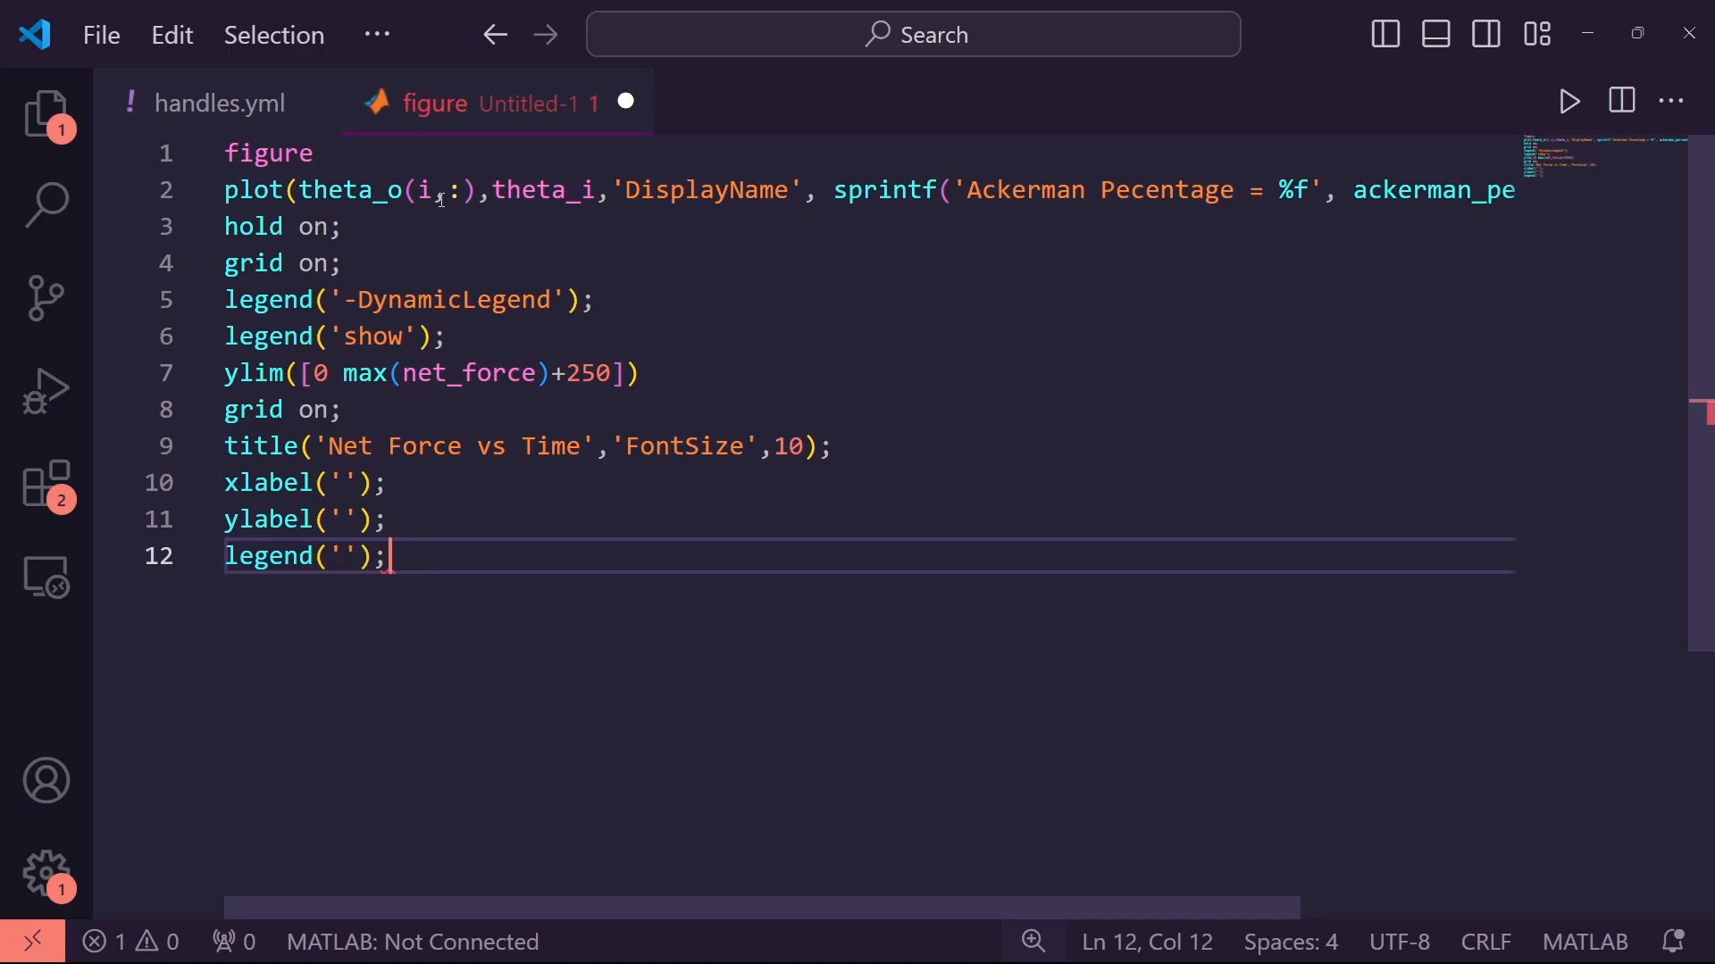
Finish the MATLAB plot template, then demo the address, prompt and emoji triggers (.ph, e.book, e.tve, .hour)
key(Return)
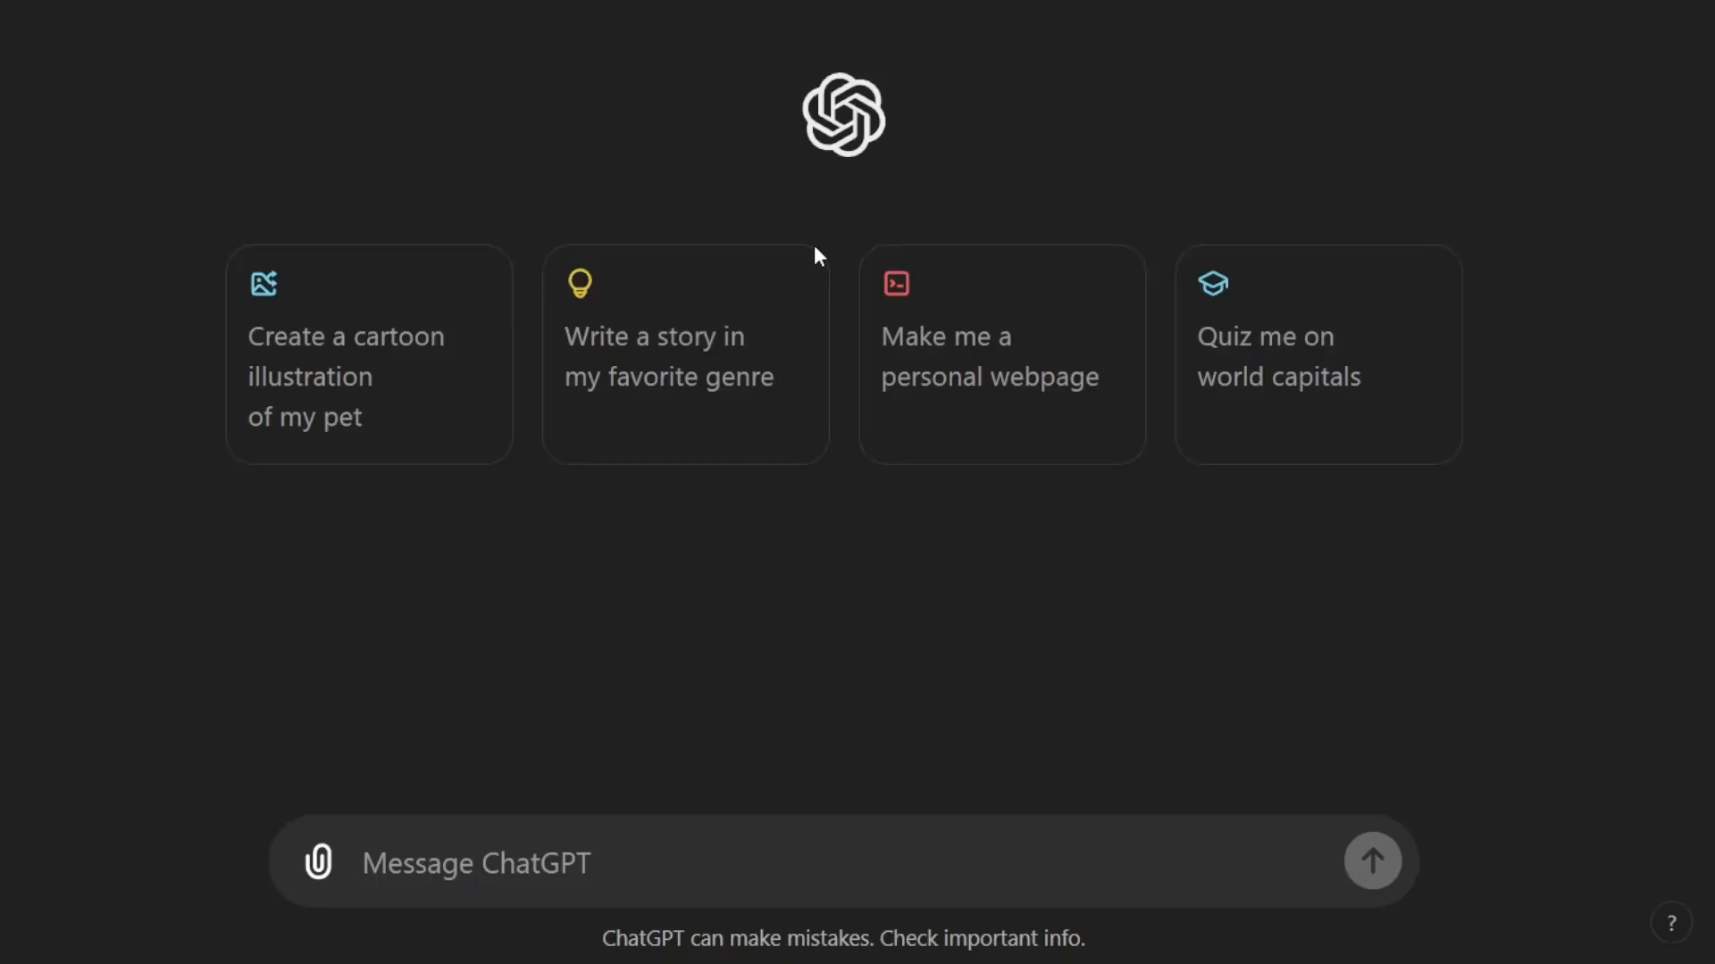
text(I)
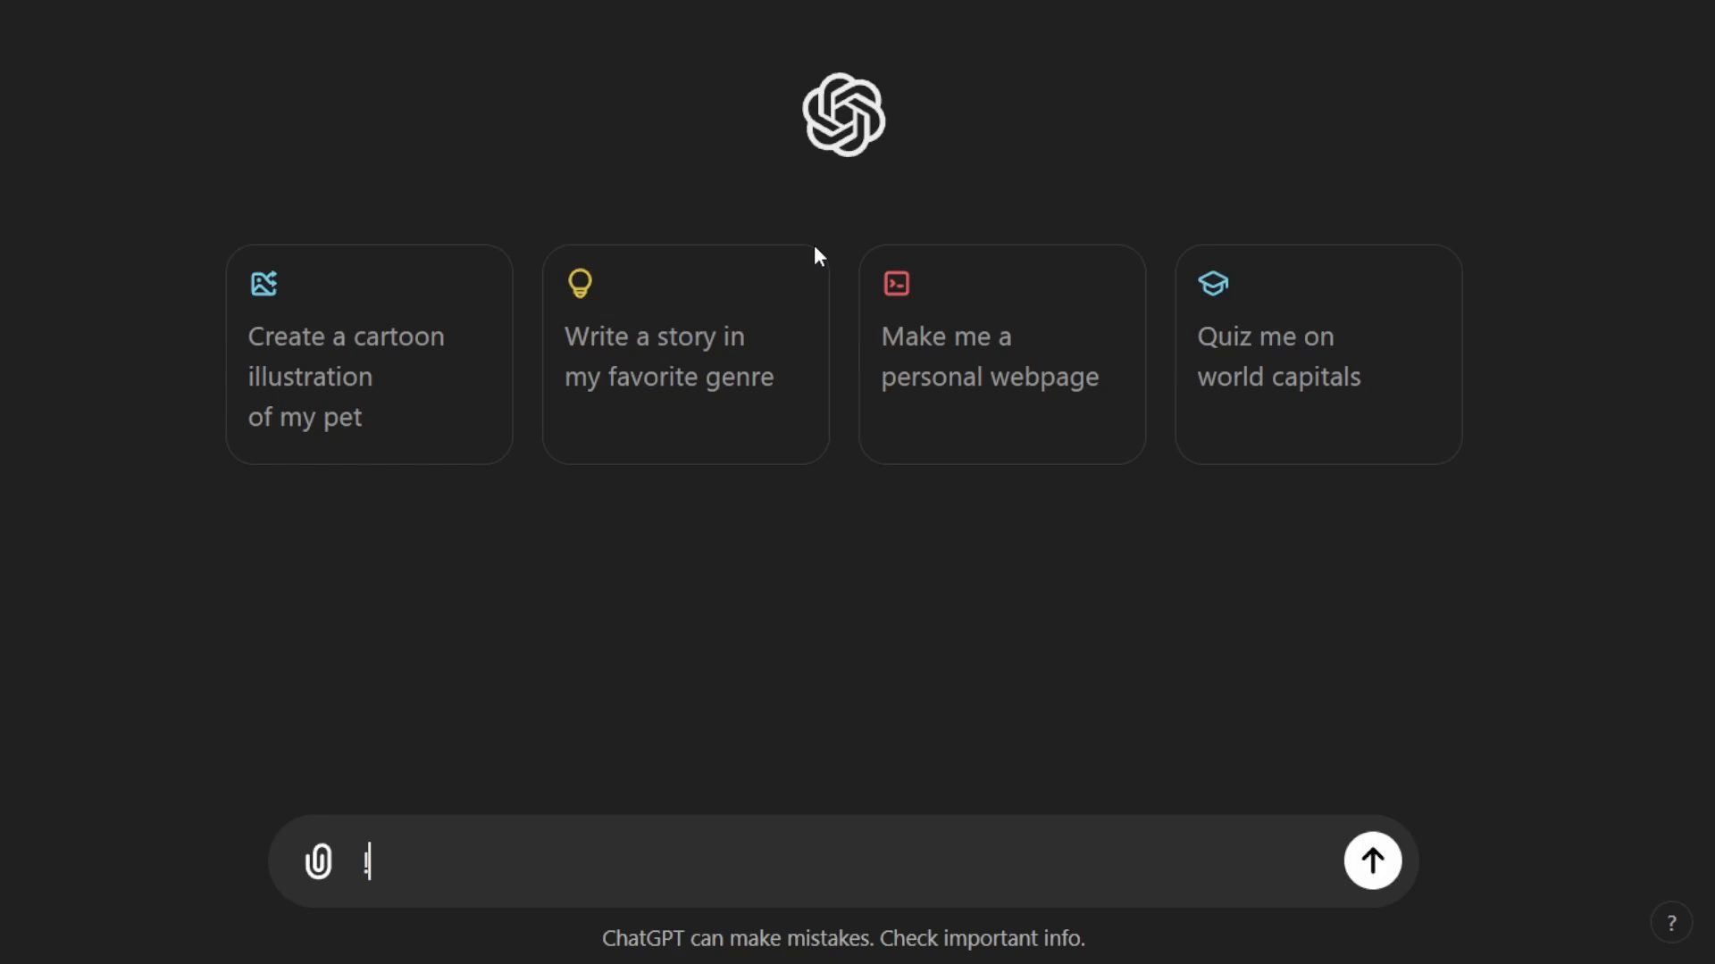
text(senpro)
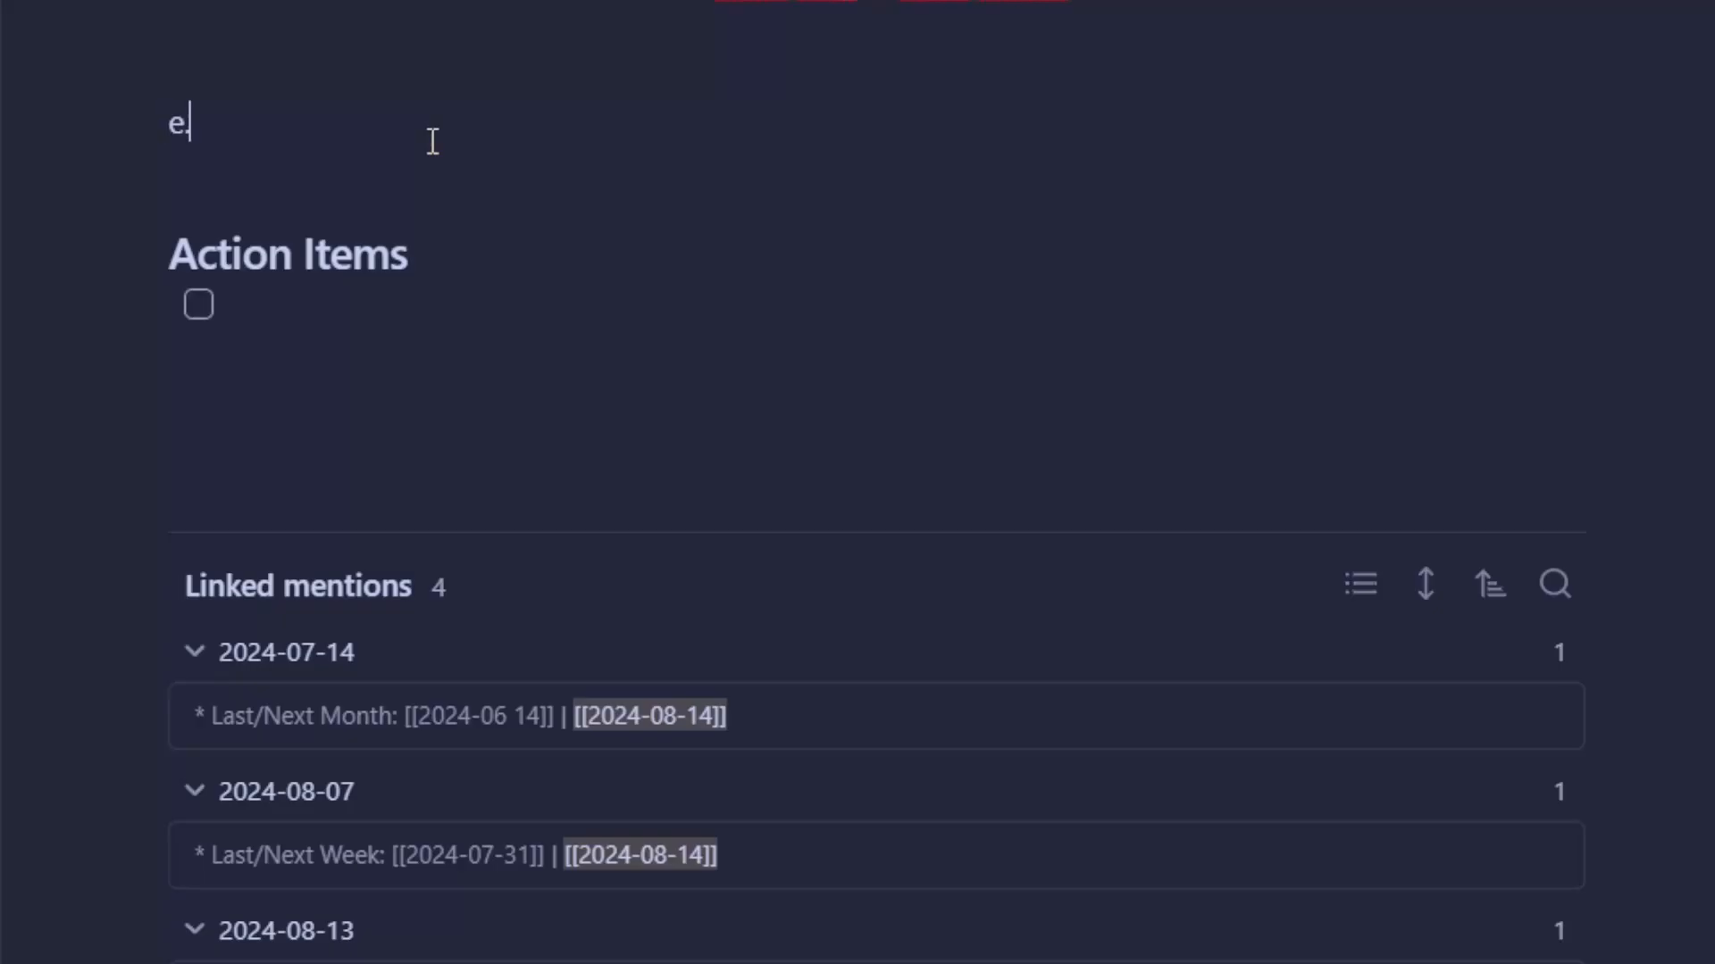
text(.ph e.book e.tve.hour)
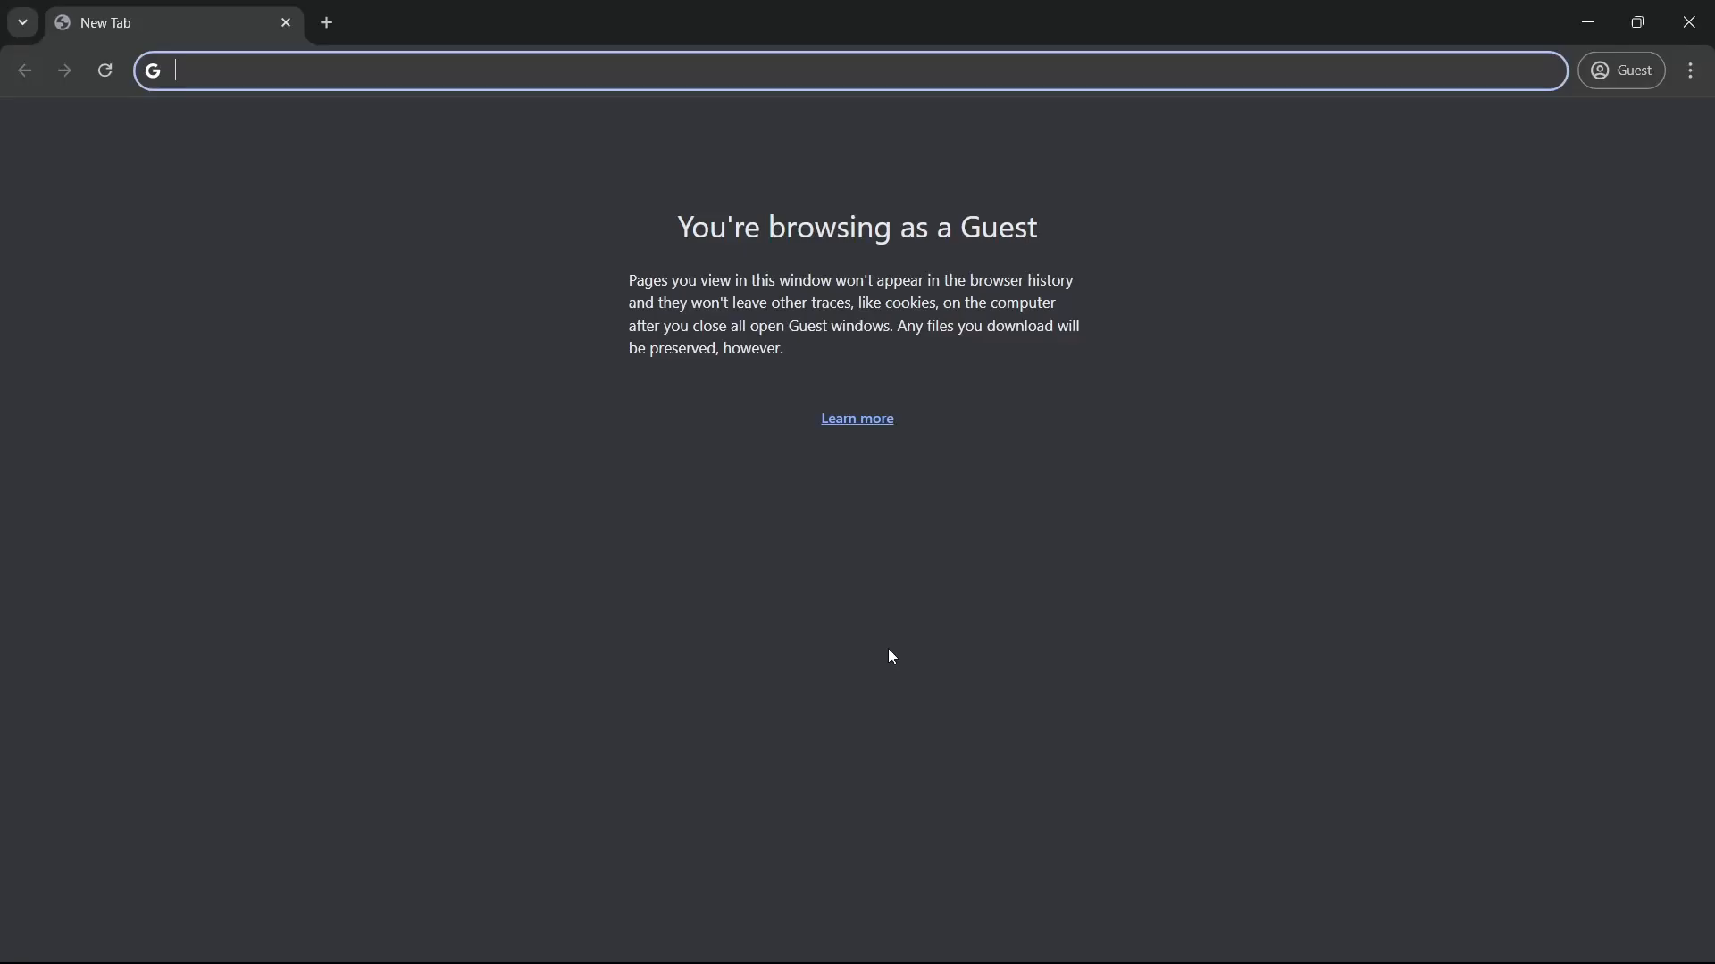
Load espanso.org and open the Windows installation instructions for the 64-bit installer
text(espanso )
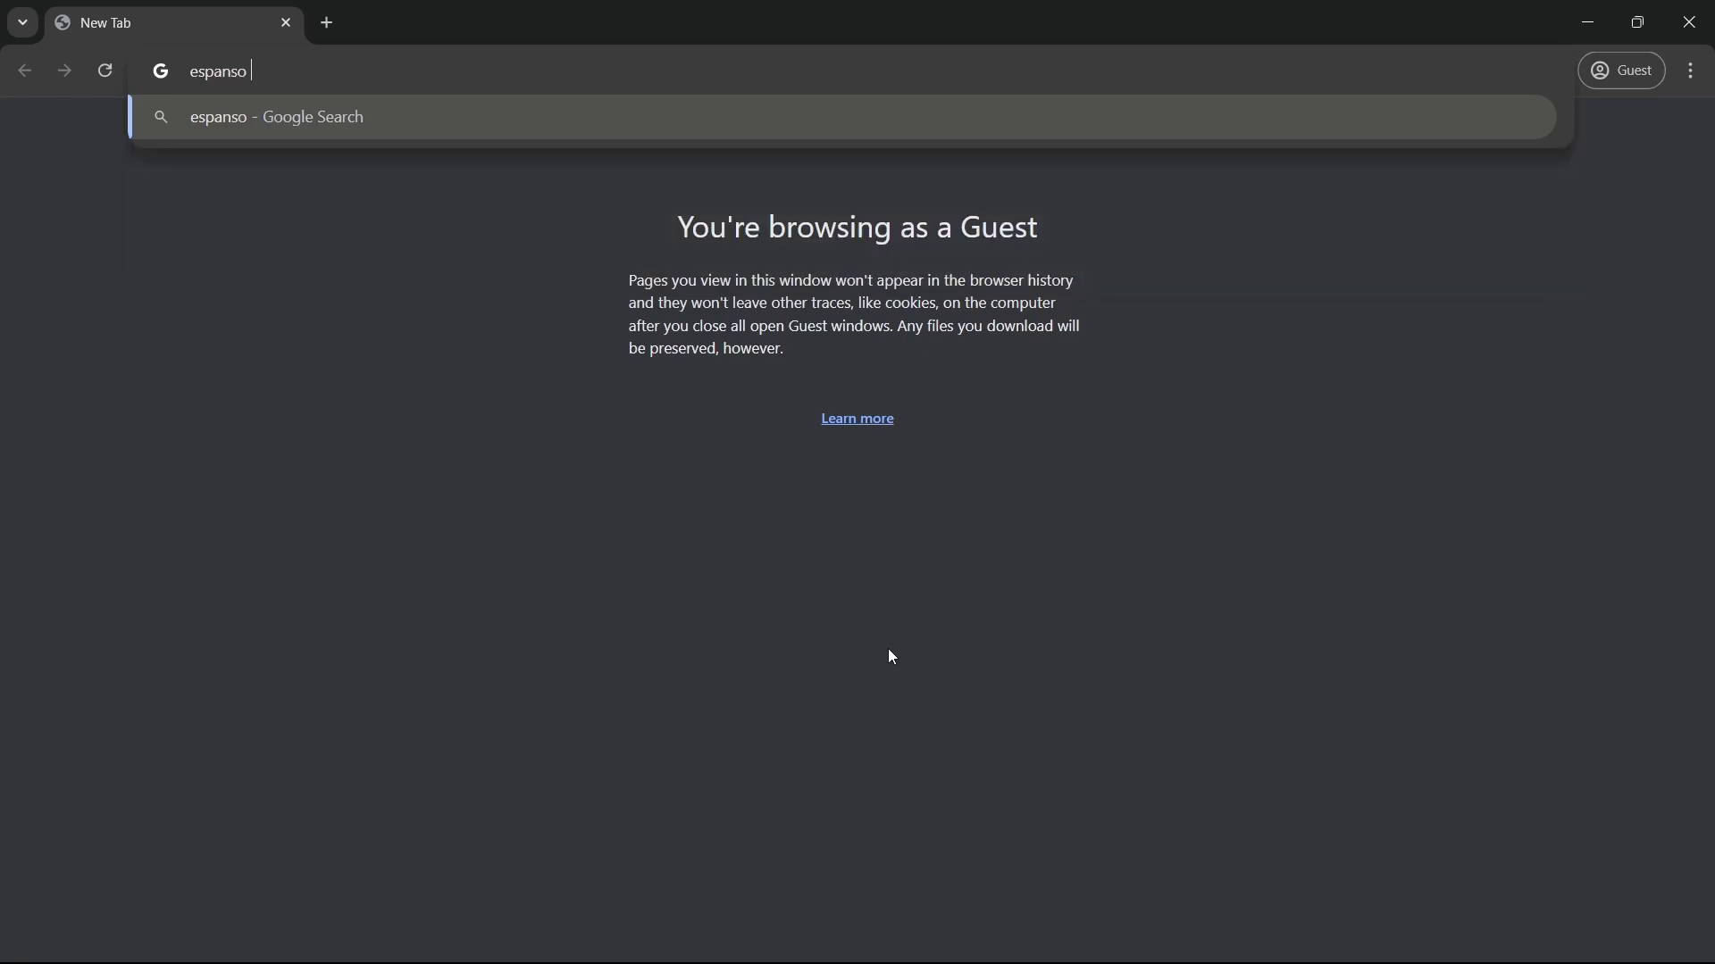
text(.org)
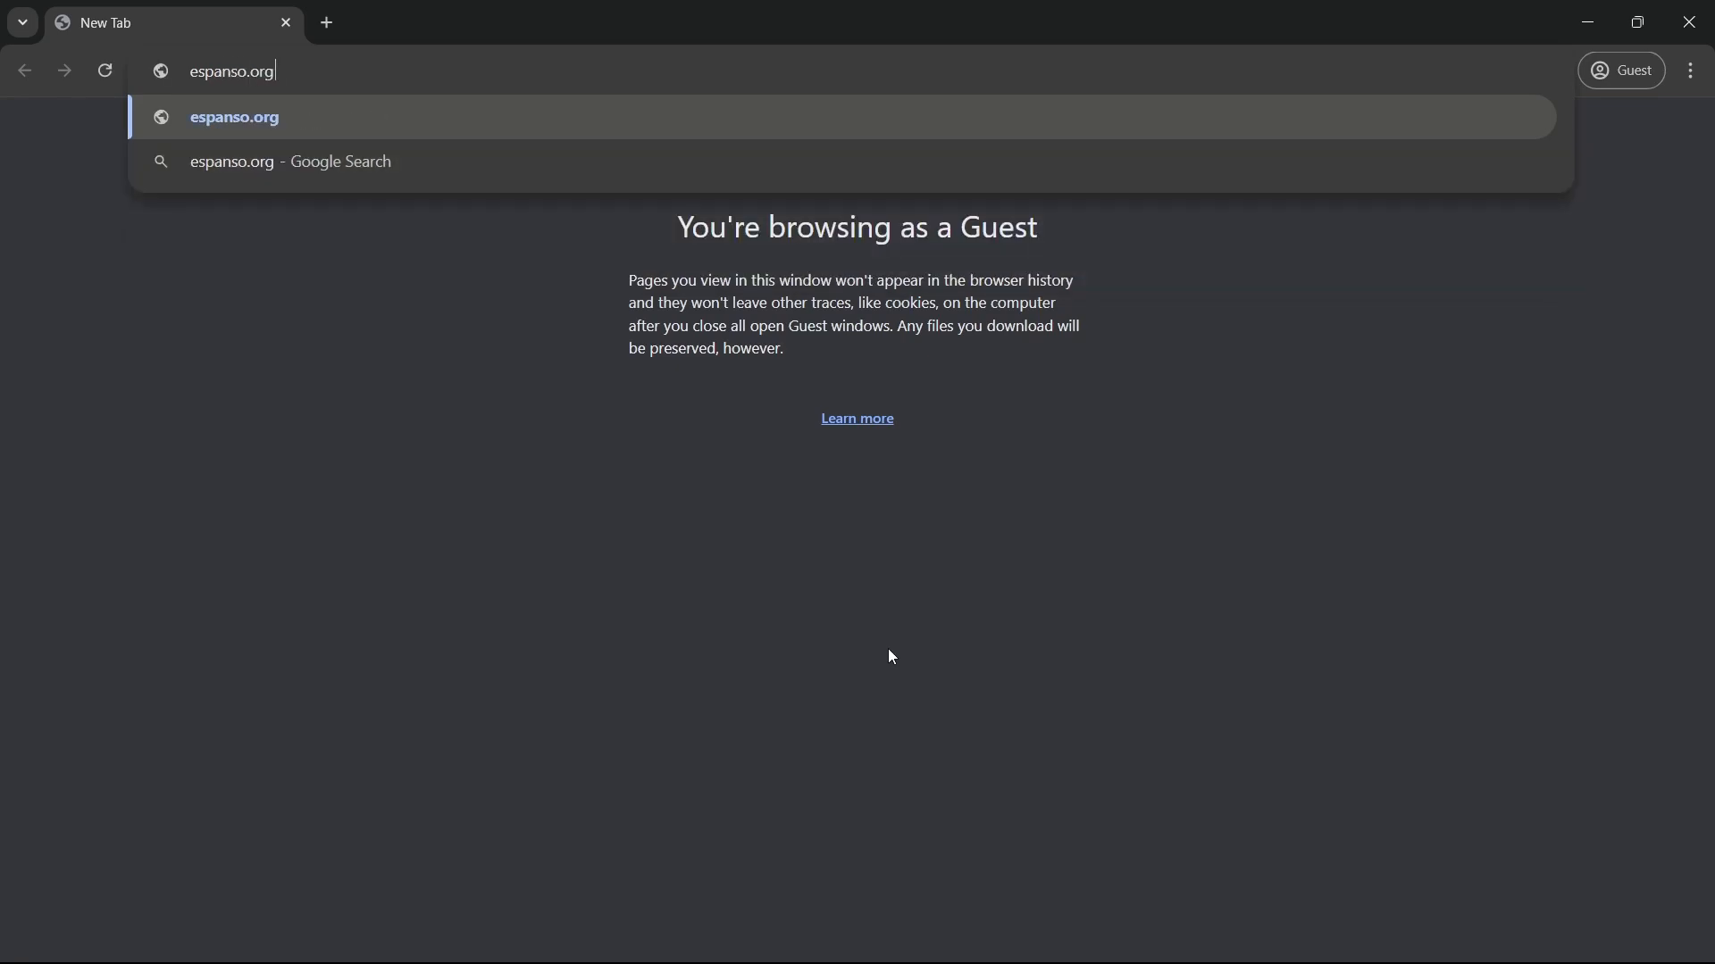
key(Return)
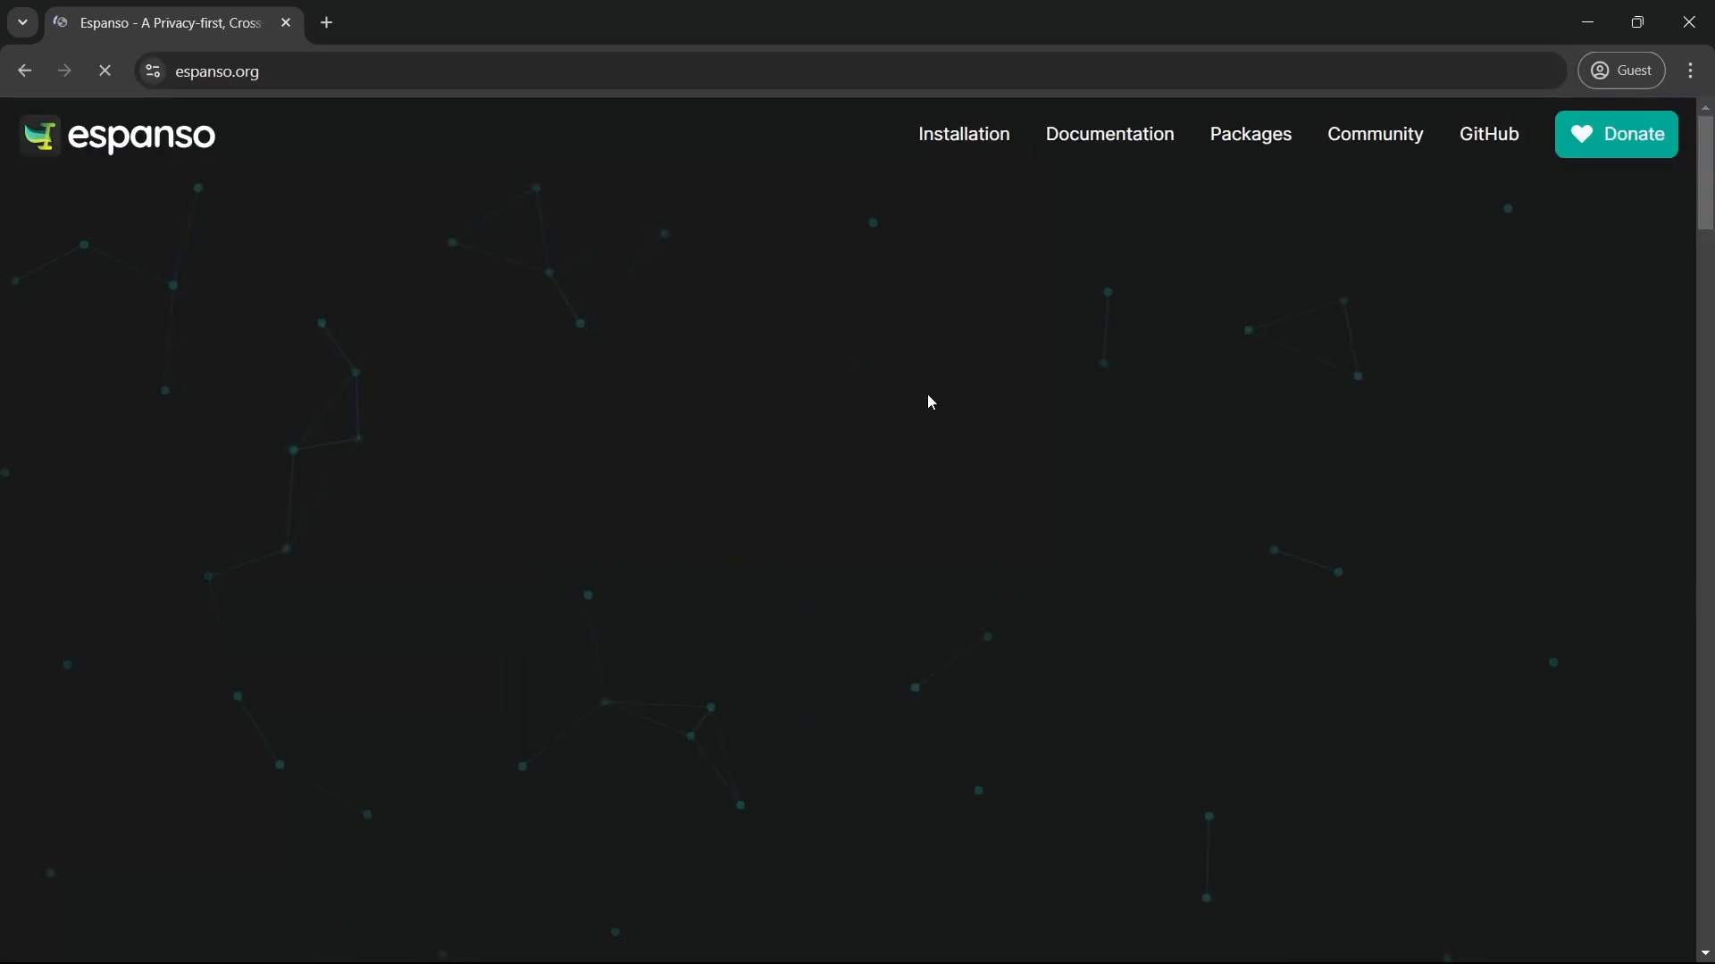
click(967, 143)
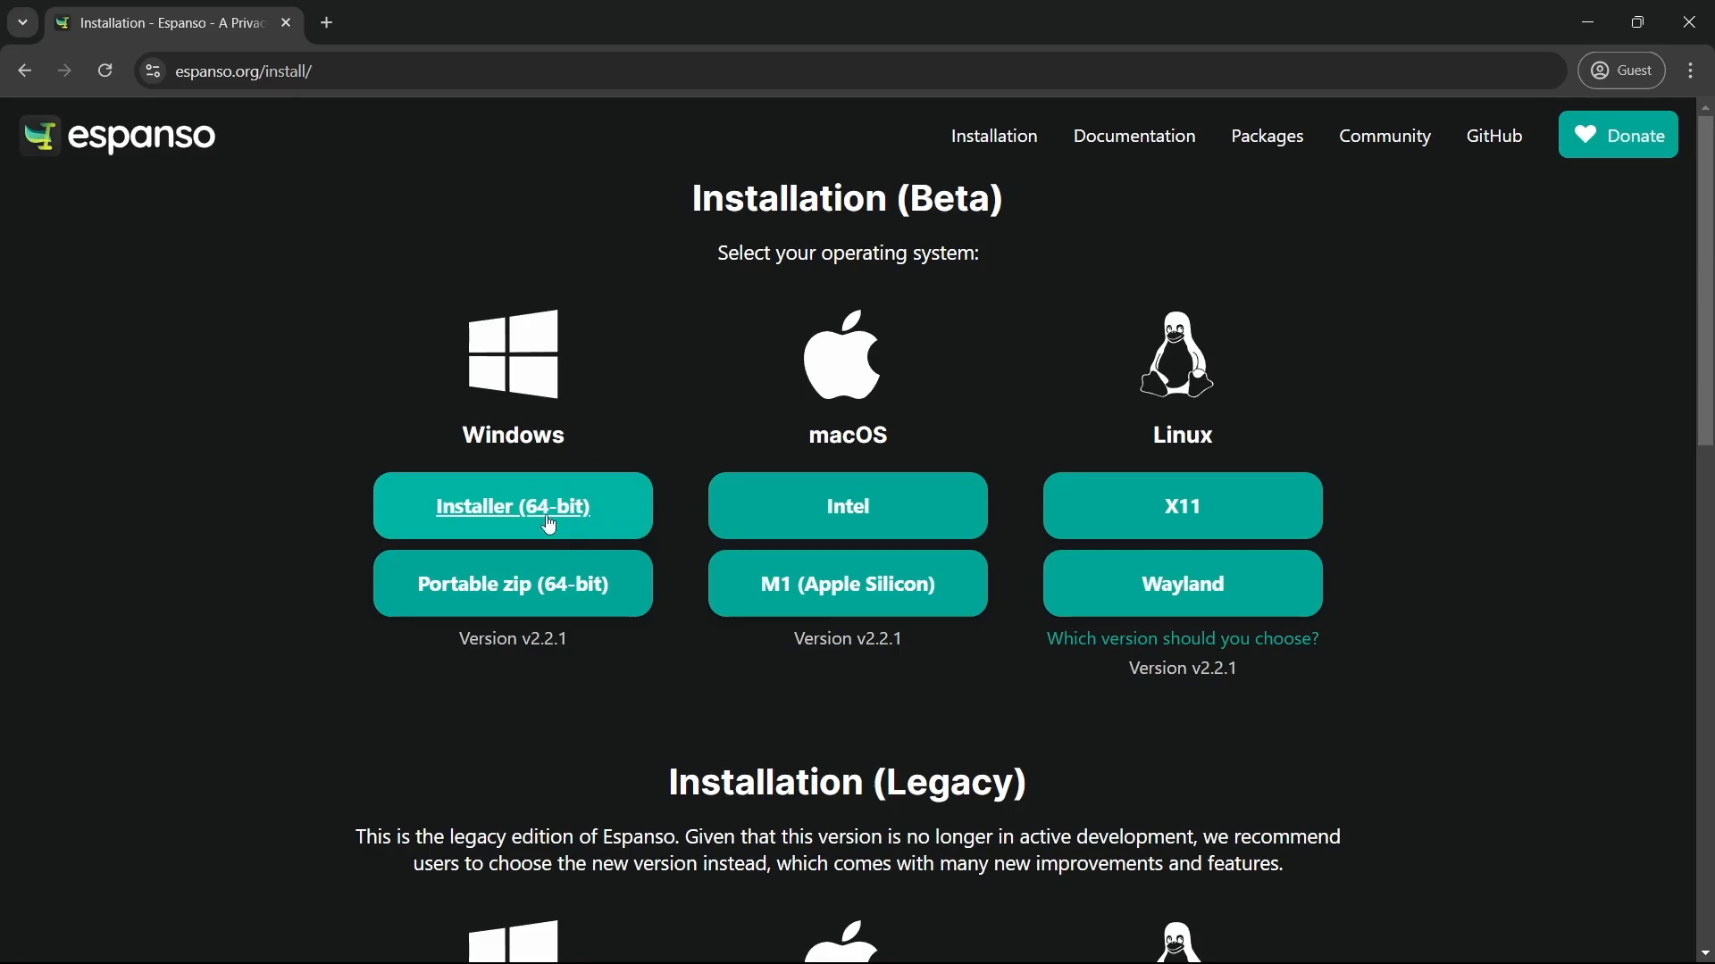
click(584, 502)
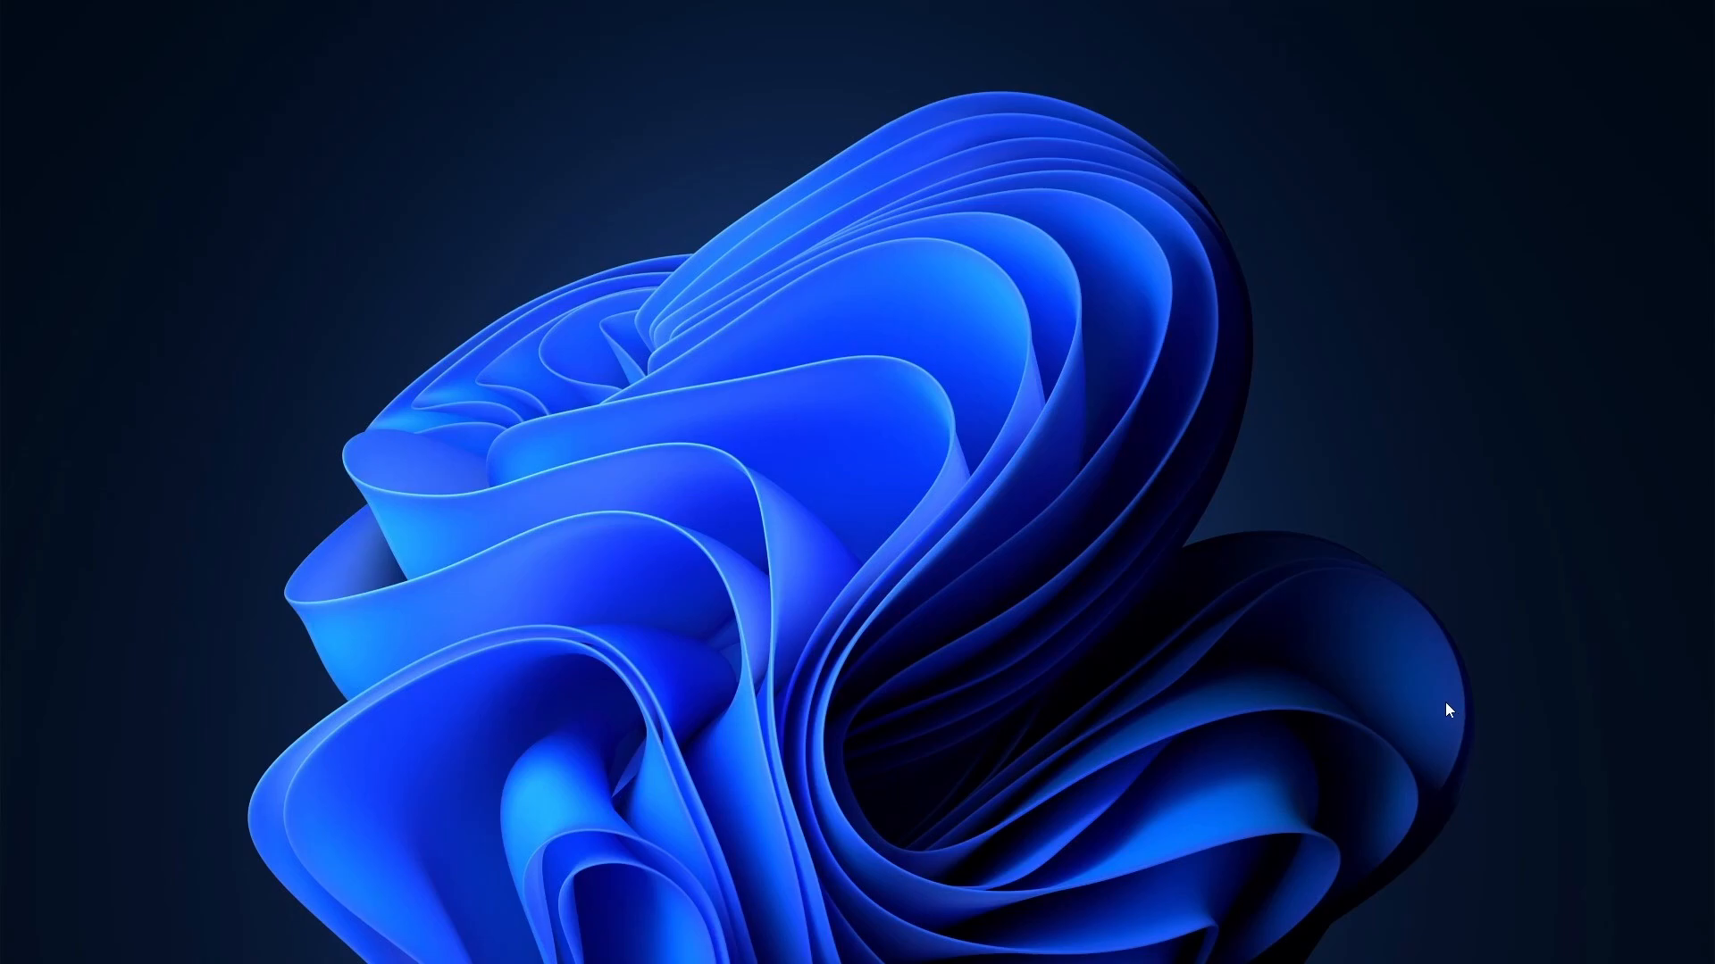
Launch a terminal and run 'espanso path' to list espanso's folder locations
click(1427, 936)
key(super)
text(te)
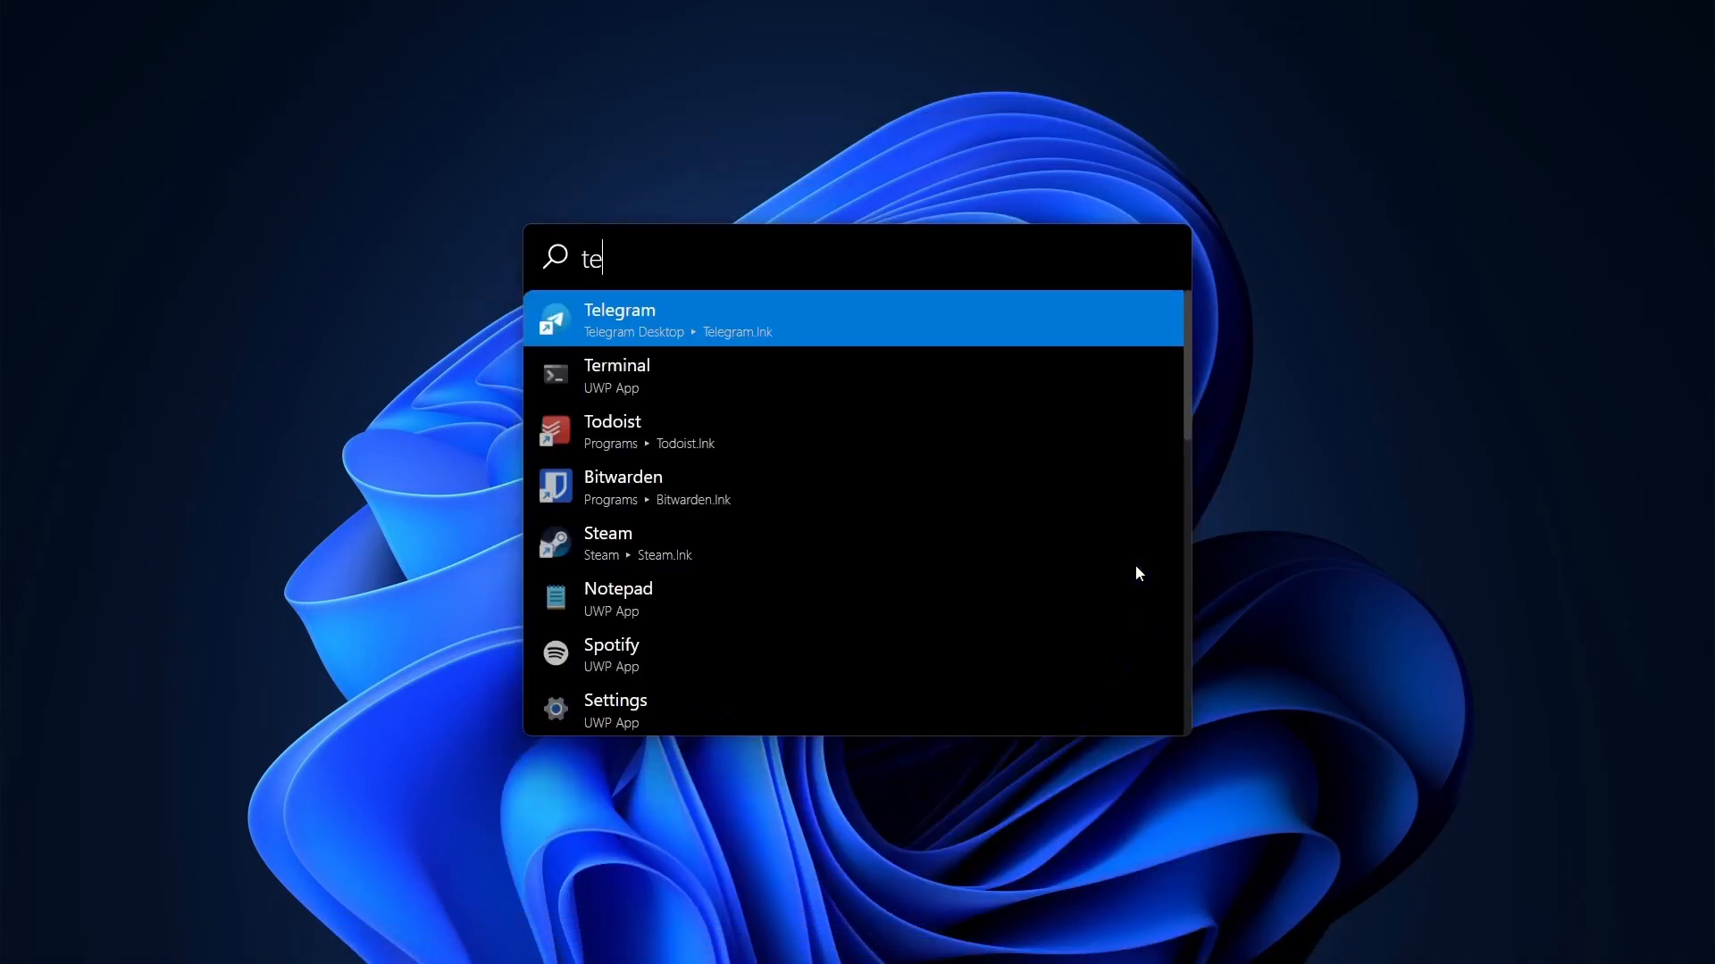
key(Return)
text(esp)
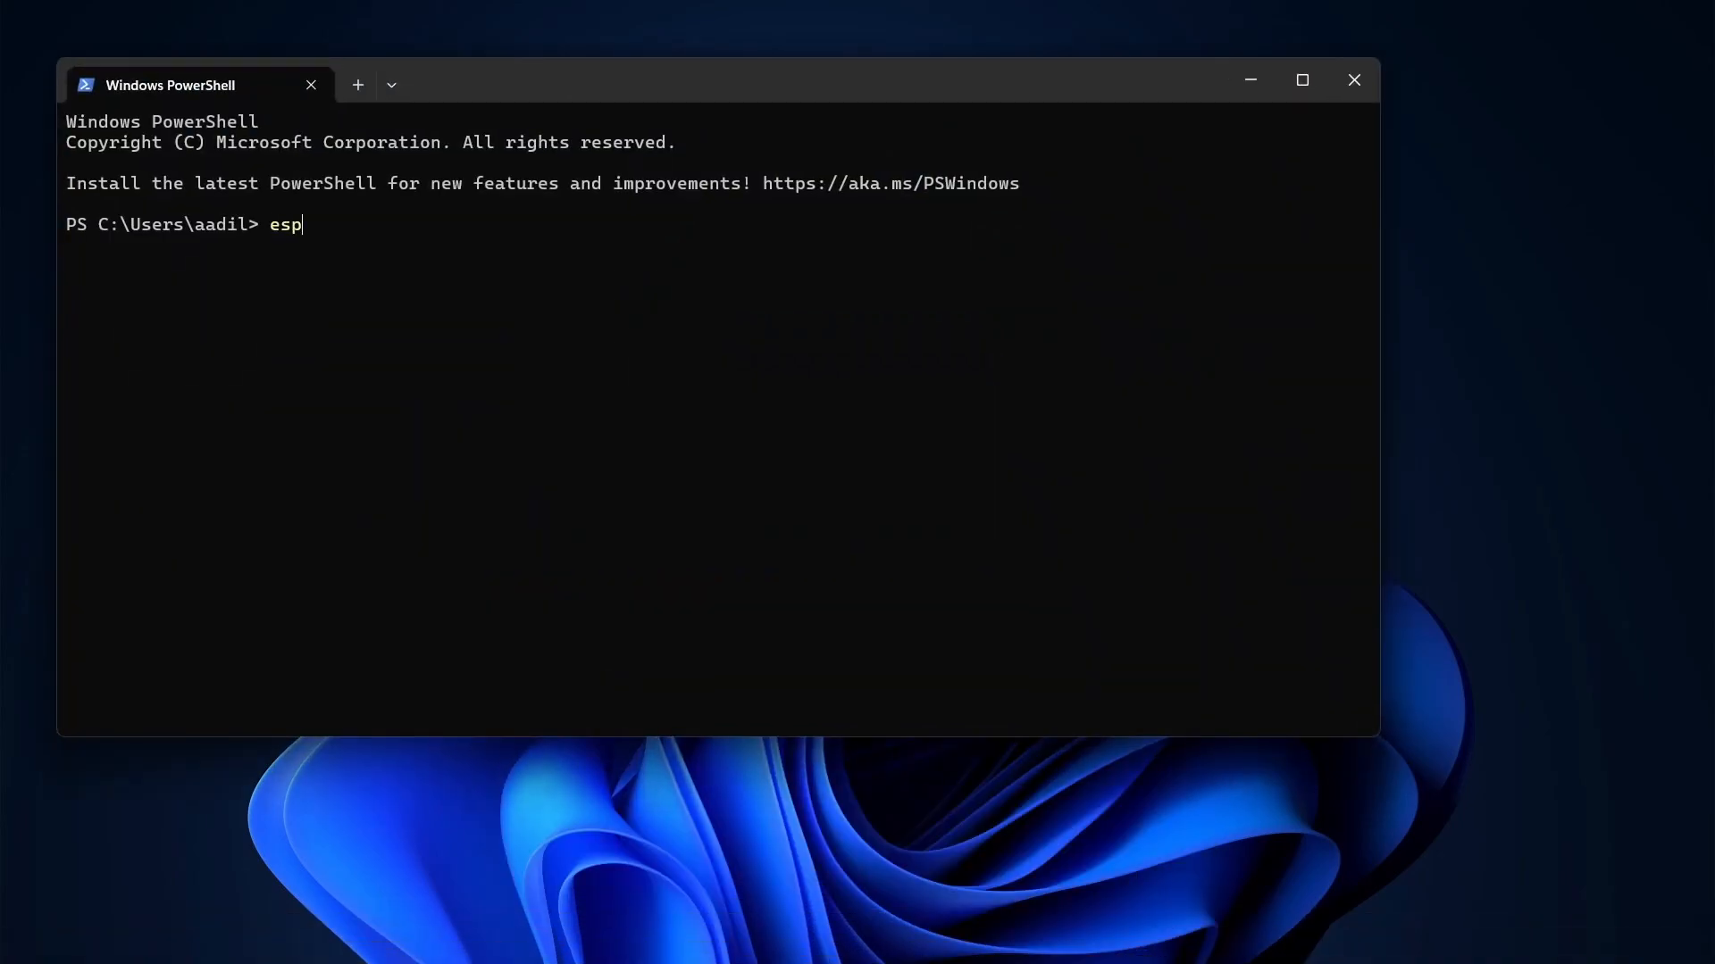
text(anso path)
key(Return)
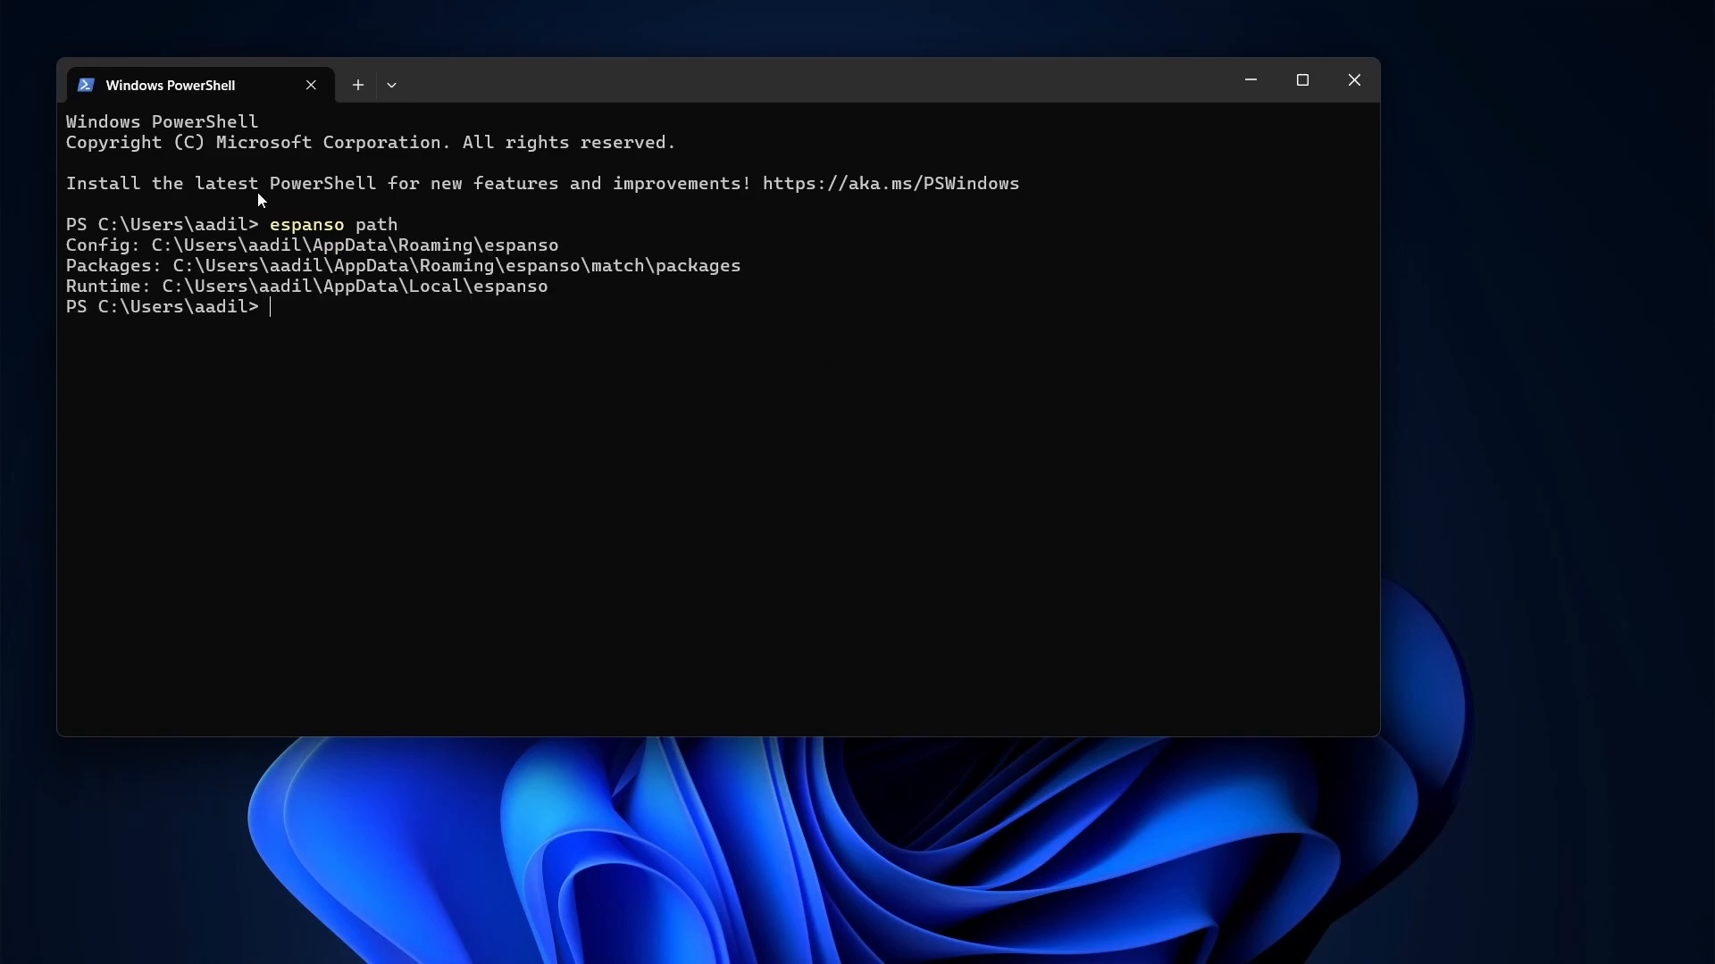
Highlight the Config and Packages paths in the output, settling on the Config path
drag(154, 247, 563, 247)
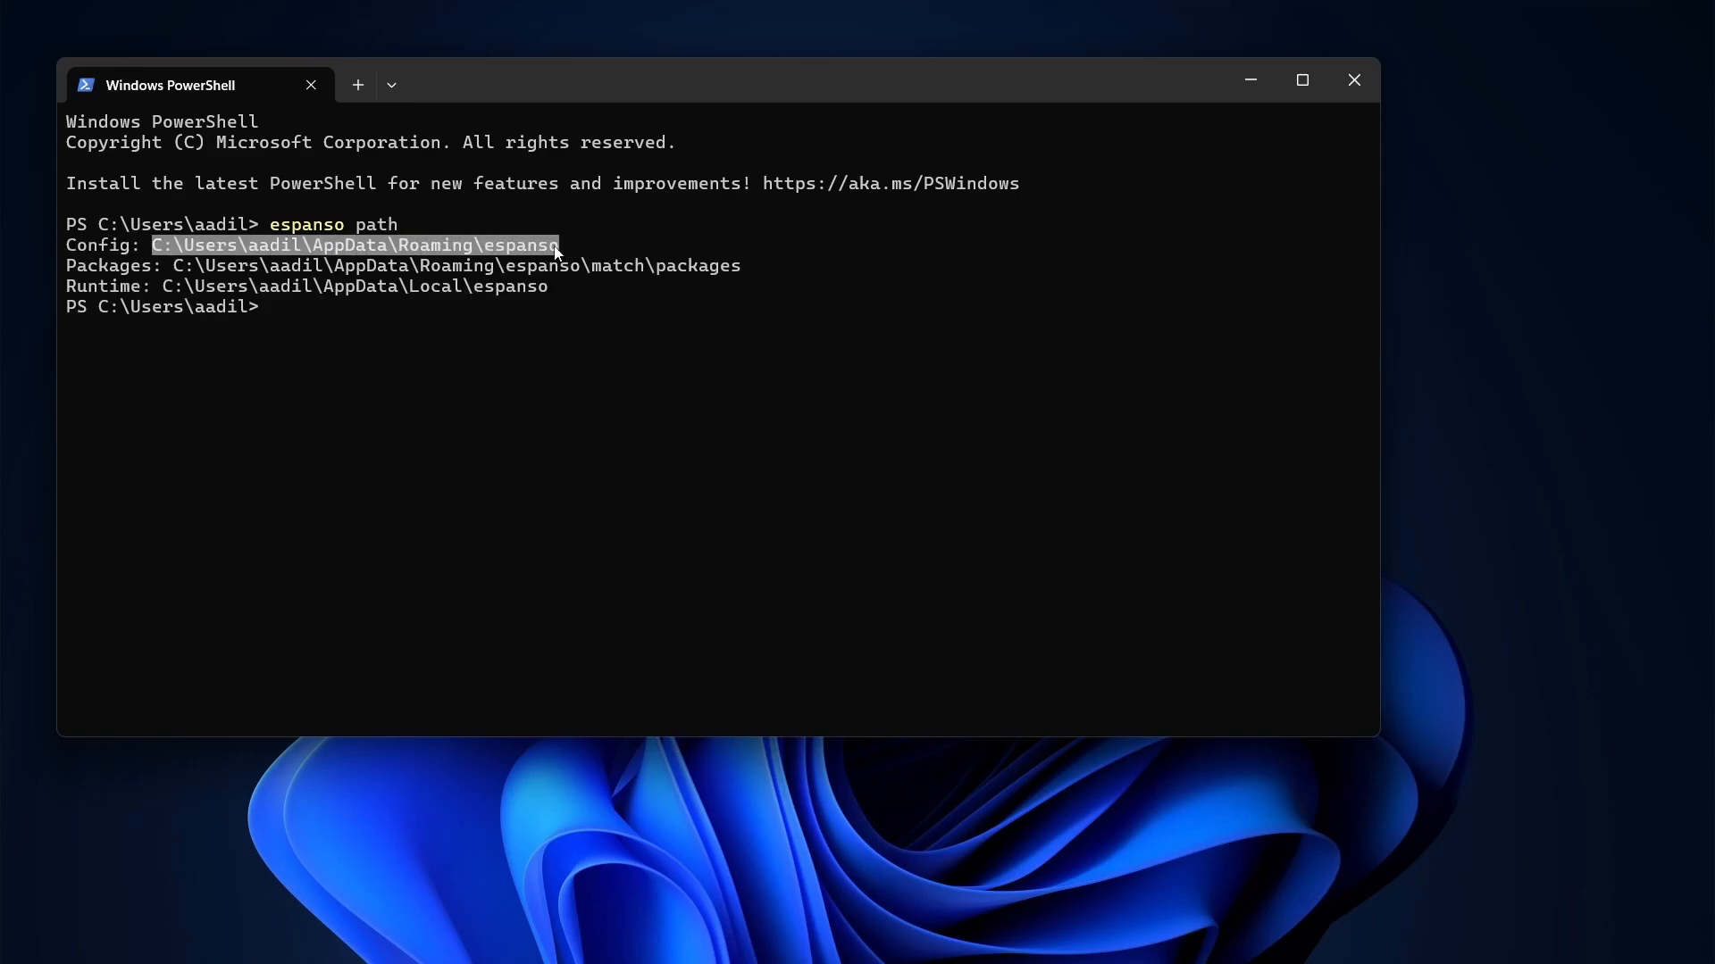
drag(184, 260, 738, 275)
drag(153, 246, 542, 257)
key(ctrl+c)
click(739, 366)
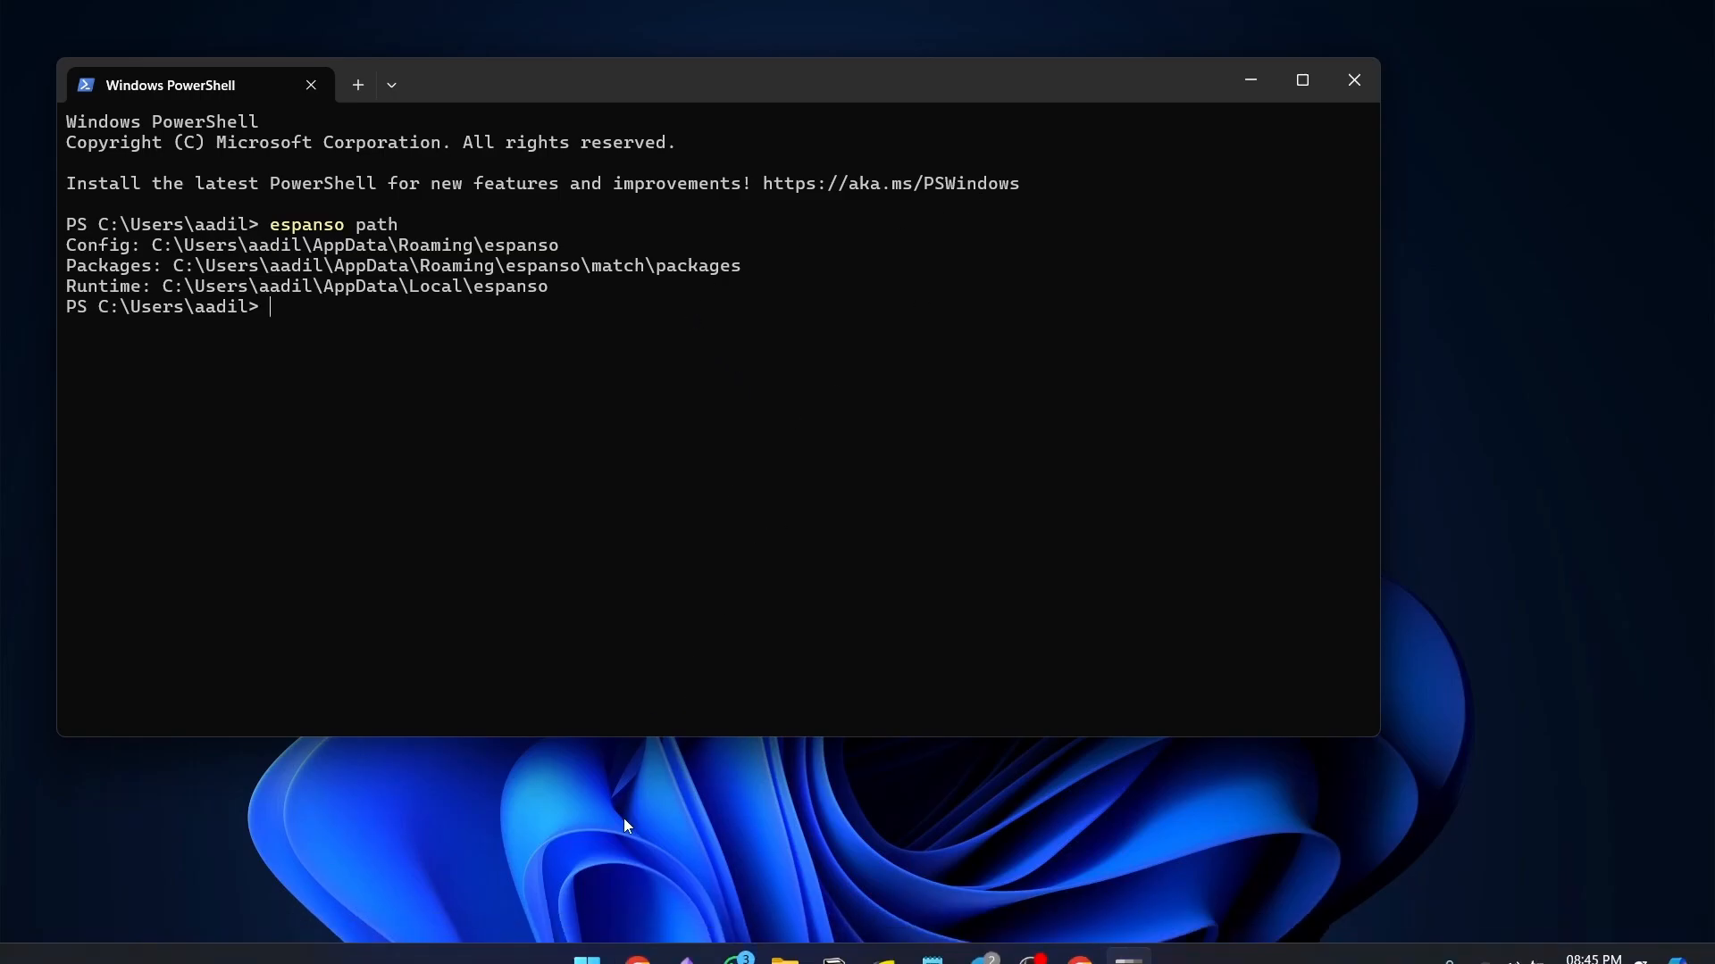
Paste espanso's config path into the Run prompt and open the config folder
key(super+r)
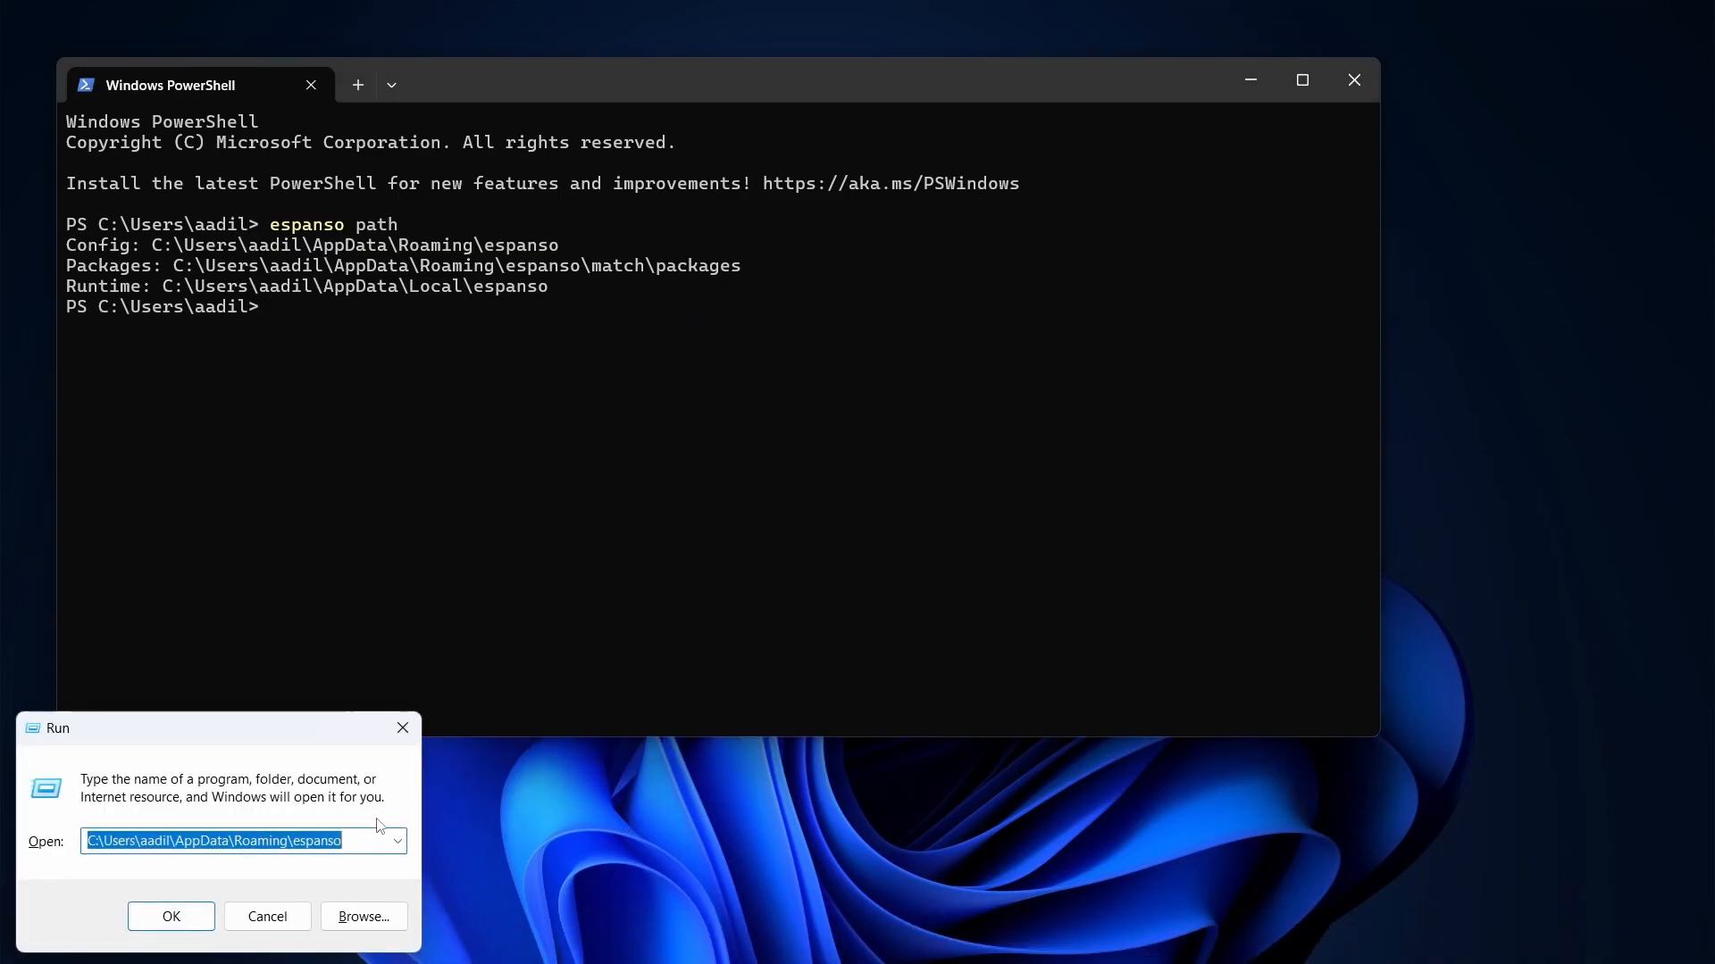
key(ctrl+v)
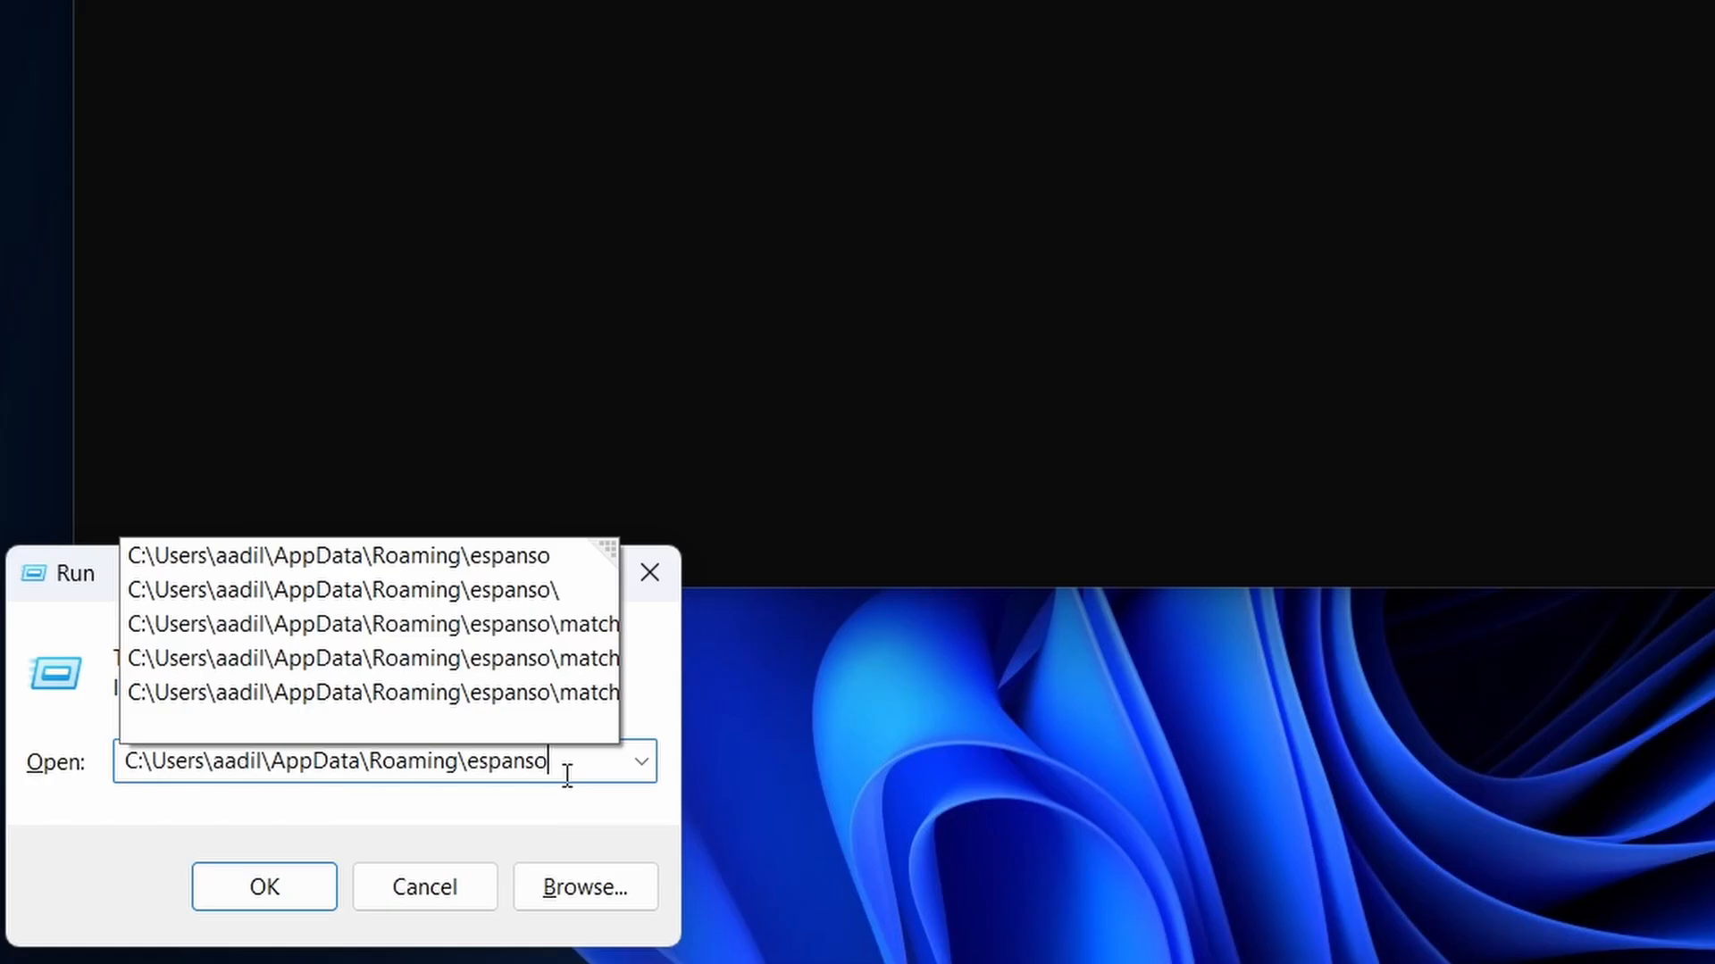
key(Return)
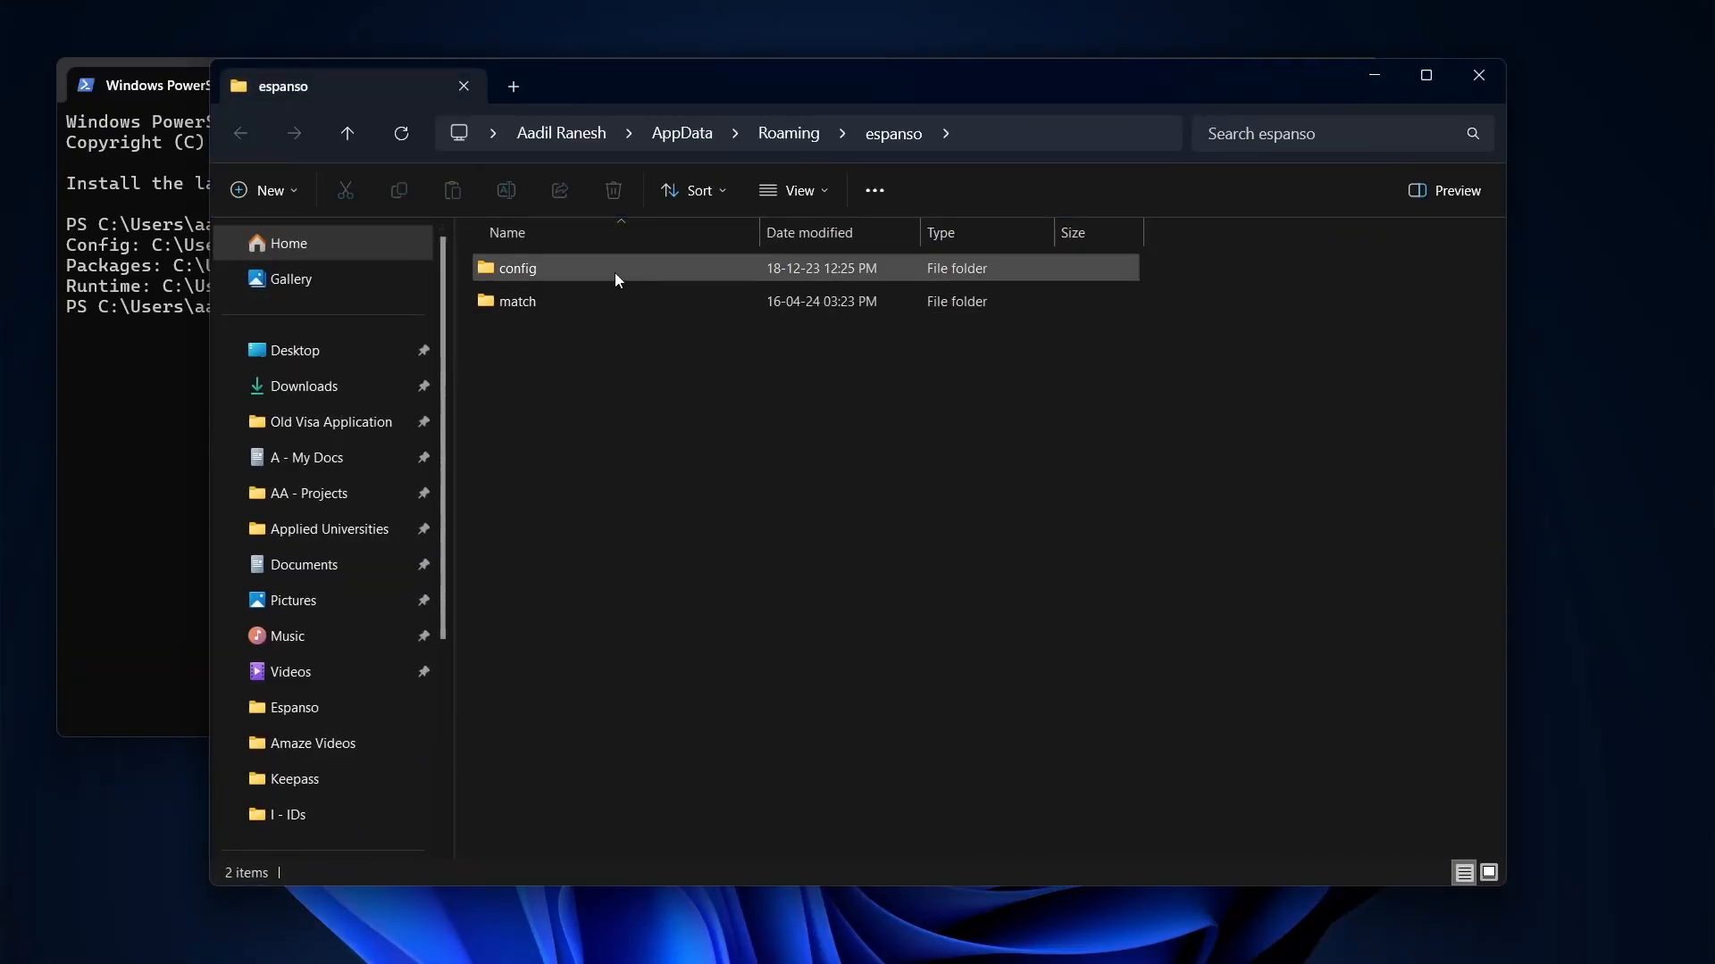
double_click(642, 264)
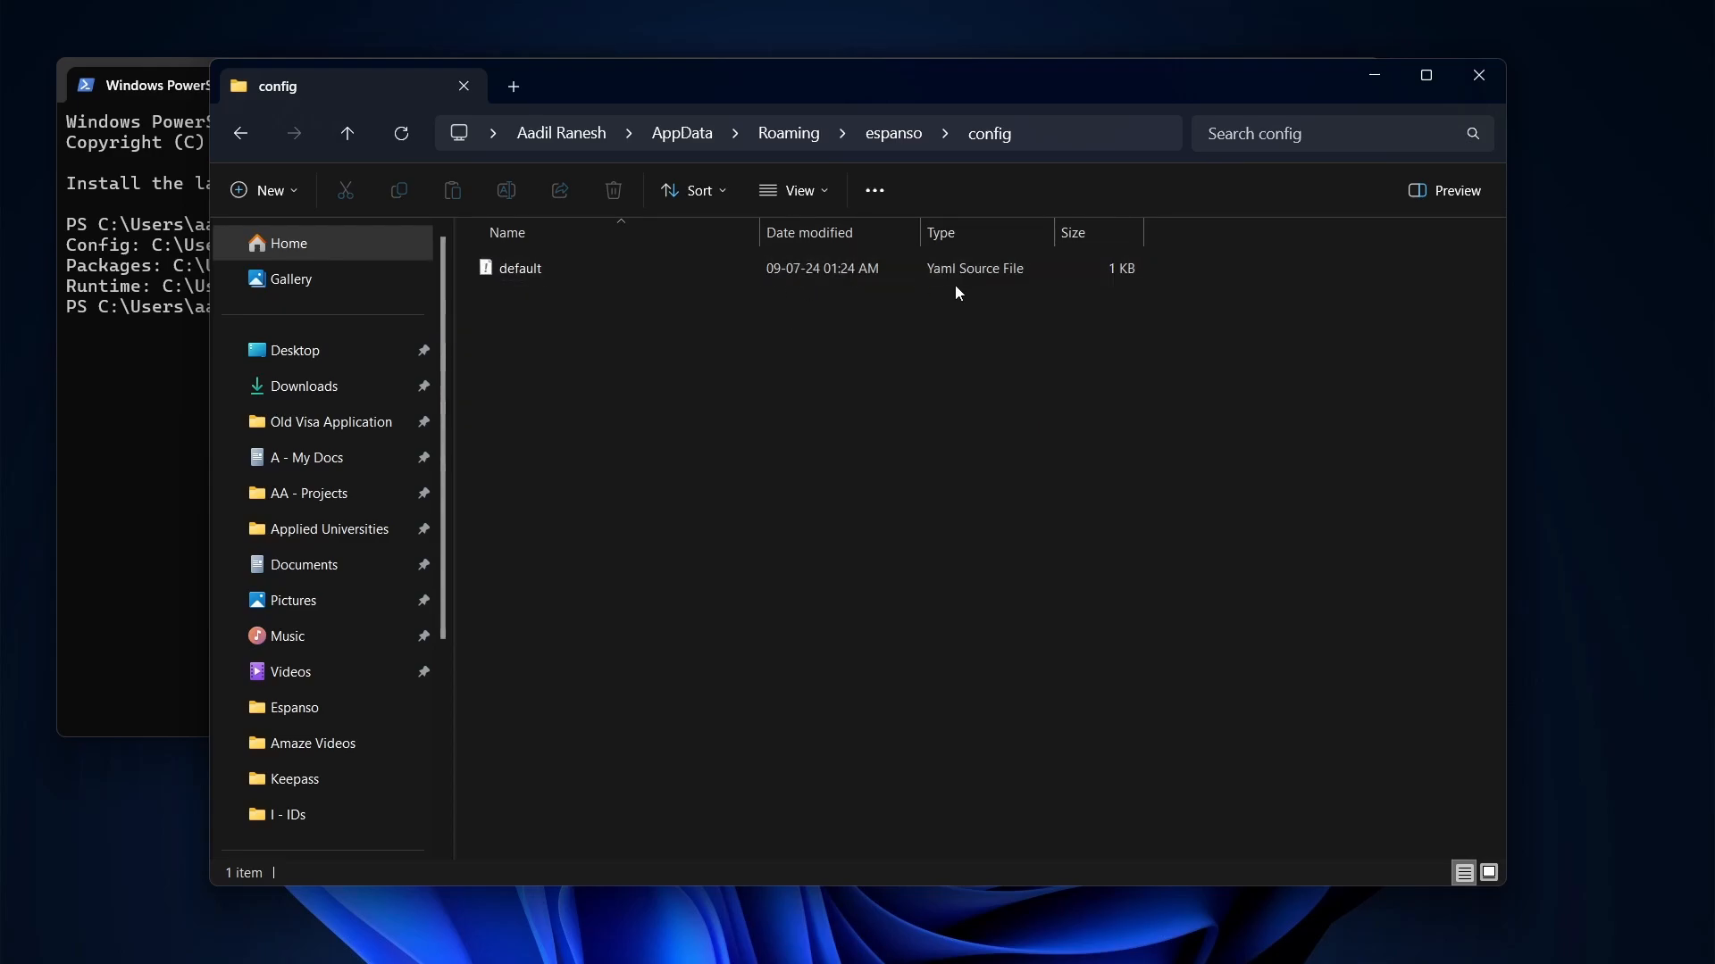
Open default.yml, briefly in Notepad, then in Visual Studio Code
right_click(896, 270)
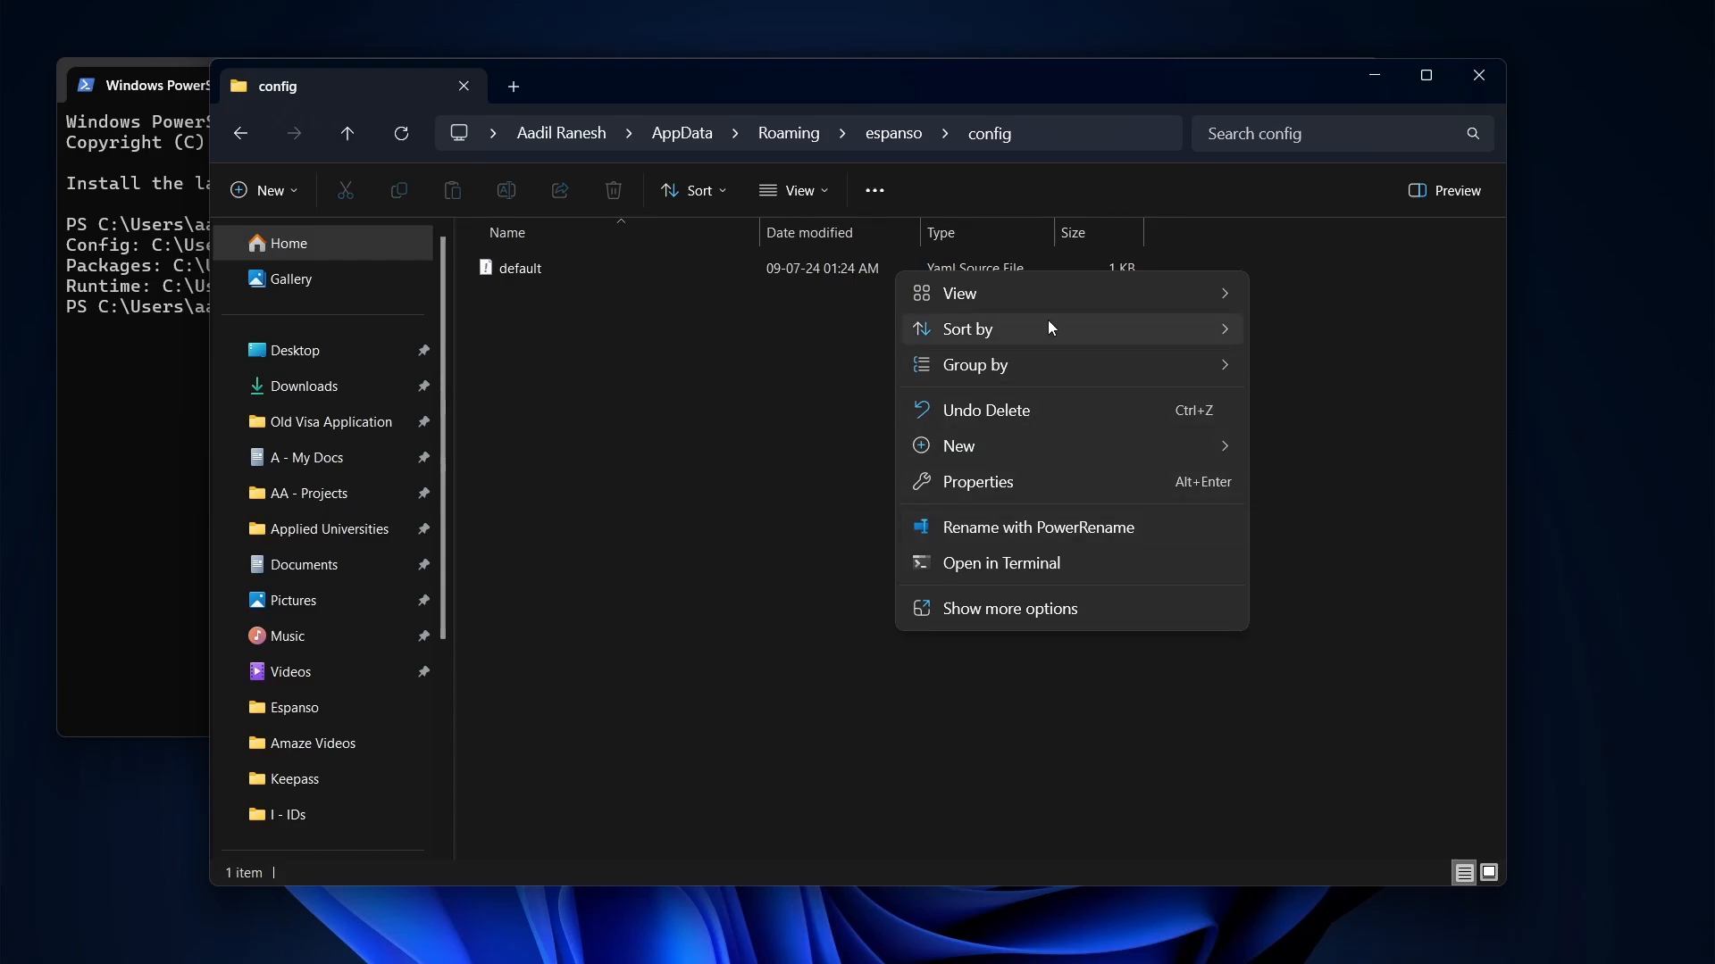
click(713, 271)
right_click(713, 272)
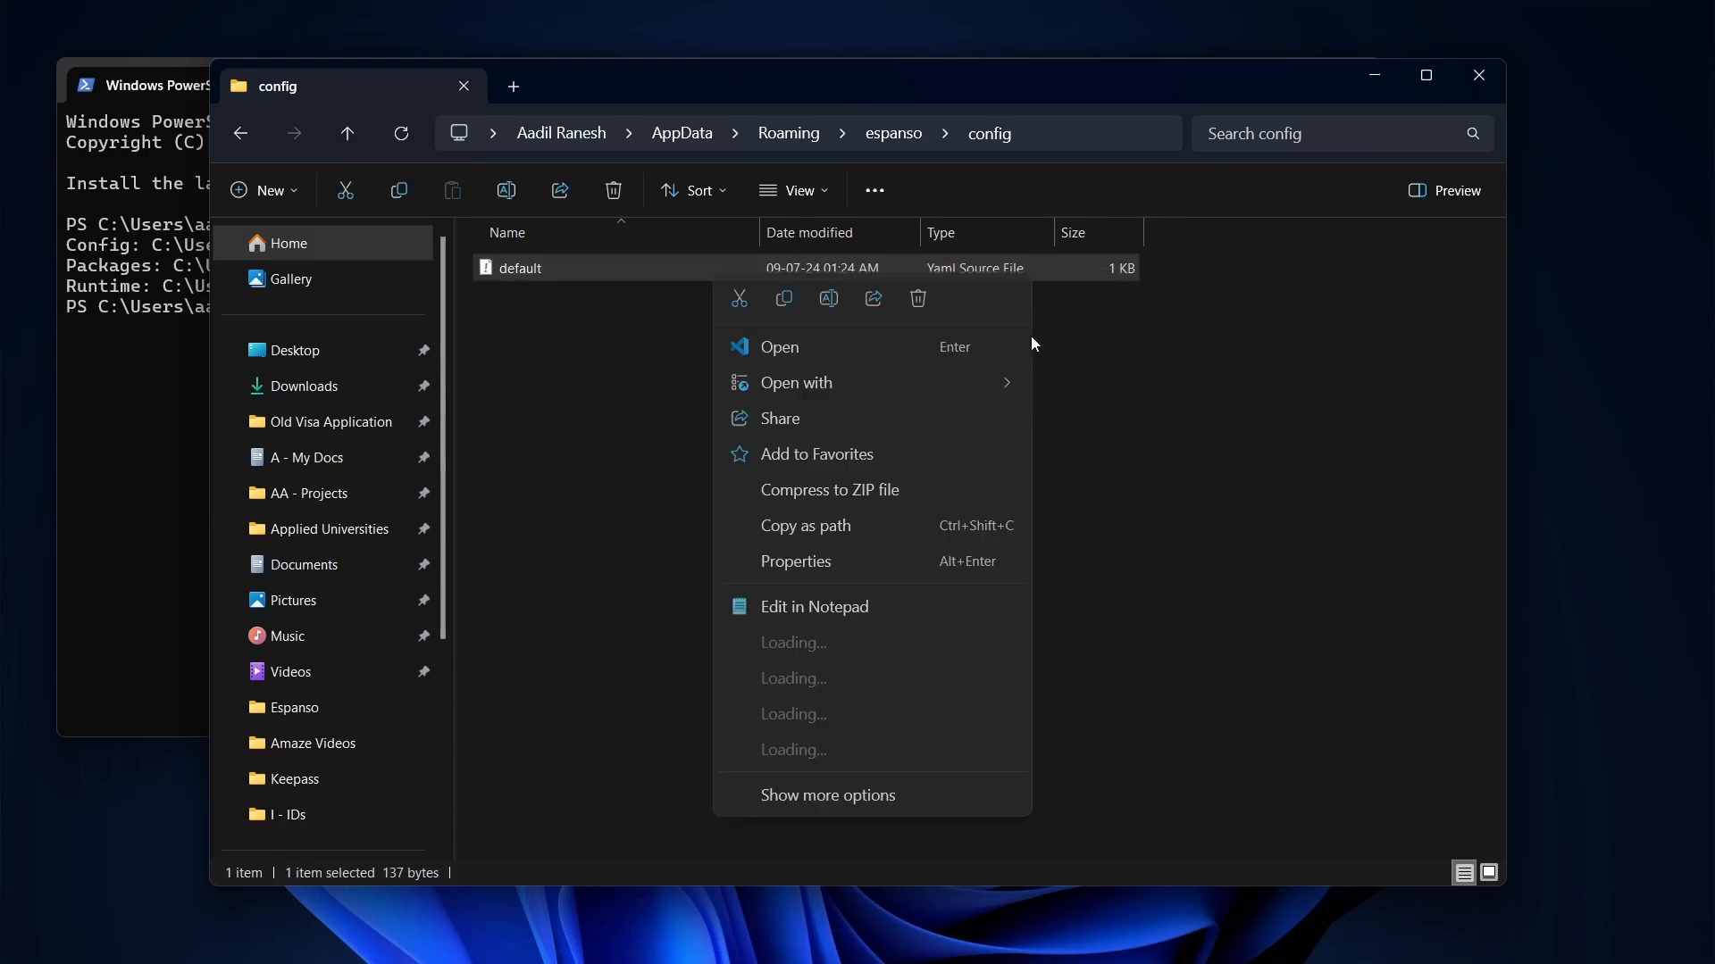
click(1108, 384)
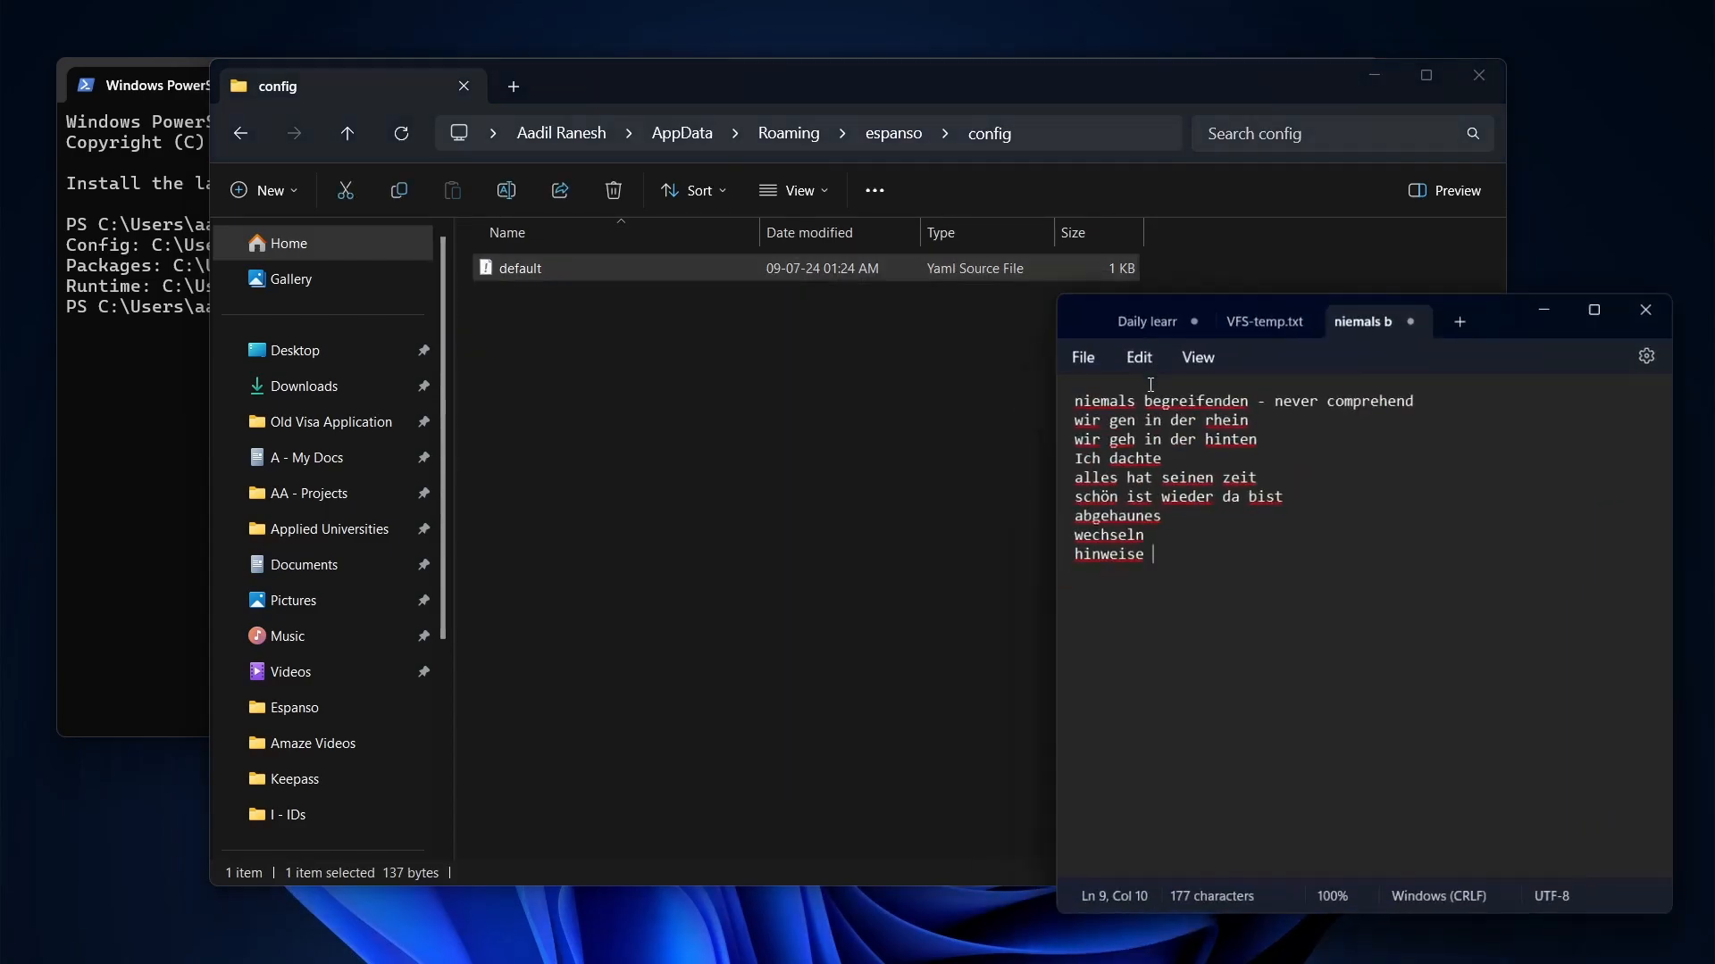
click(1668, 292)
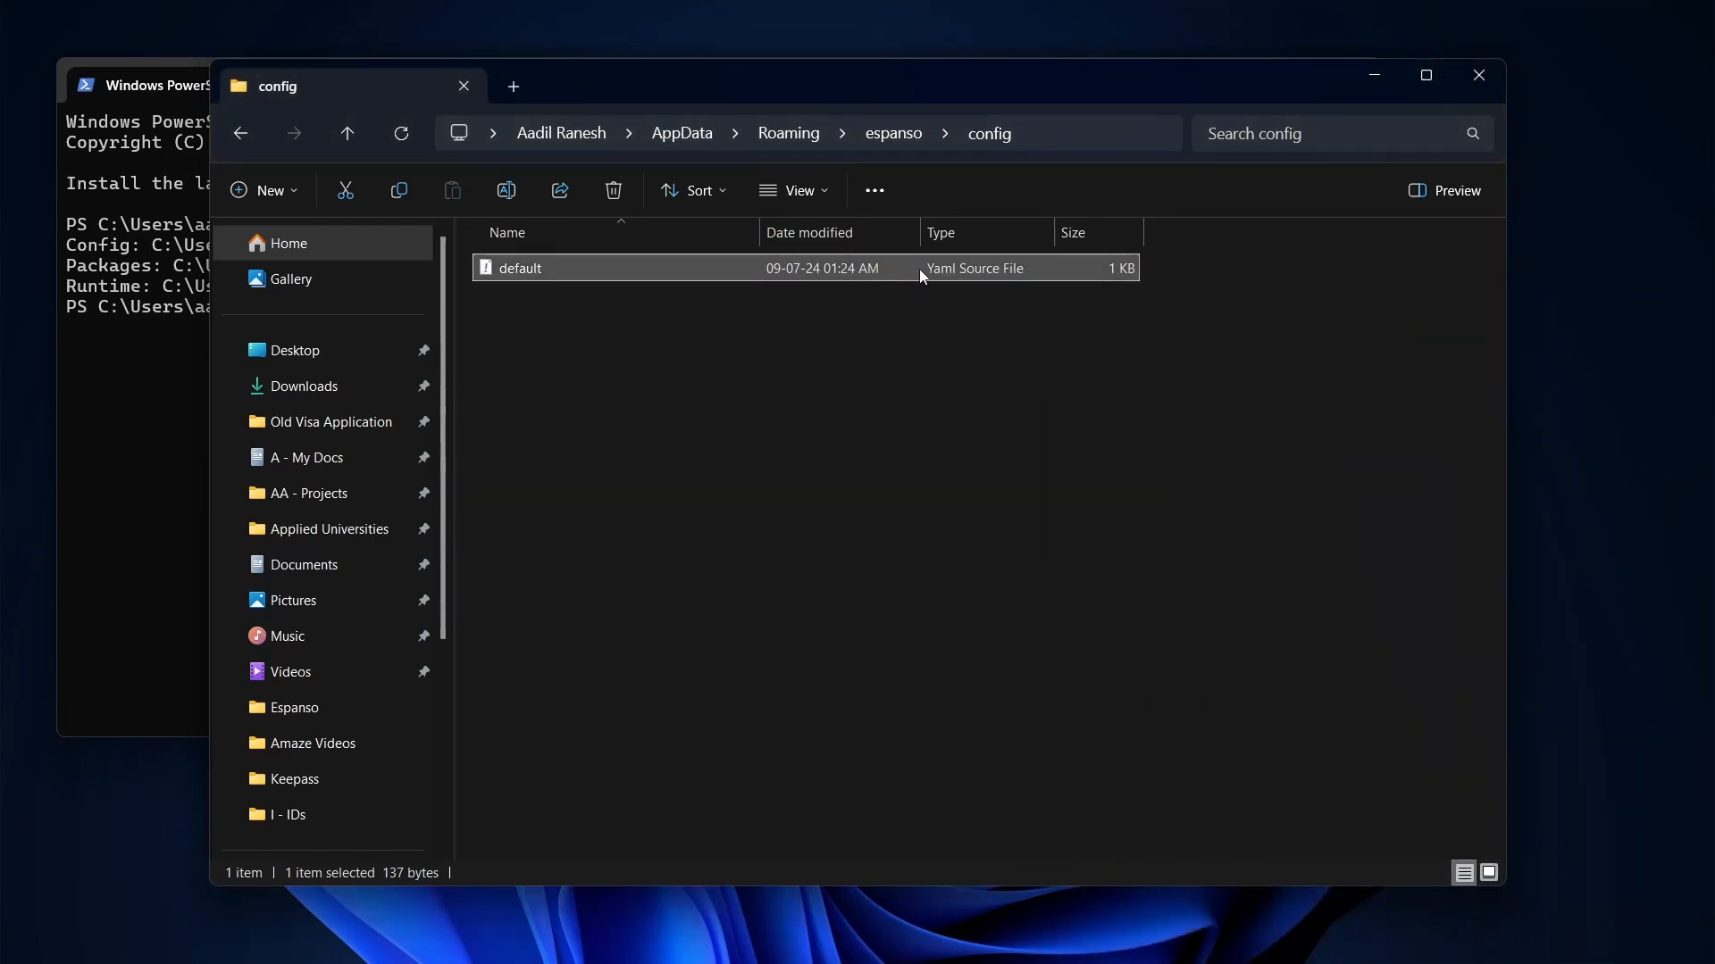
double_click(862, 270)
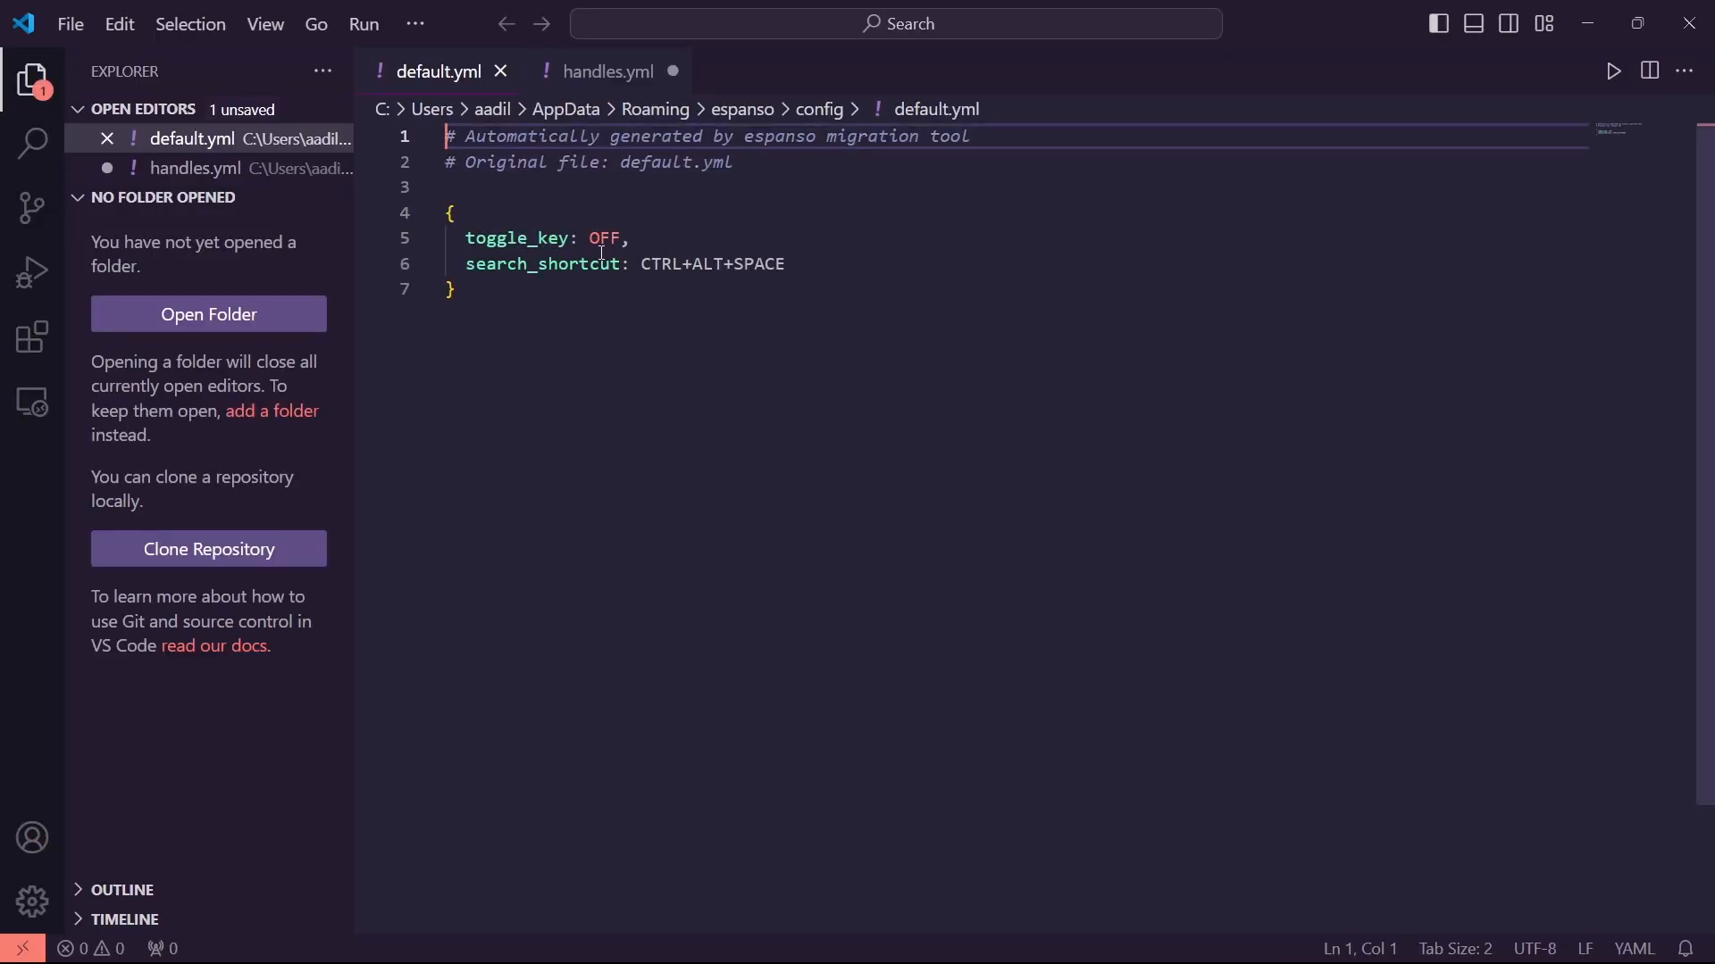
Highlight toggle_key OFF on line 5 and search_shortcut CTRL+ALT+SPACE on line 6
double_click(593, 240)
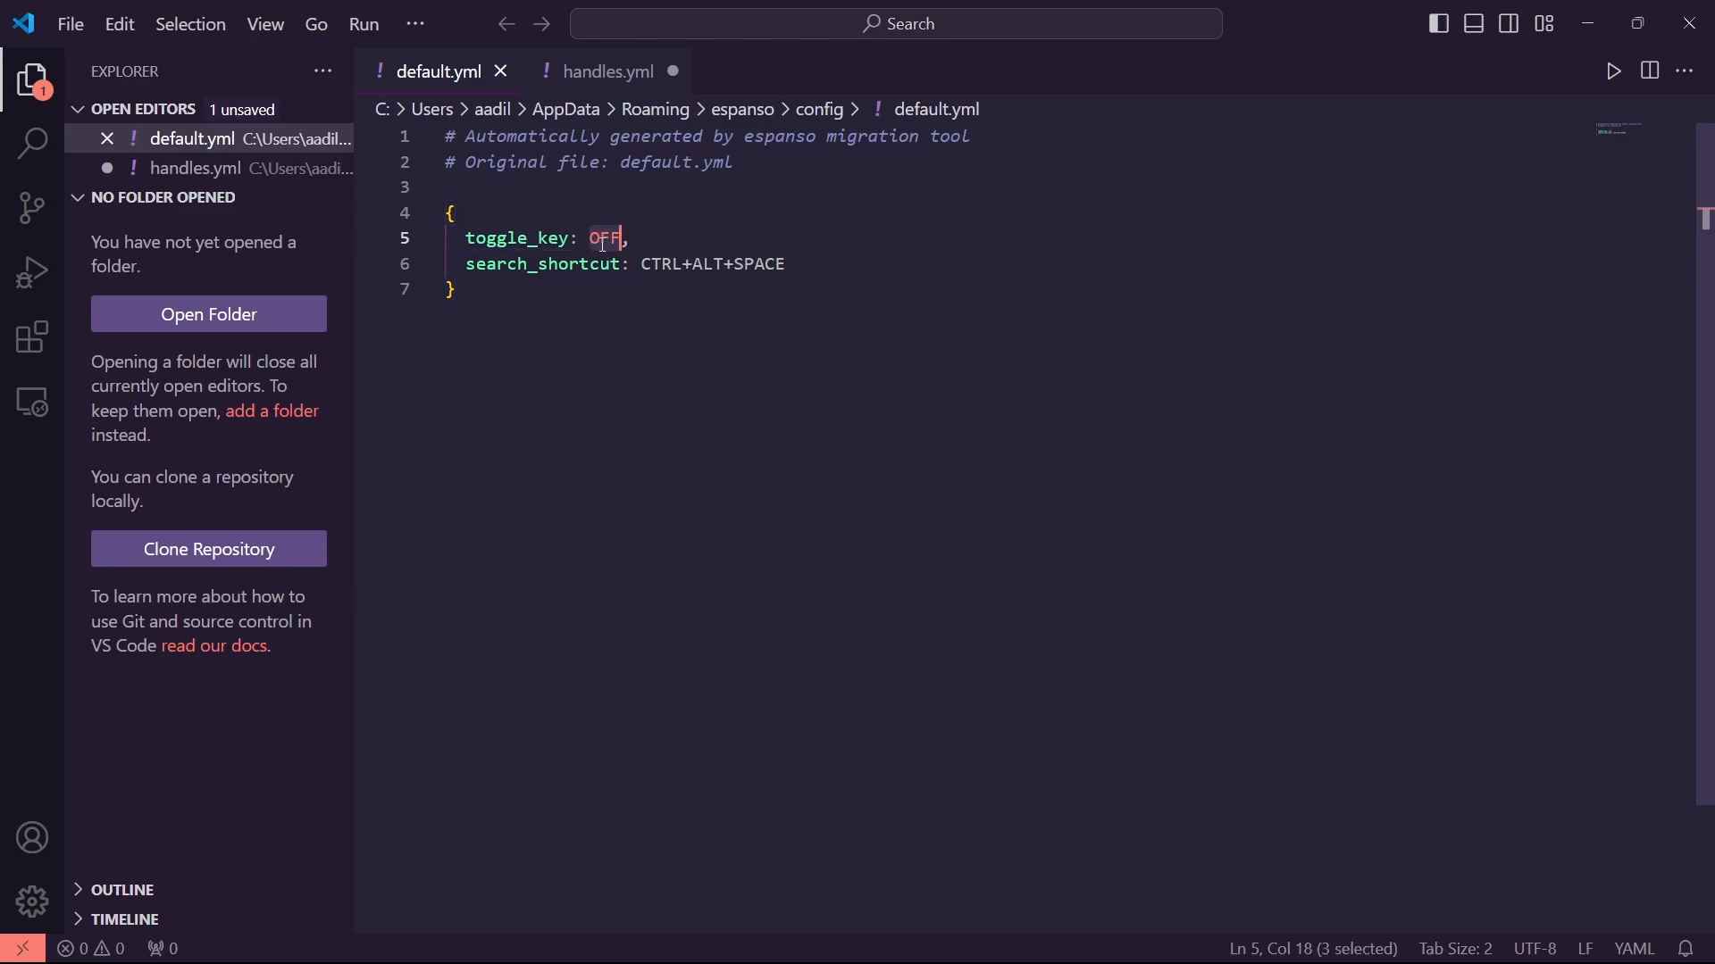
click(619, 242)
double_click(616, 241)
drag(645, 266, 775, 265)
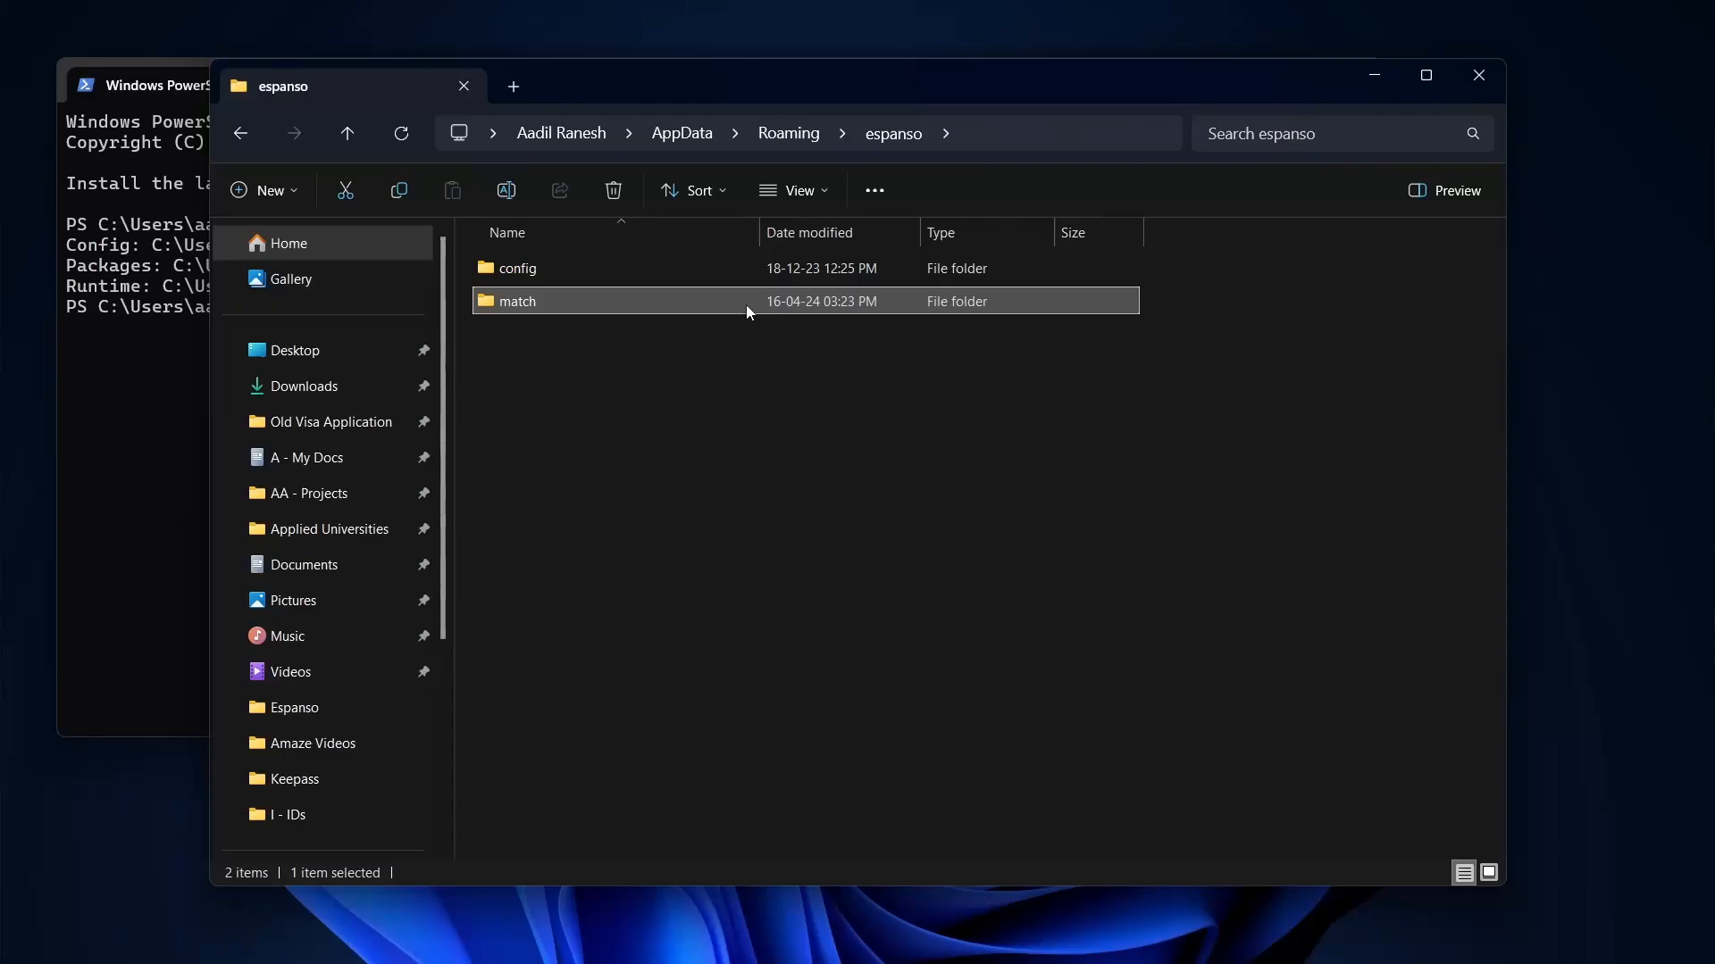
Browse into the match folder, then its packages subfolder holding five installed packages
double_click(788, 277)
key(alt+Left)
double_click(797, 305)
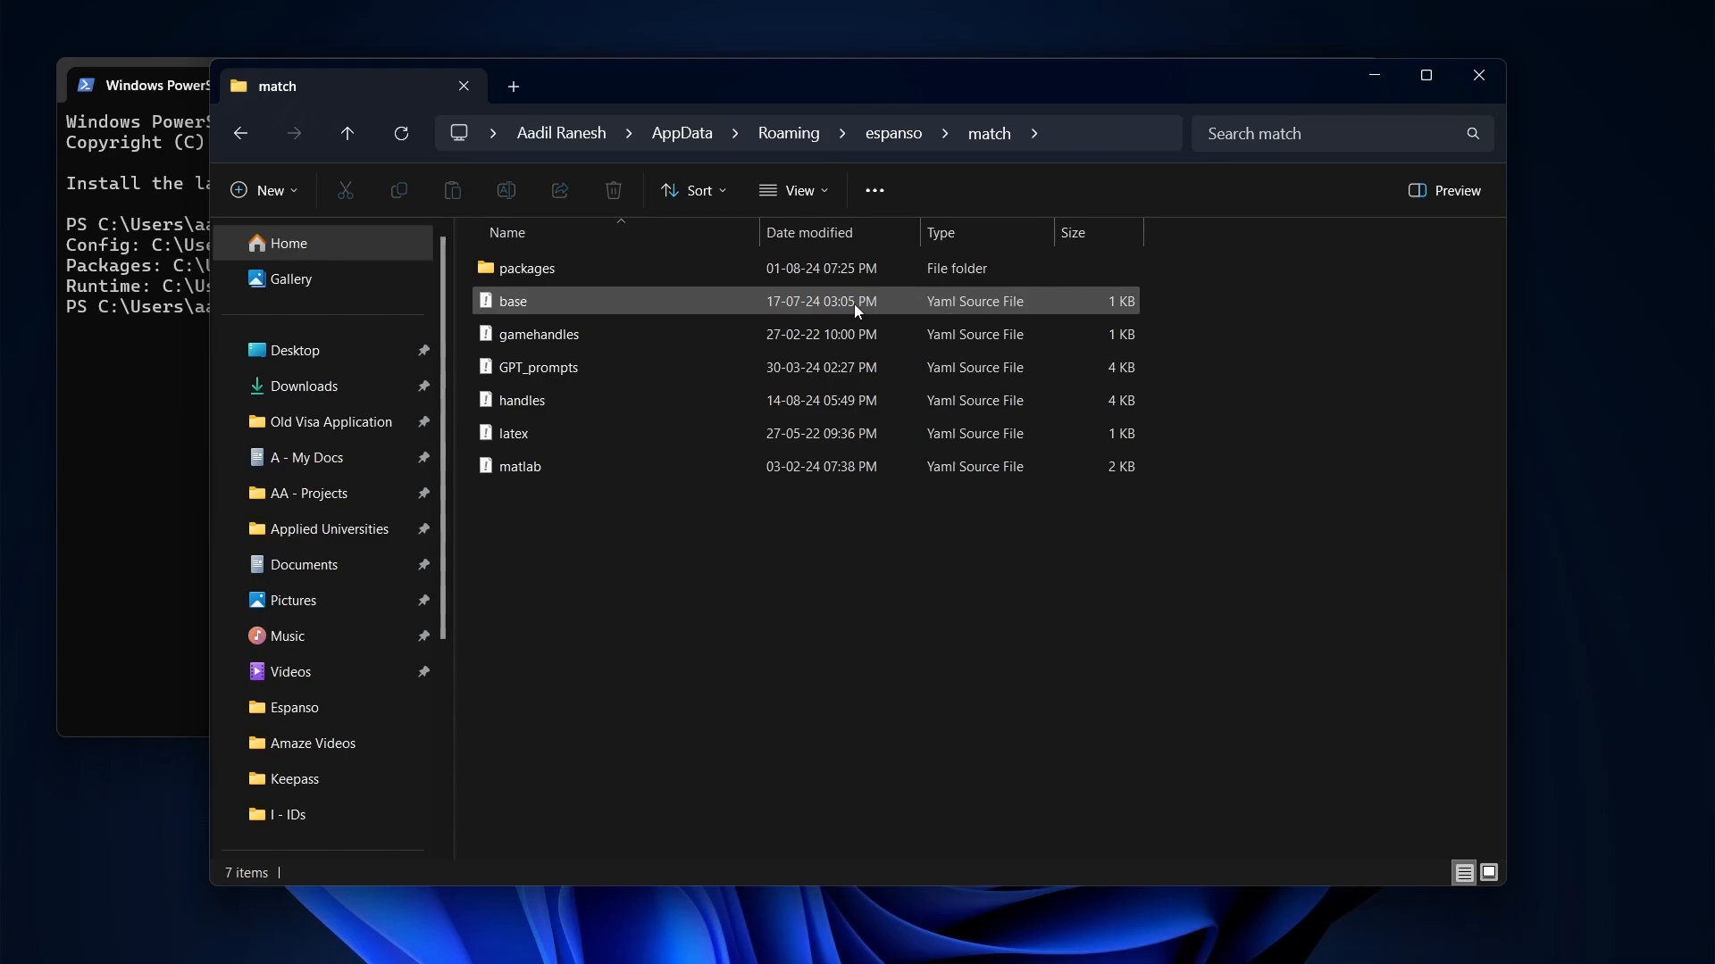
double_click(969, 279)
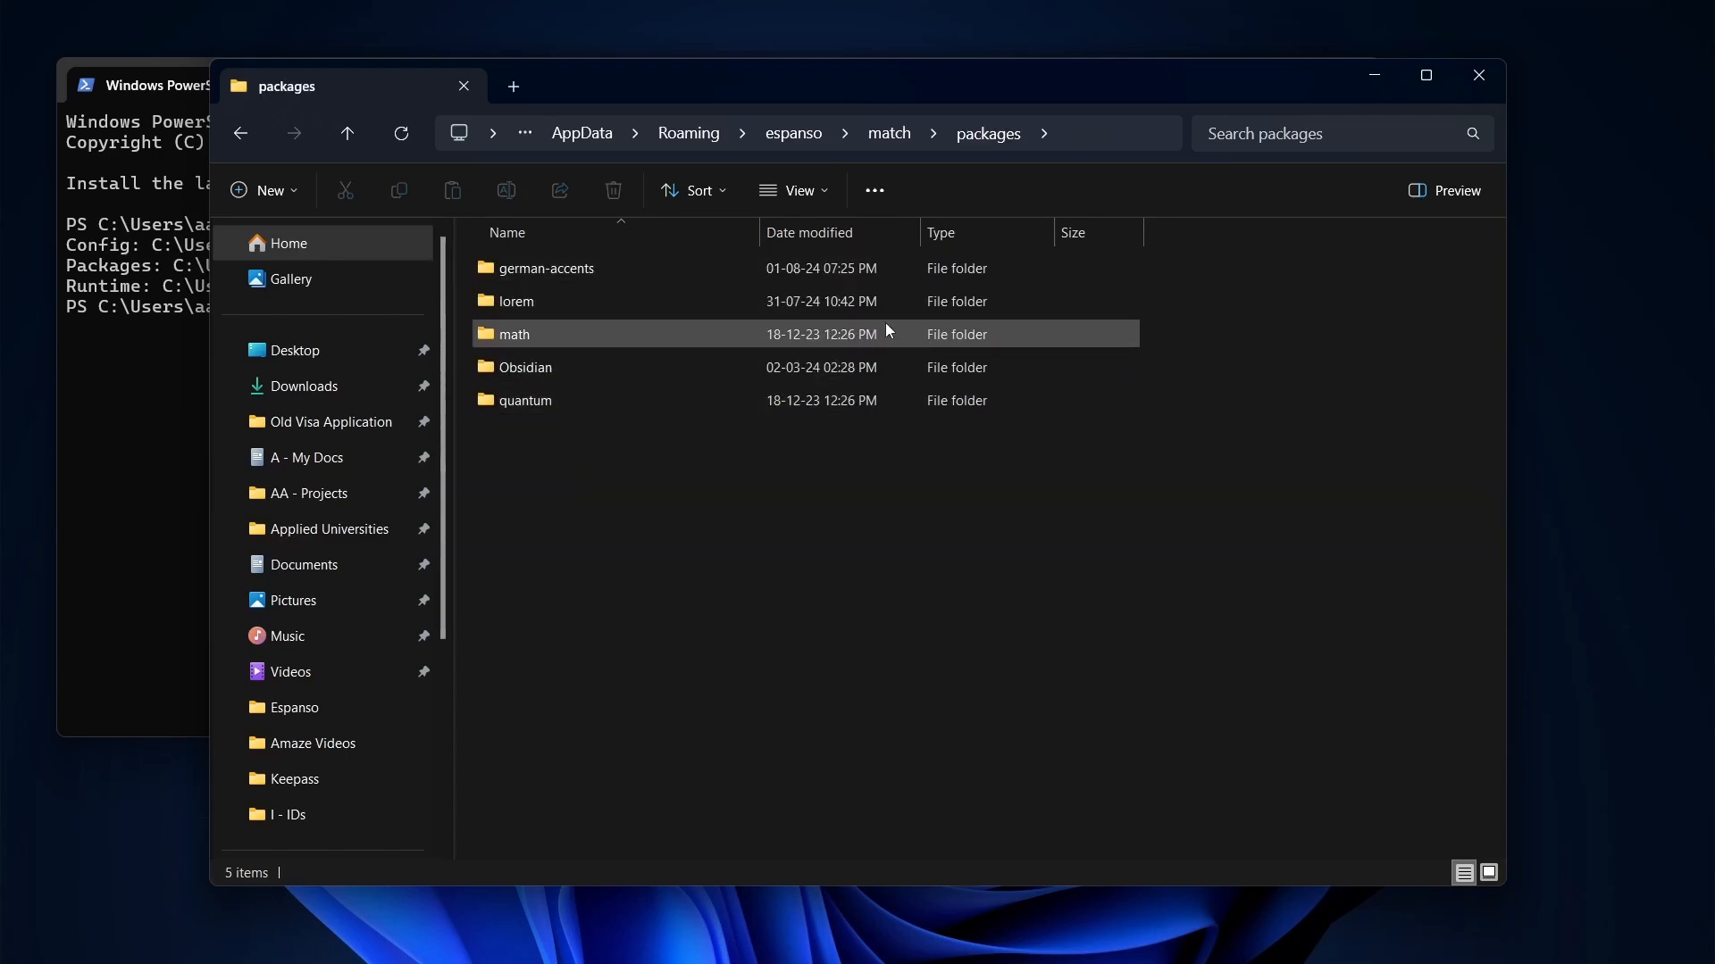
mouse_move(875, 955)
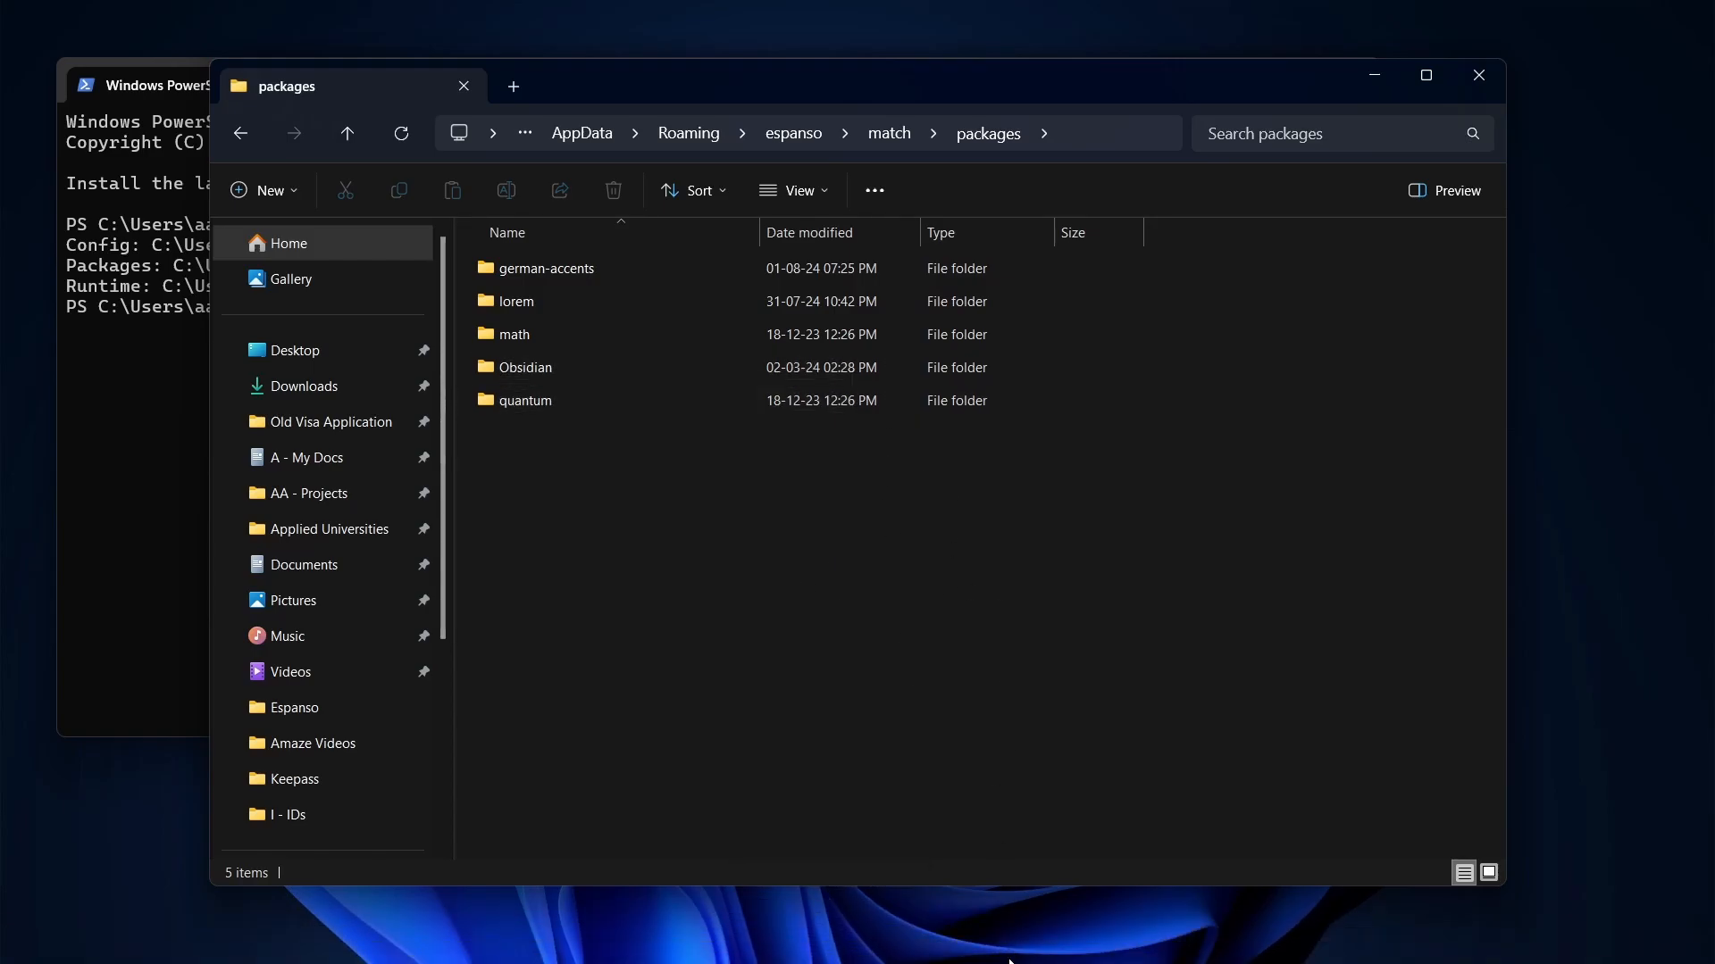
Open the Espanso Hub packages page in Chrome and filter by the Languages tag
mouse_move(1030, 937)
click(1054, 827)
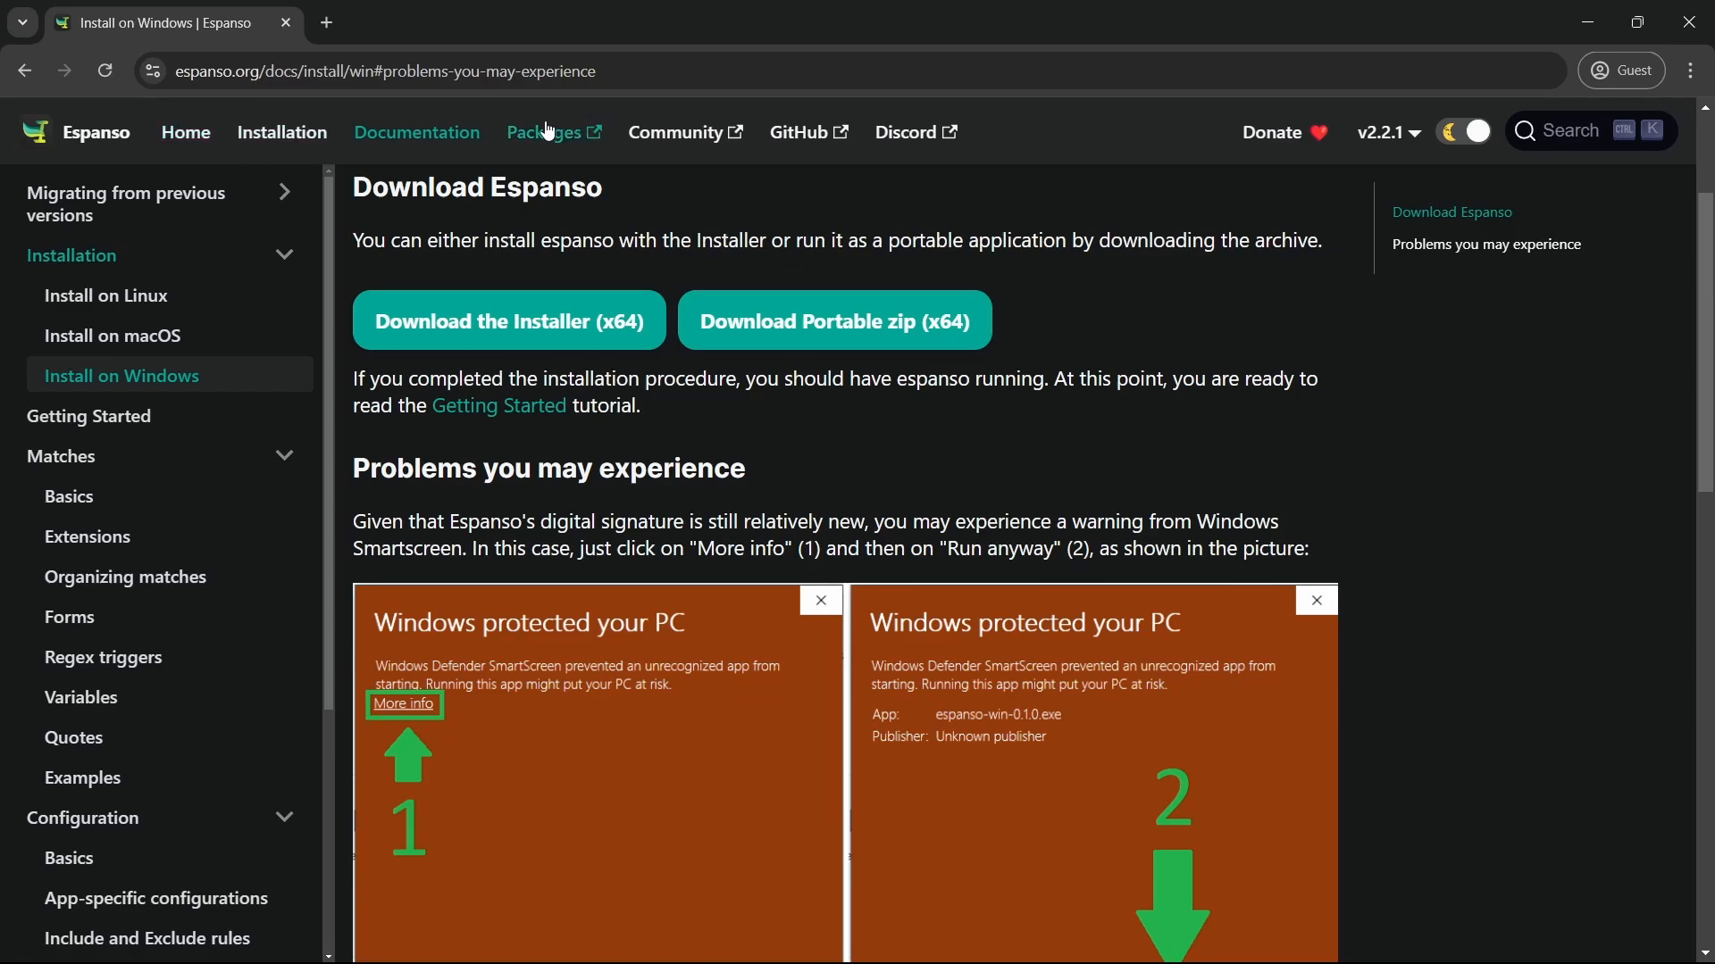
click(554, 139)
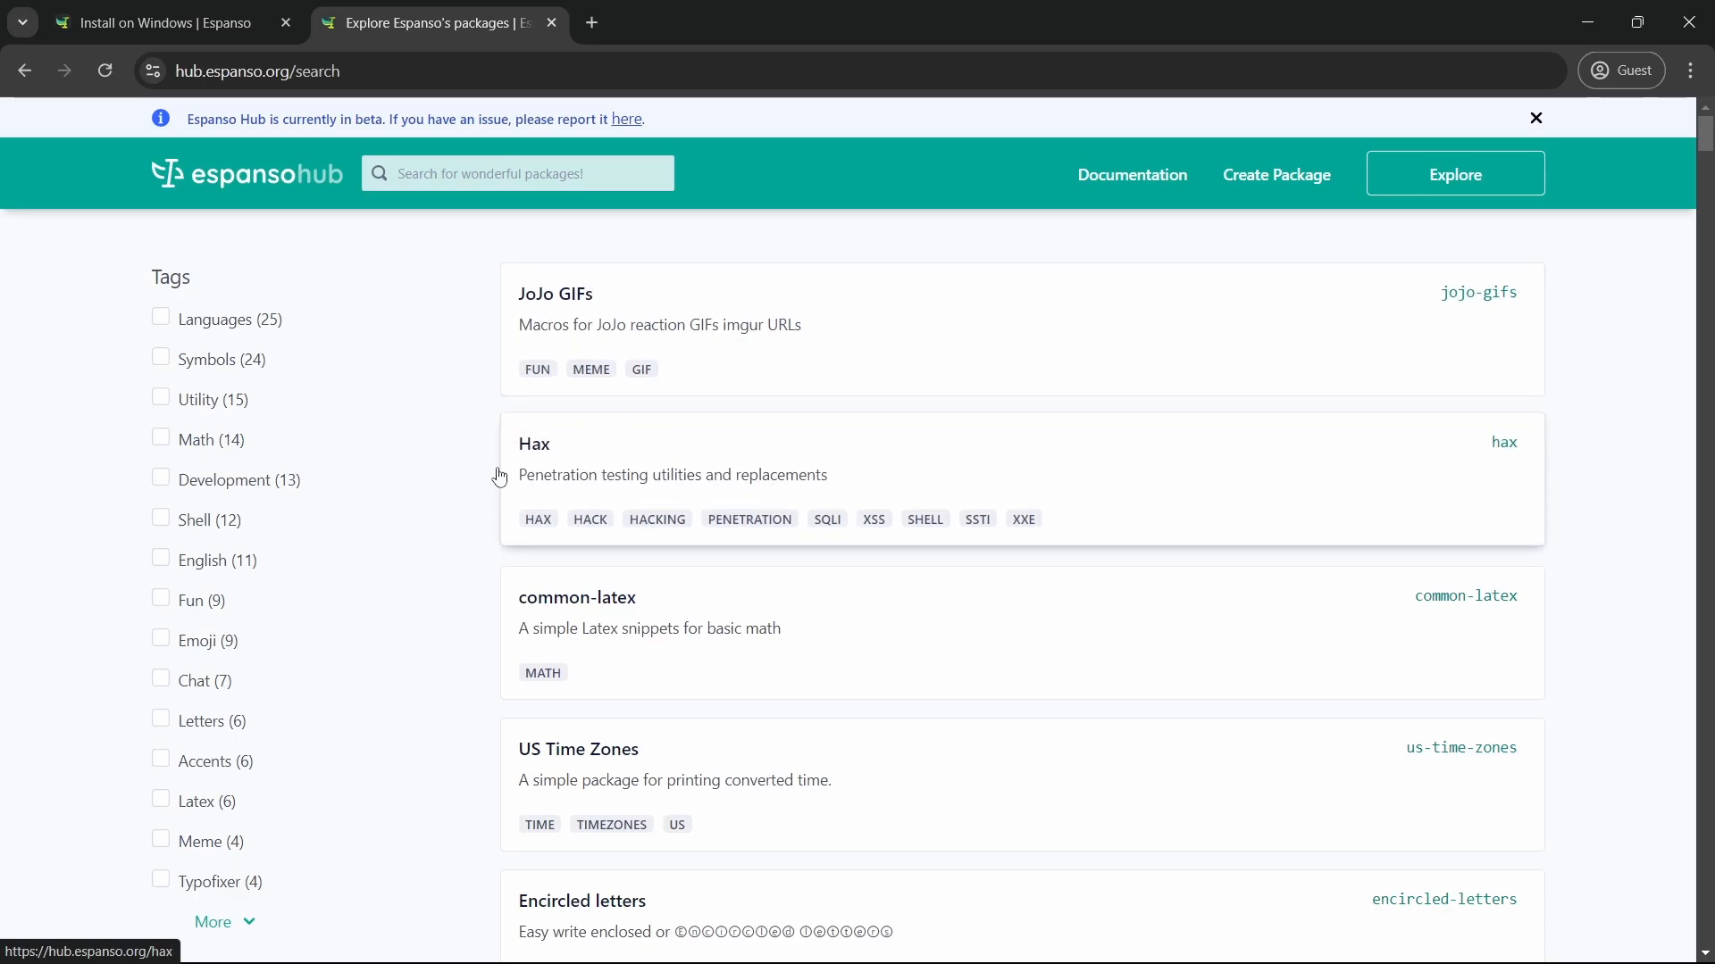
scroll(657, 410, down, 2)
scroll(238, 398, up, 2)
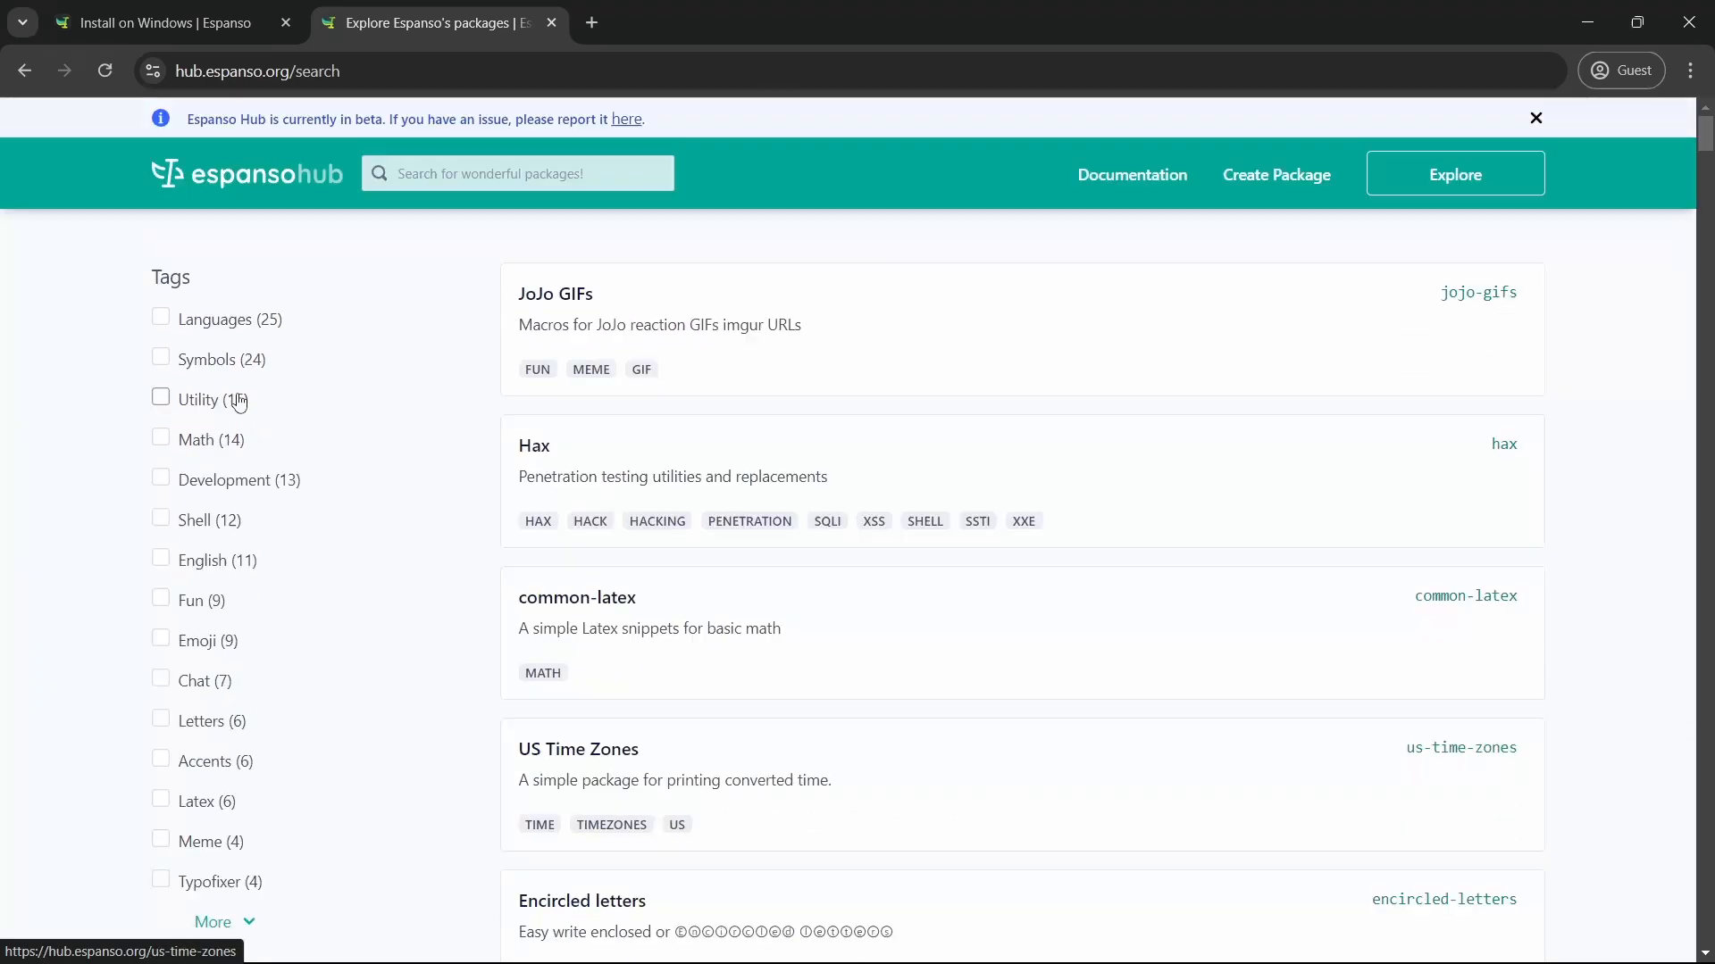
click(202, 323)
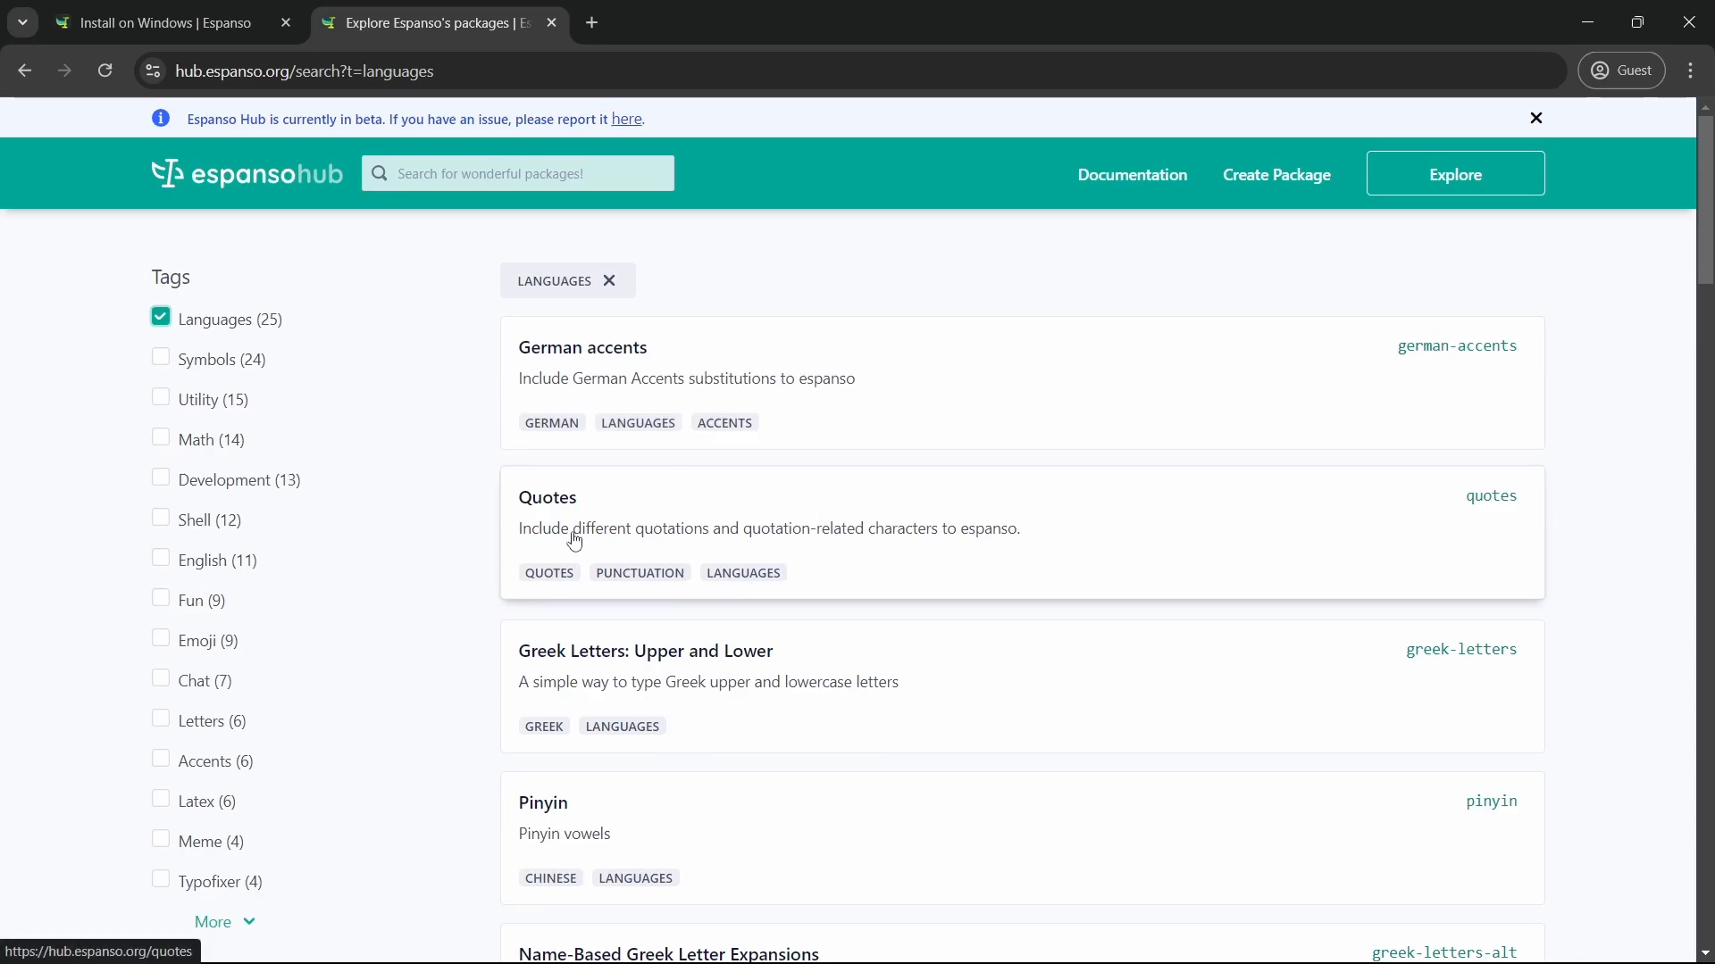
scroll(762, 696, down, 2)
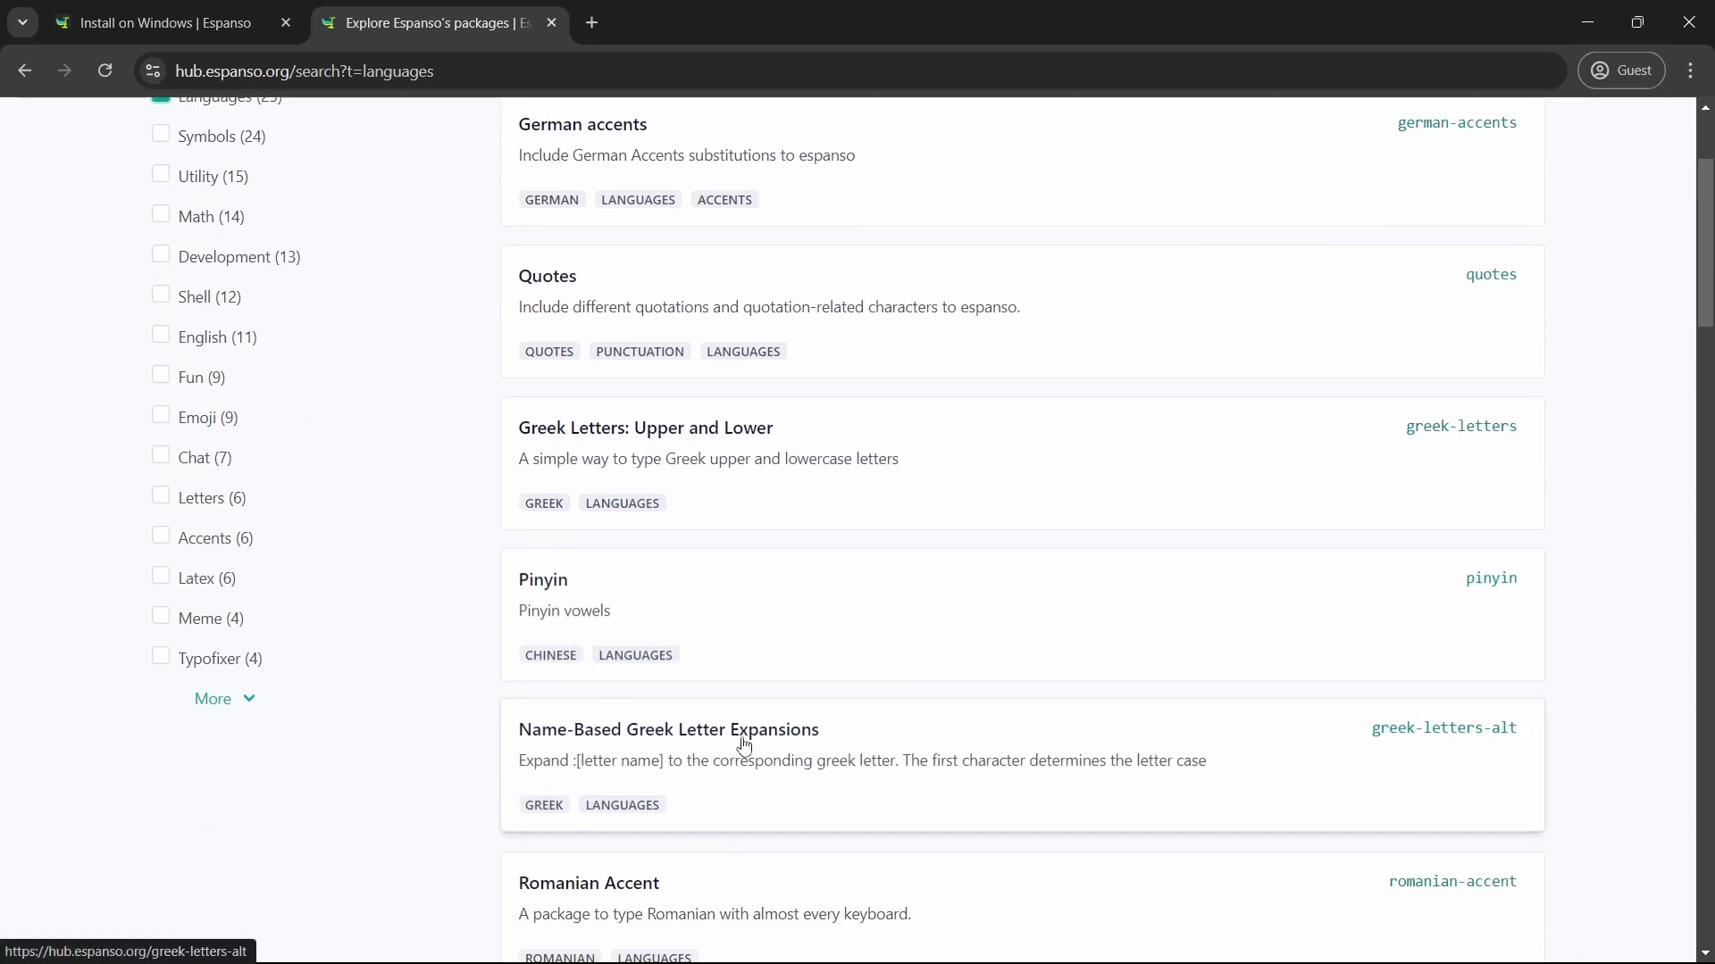
scroll(231, 444, up, 2)
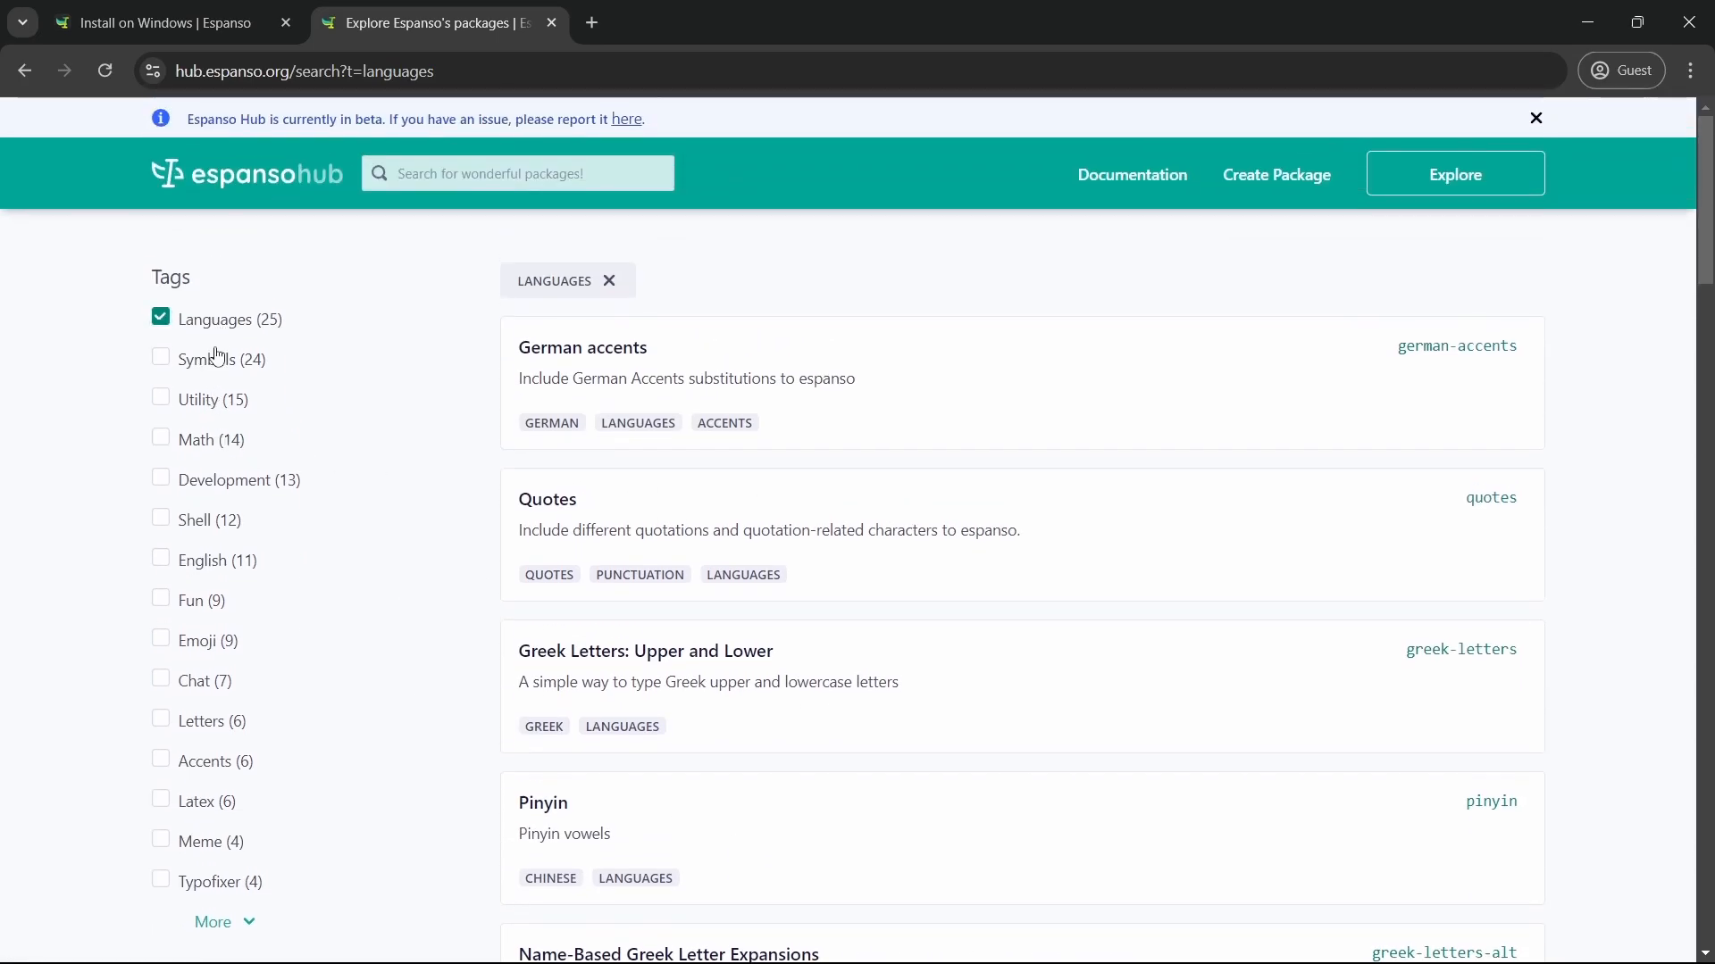
Try the Utility, Math, Development and Shell tag filters on the hub
click(201, 402)
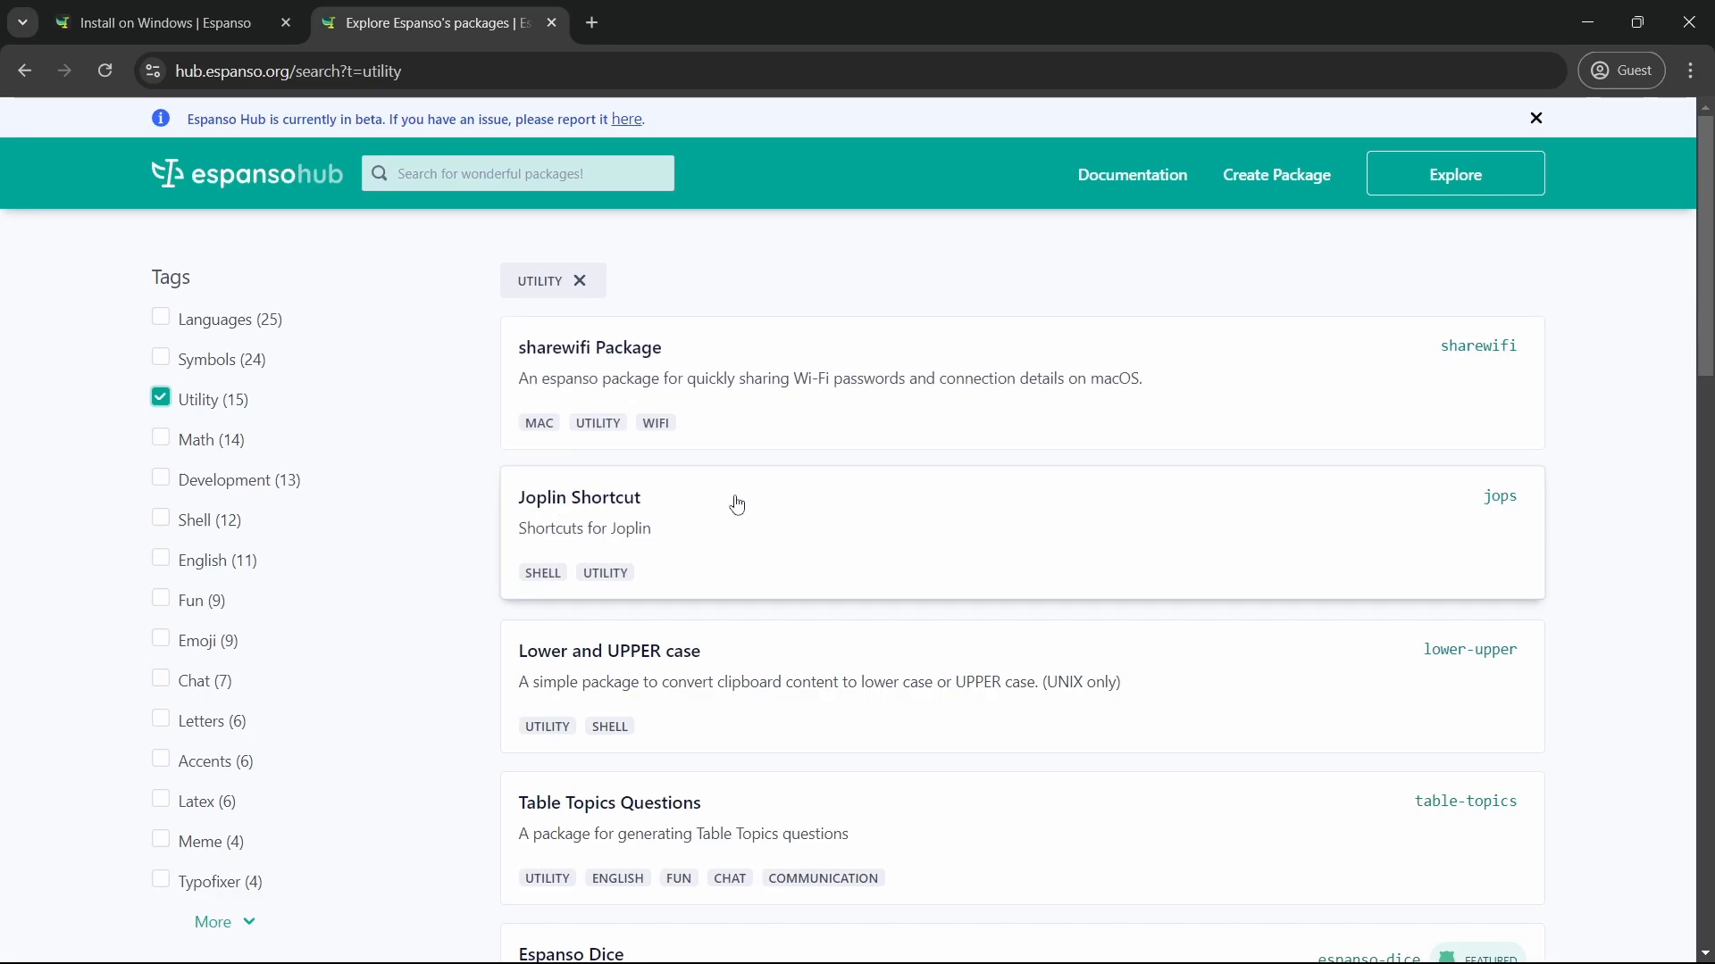
scroll(735, 501, down, 2)
scroll(310, 390, up, 2)
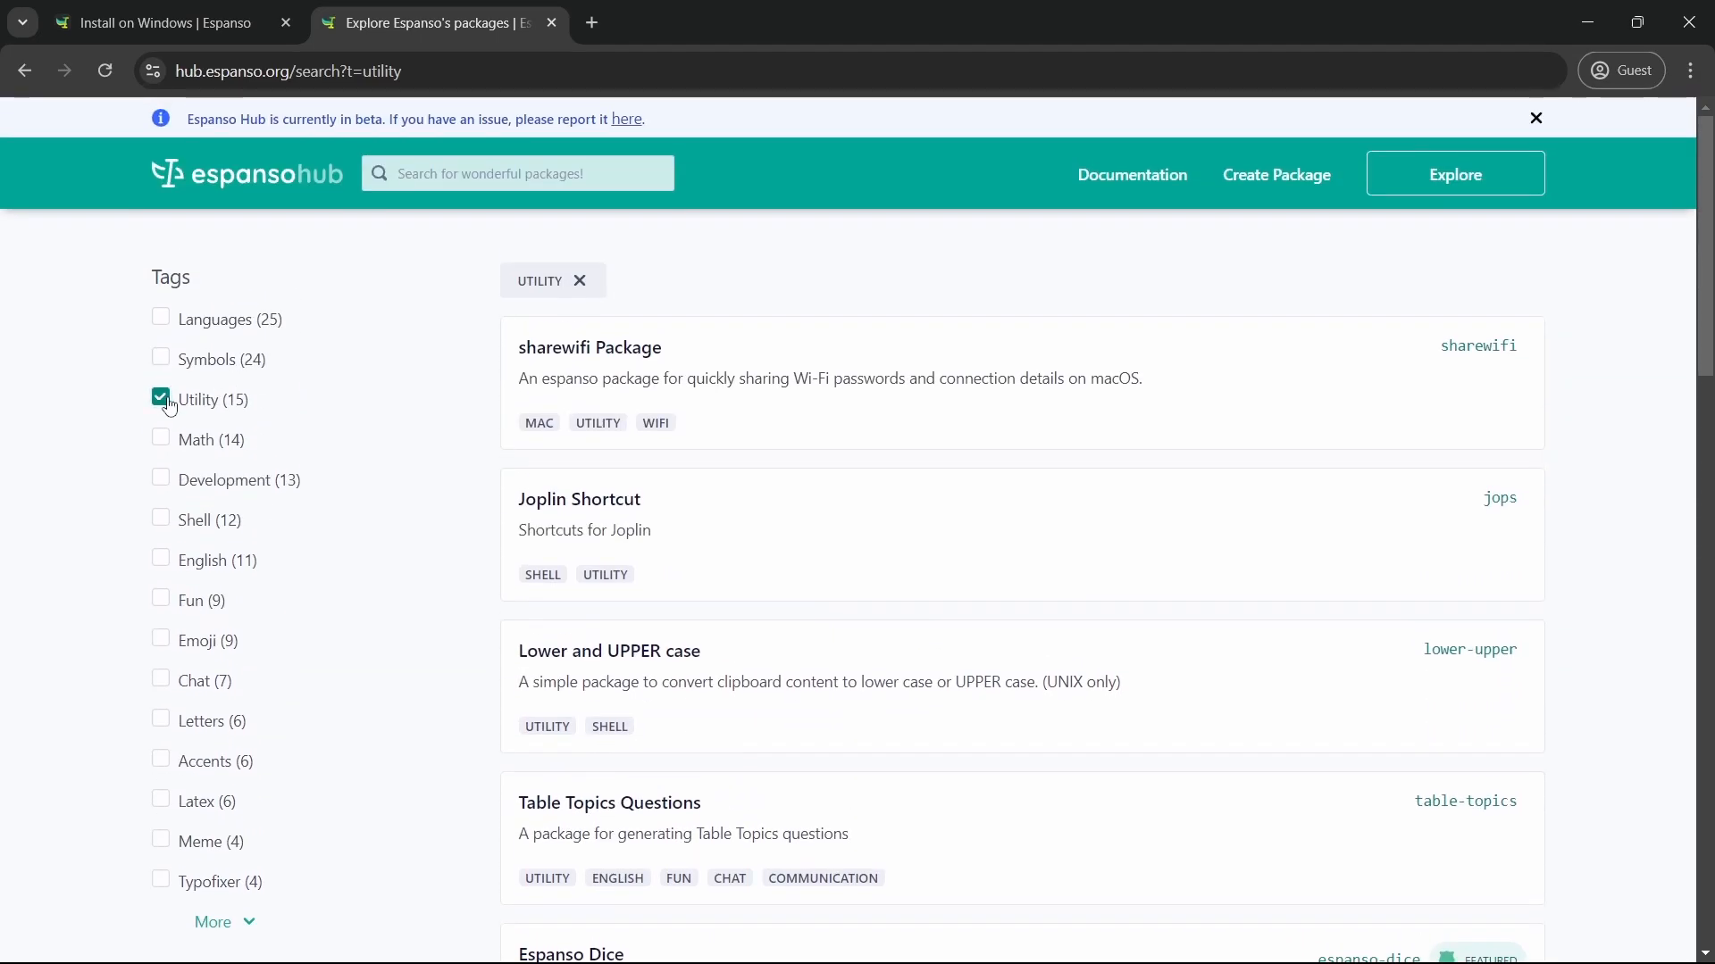
click(313, 440)
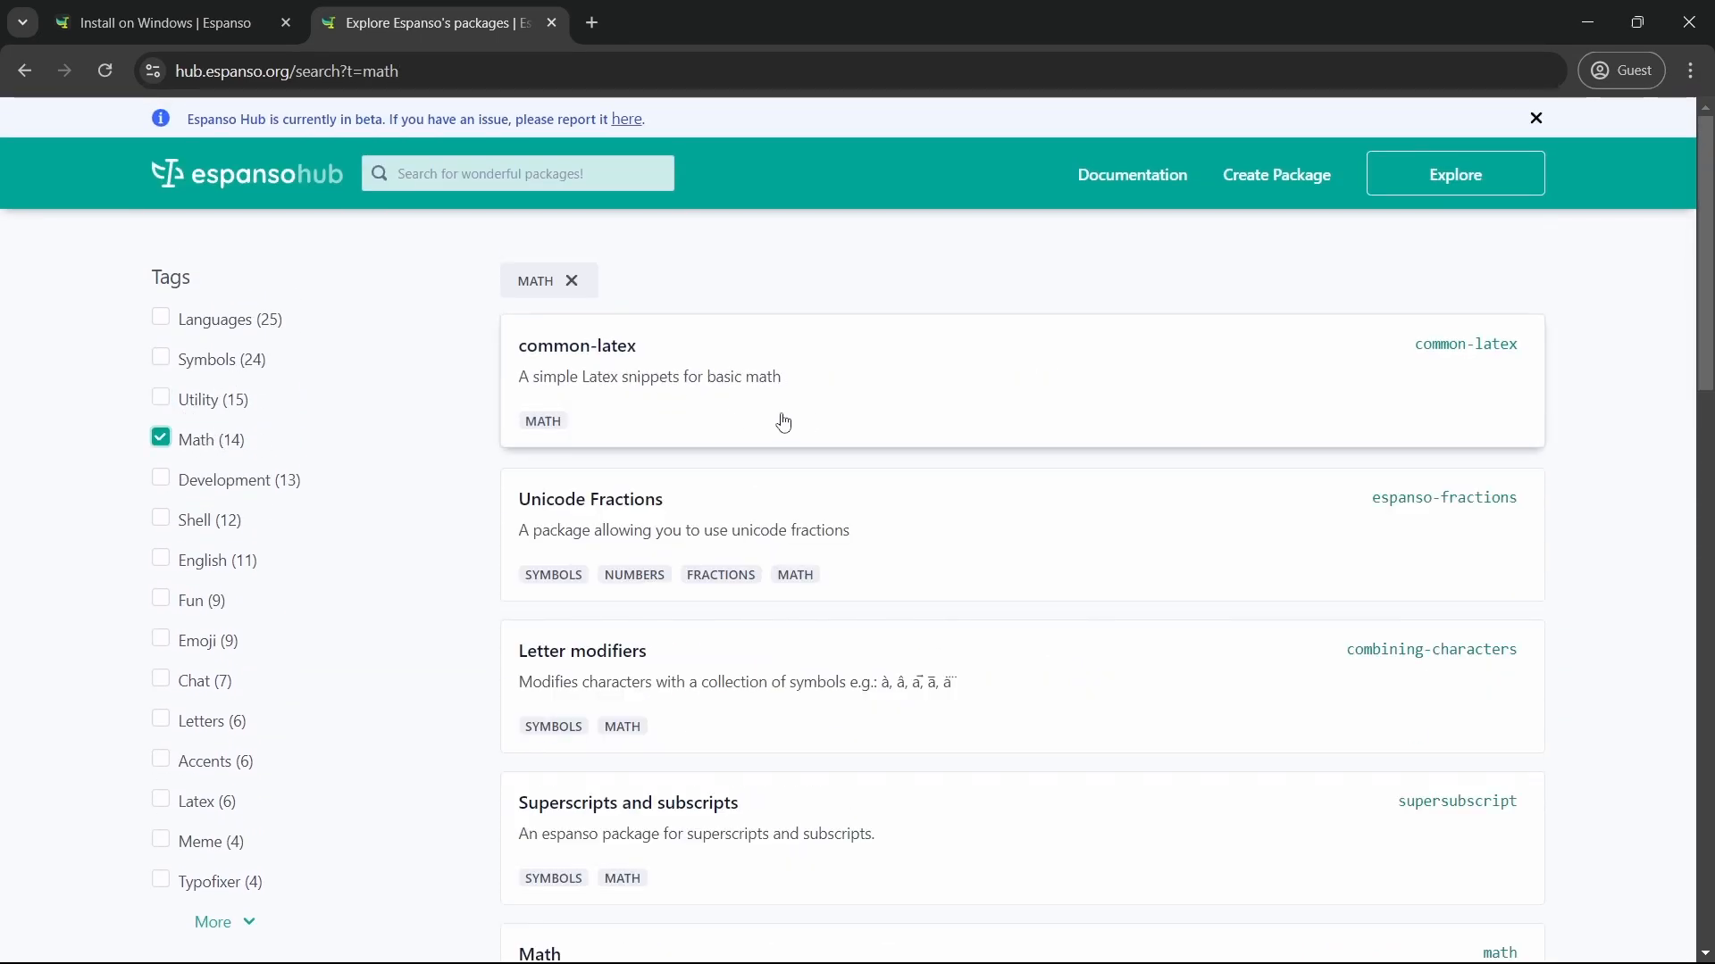
click(181, 446)
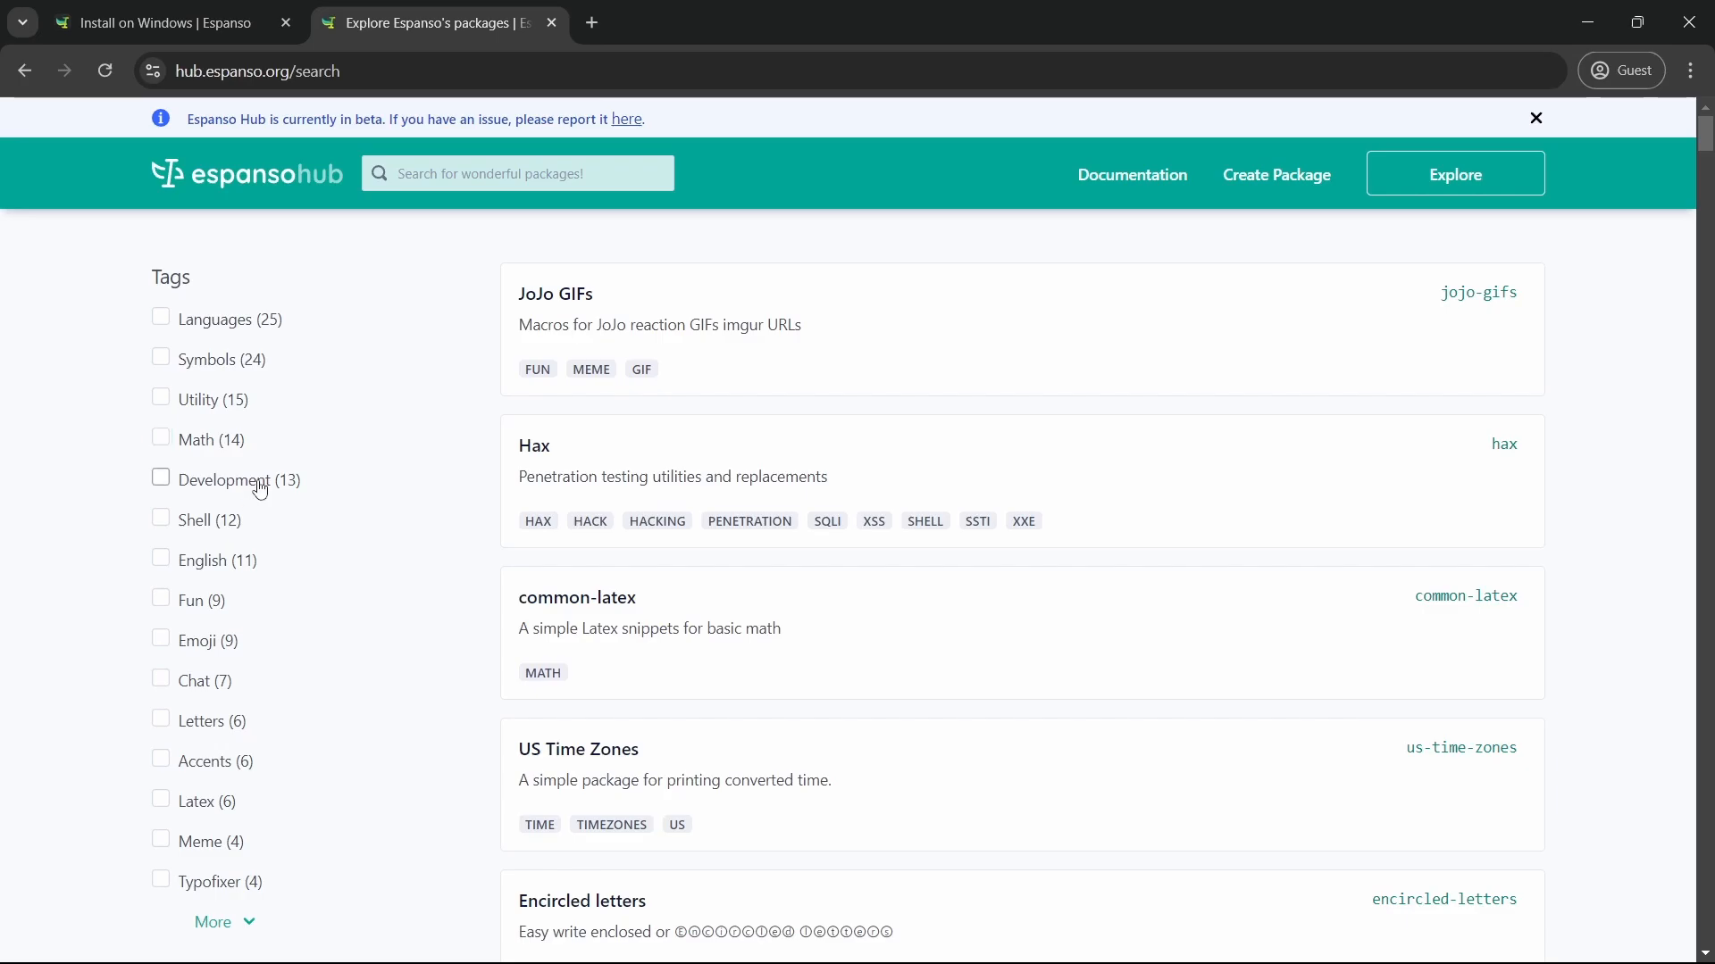
click(260, 490)
click(239, 524)
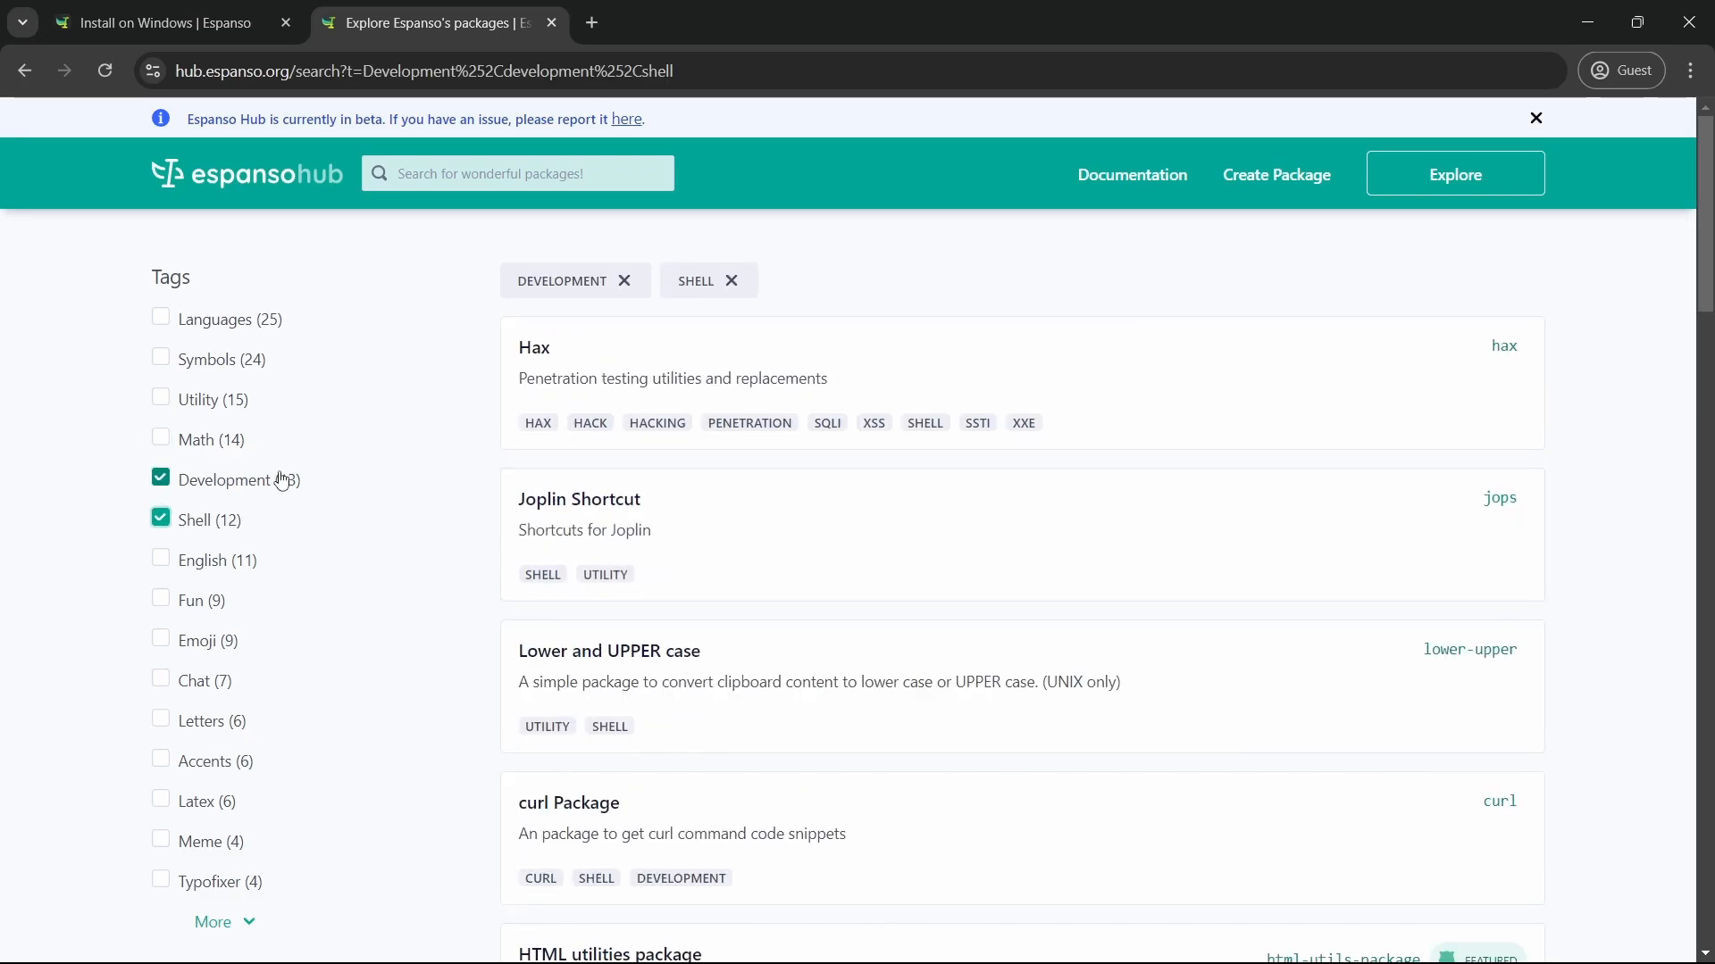
click(260, 522)
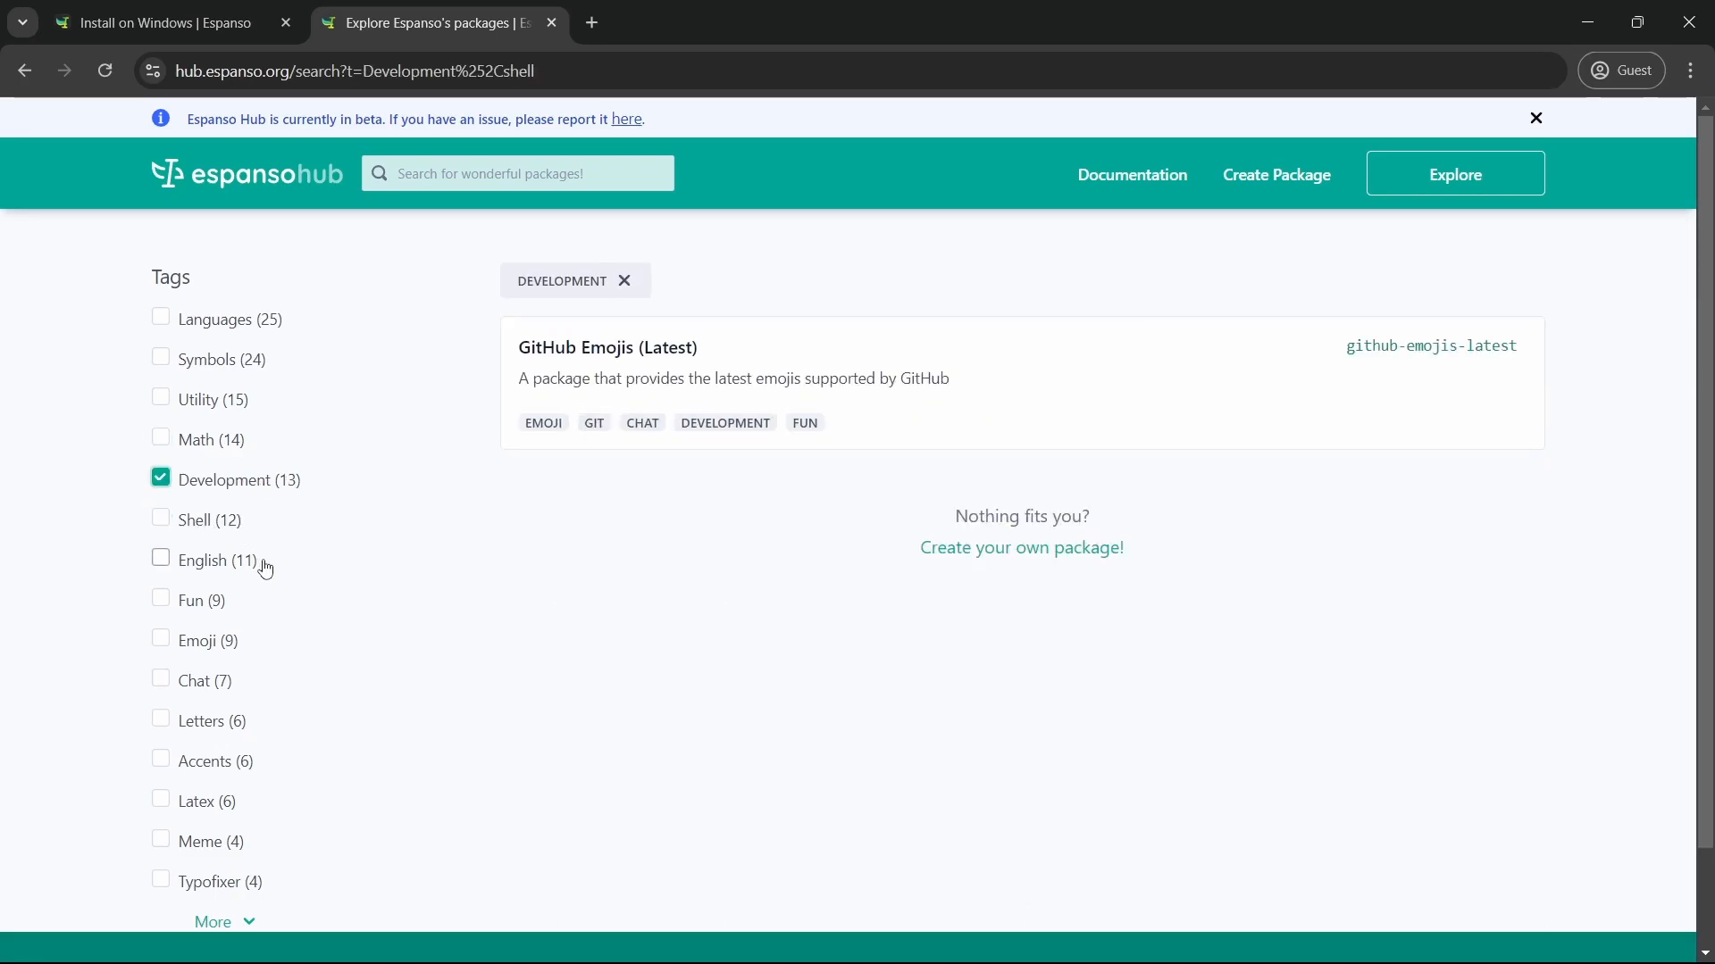
scroll(259, 563, down, 1)
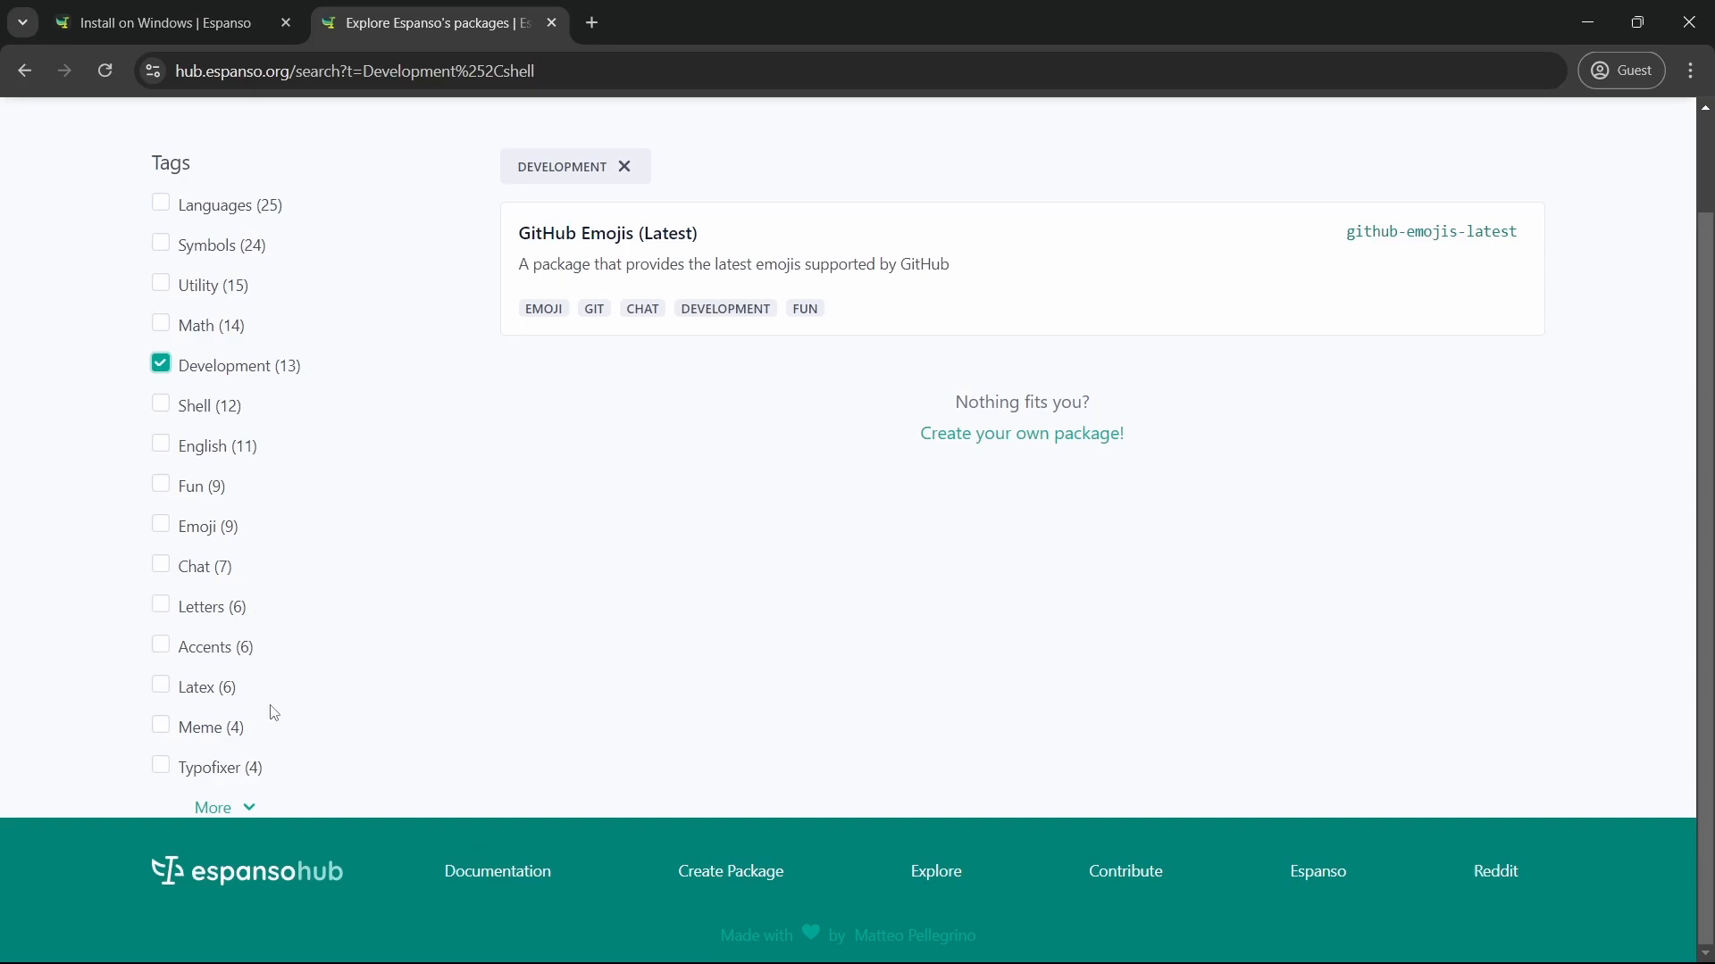
scroll(434, 486, up, 1)
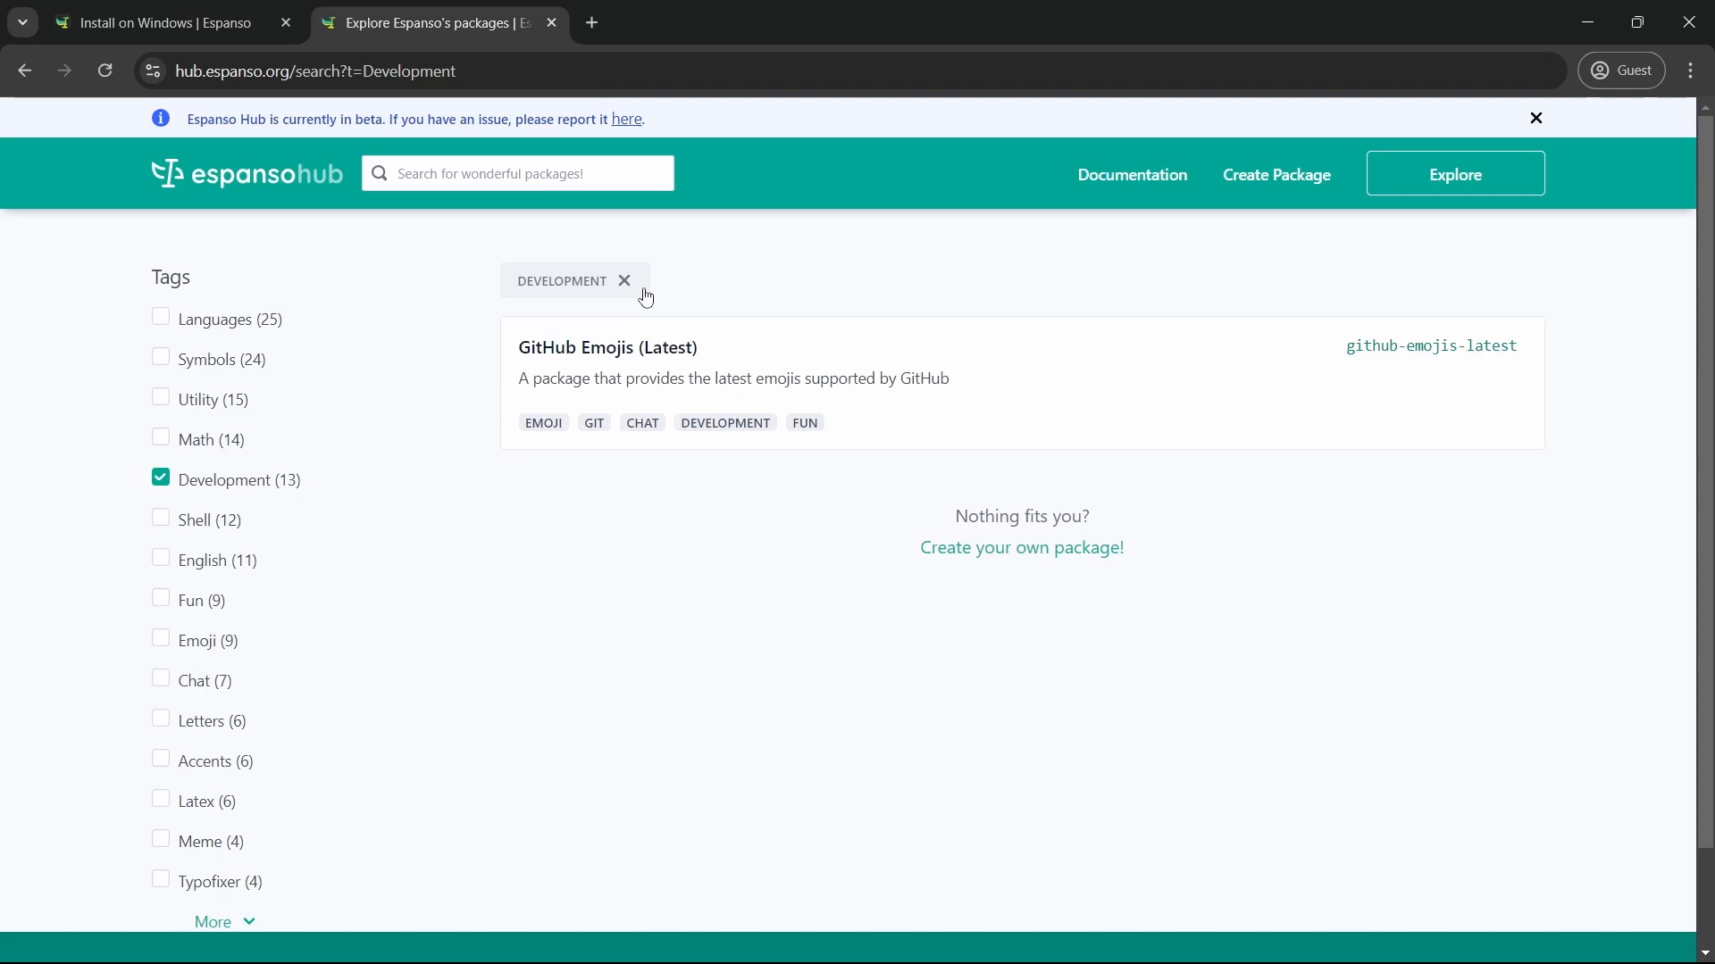
Search the hub for 'medicine', view Medical Documentation and Med-Expansions, then minimize Chrome
text(medicine)
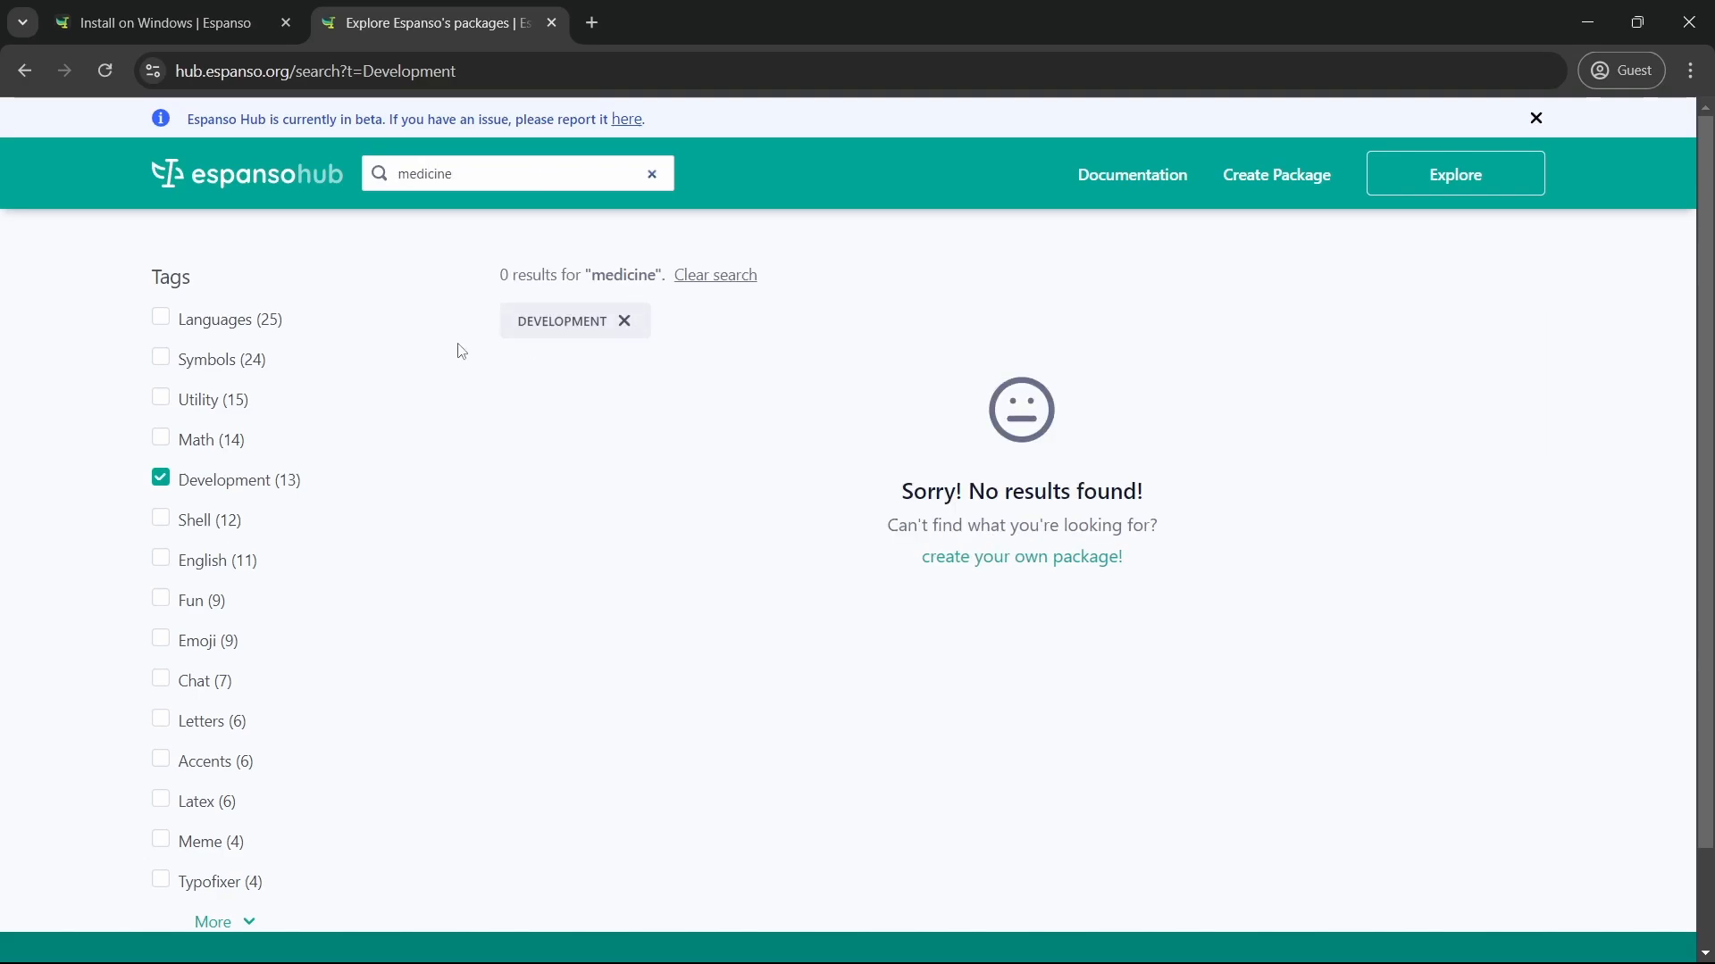
click(624, 321)
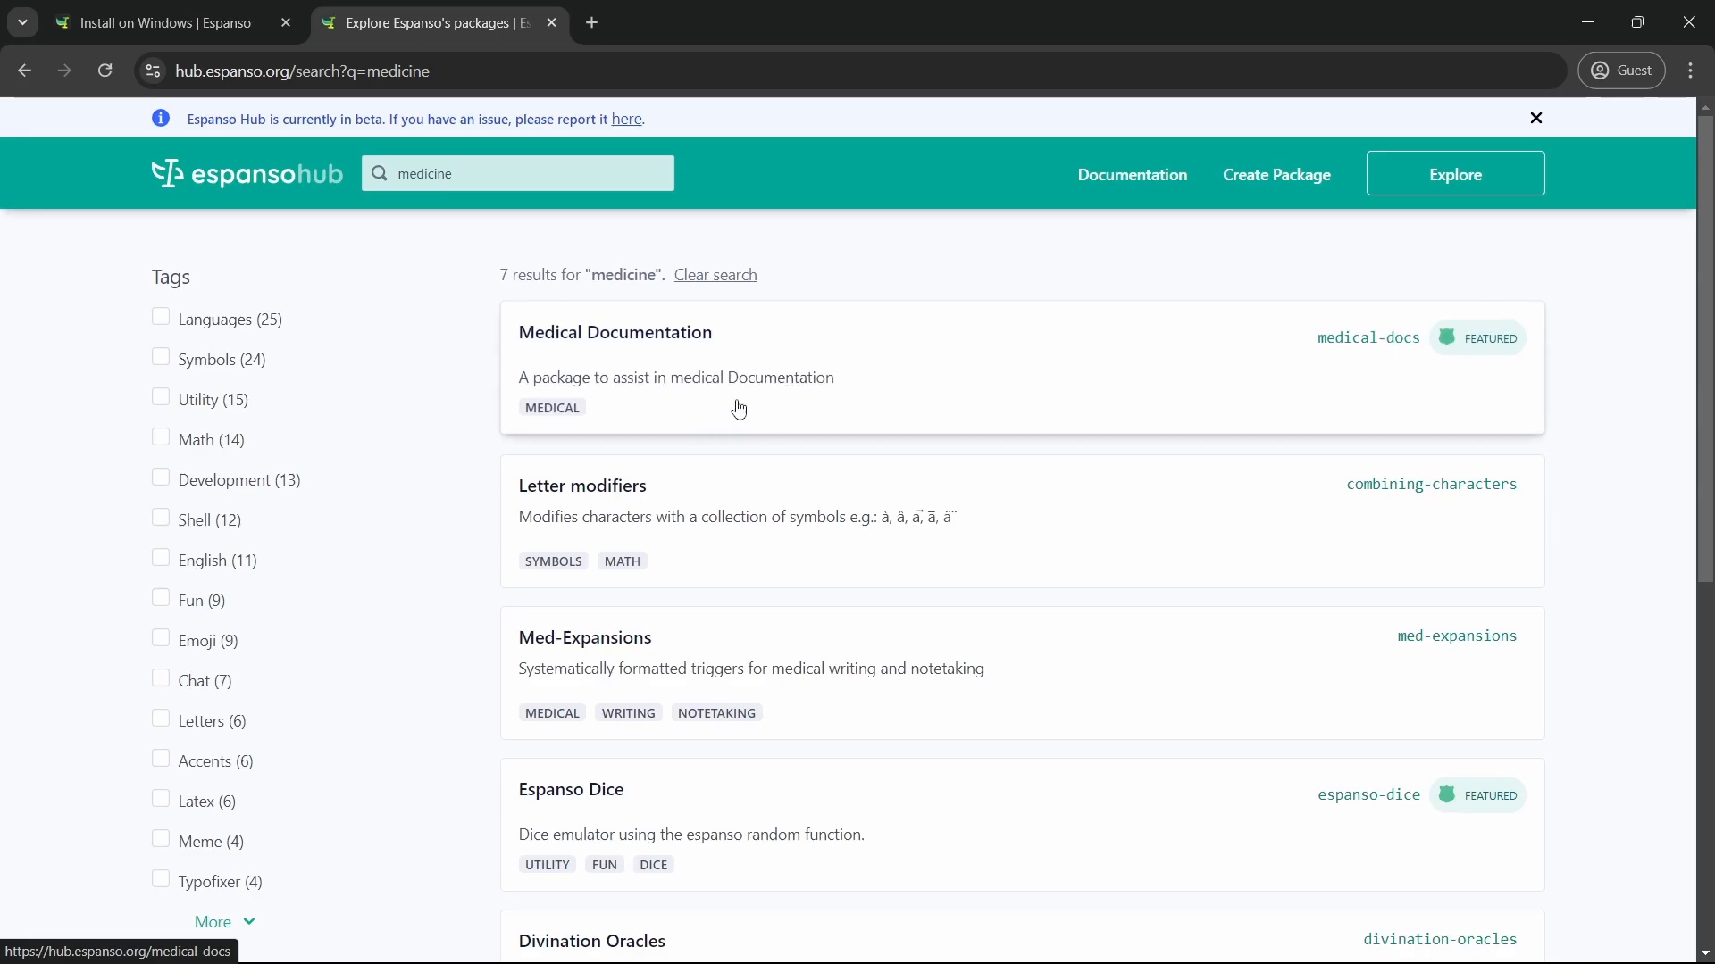
click(728, 367)
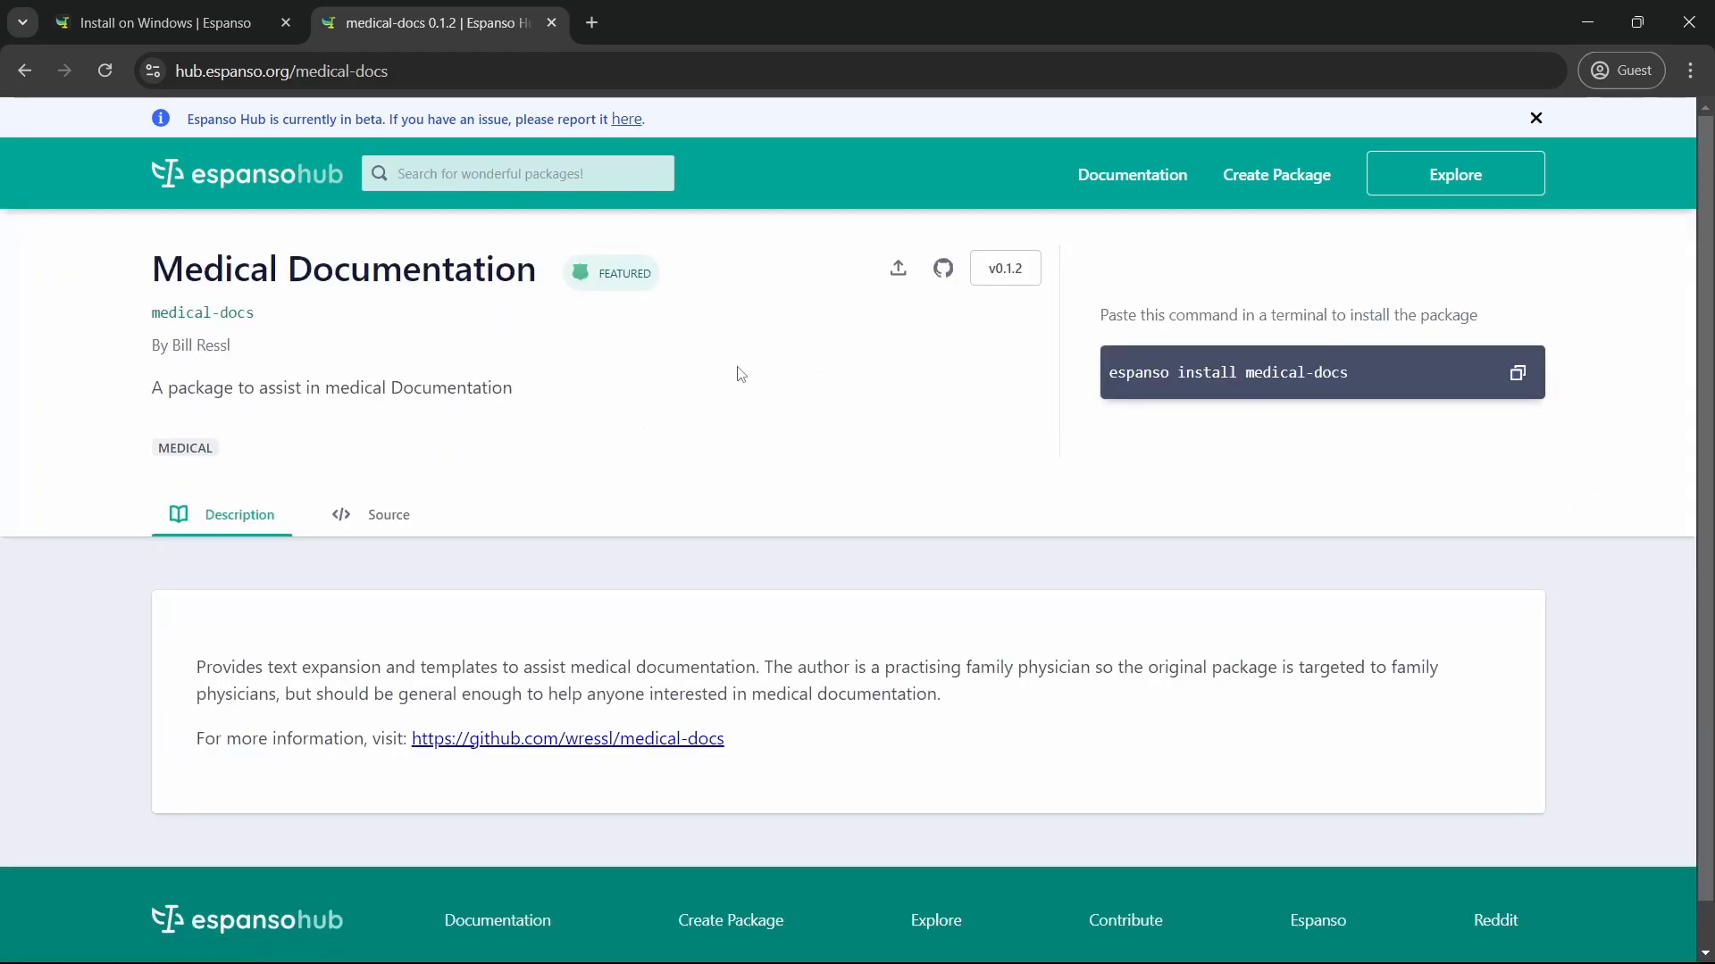
key(alt+Left)
scroll(682, 463, down, 4)
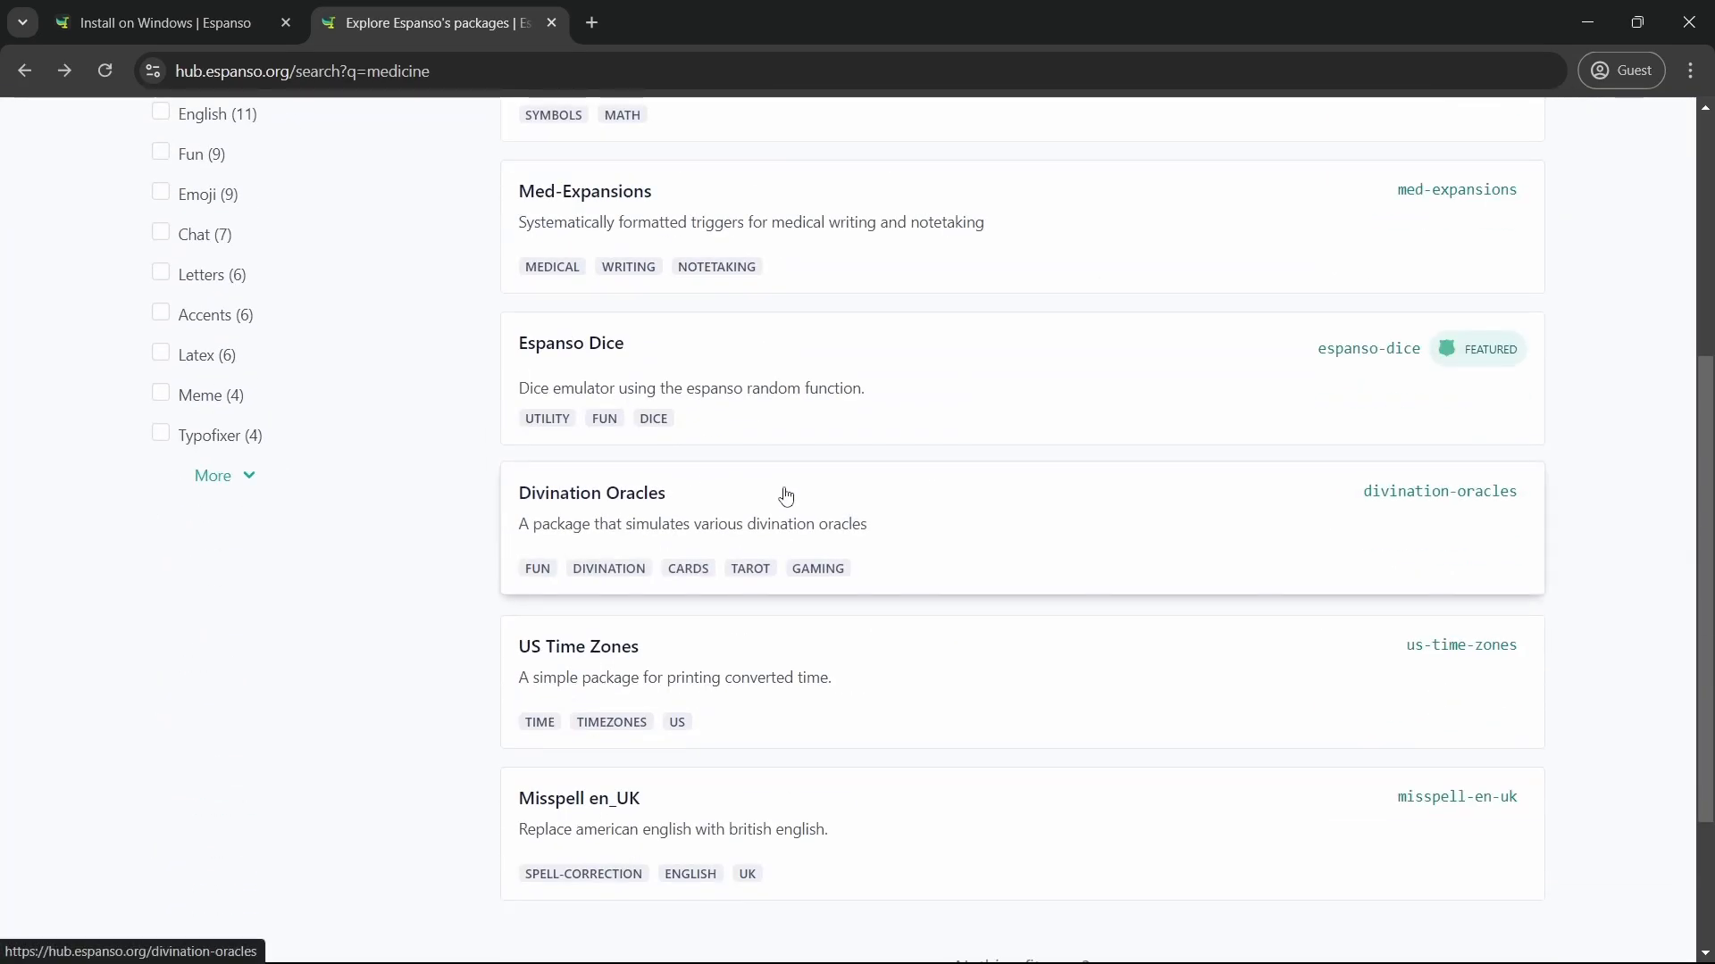
scroll(786, 497, up, 5)
click(801, 649)
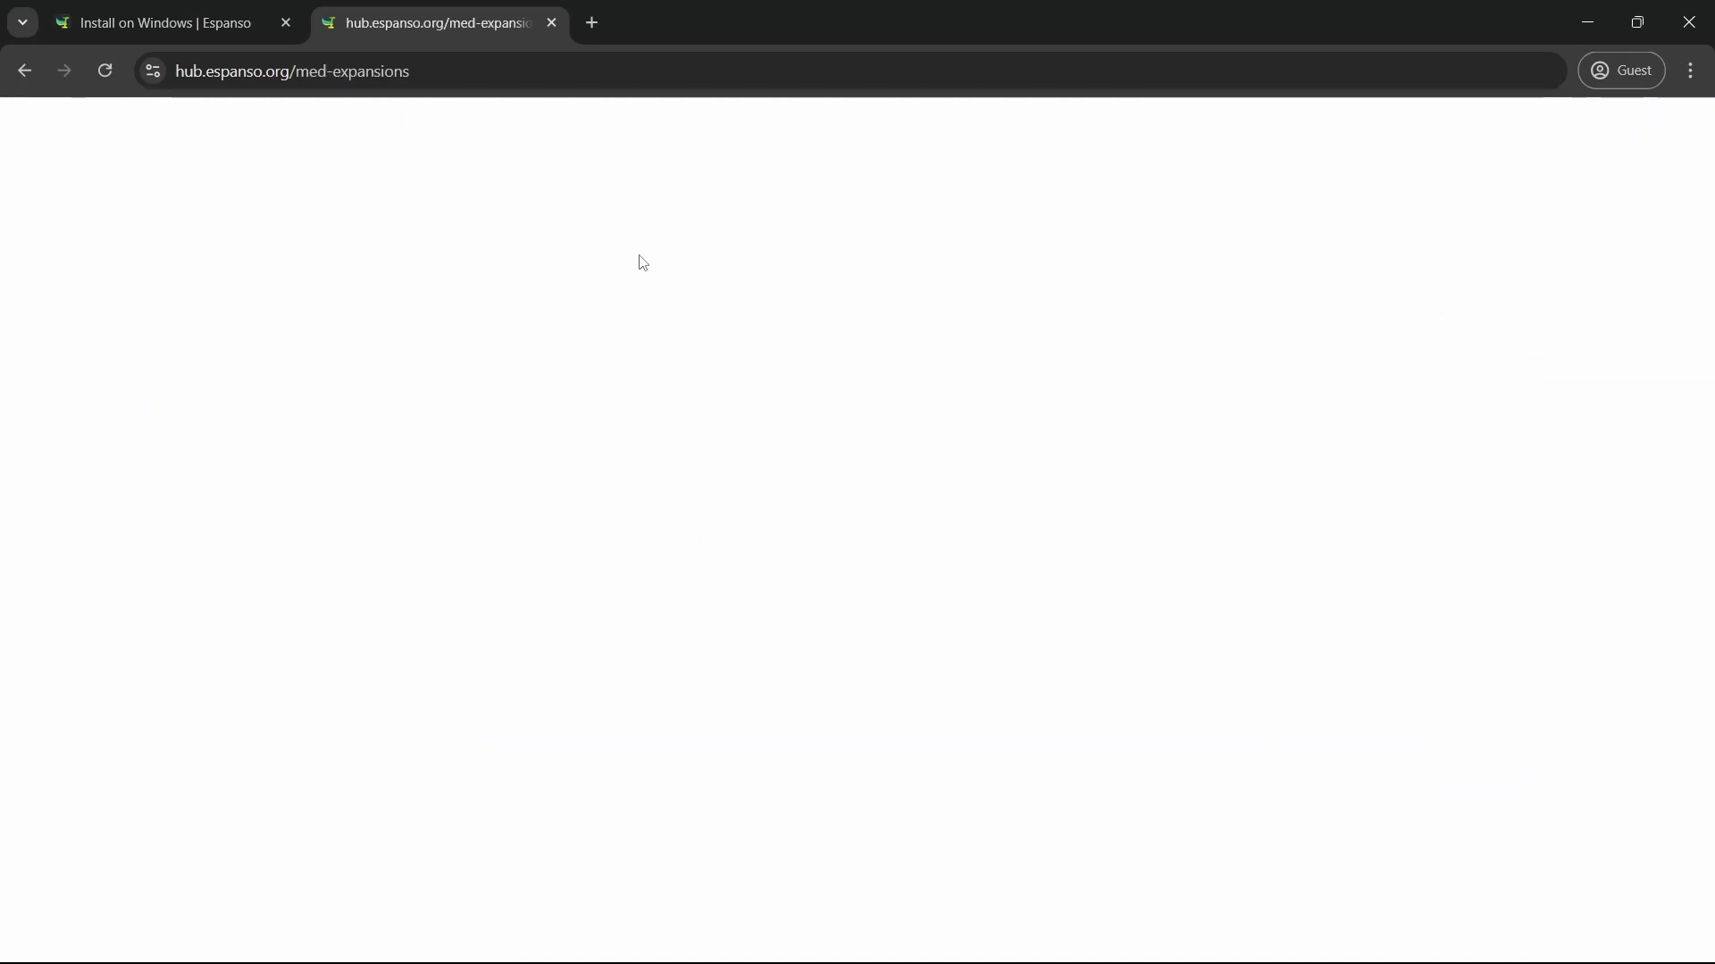
key(alt+Left)
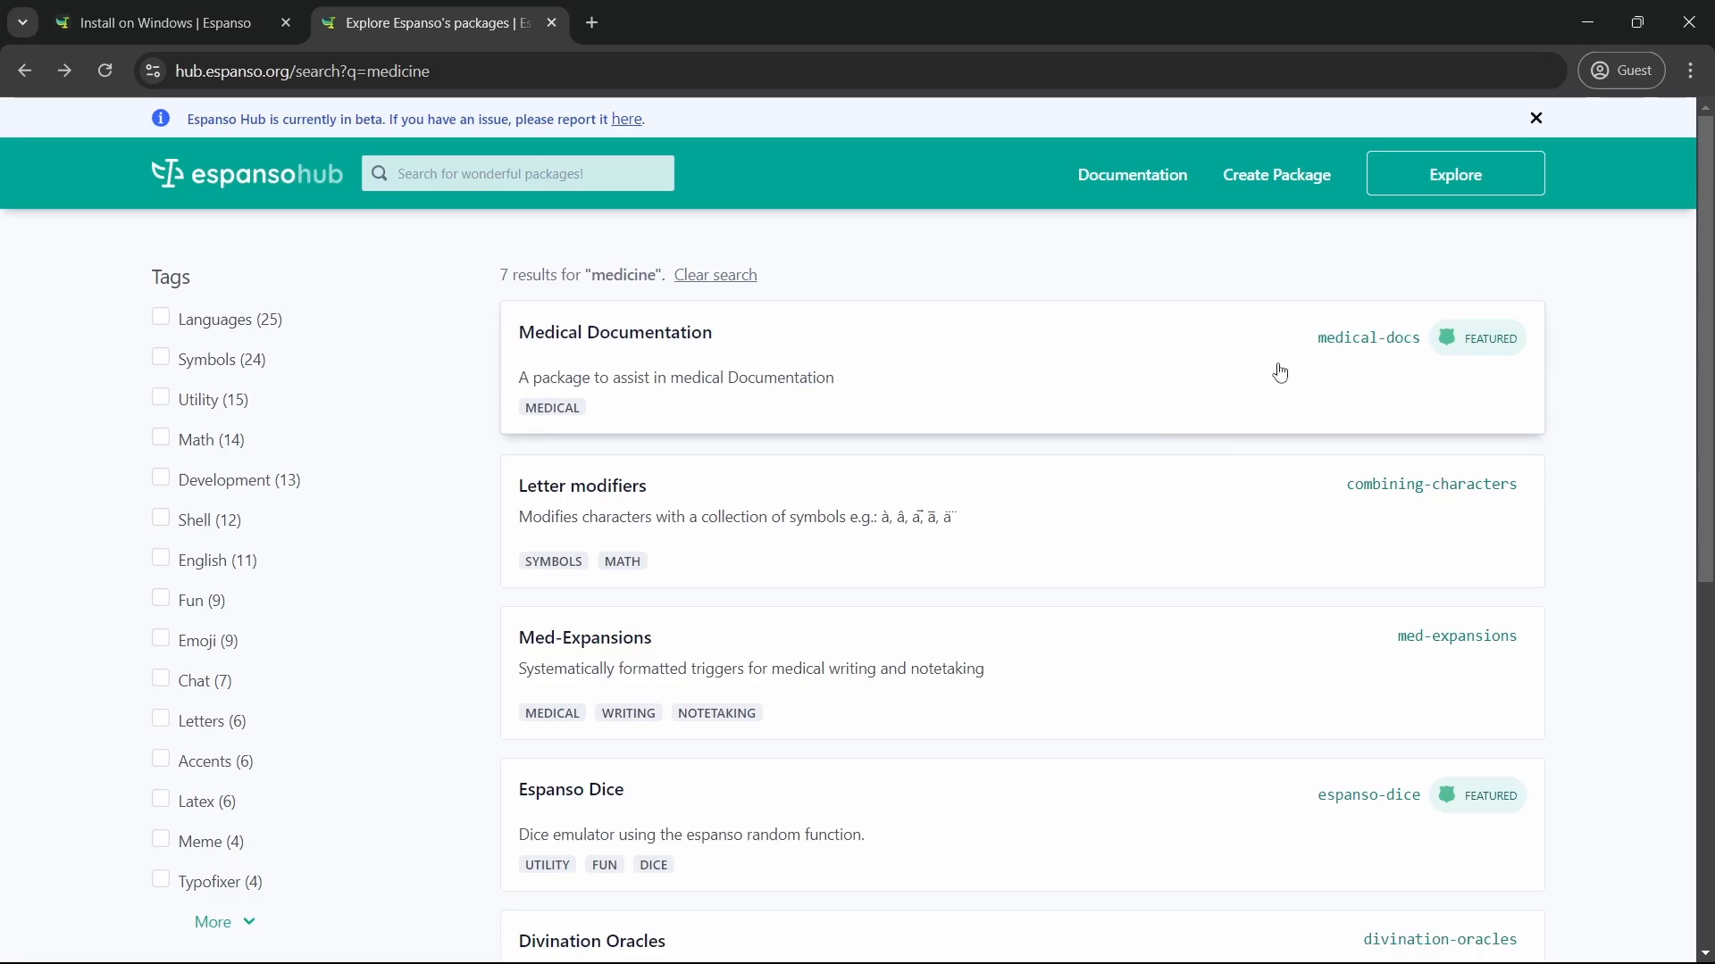
click(1636, 22)
click(1130, 43)
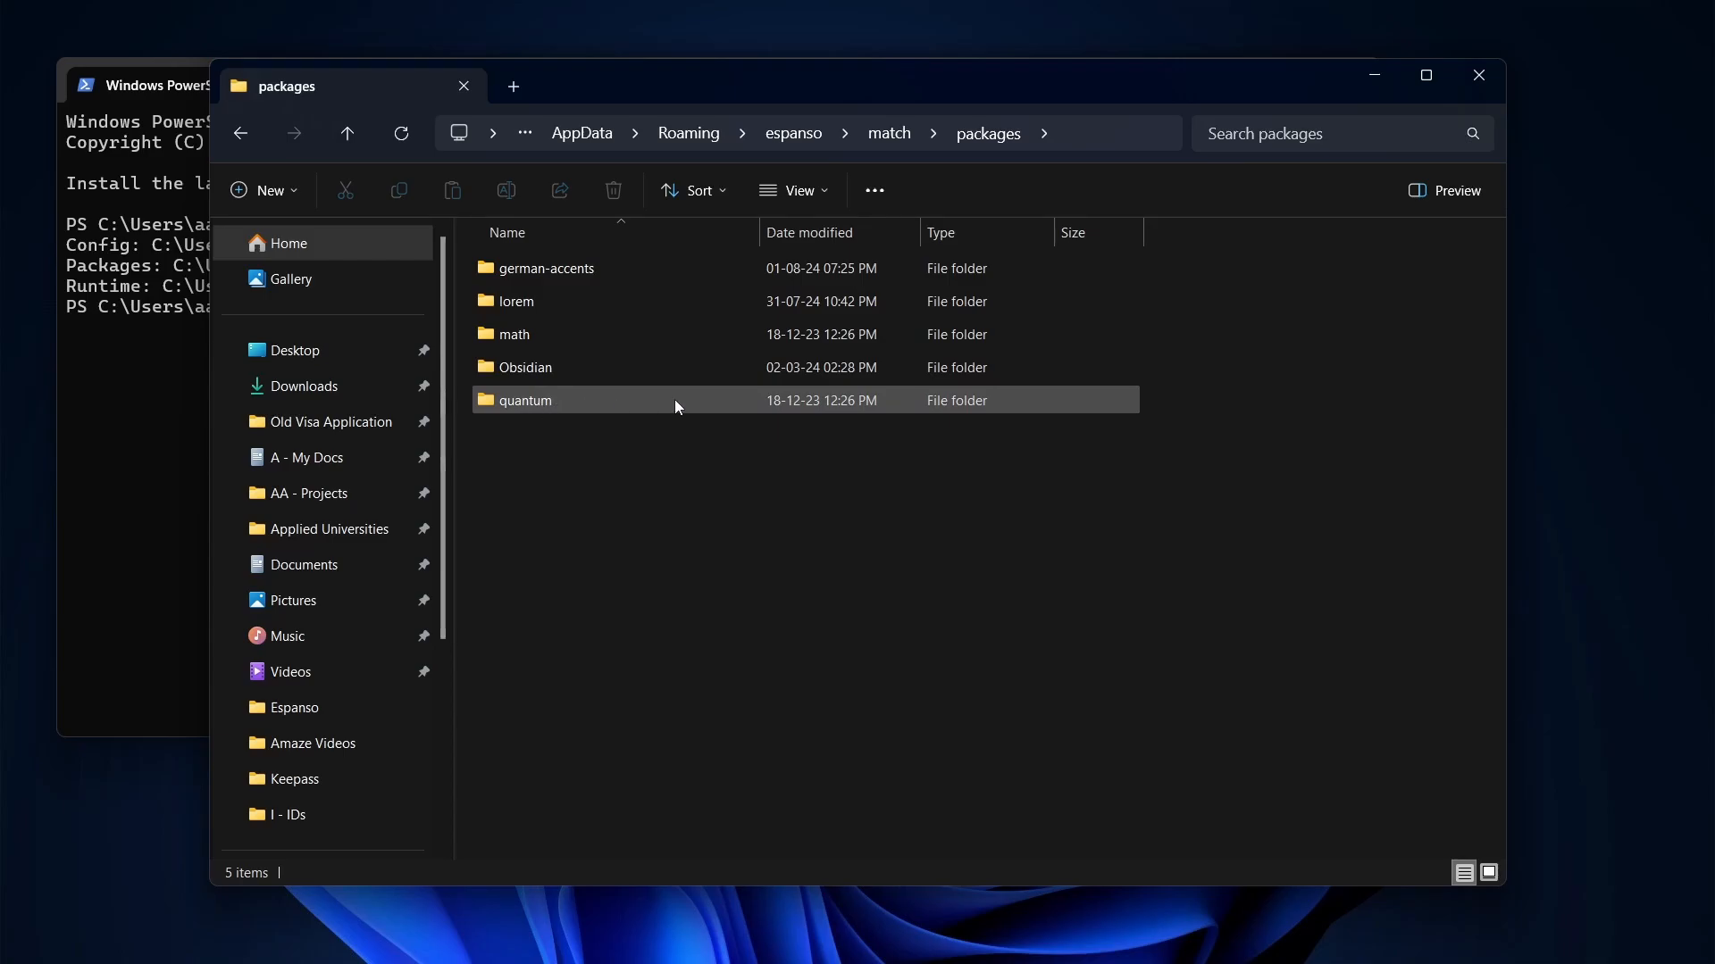
Go up to the match folder, select its six YAML match files, then pick base
click(892, 134)
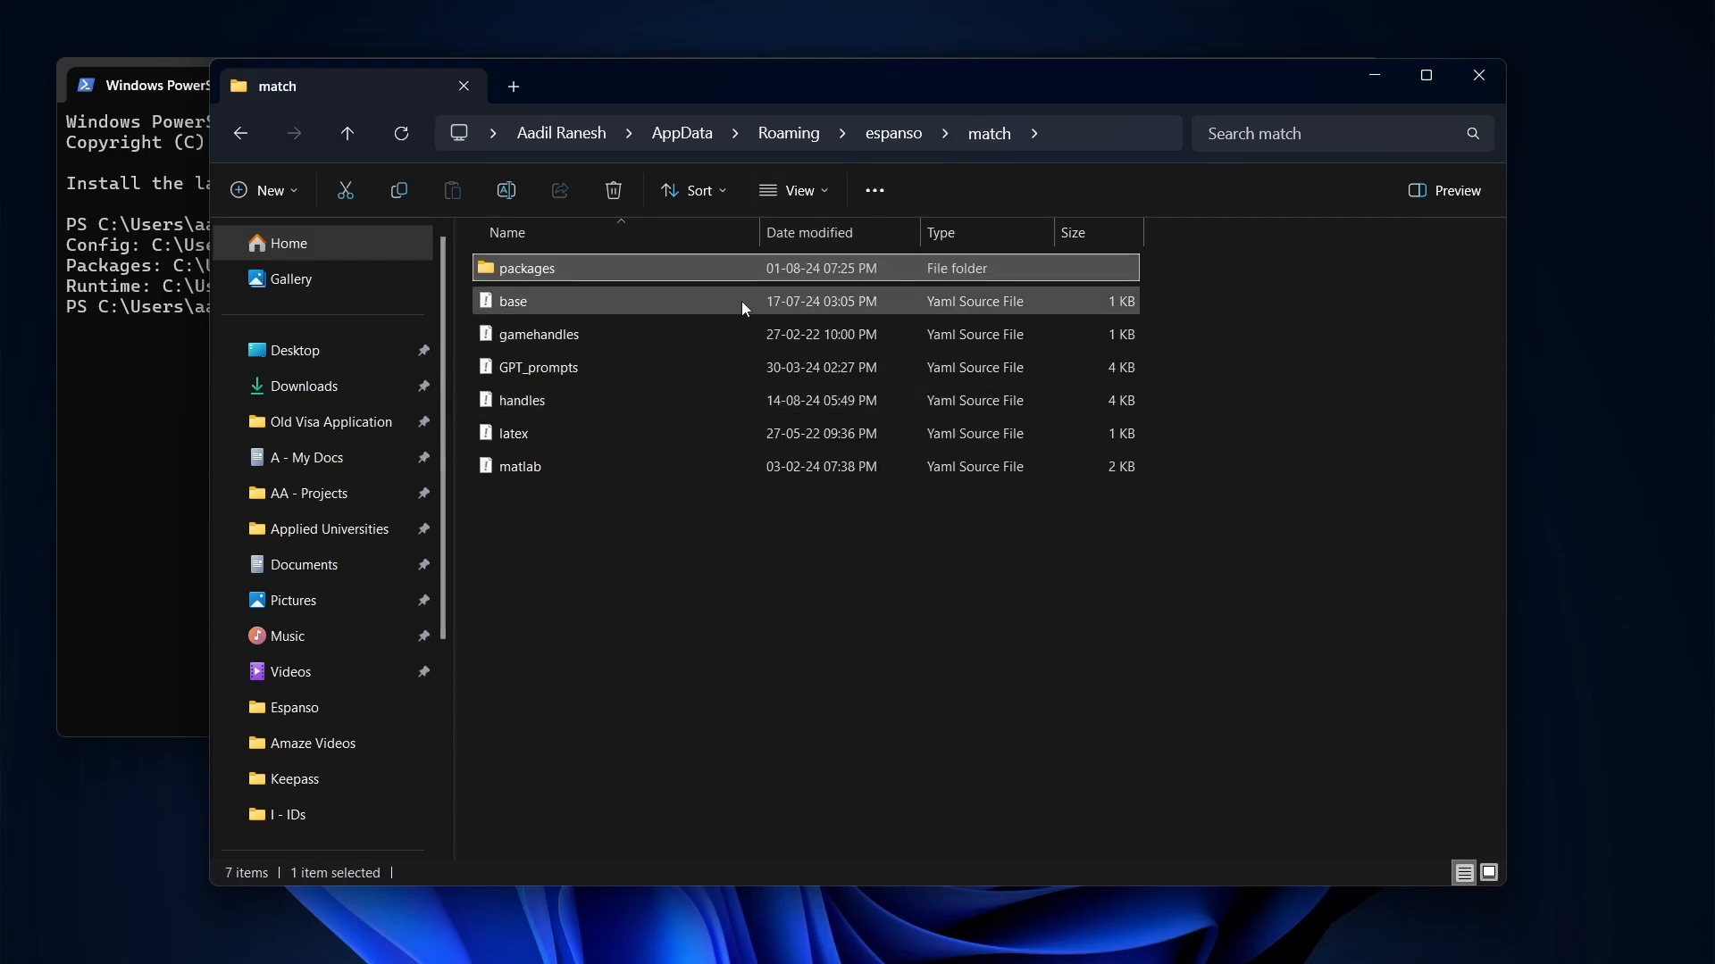
drag(825, 572, 630, 303)
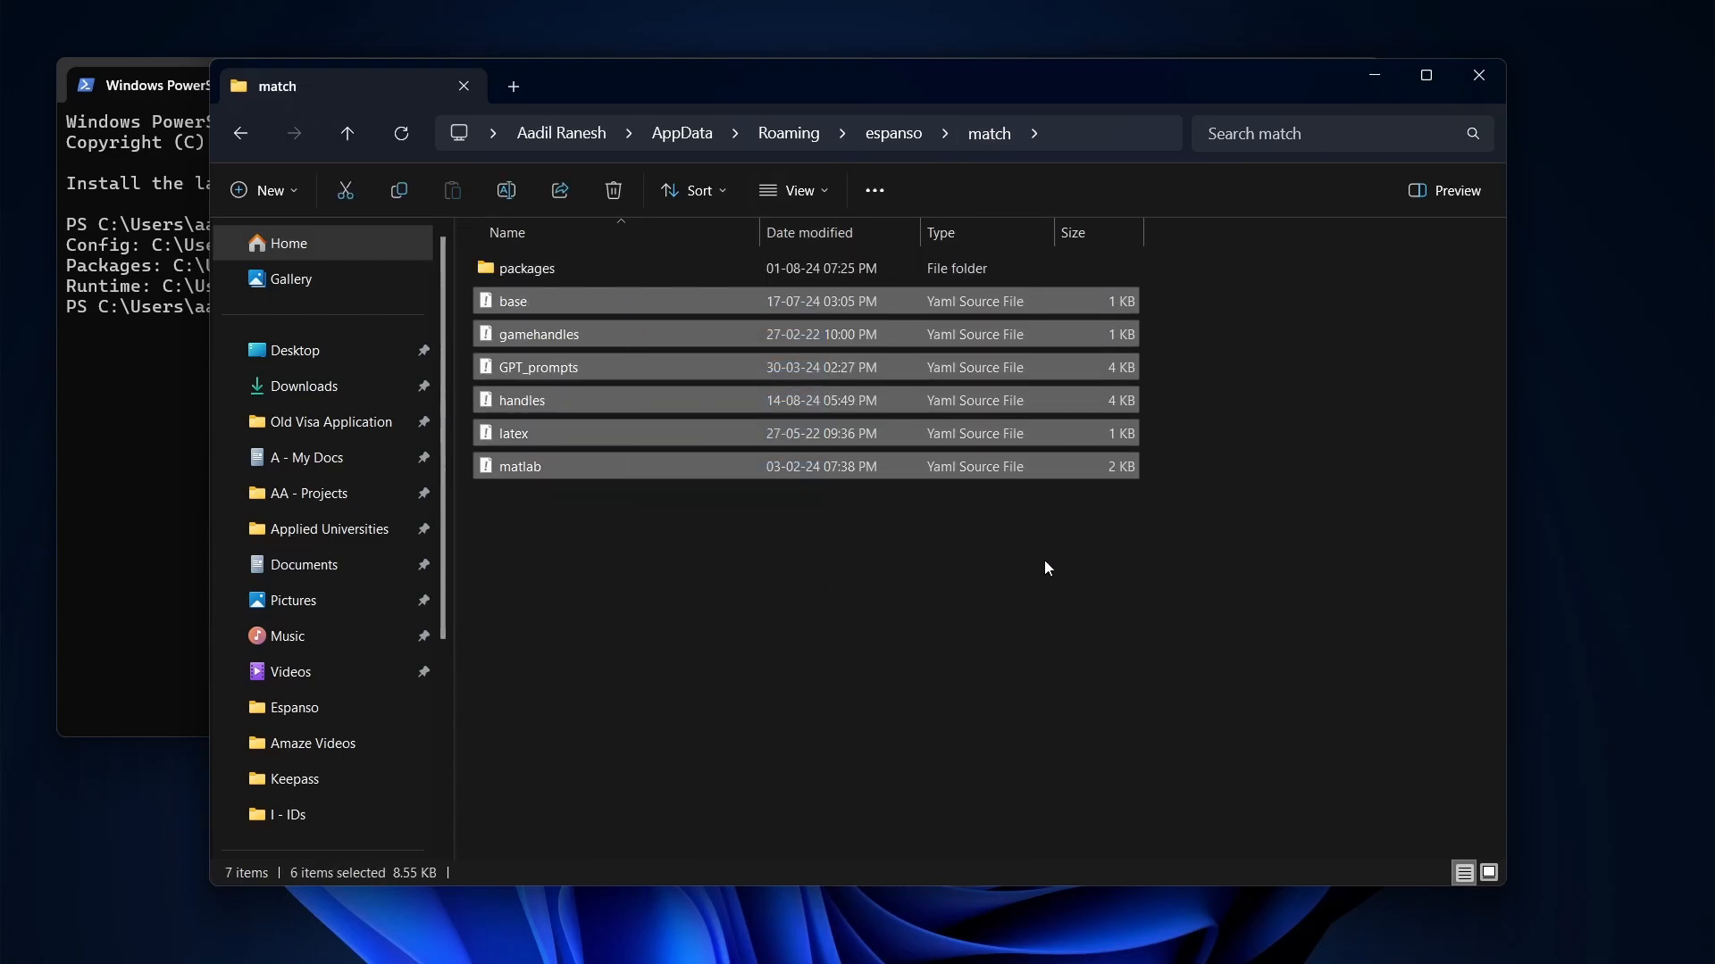
drag(1244, 511, 779, 343)
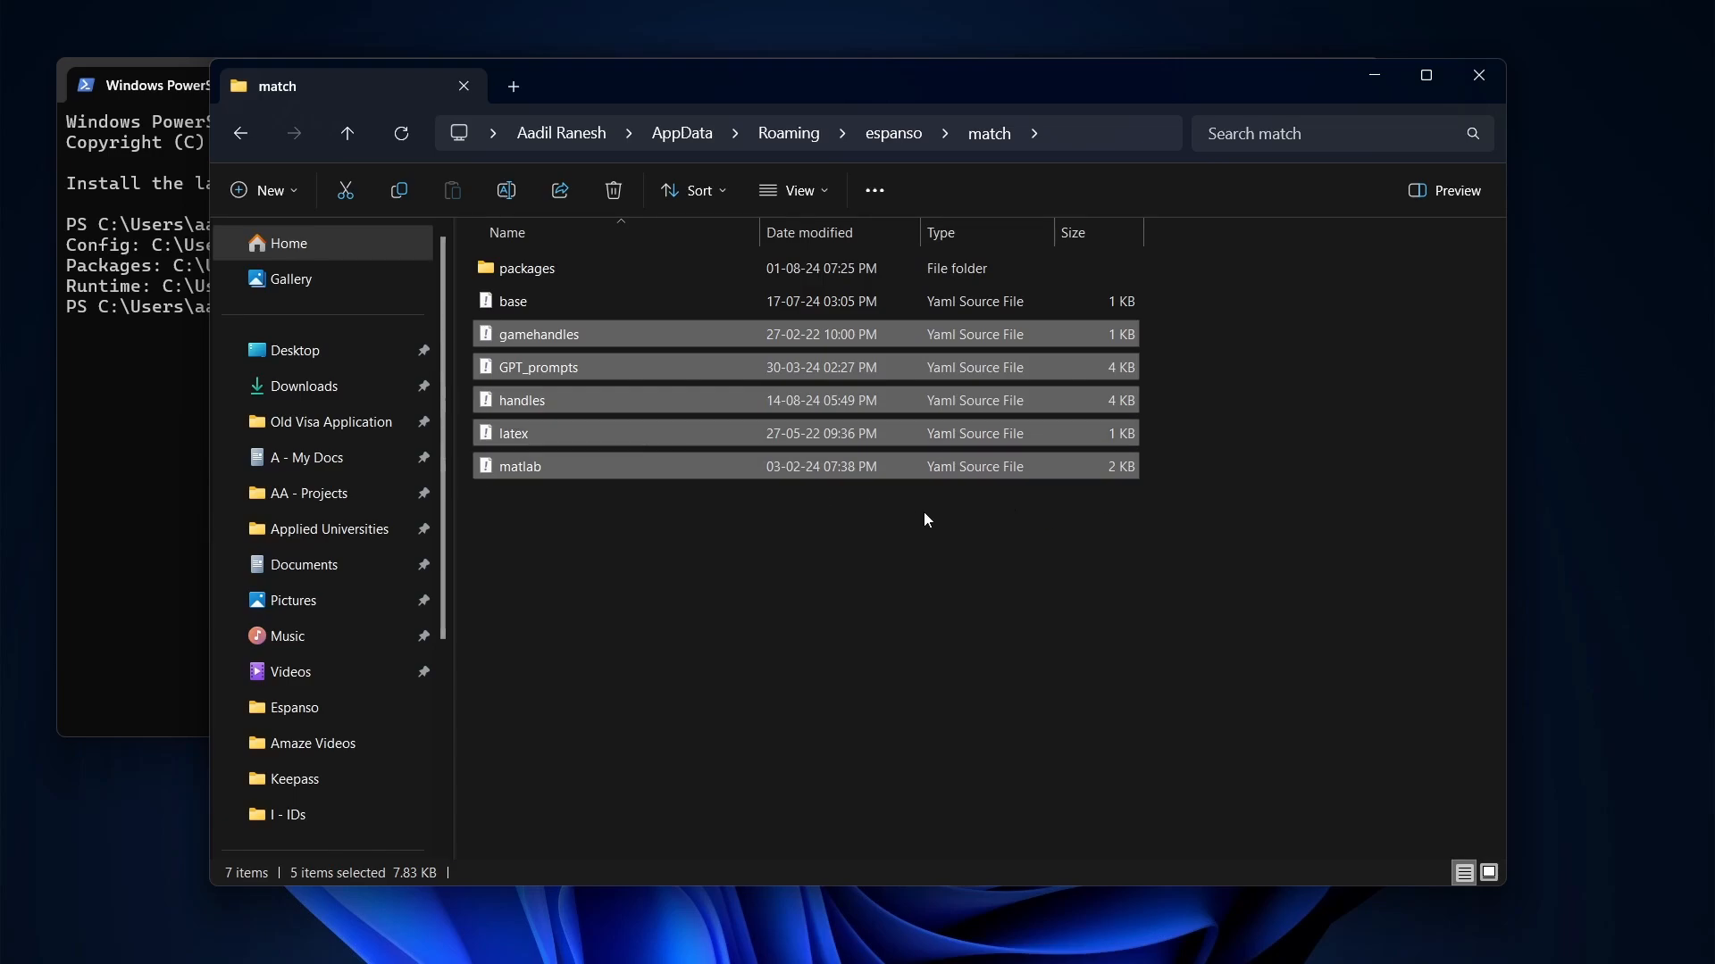
click(821, 499)
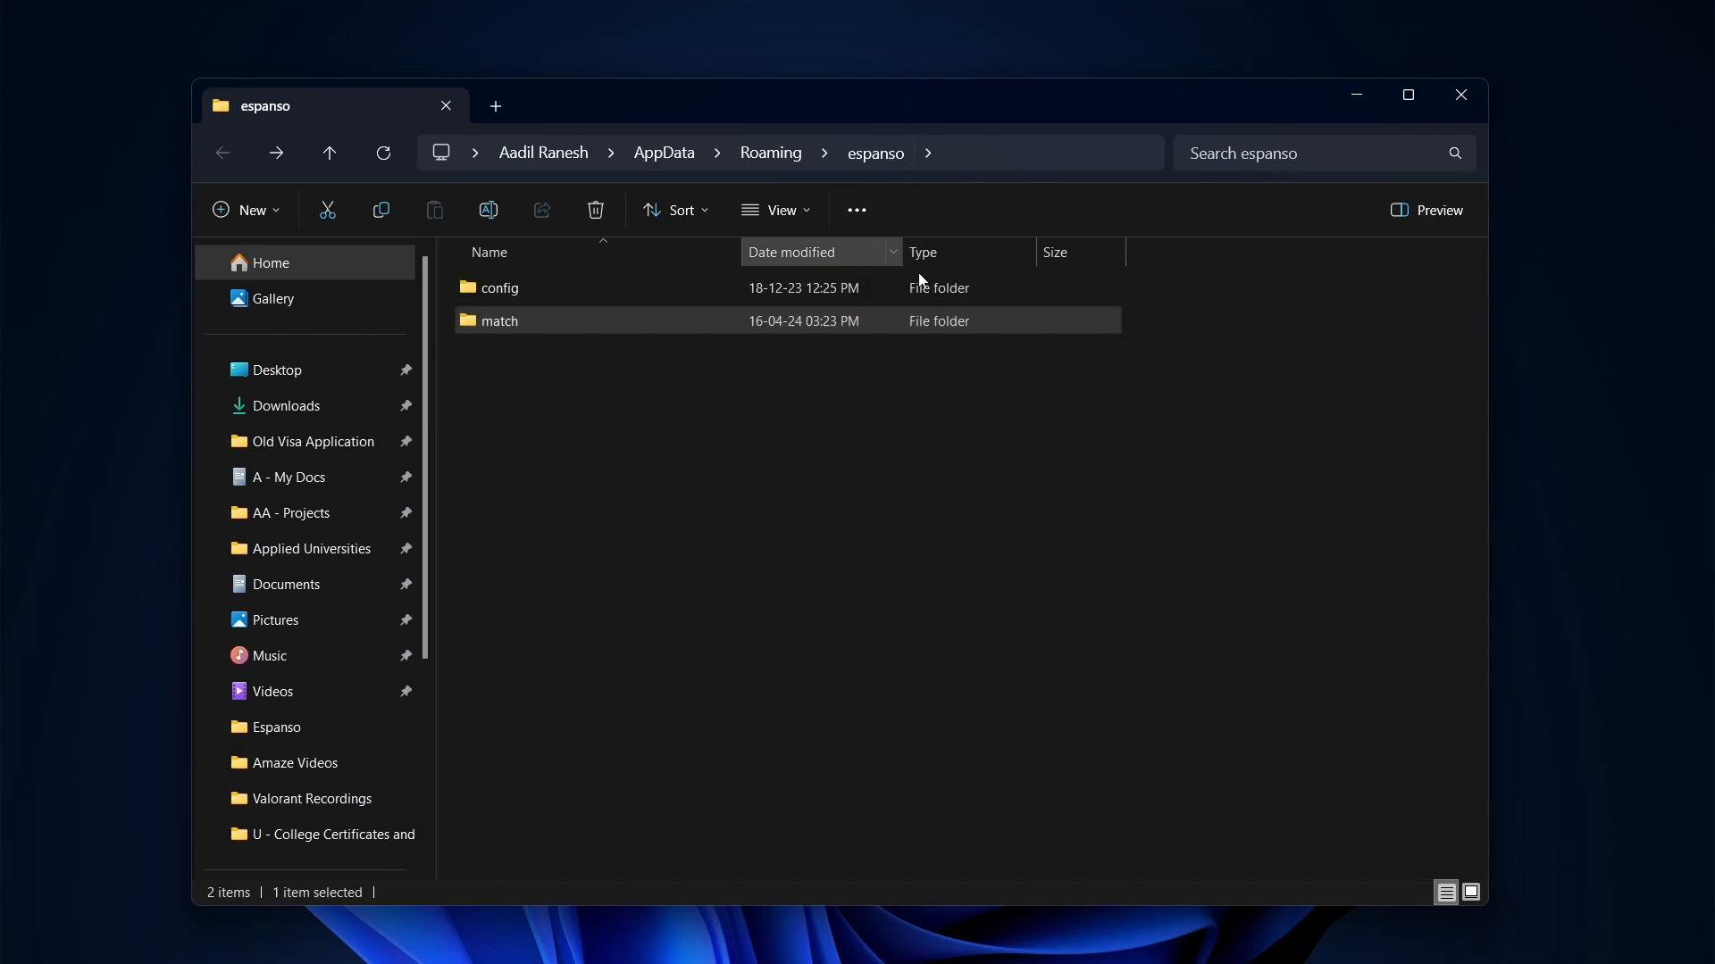
double_click(922, 314)
drag(925, 310, 1119, 527)
click(1118, 526)
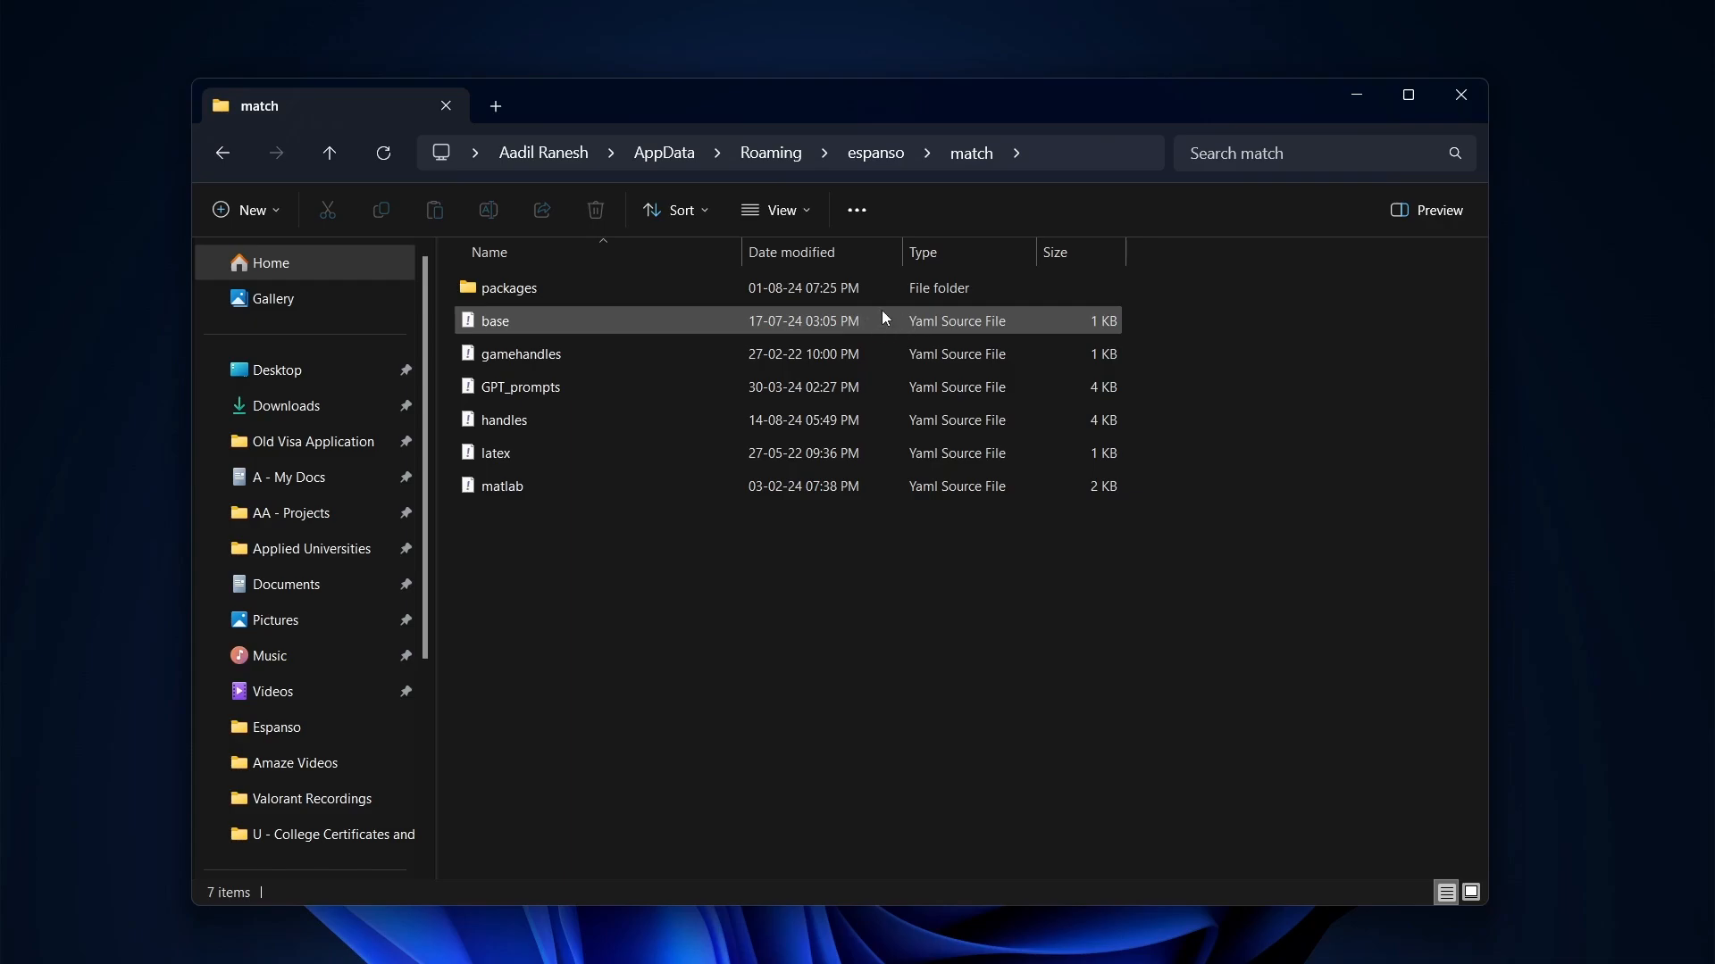
click(940, 323)
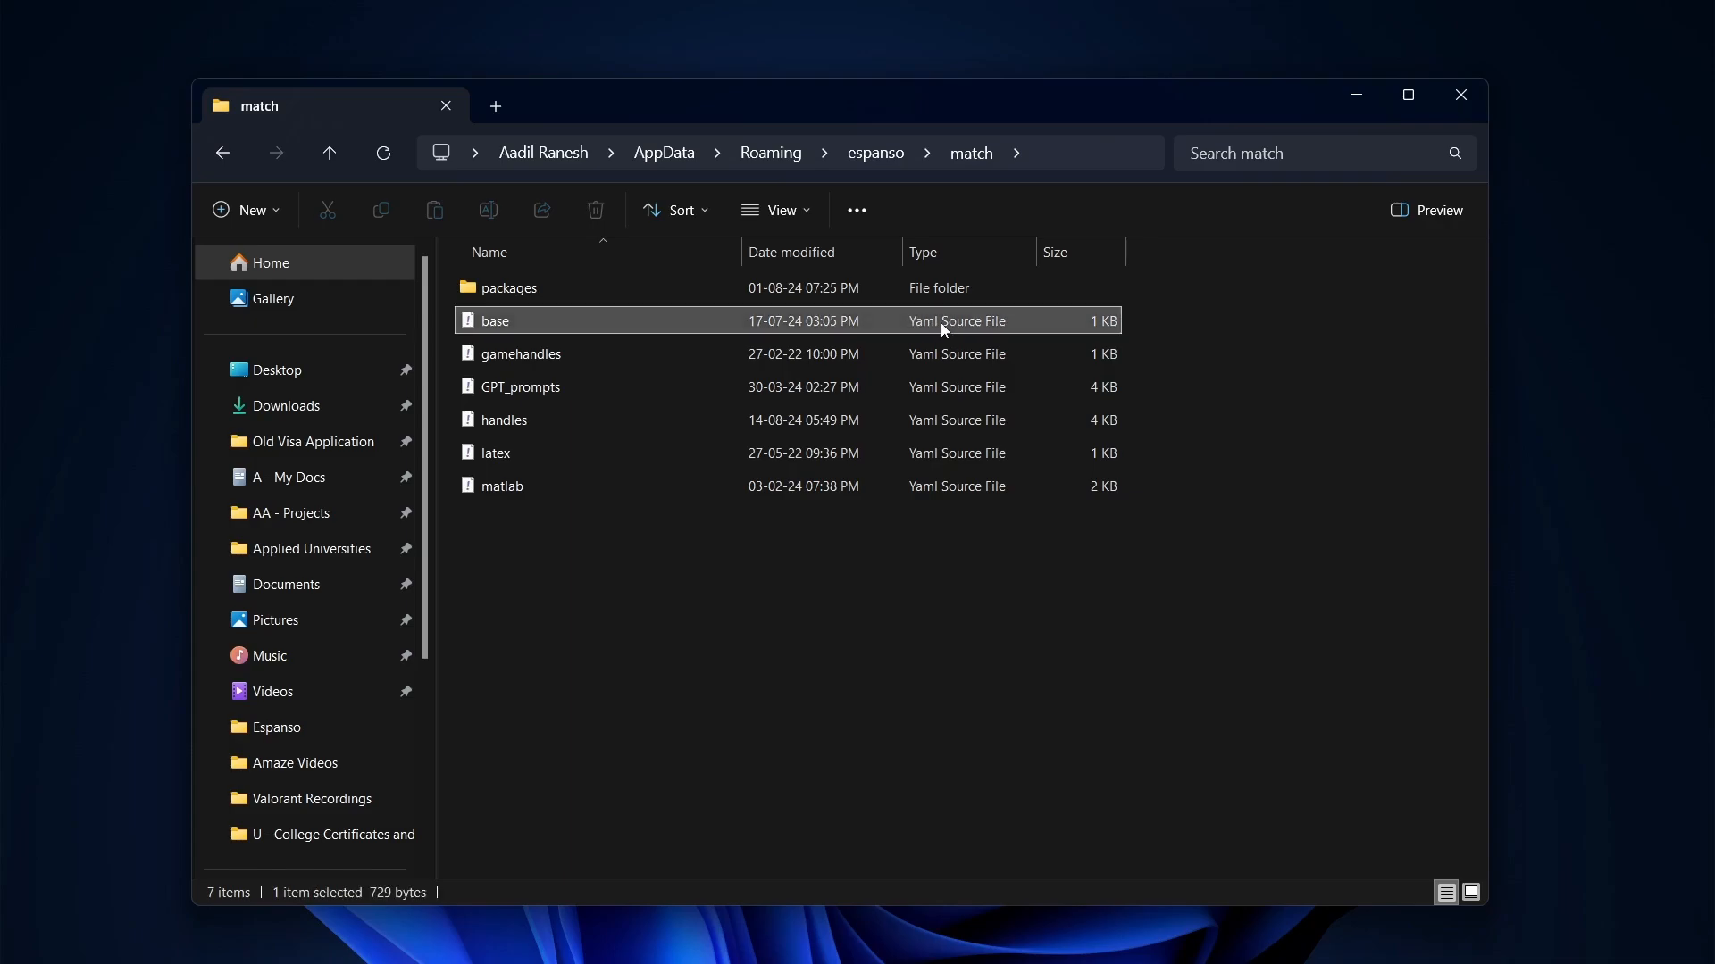
click(900, 359)
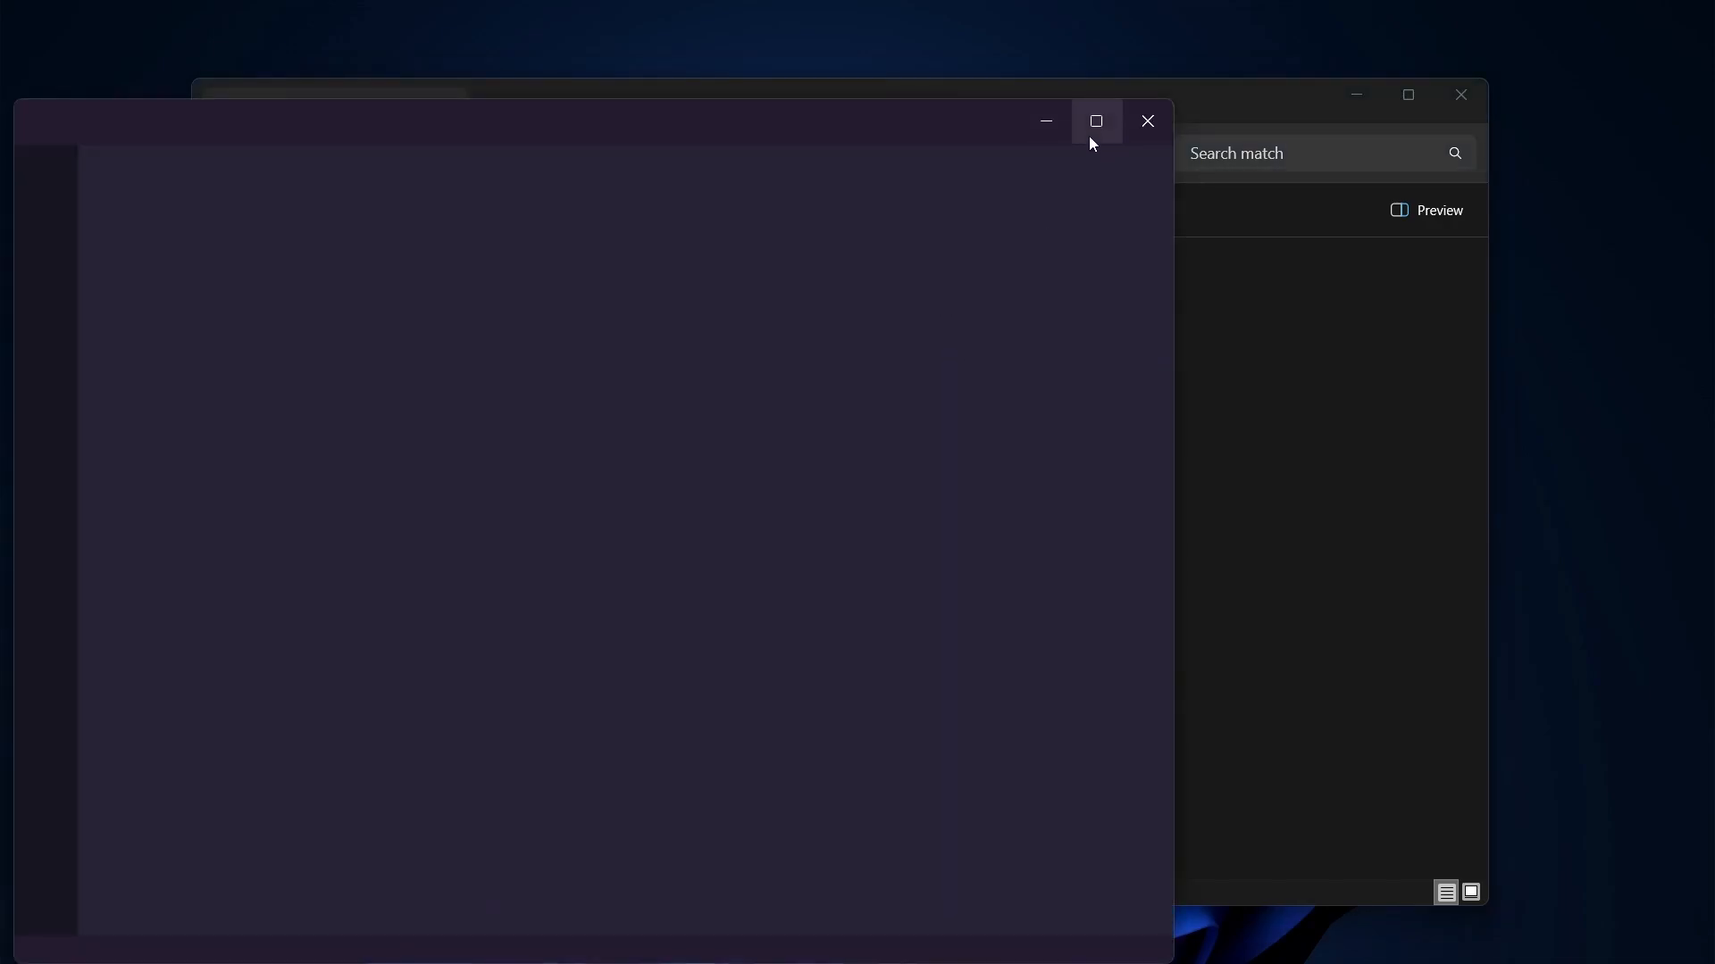
Maximize VS Code and highlight base.yml's matches from :espanso through !t
click(1091, 134)
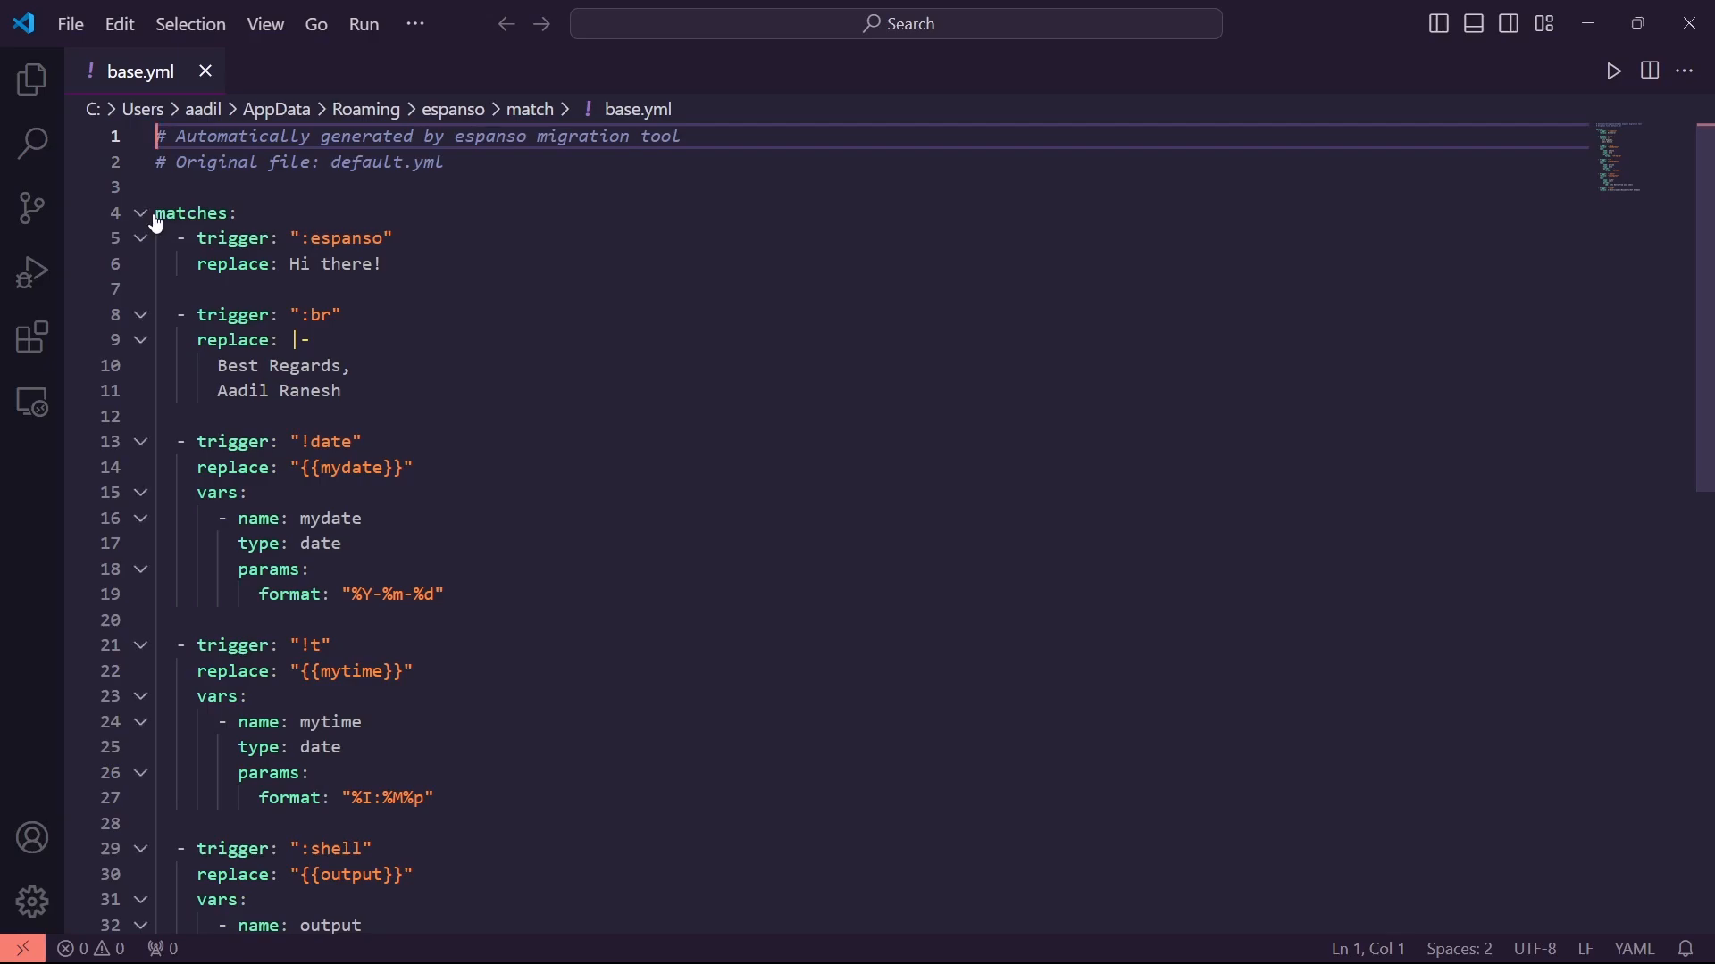
drag(156, 215, 479, 882)
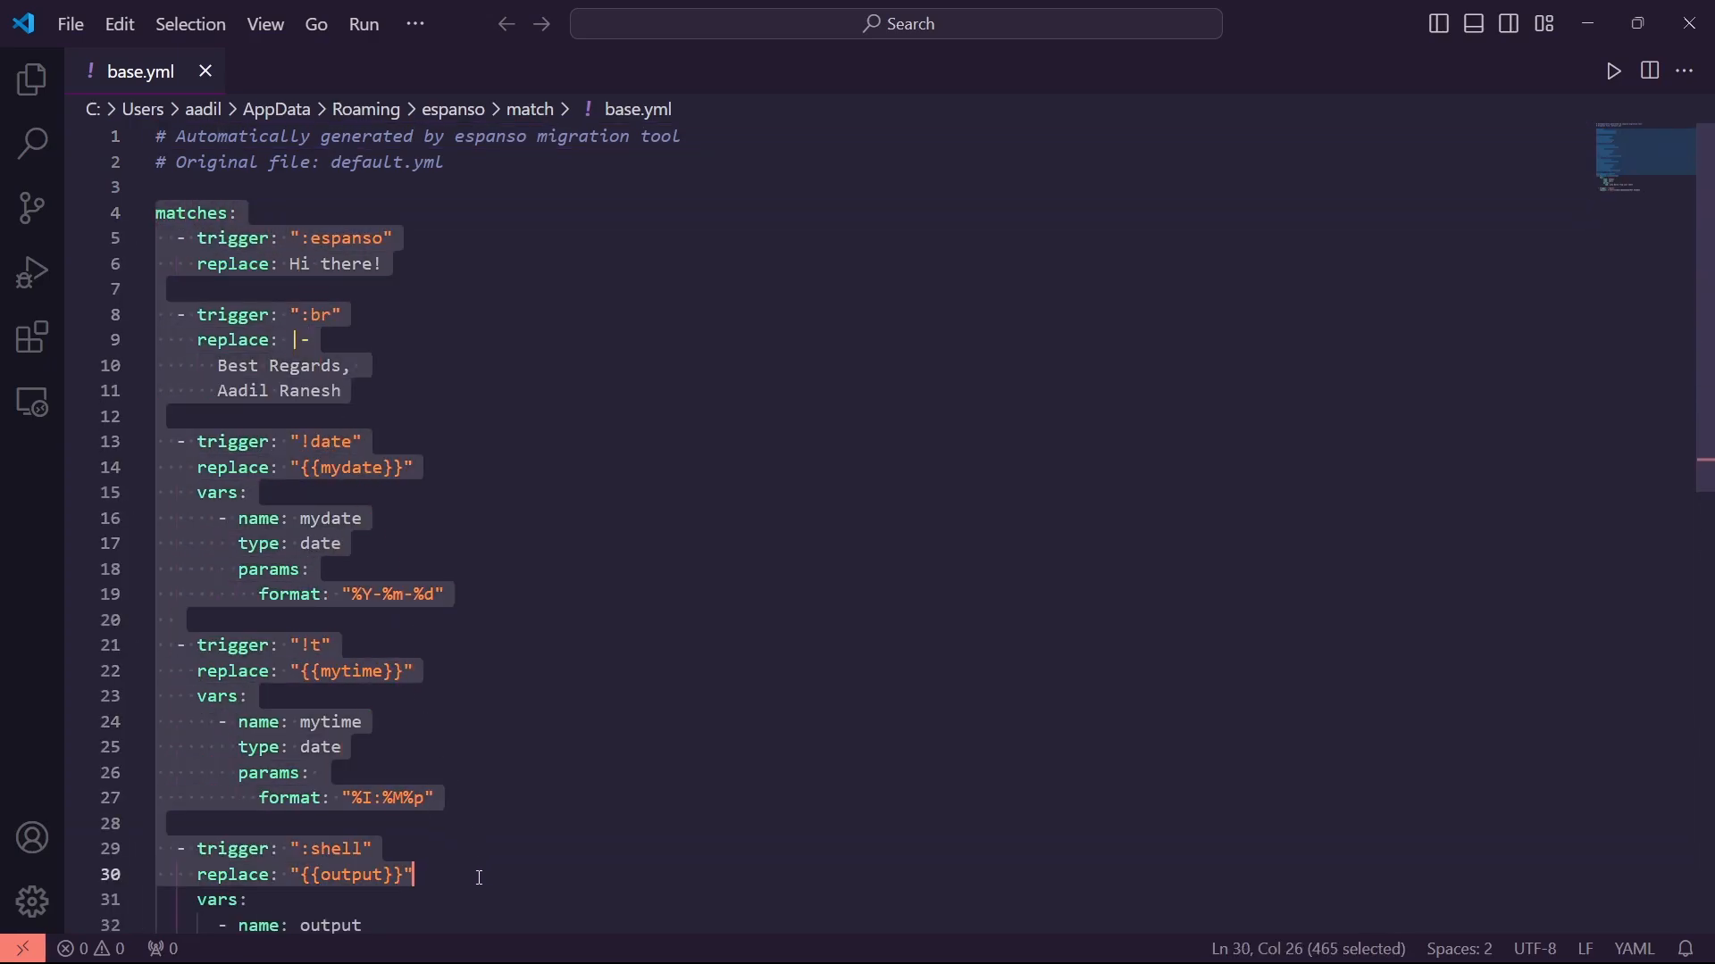
scroll(473, 781, down, 1)
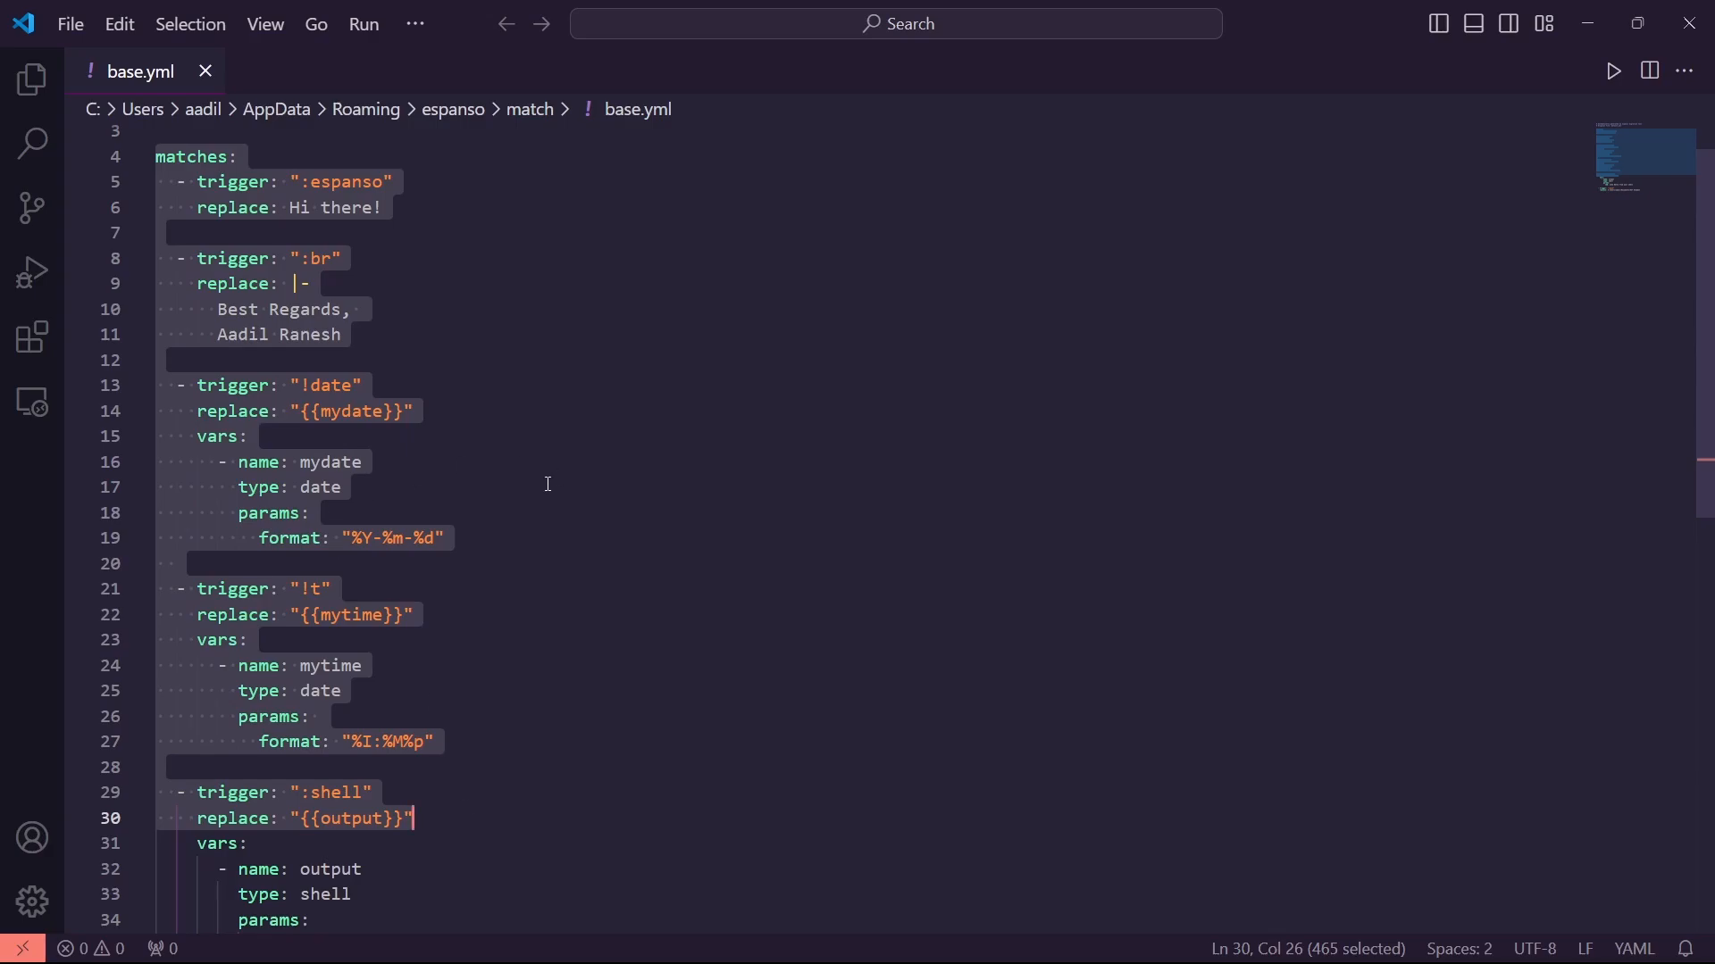
click(249, 183)
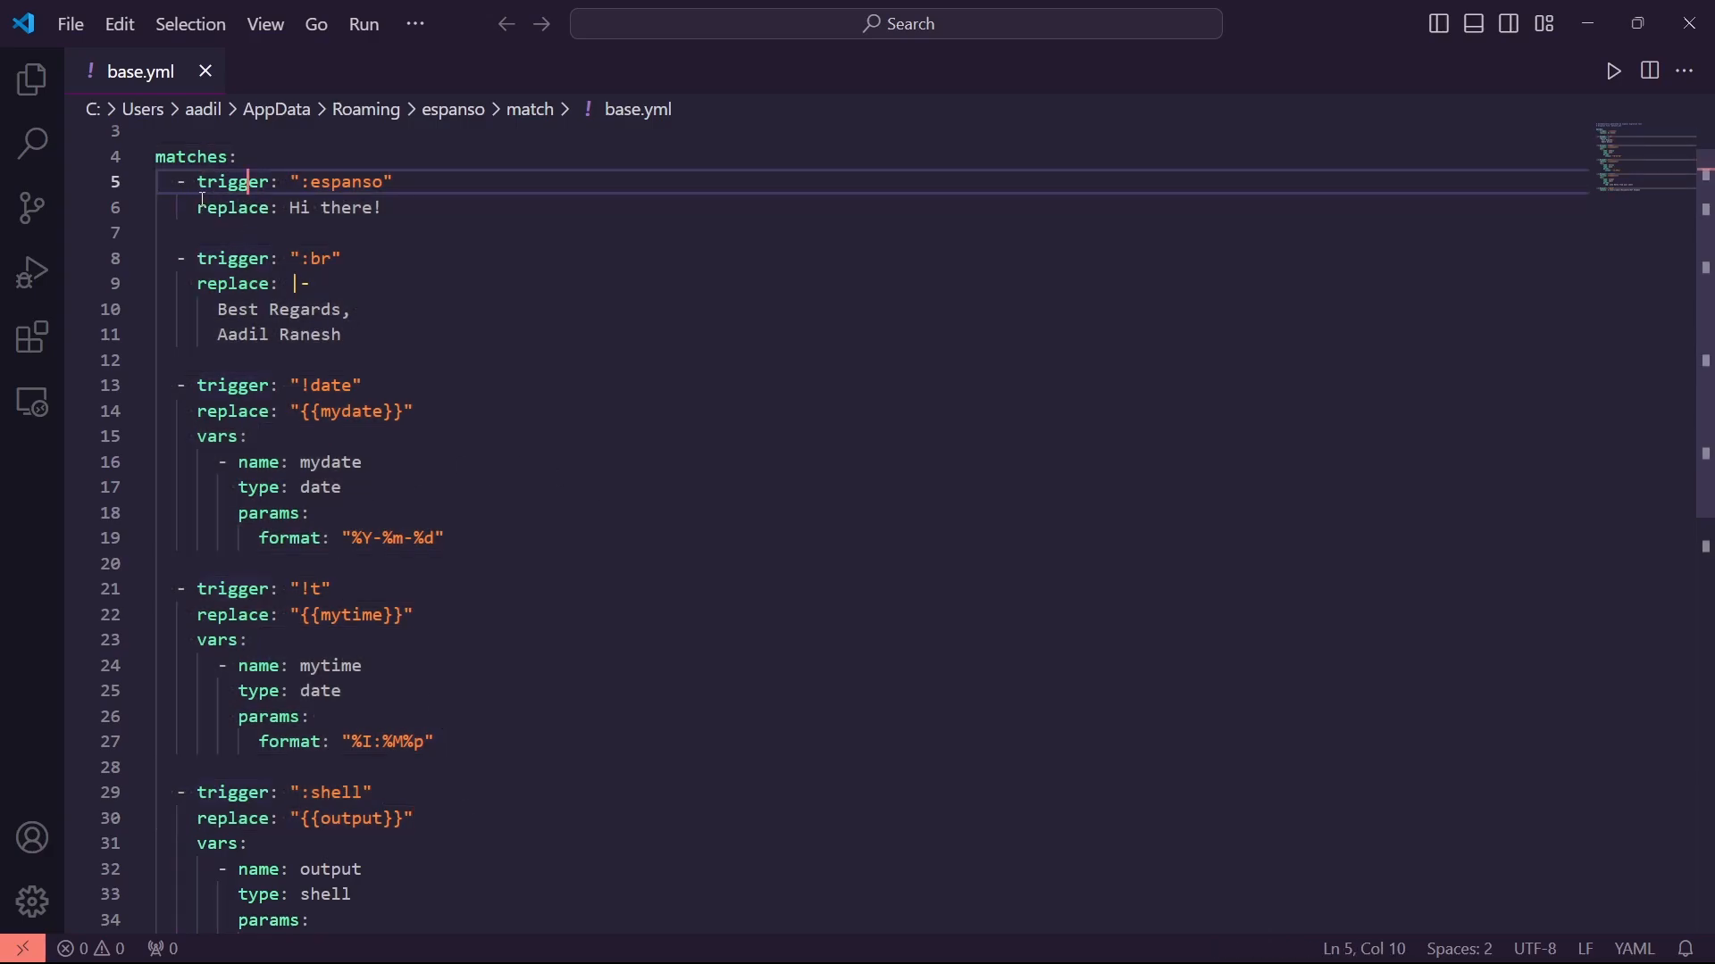
drag(183, 184, 507, 636)
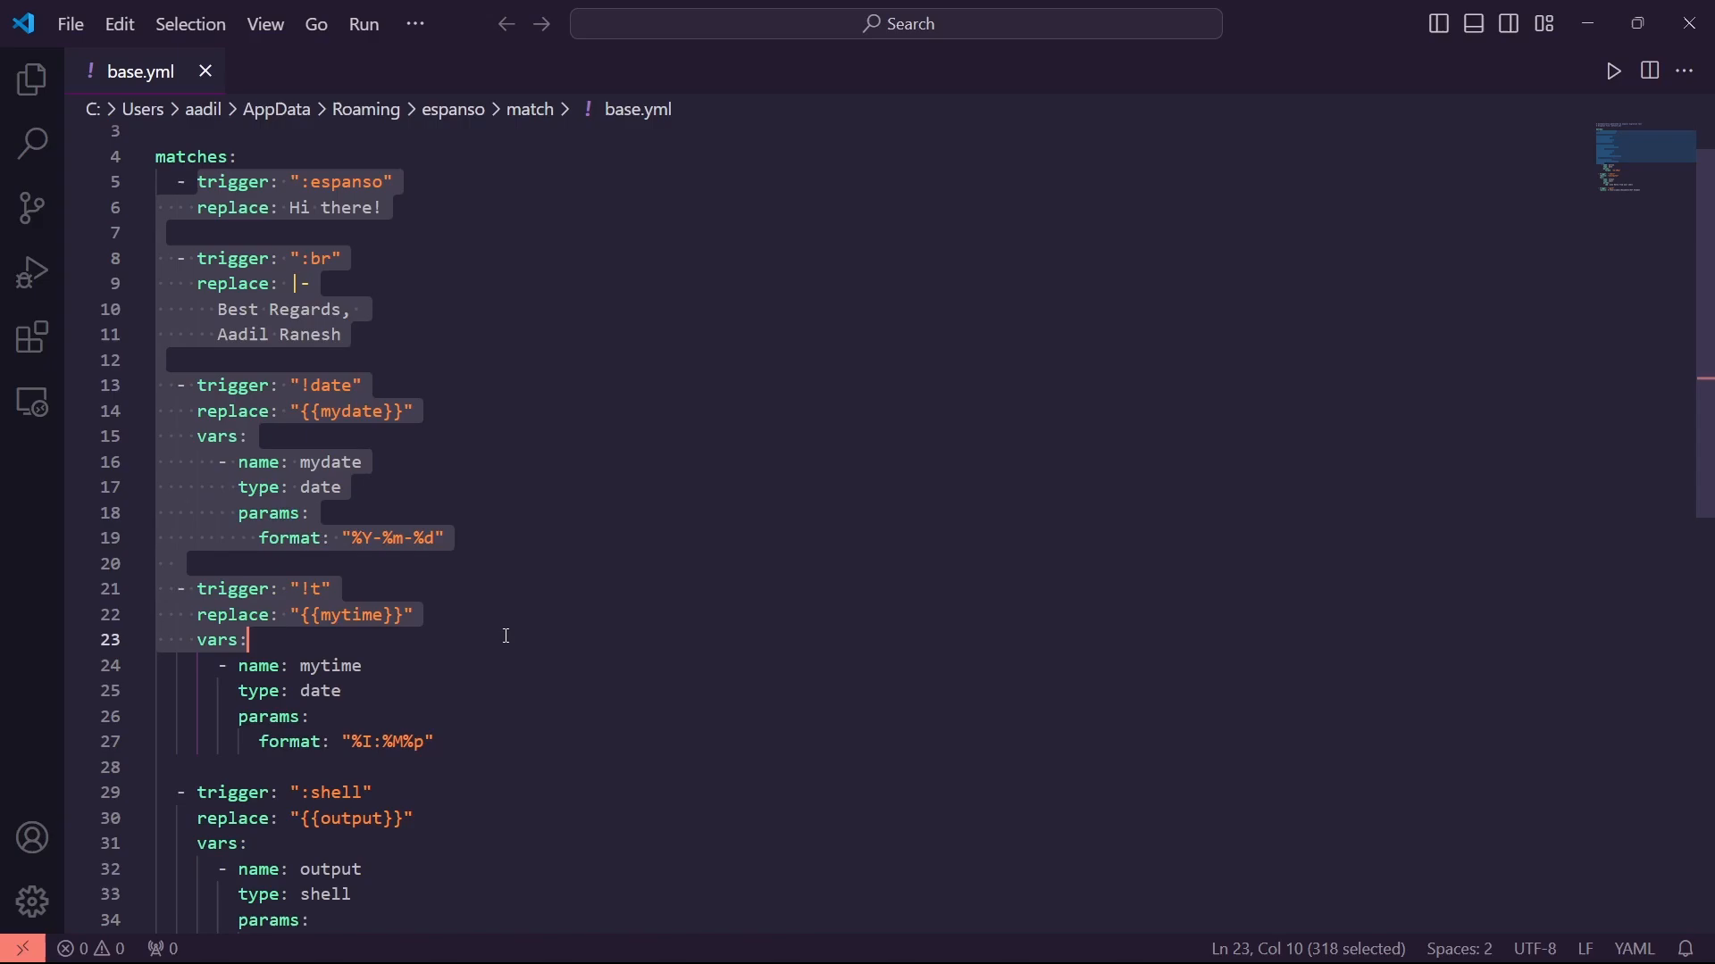
click(231, 462)
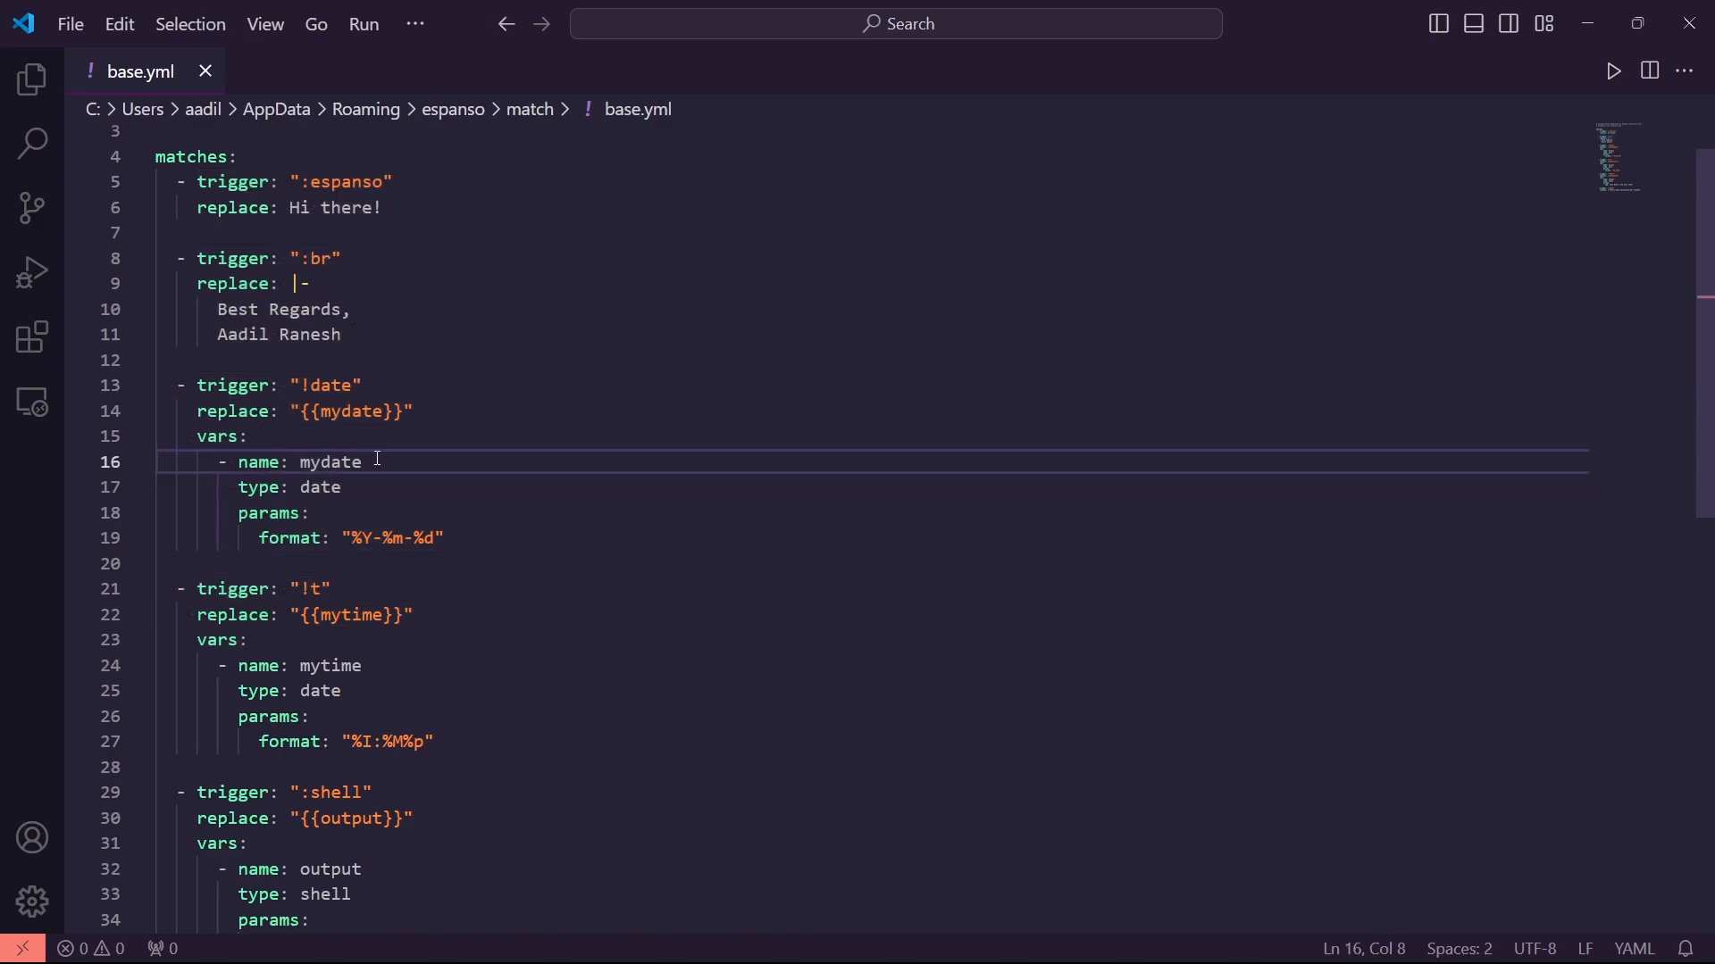
scroll(356, 443, up, 1)
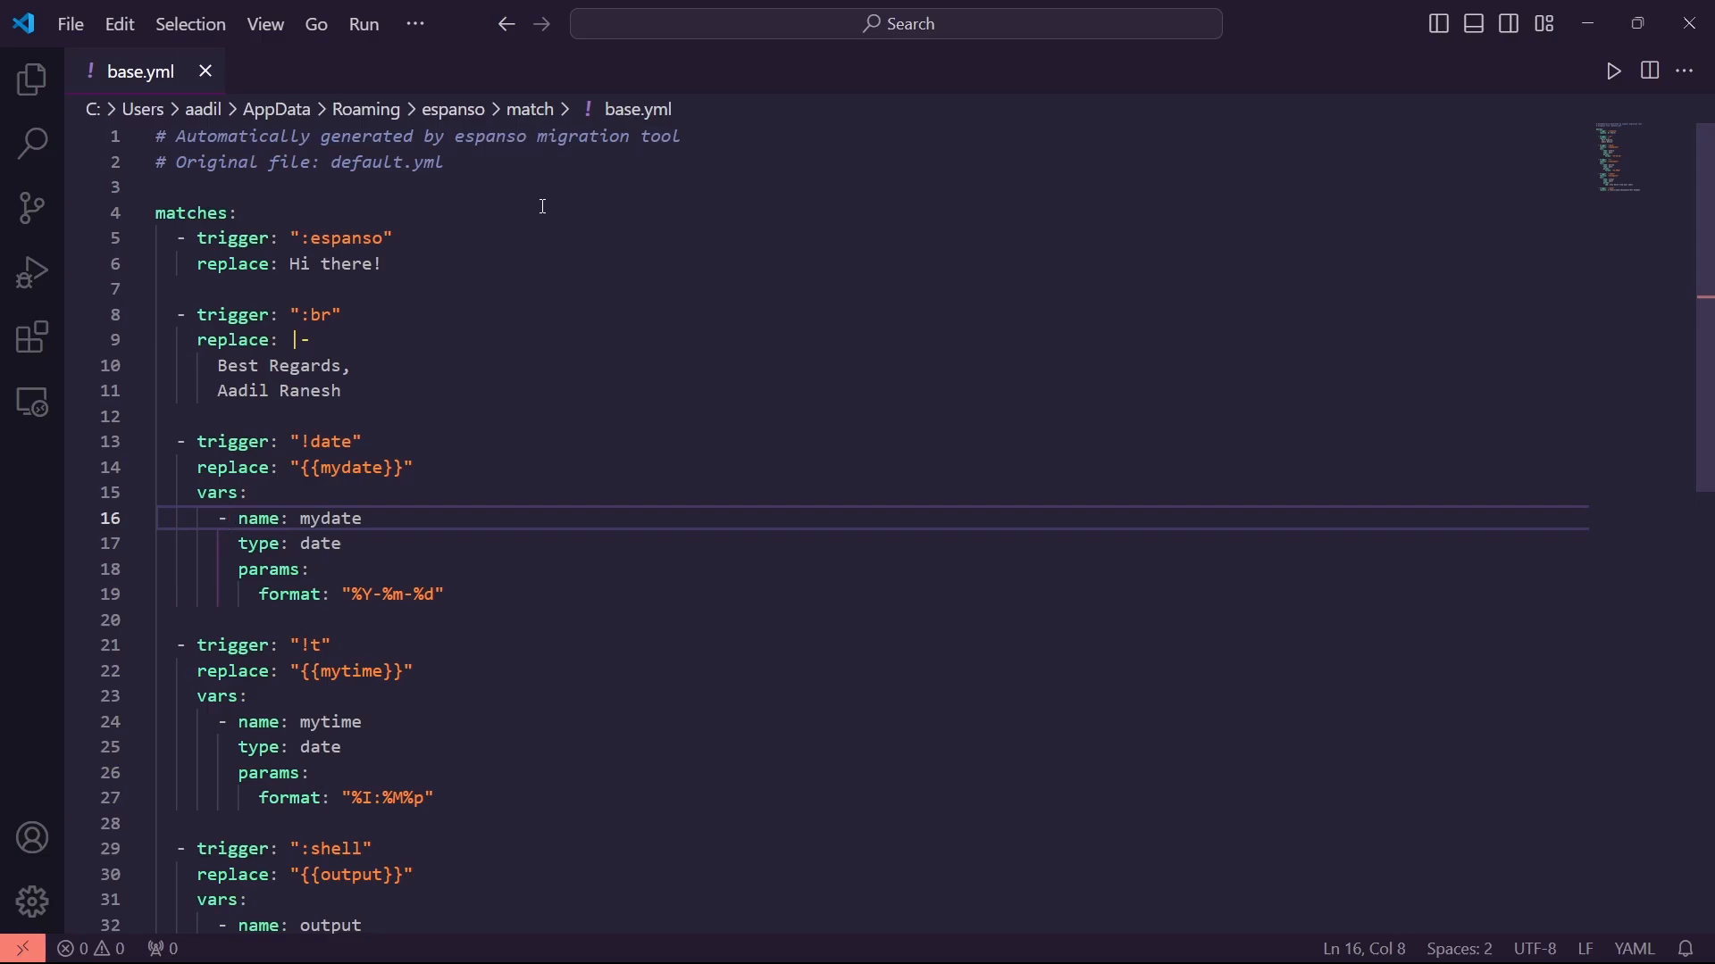
Remove the space after trigger: before ":espanso" on line 5 and save base.yml
key(Up)
key(Up)
key(Up)
key(Up)
key(Up)
key(Up)
click(282, 239)
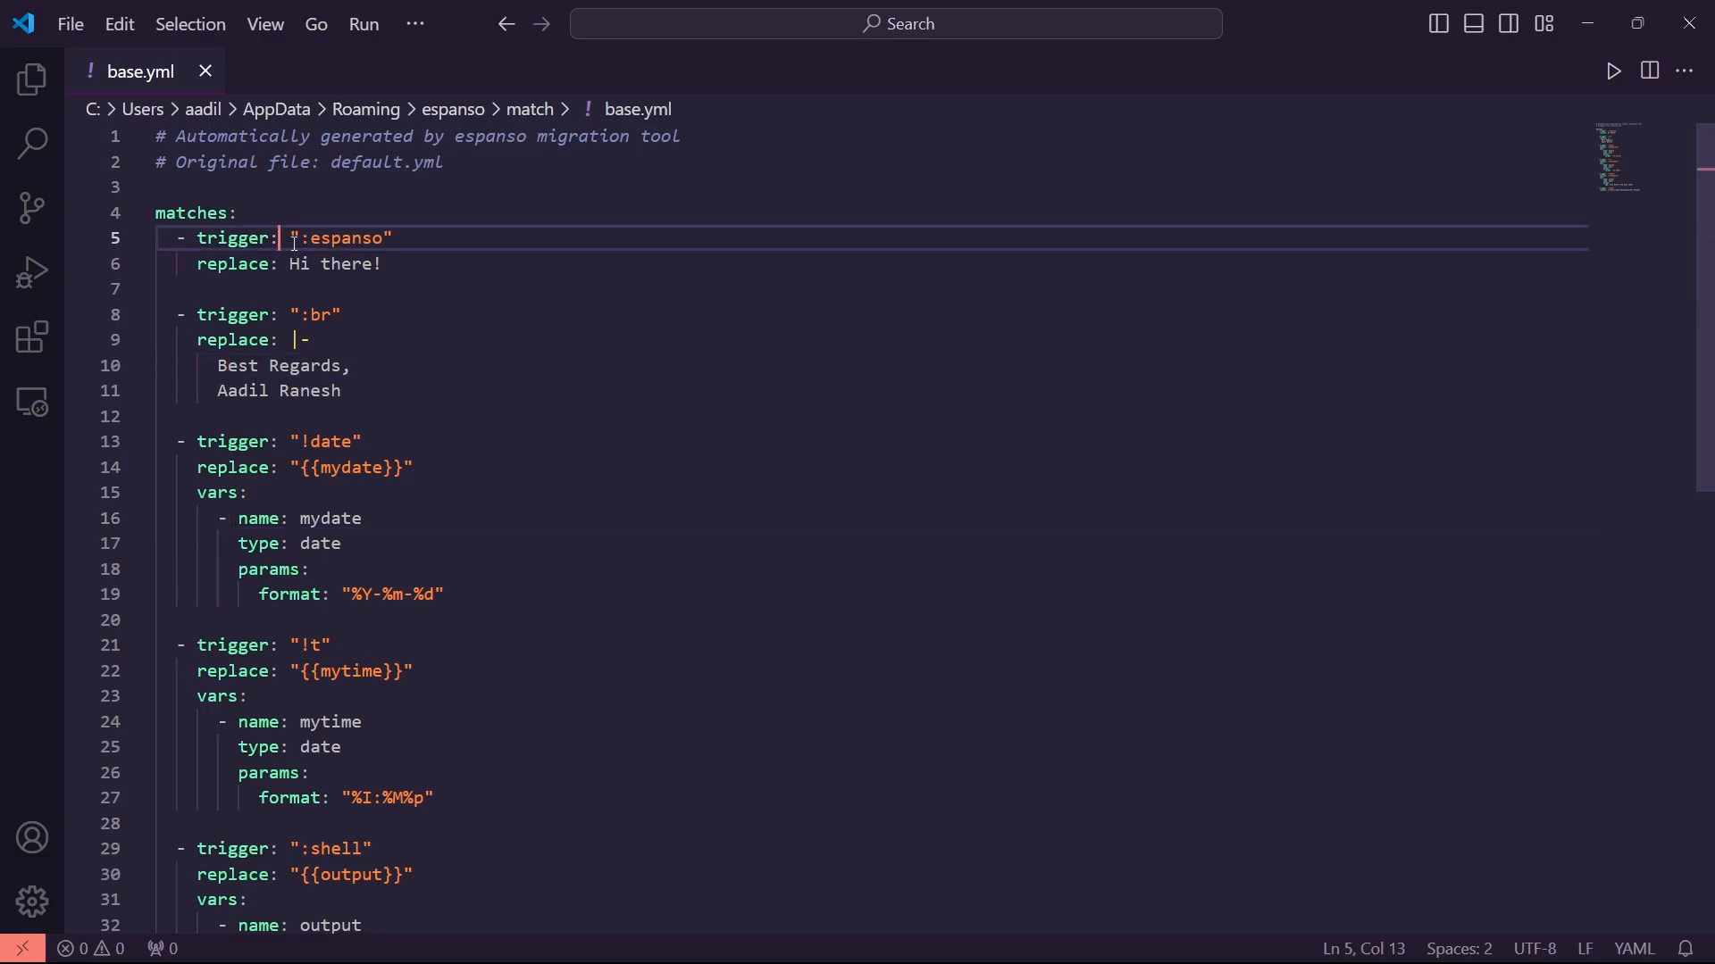
key(Delete)
drag(197, 238, 382, 239)
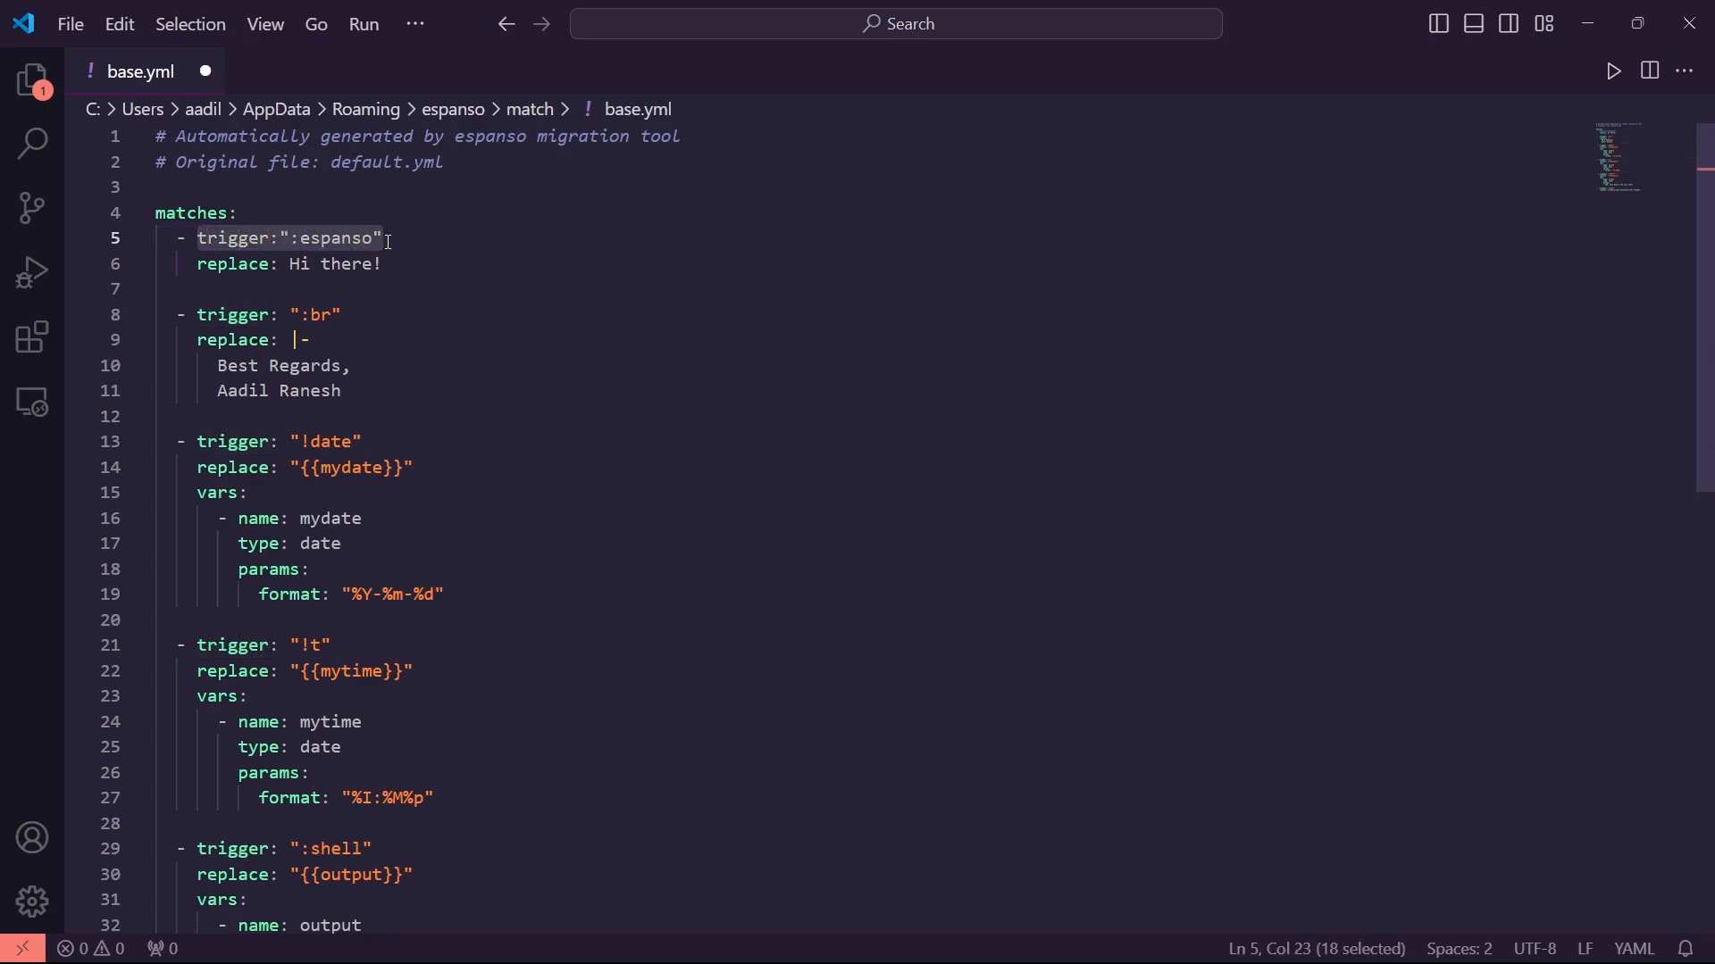
click(282, 238)
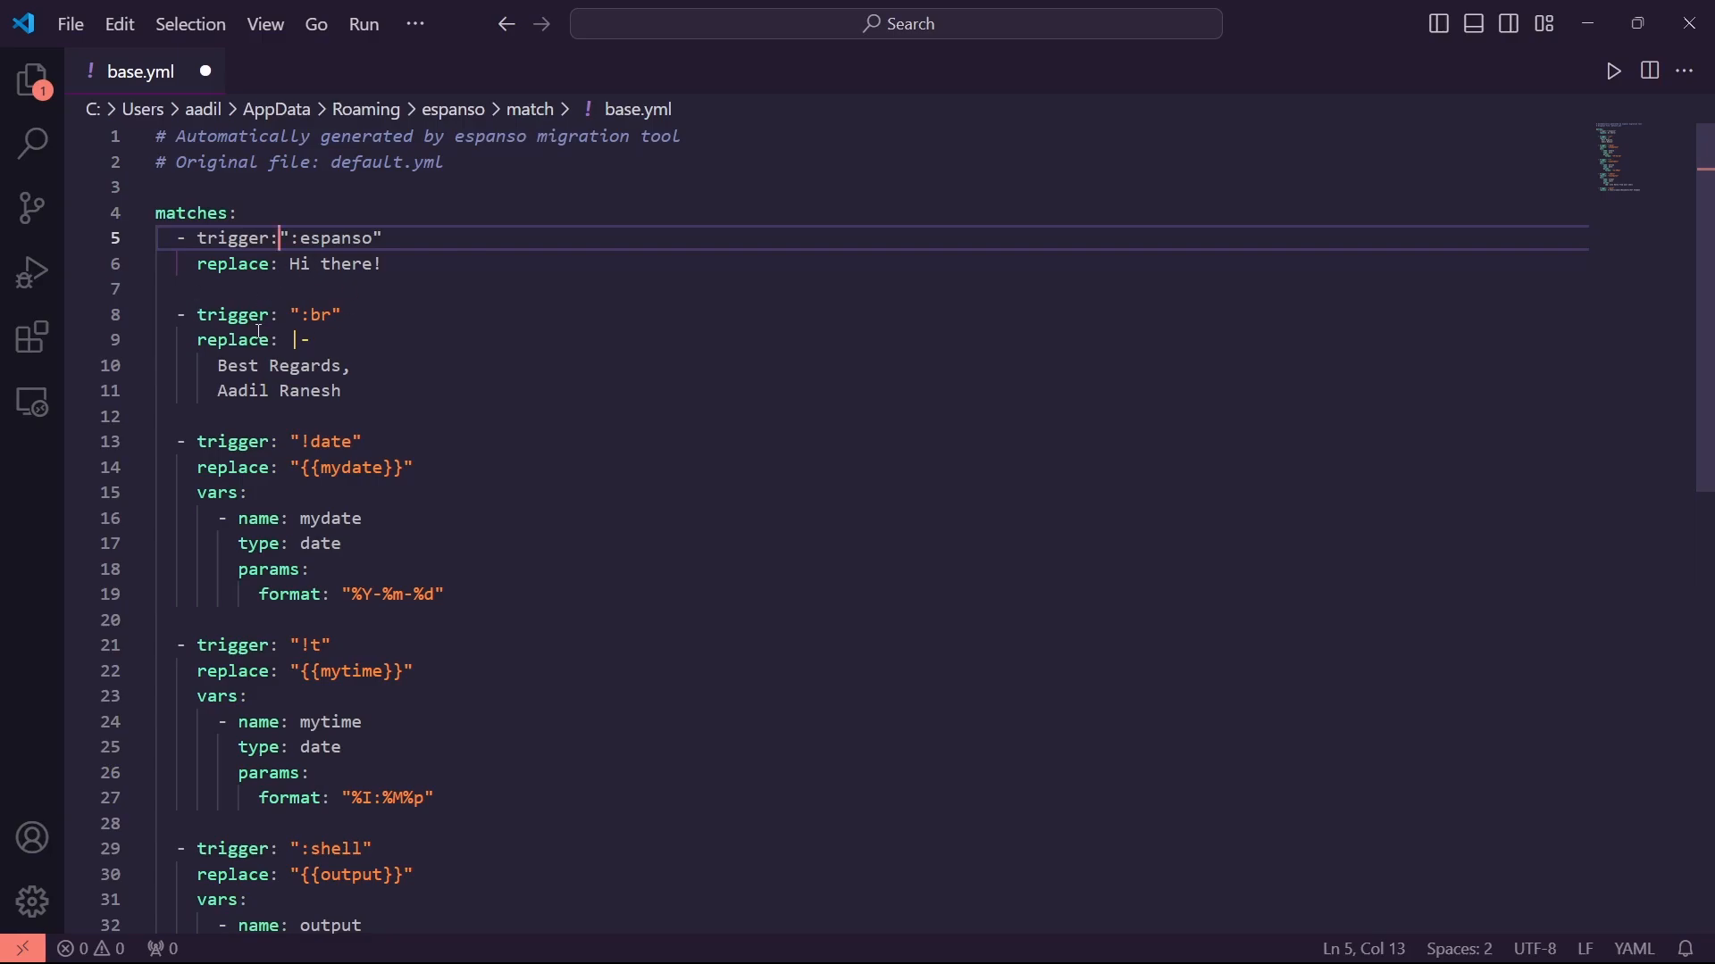
key(ctrl+s)
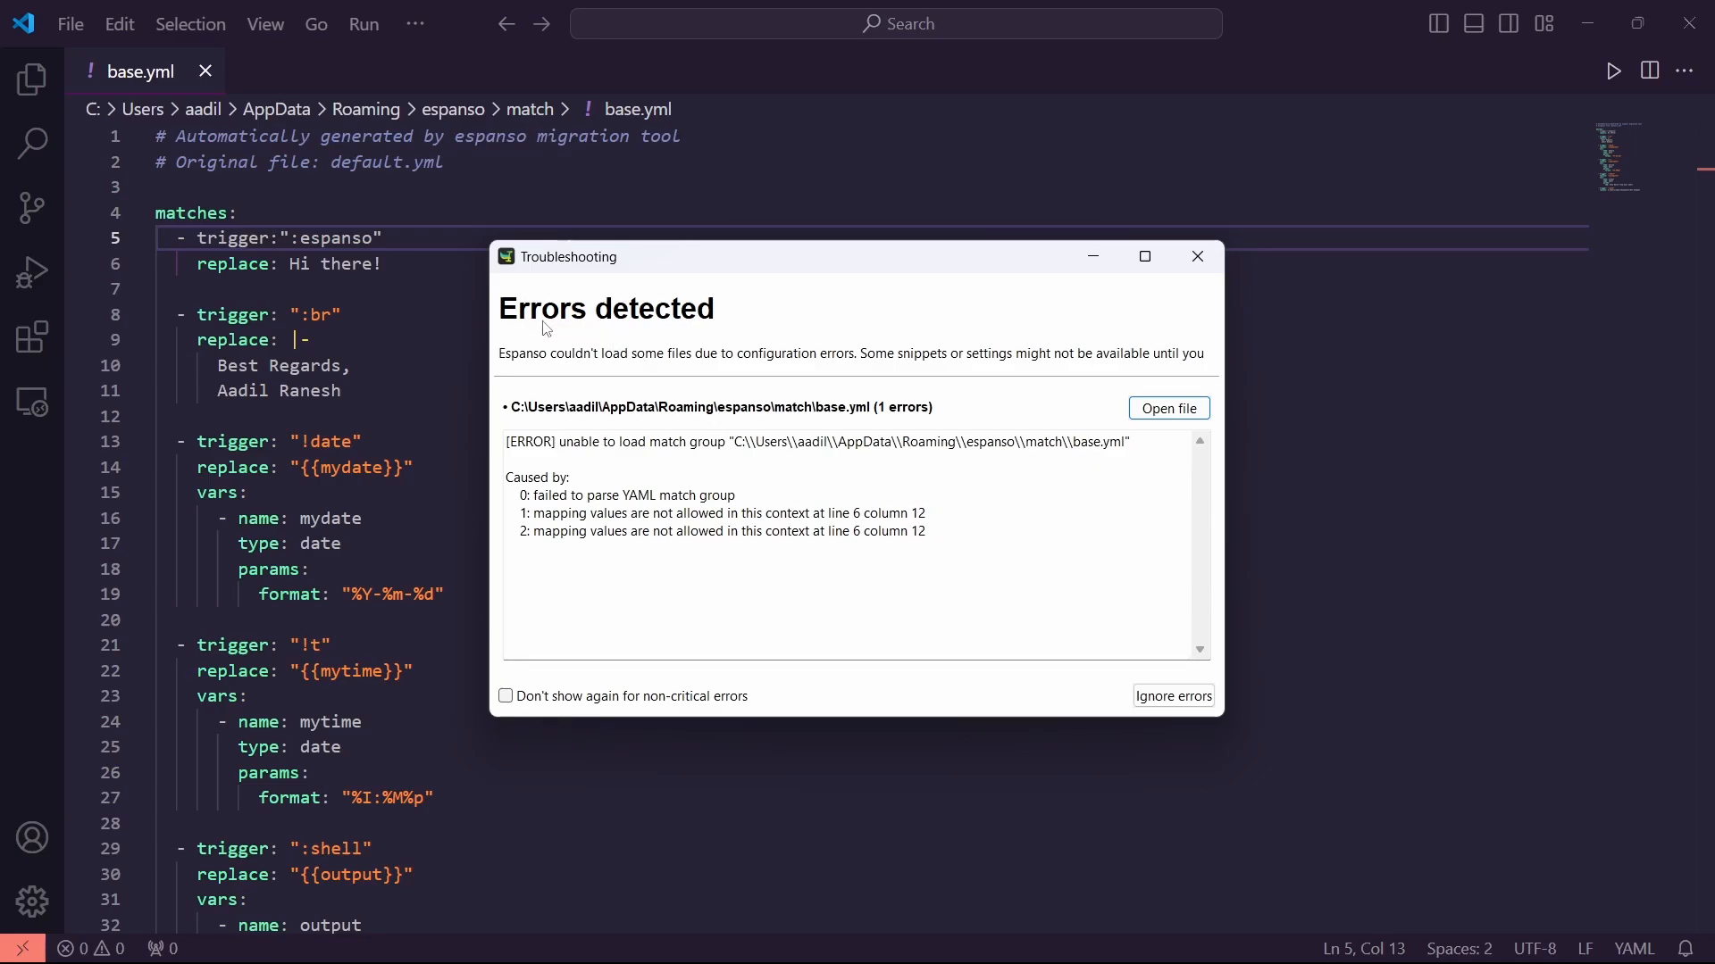
Review the YAML parse error, save base.yml, and confirm Espanso's 'Configuration reloaded' notification
drag(969, 534, 507, 459)
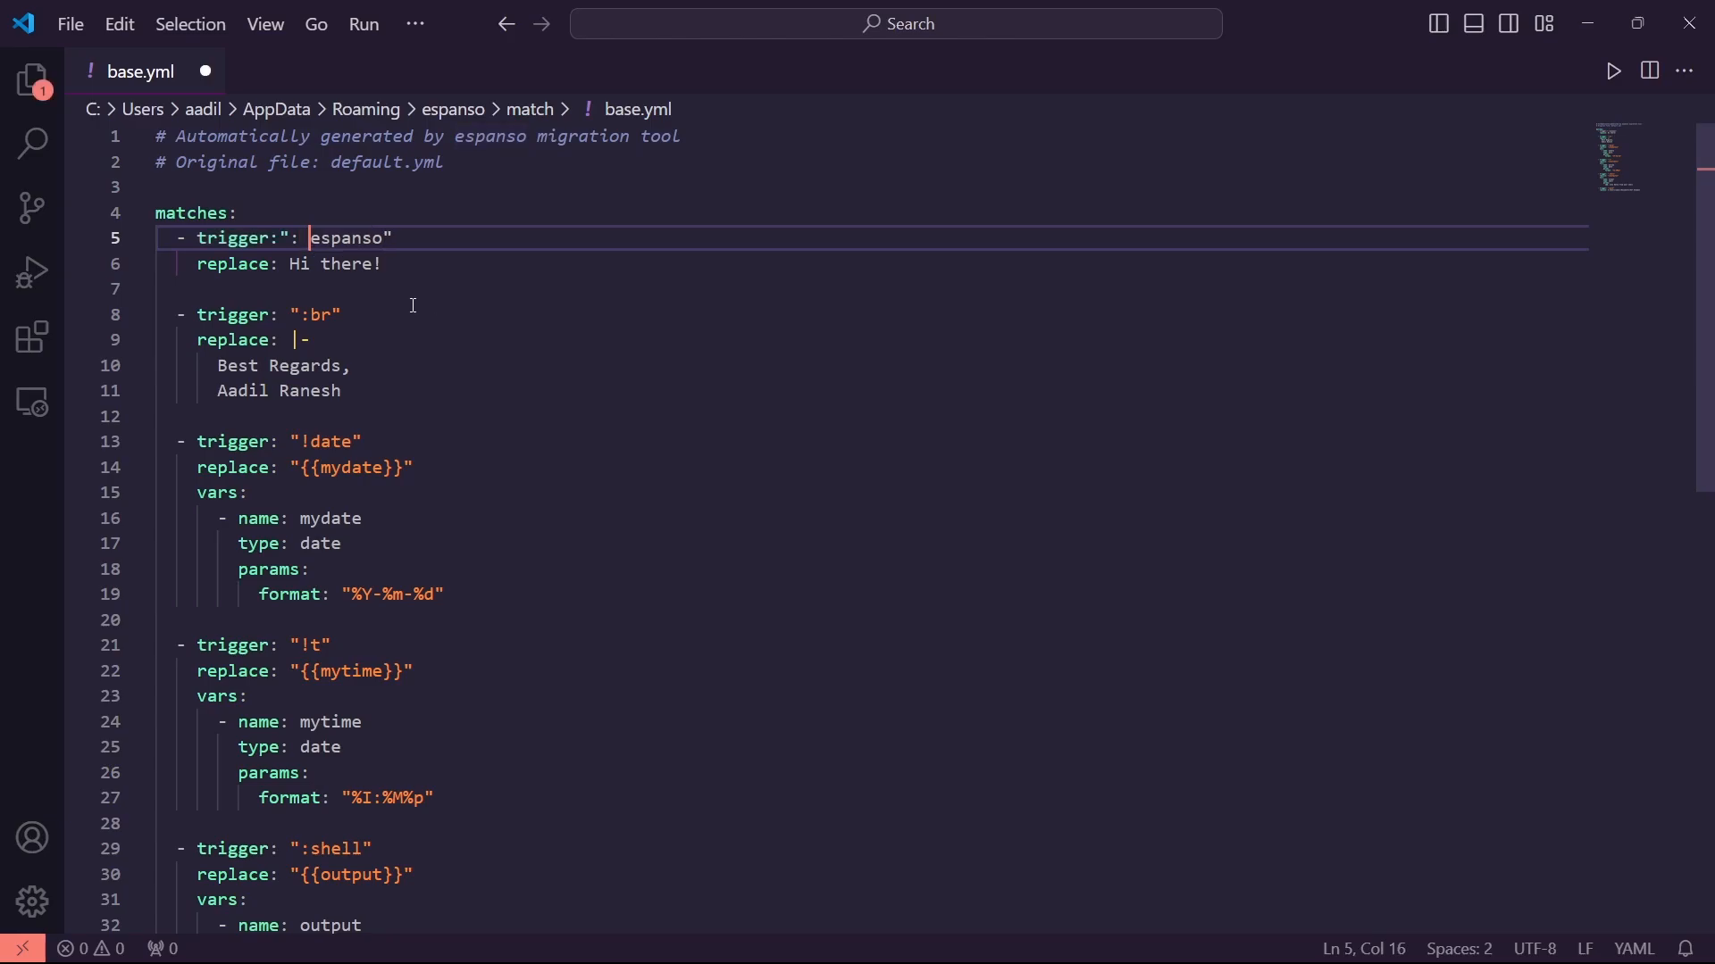
key(ctrl+s)
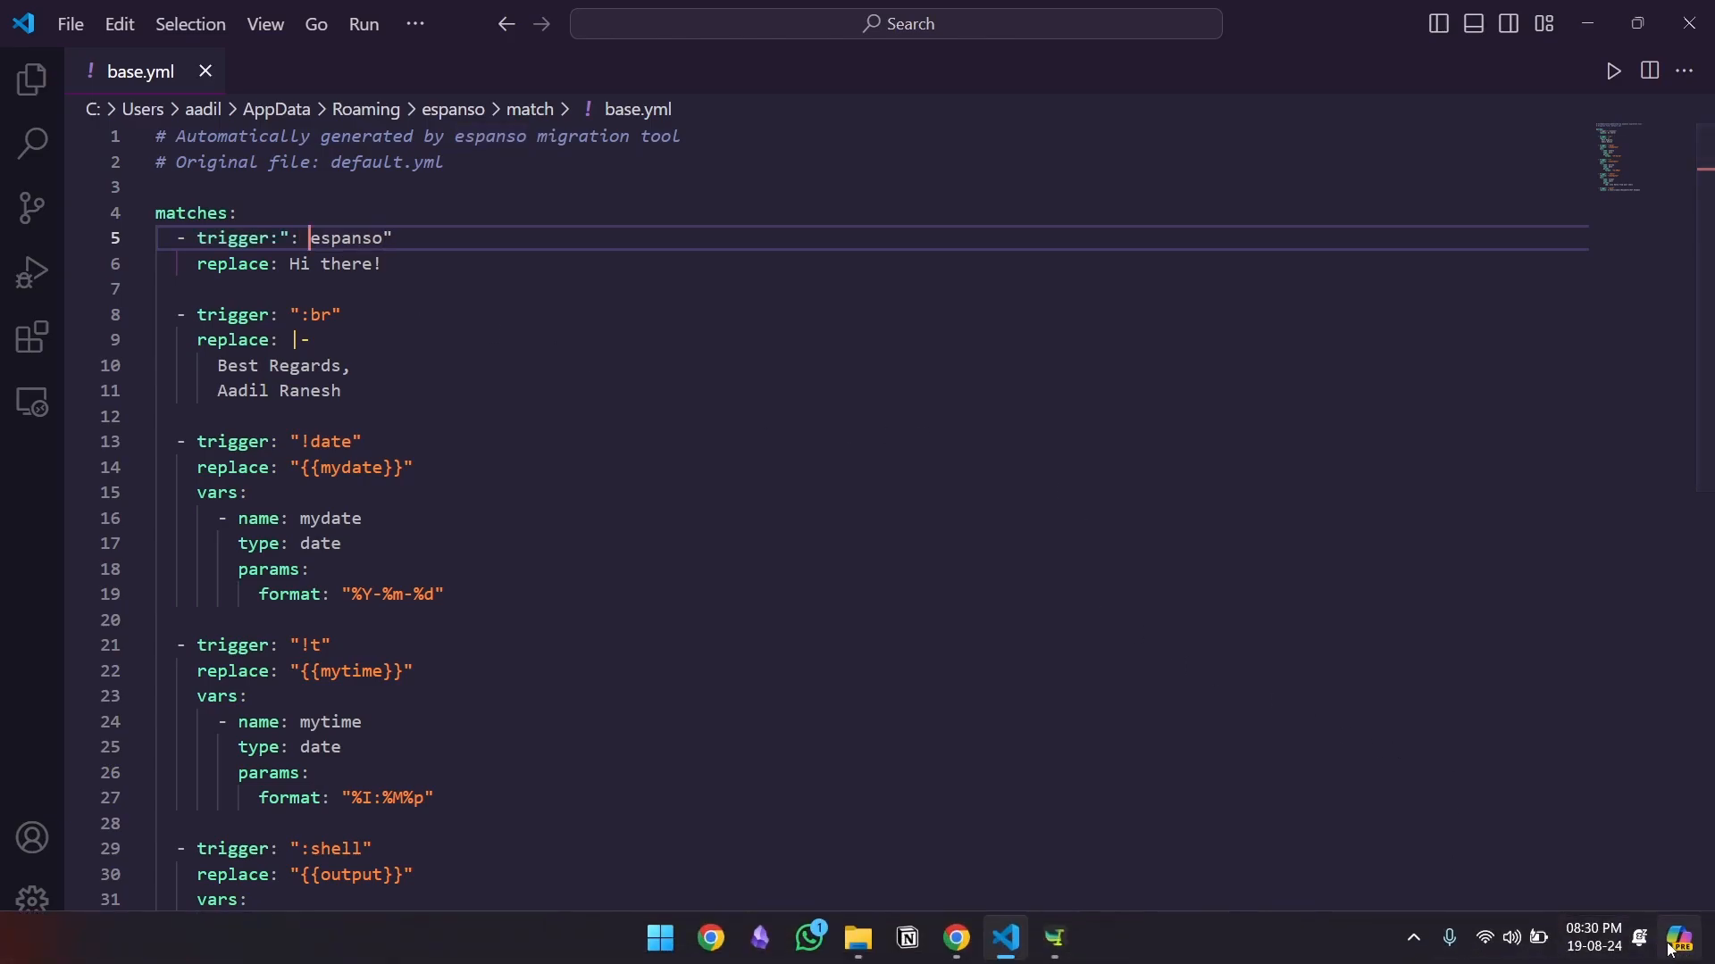
click(1639, 937)
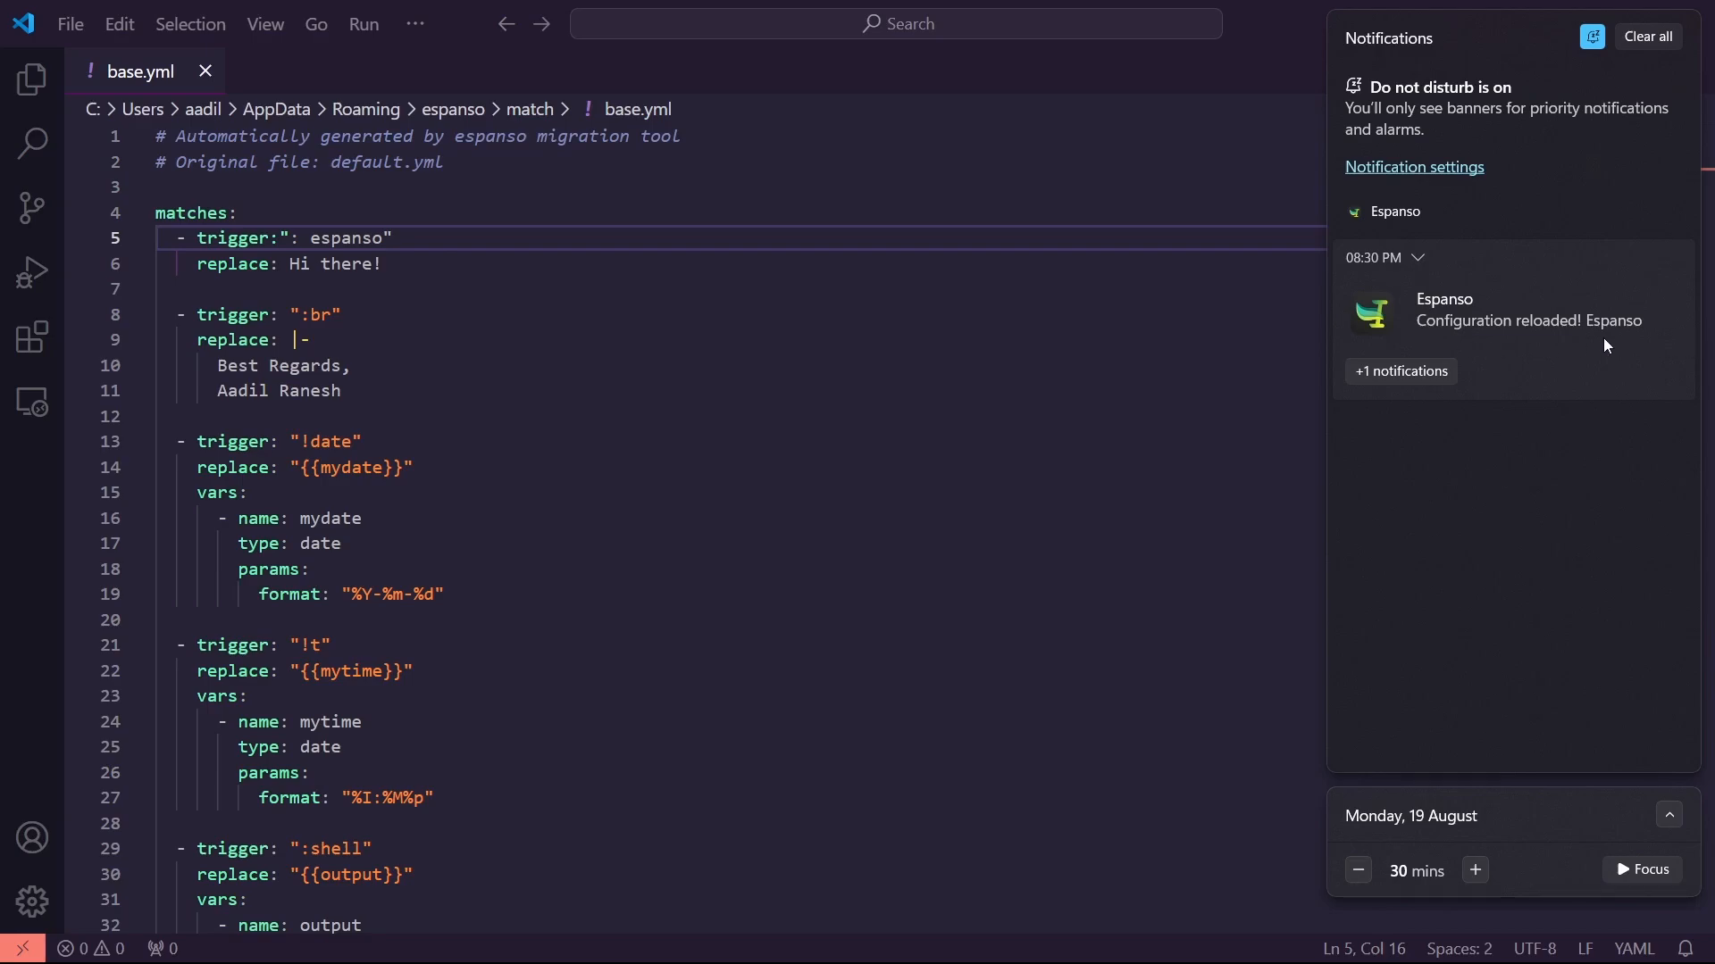
click(368, 314)
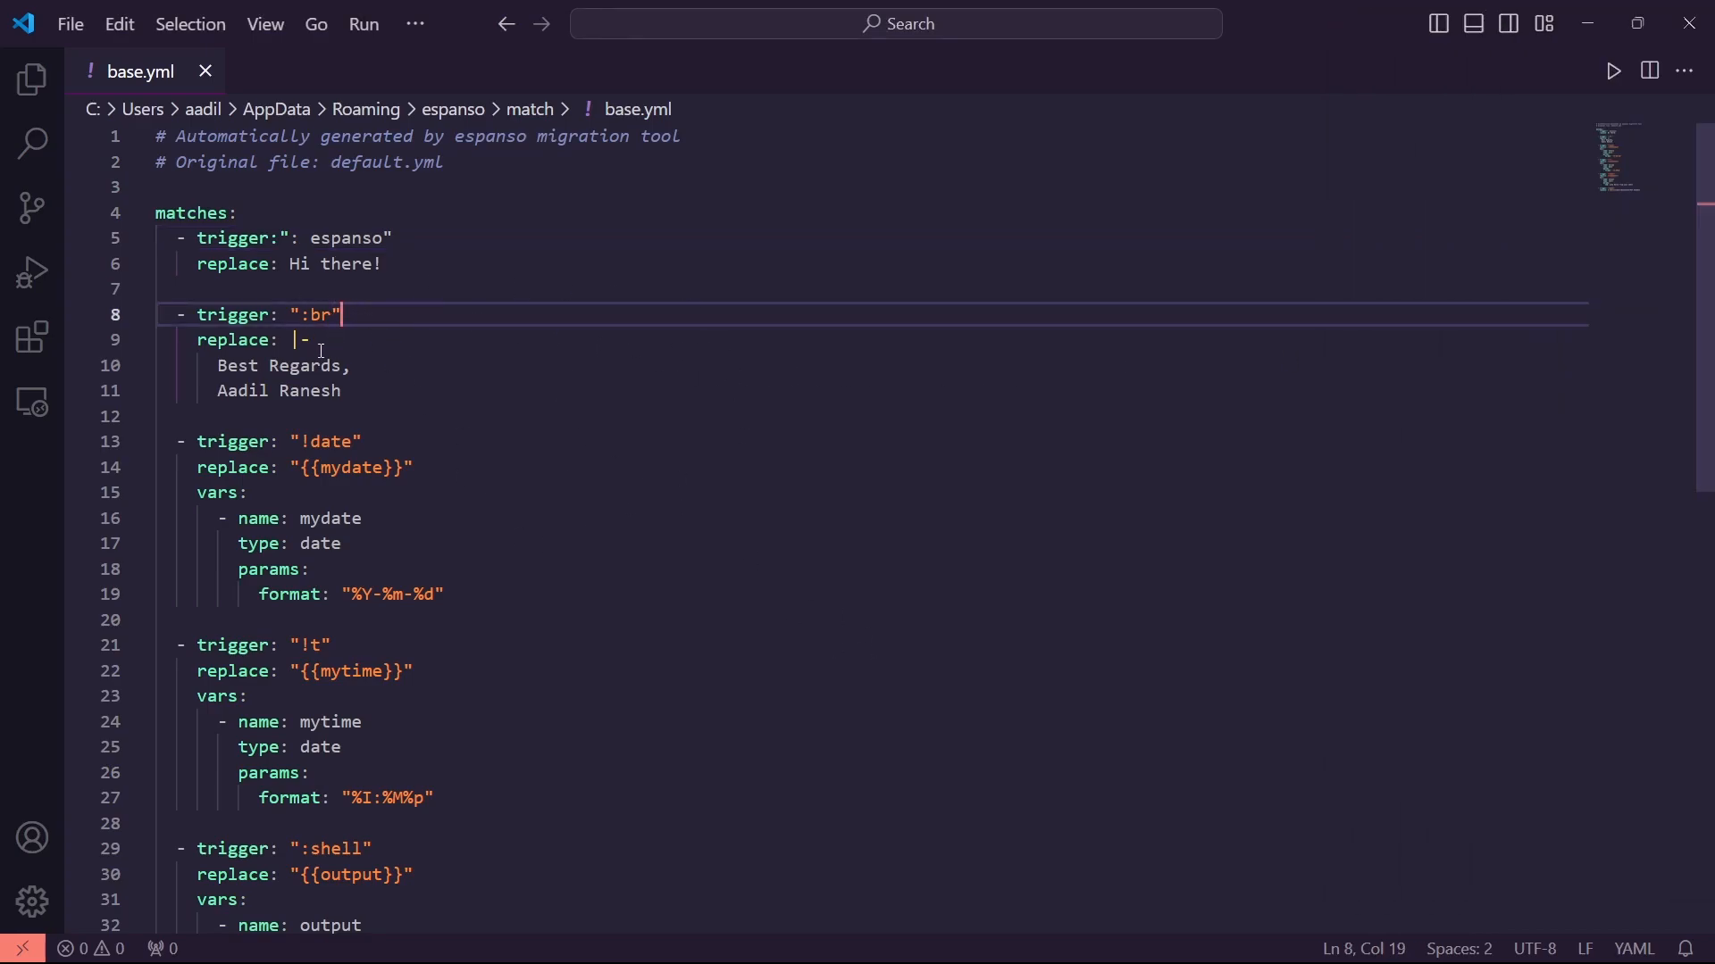
Restore the line 5 trigger to ":espanso"
drag(312, 241, 385, 238)
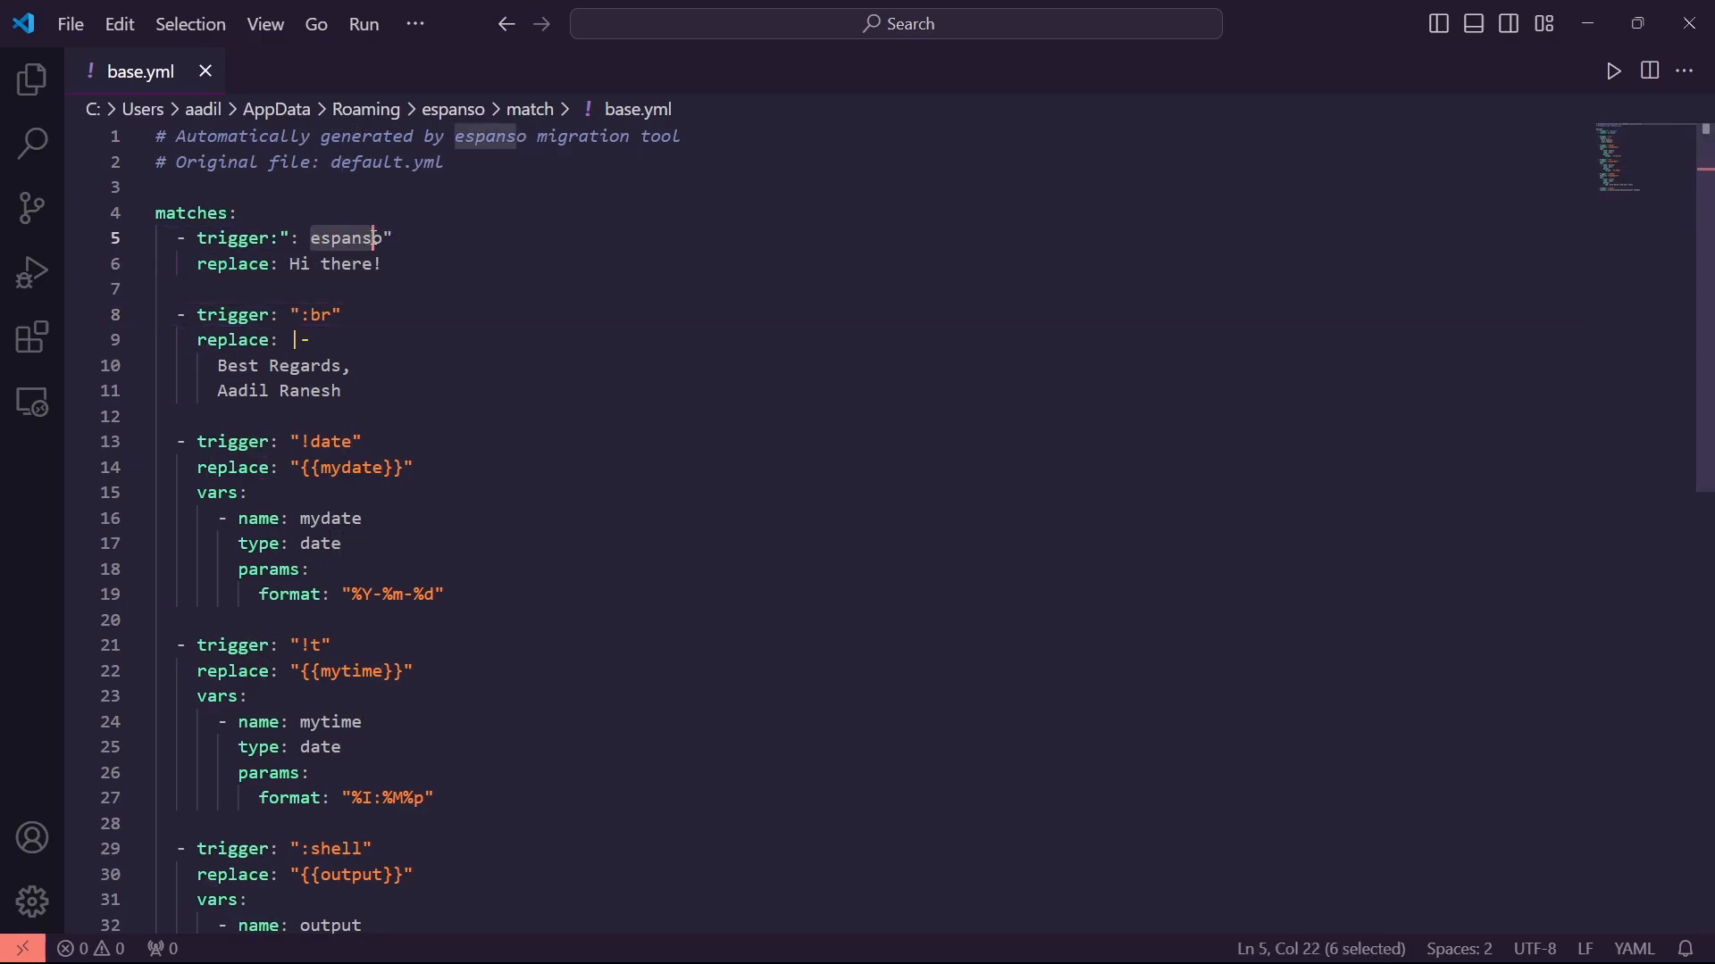
click(288, 261)
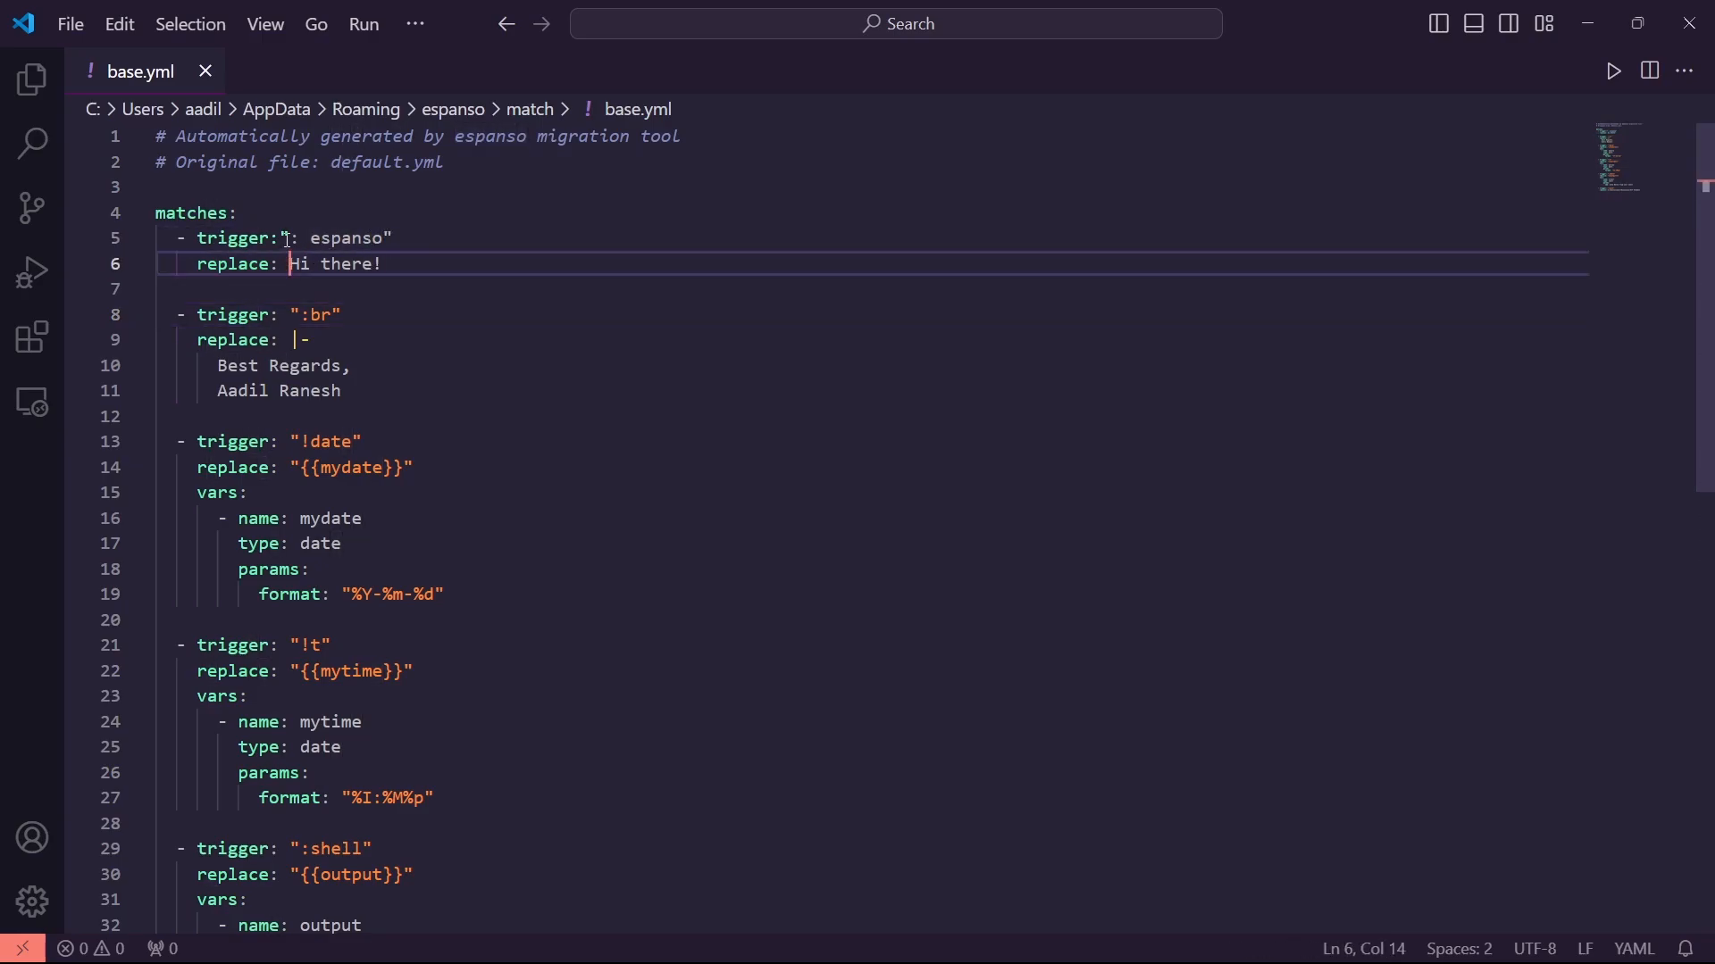
click(290, 238)
mouse_move(302, 240)
mouse_down()
mouse_move(402, 261)
mouse_move(391, 239)
mouse_move(300, 239)
mouse_move(362, 241)
mouse_move(290, 265)
mouse_up()
click(396, 266)
click(362, 239)
click(310, 240)
click(384, 265)
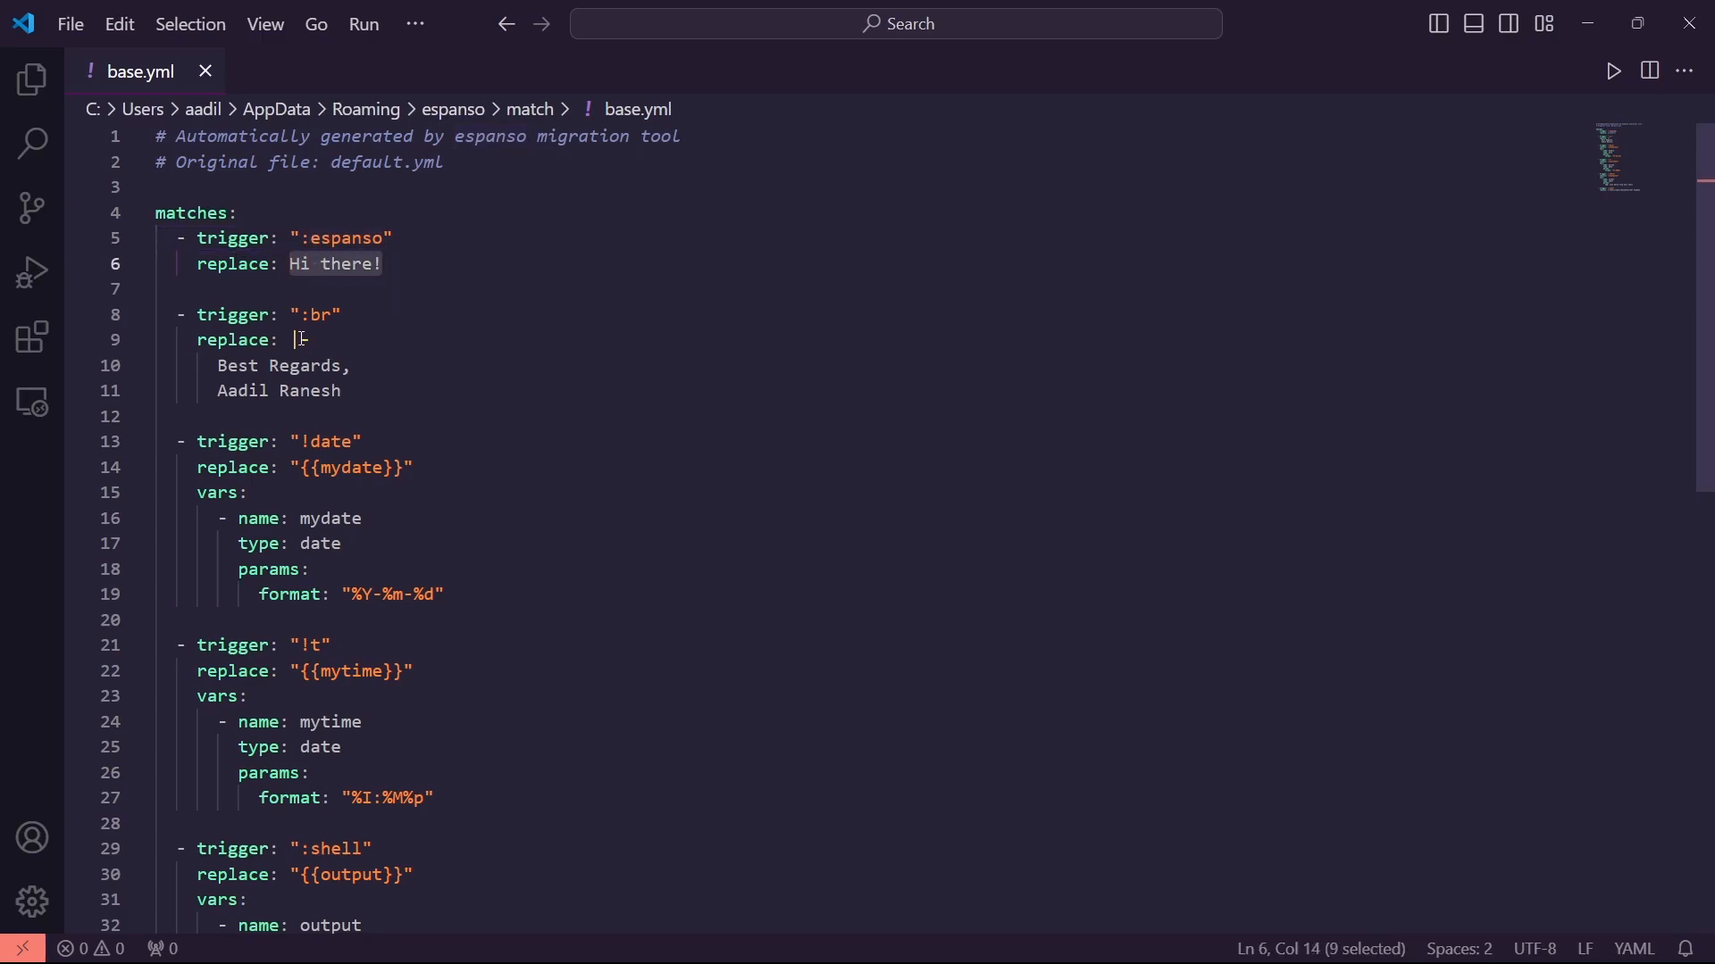
Delete the trailing spaces after |- on line 9 and check the !date trigger below
drag(293, 341, 367, 364)
key(Left)
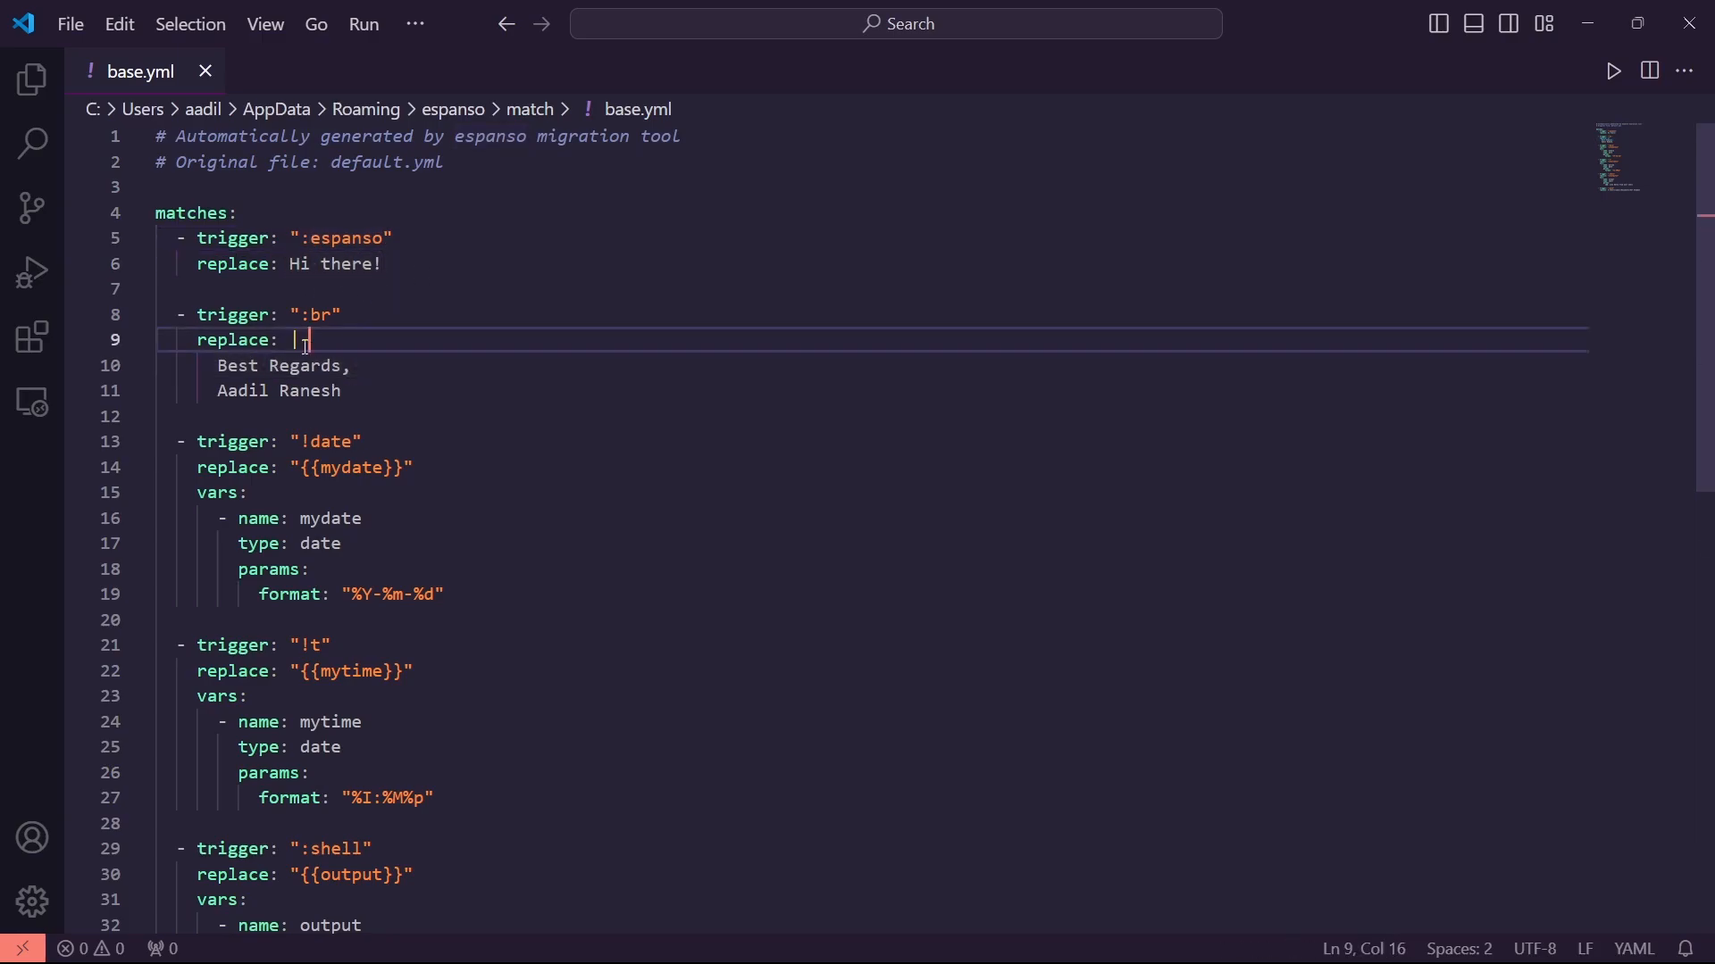
click(372, 341)
key(BackSpace)
key(BackSpace)
scroll(406, 455, down, 1)
scroll(464, 500, down, 1)
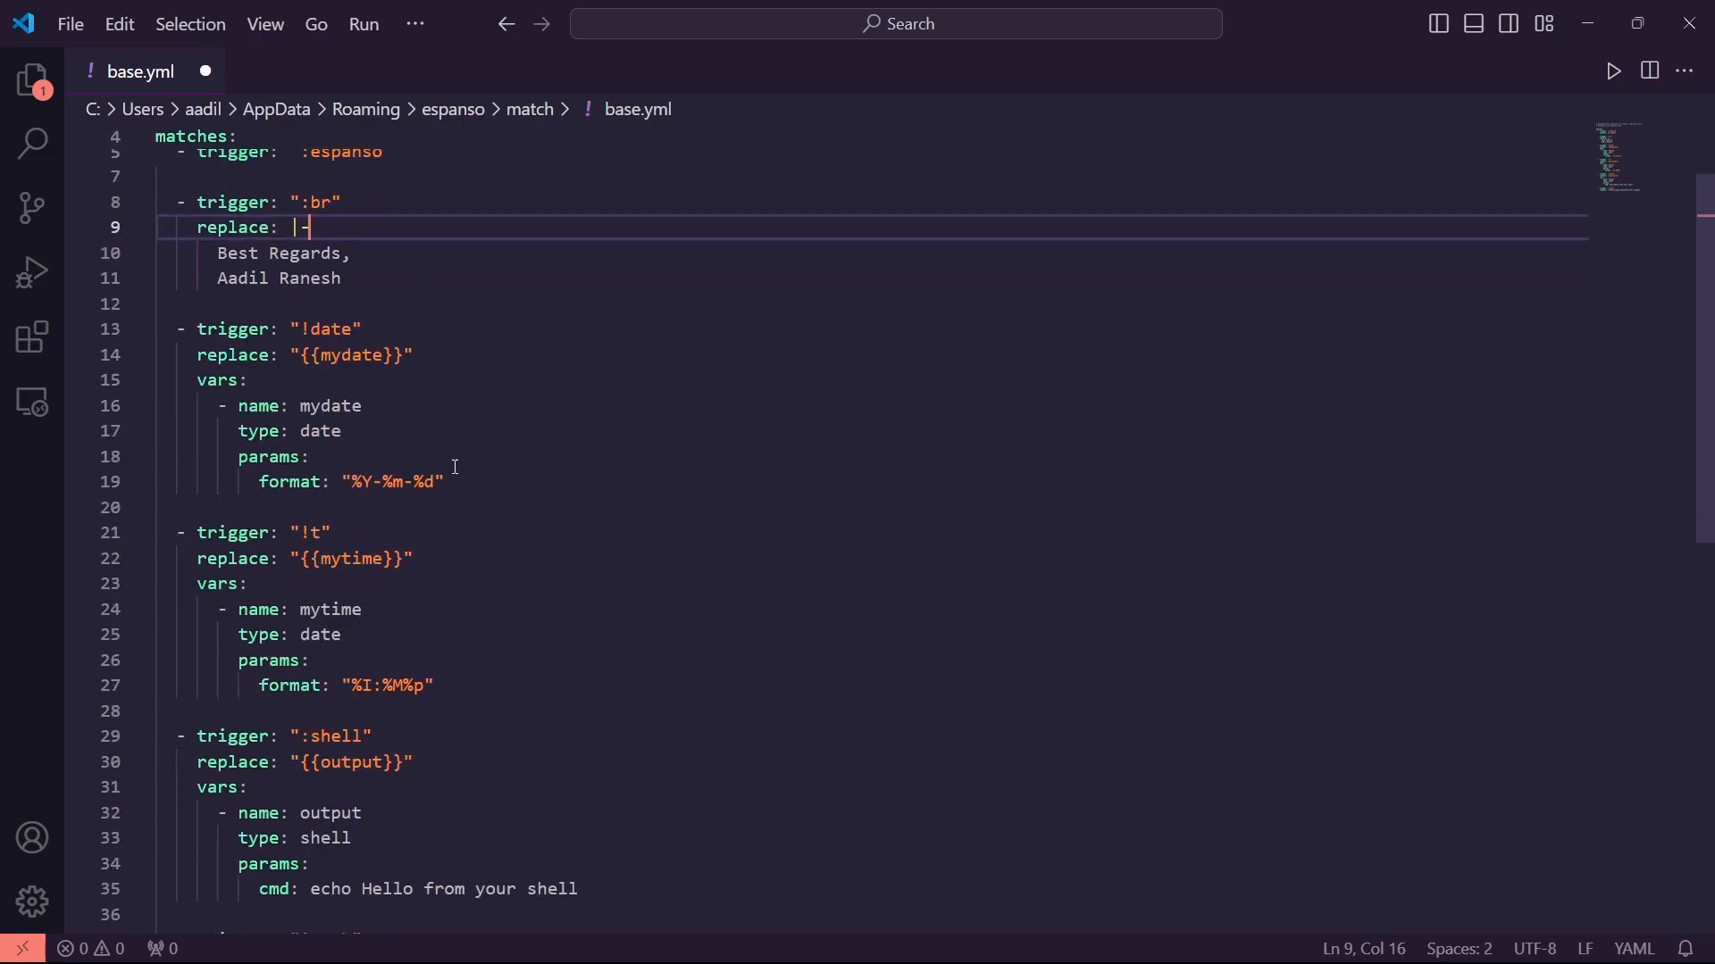
scroll(352, 373, up, 1)
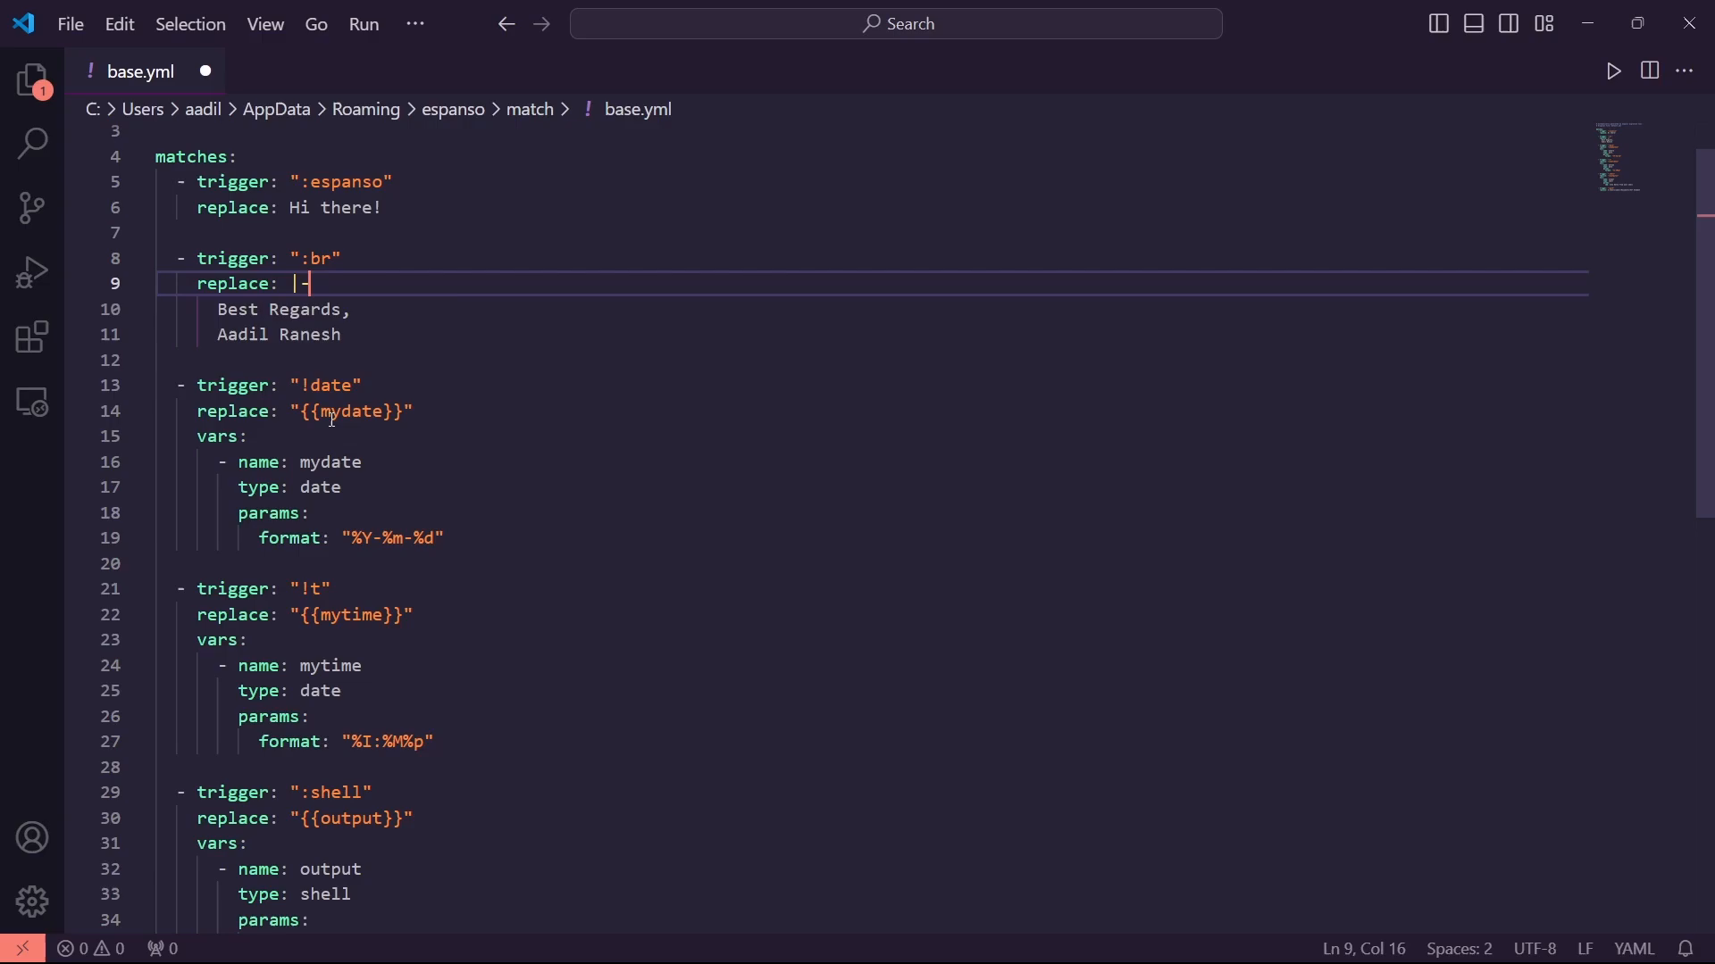
click(302, 386)
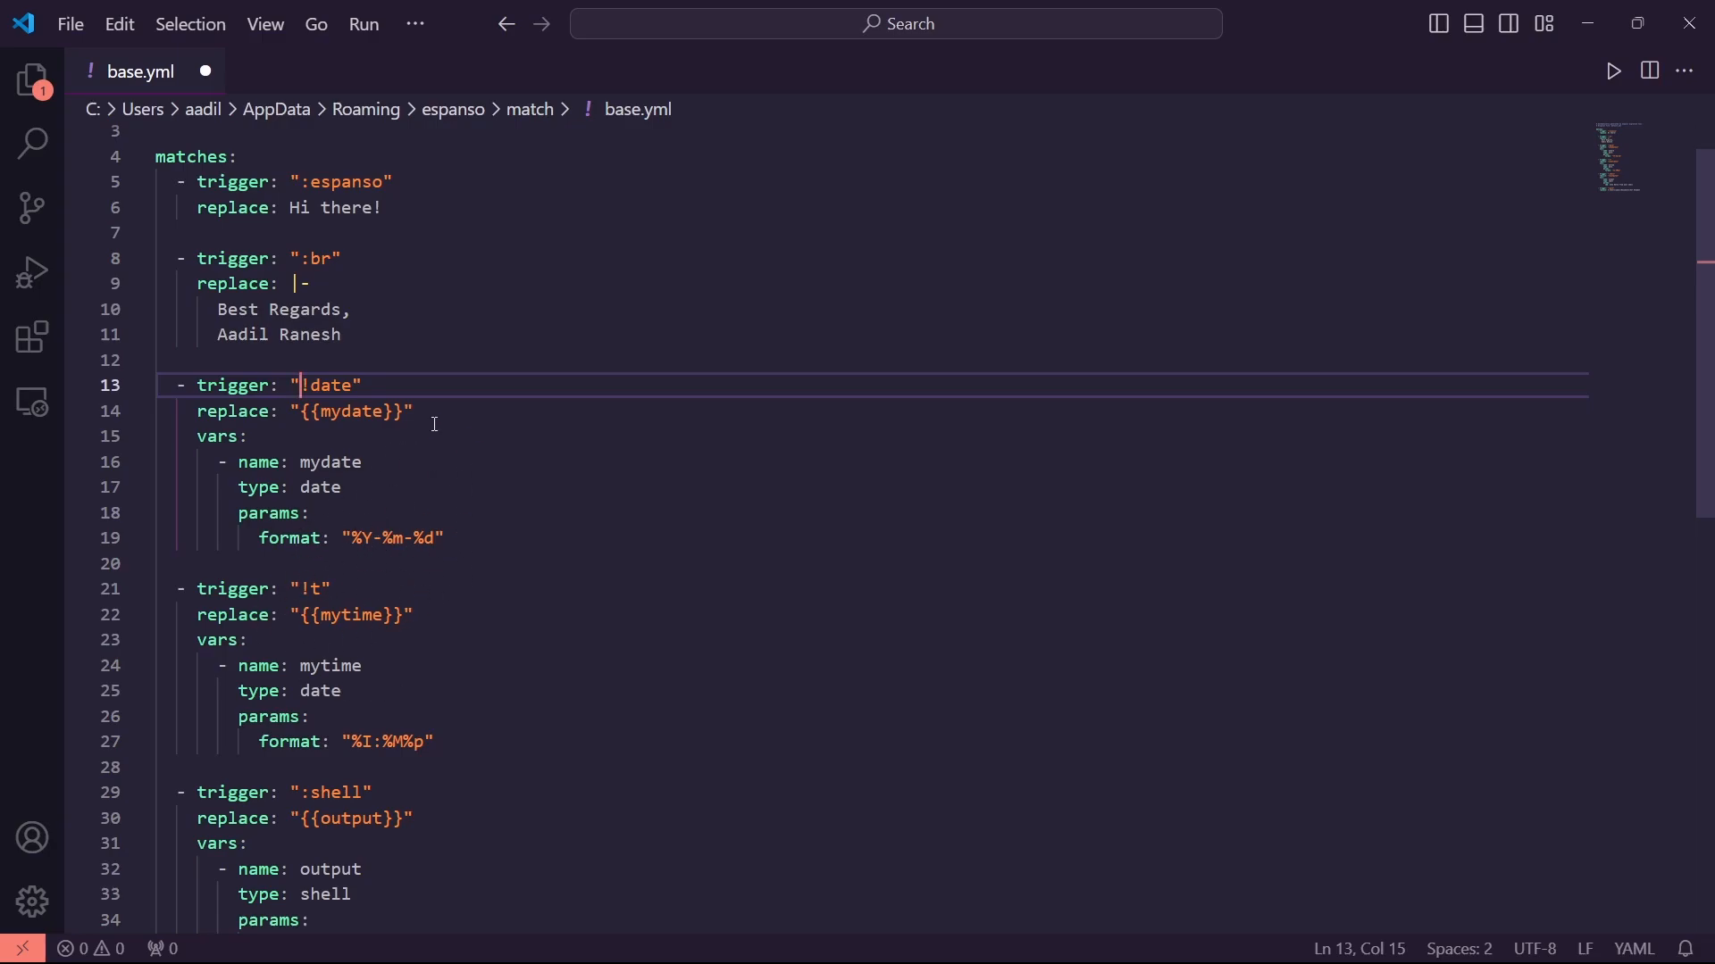
scroll(338, 559, down, 2)
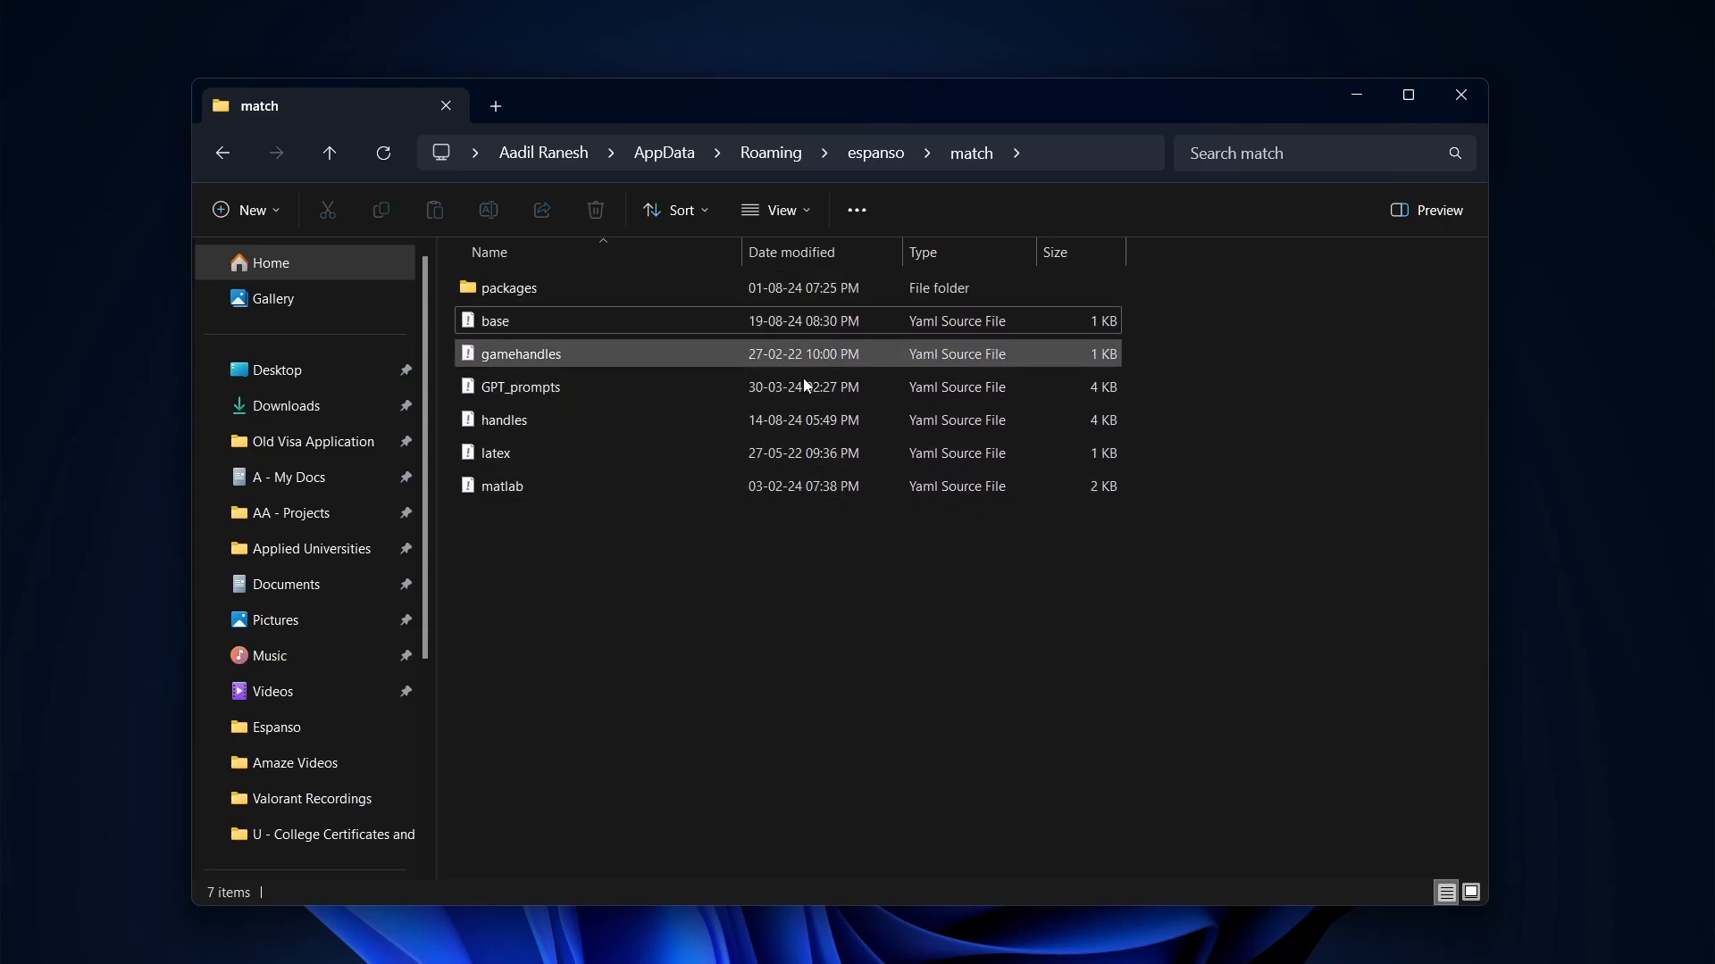
Duplicate base.yml into base - Copy.yml in the match folder and open the copy in VS Code
right_click(677, 322)
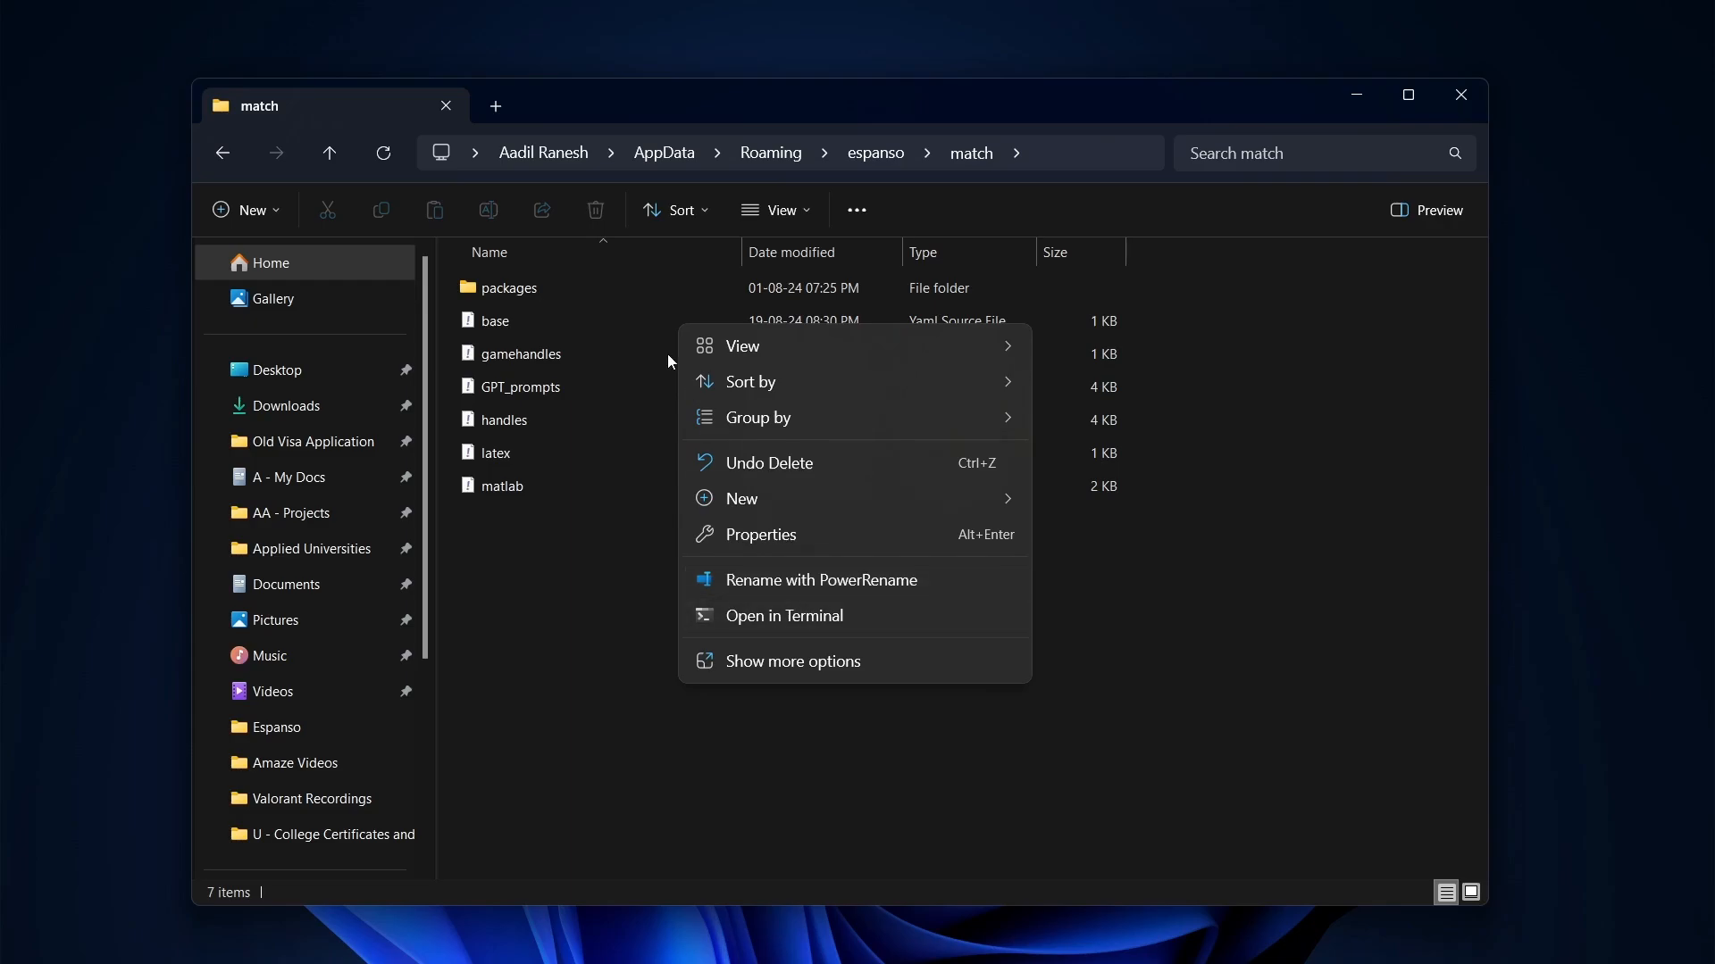
click(666, 330)
click(667, 330)
key(ctrl+c)
click(728, 636)
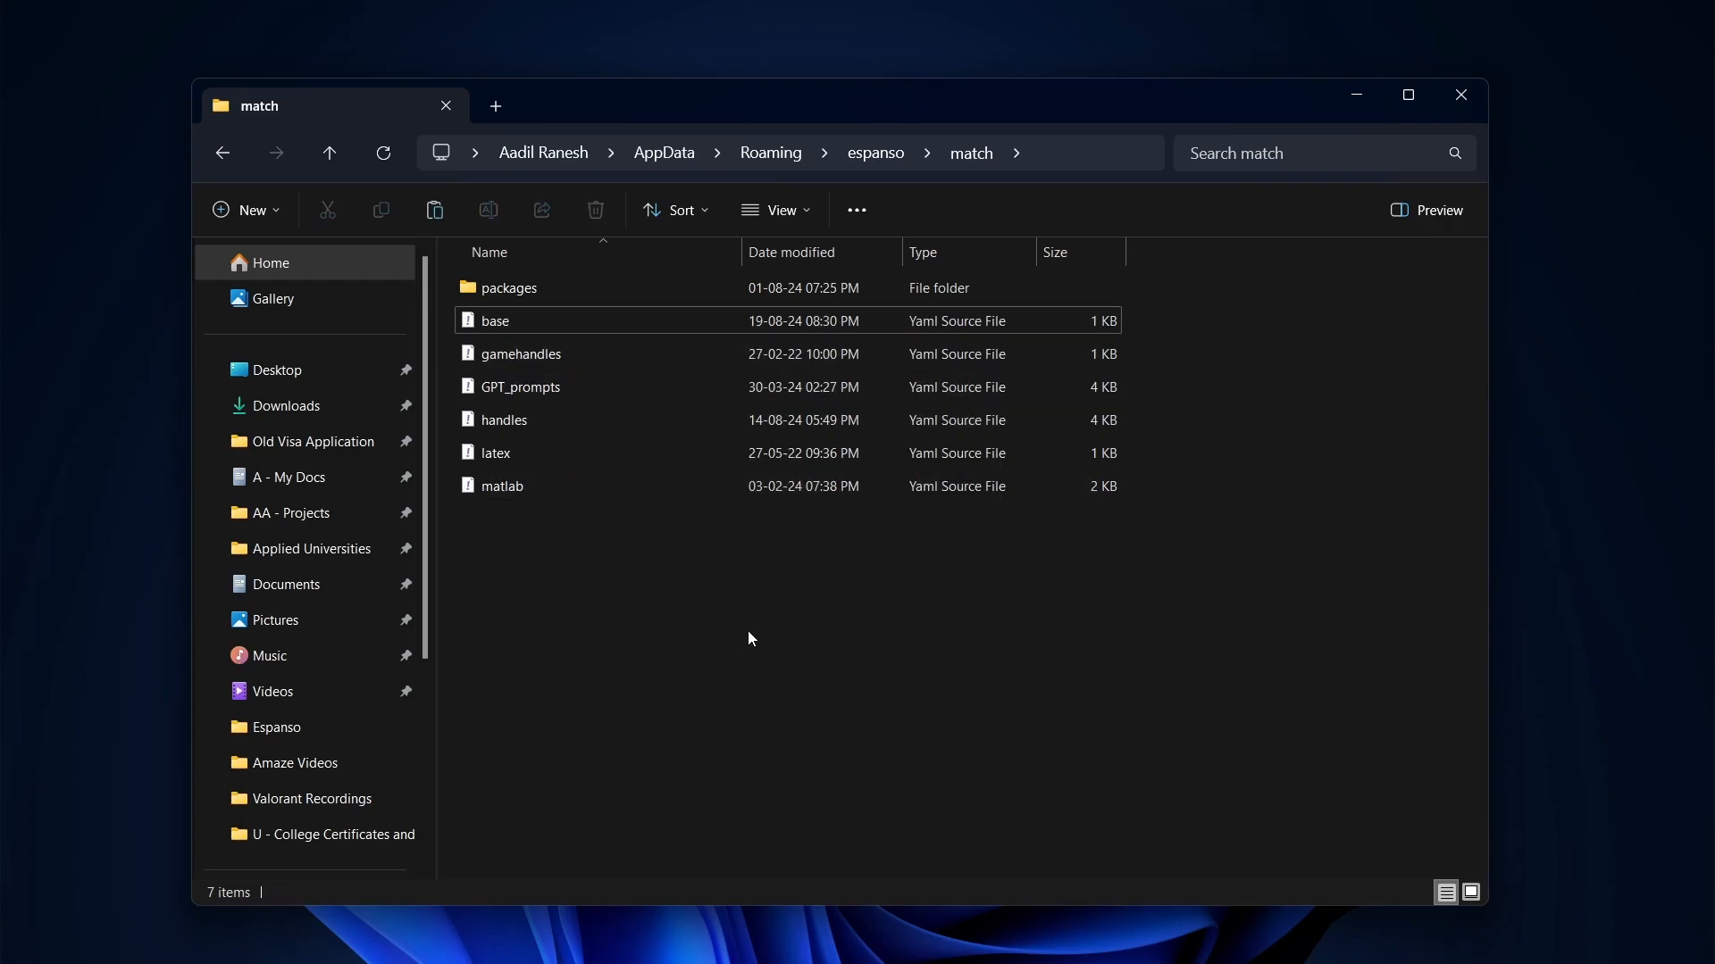
key(ctrl+v)
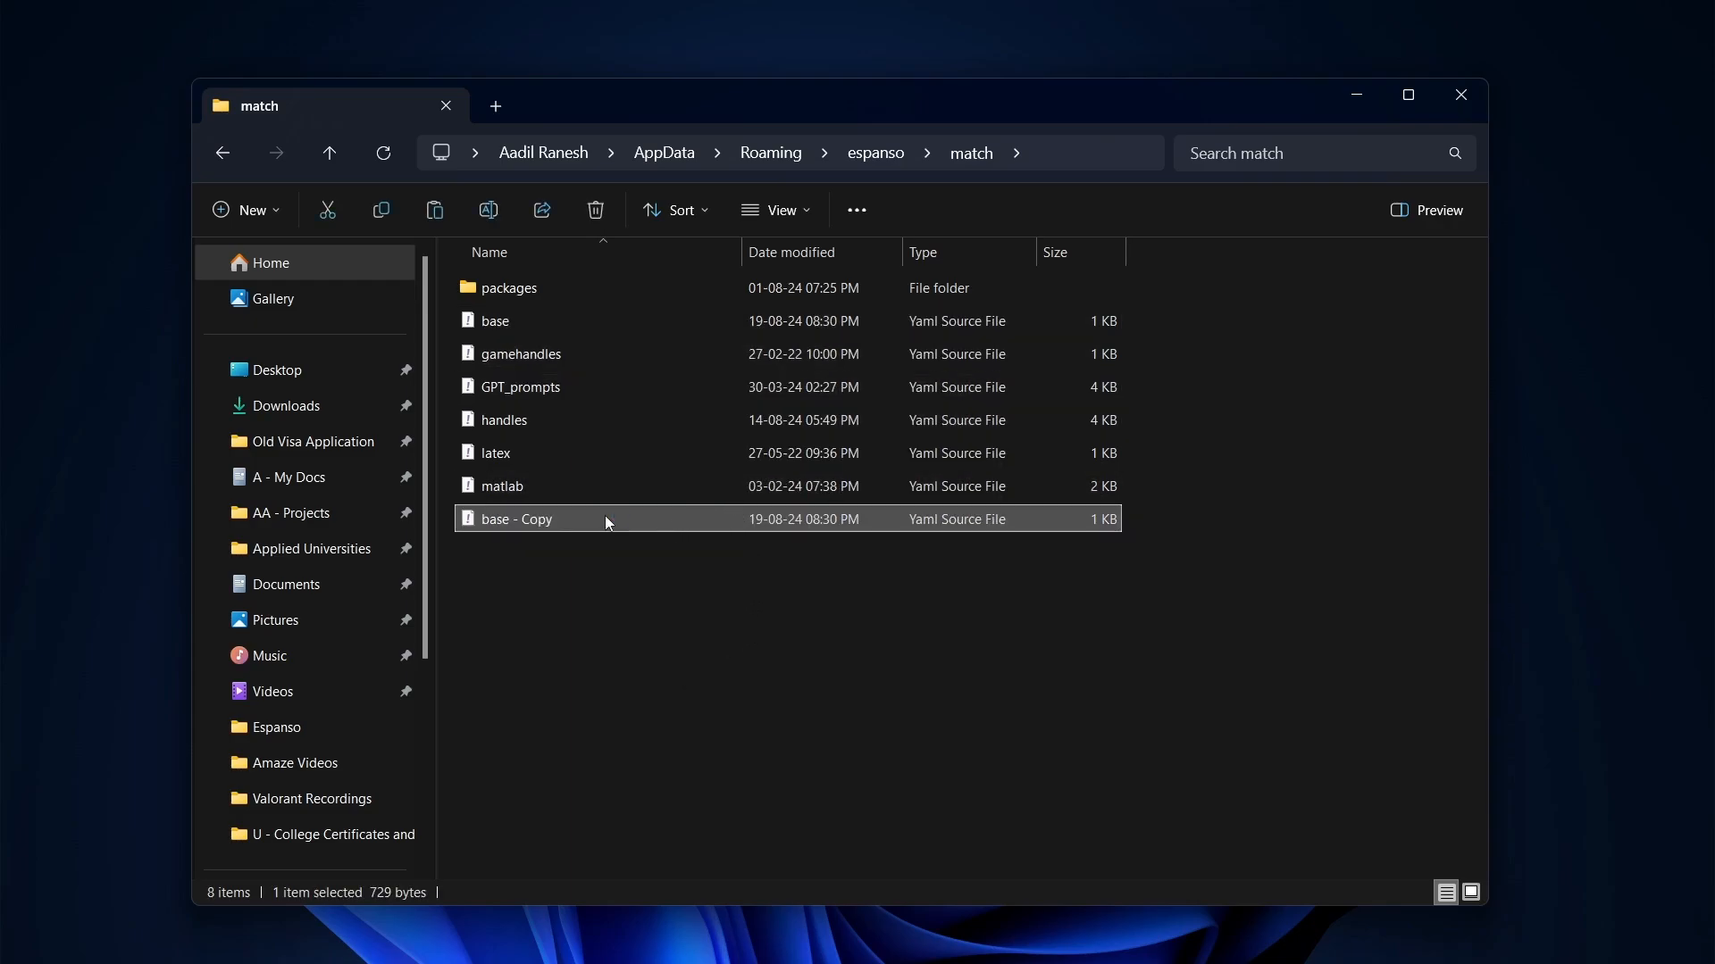
double_click(605, 518)
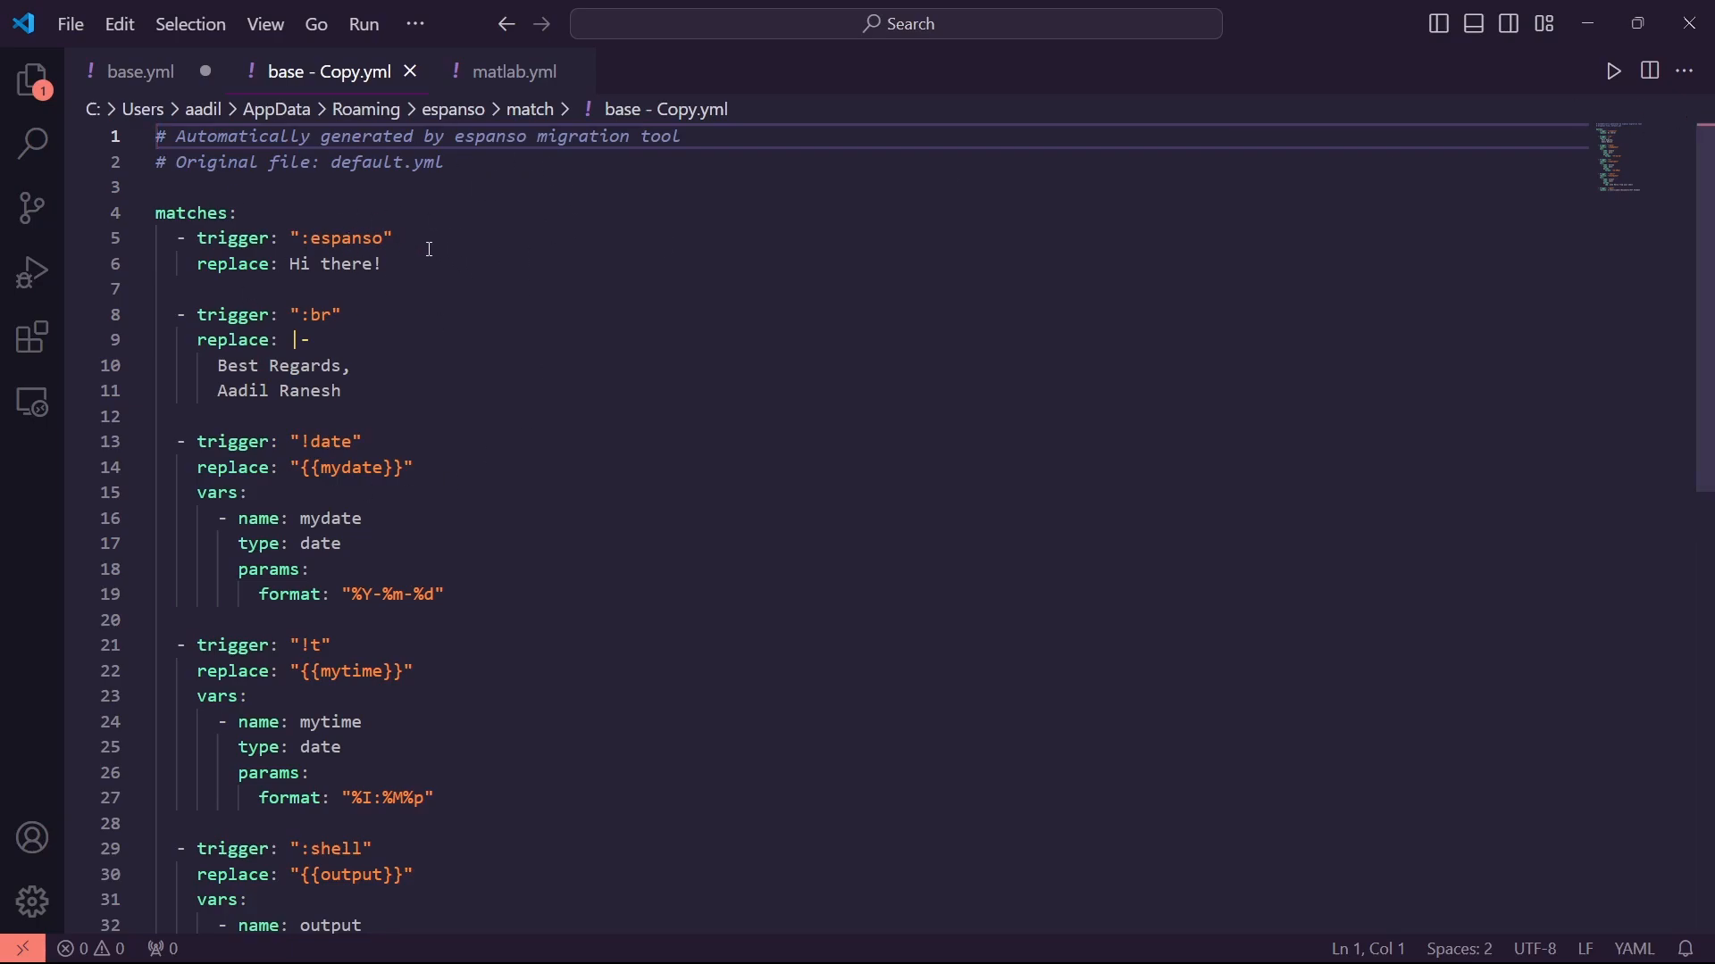
Try editing the :espanso and :br triggers, undoing the accidental changes and paste
click(390, 239)
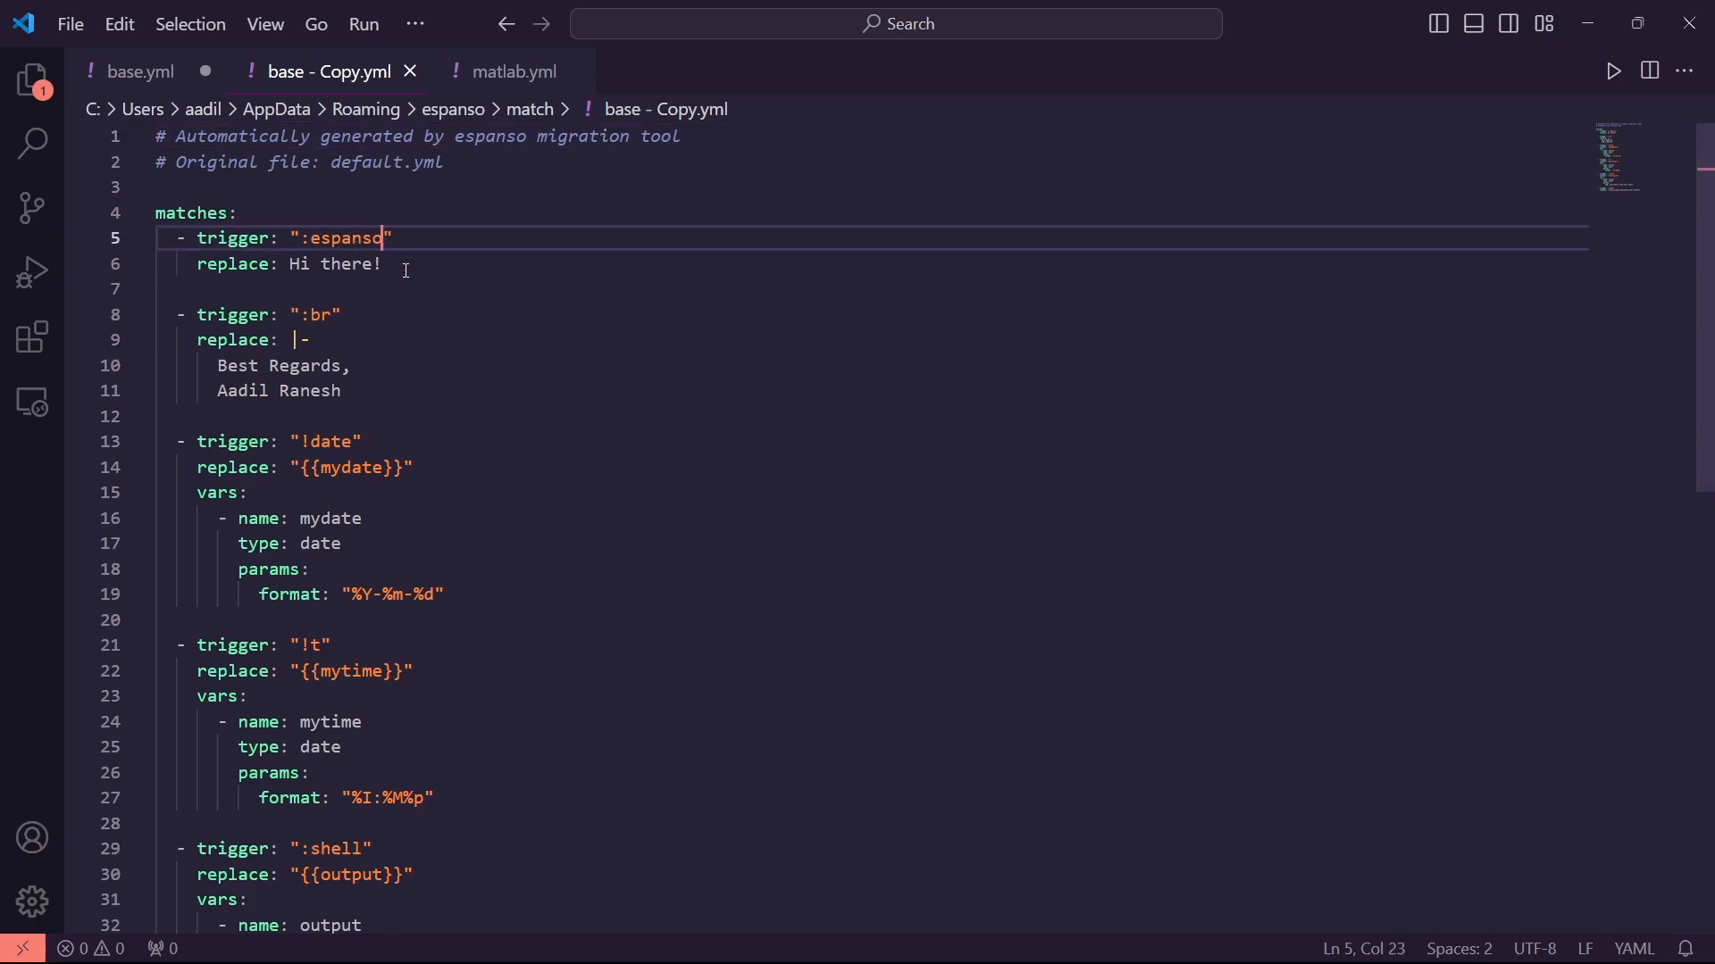
key(BackSpace)
key(BackSpace)
key(BackSpace)
key(BackSpace)
key(BackSpace)
key(BackSpace)
key(BackSpace)
key(BackSpace)
text(!)
key(ctrl+z)
key(ctrl+z)
click(332, 315)
key(BackSpace)
key(BackSpace)
key(BackSpace)
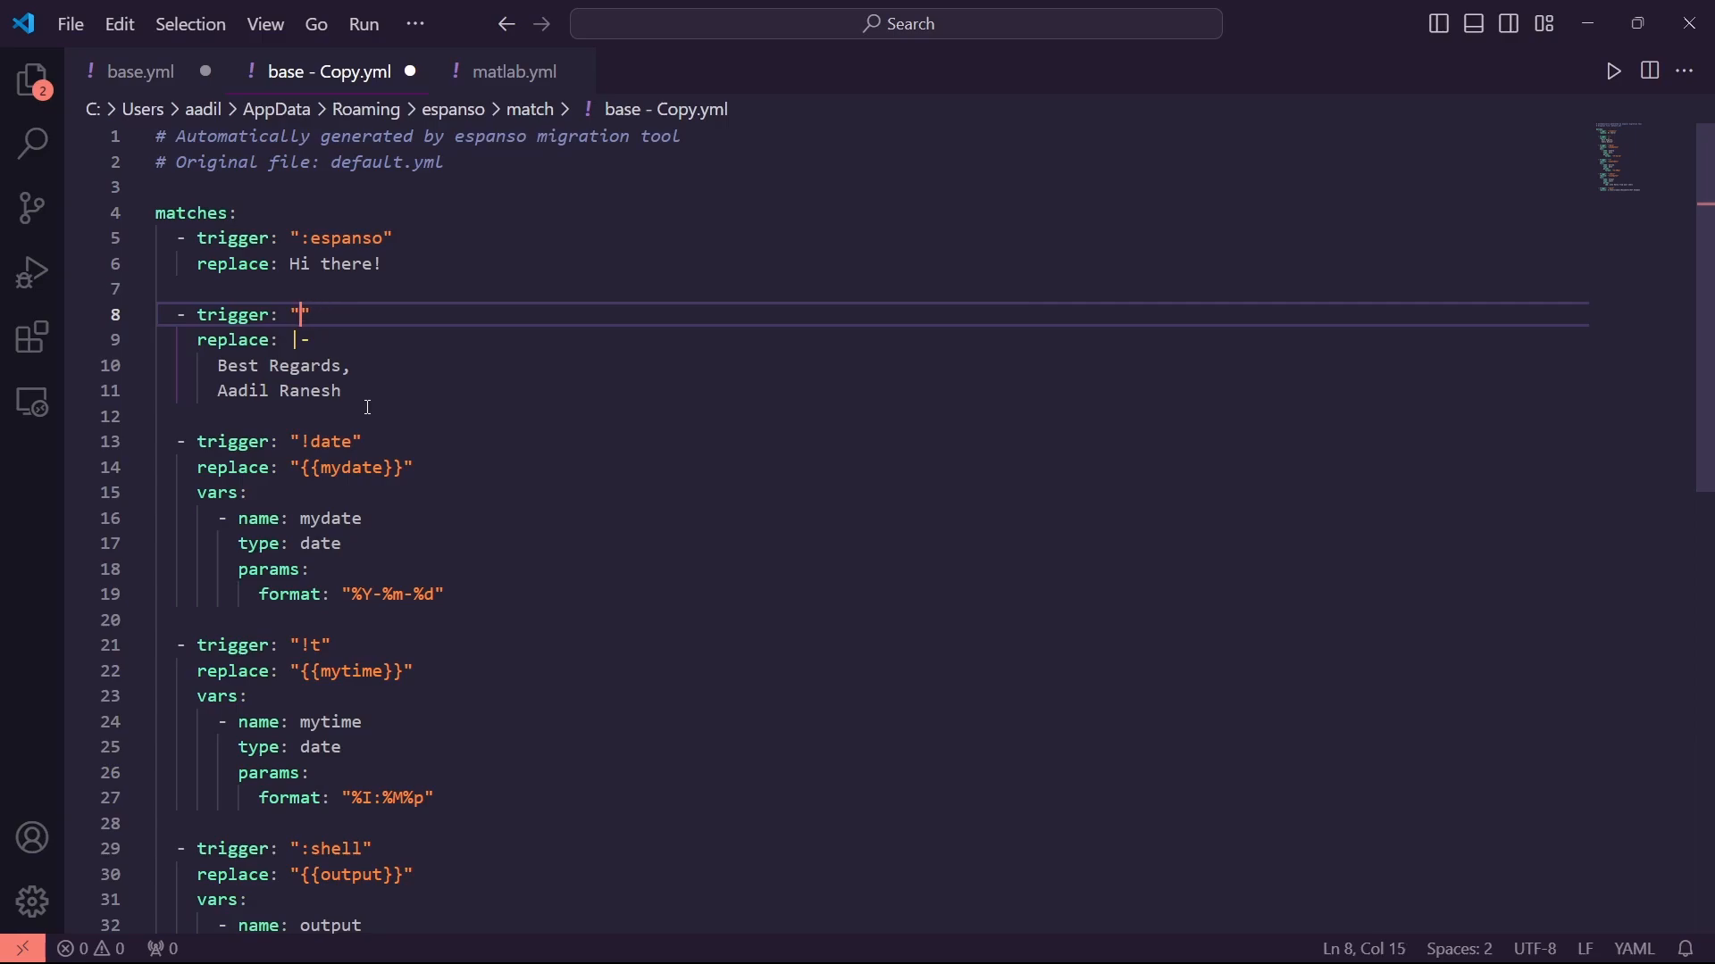
text(!p)
key(BackSpace)
key(BackSpace)
key(ctrl+v)
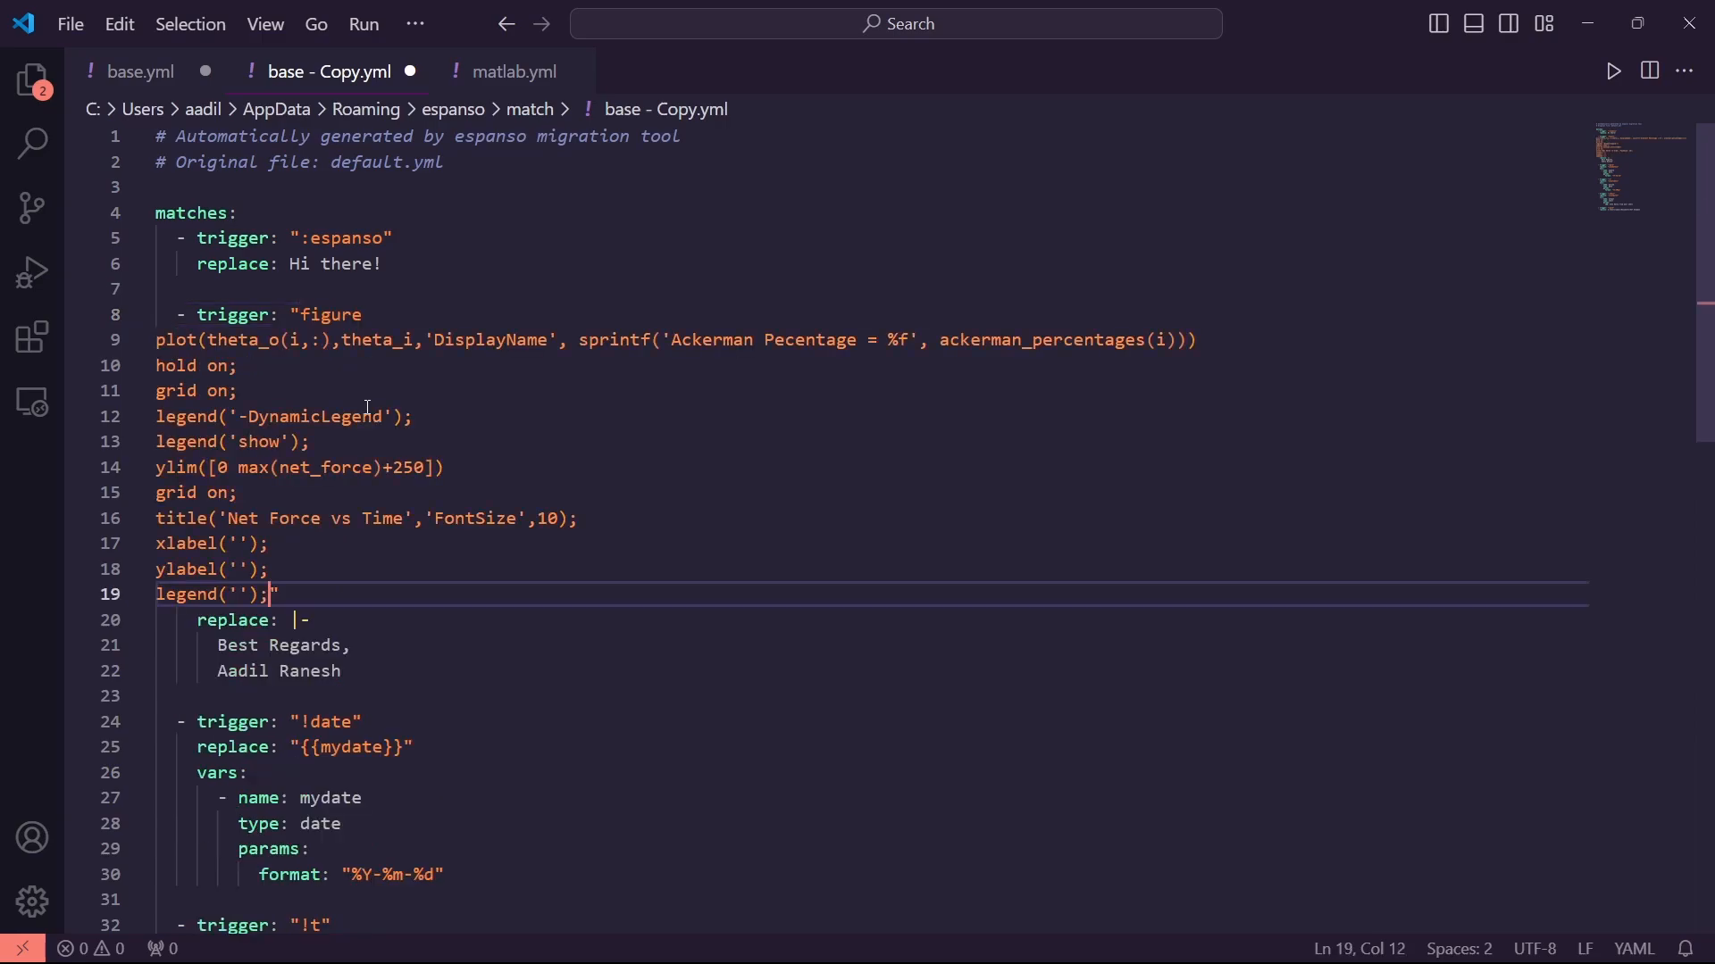
key(ctrl+z)
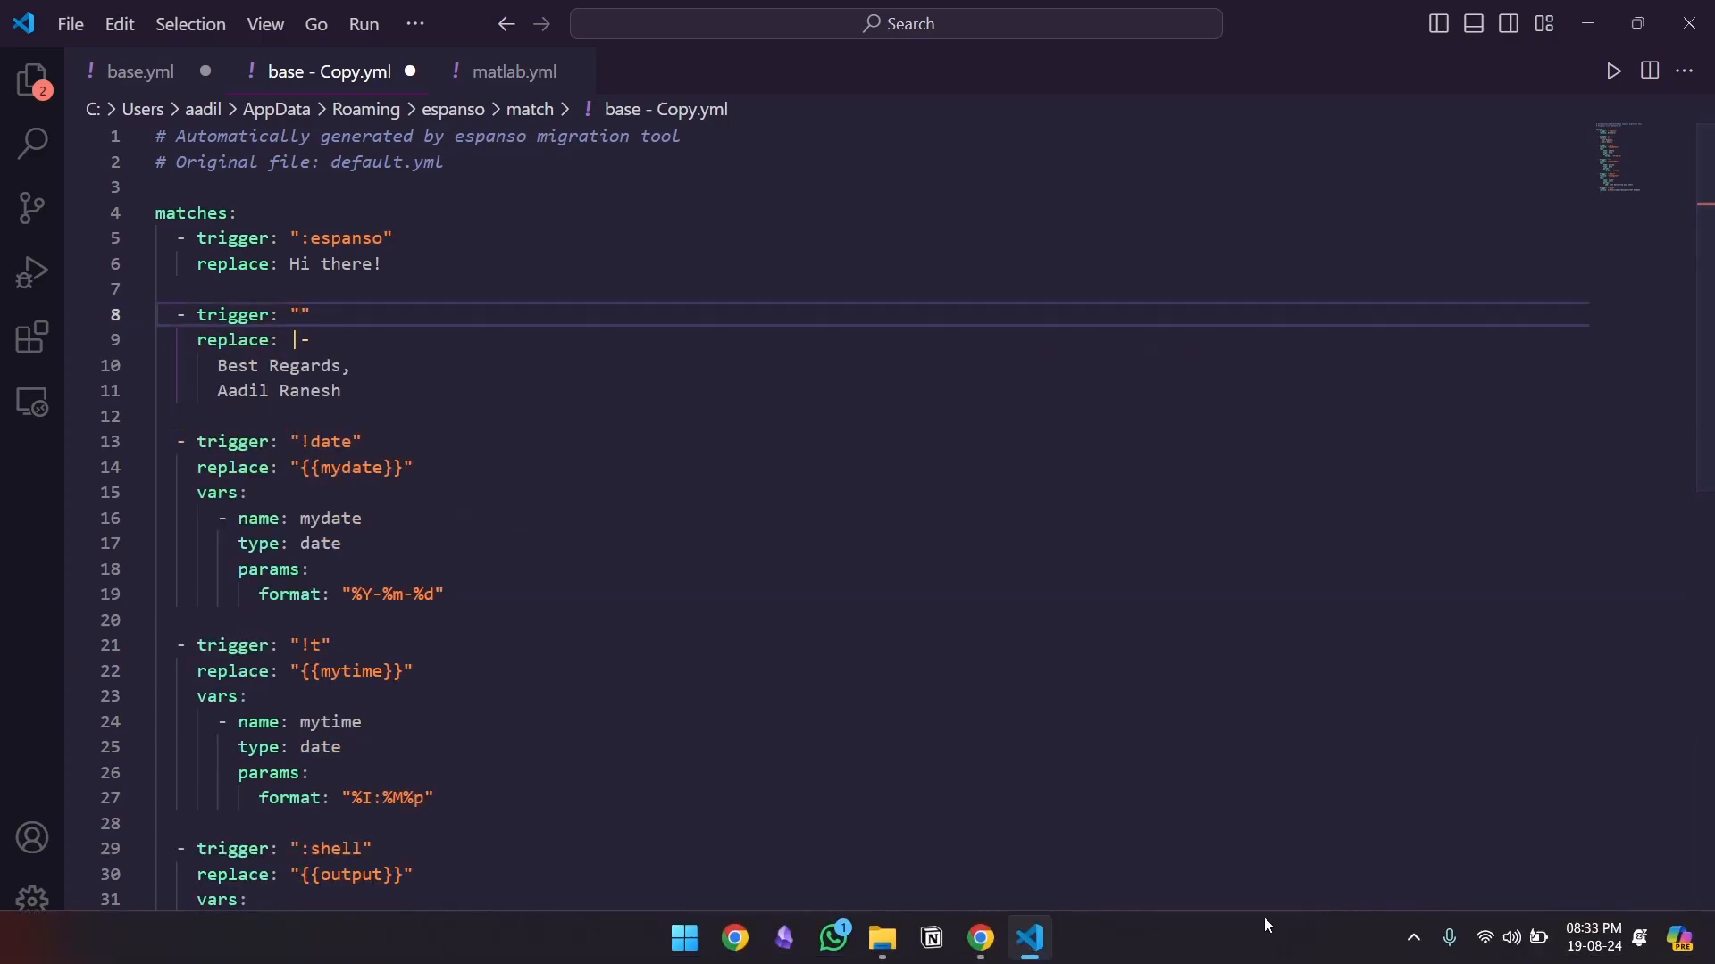
Pause Espanso's text expansion from its system-tray menu while editing
click(1413, 938)
right_click(1415, 830)
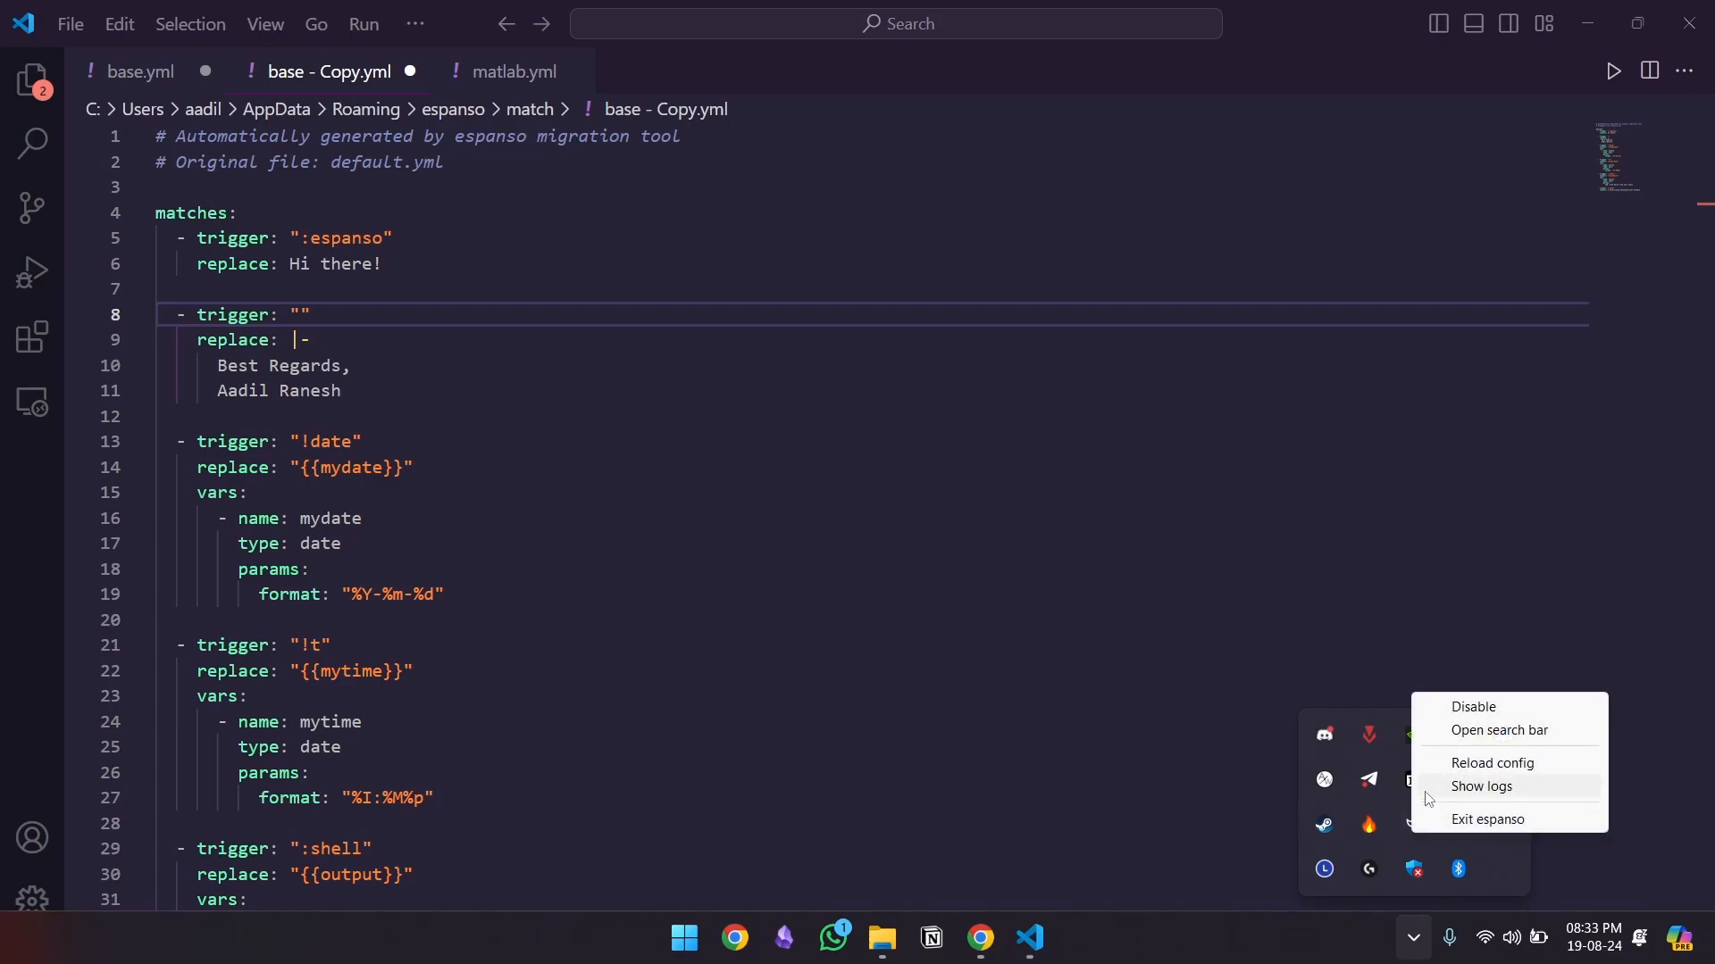
click(1470, 712)
click(342, 324)
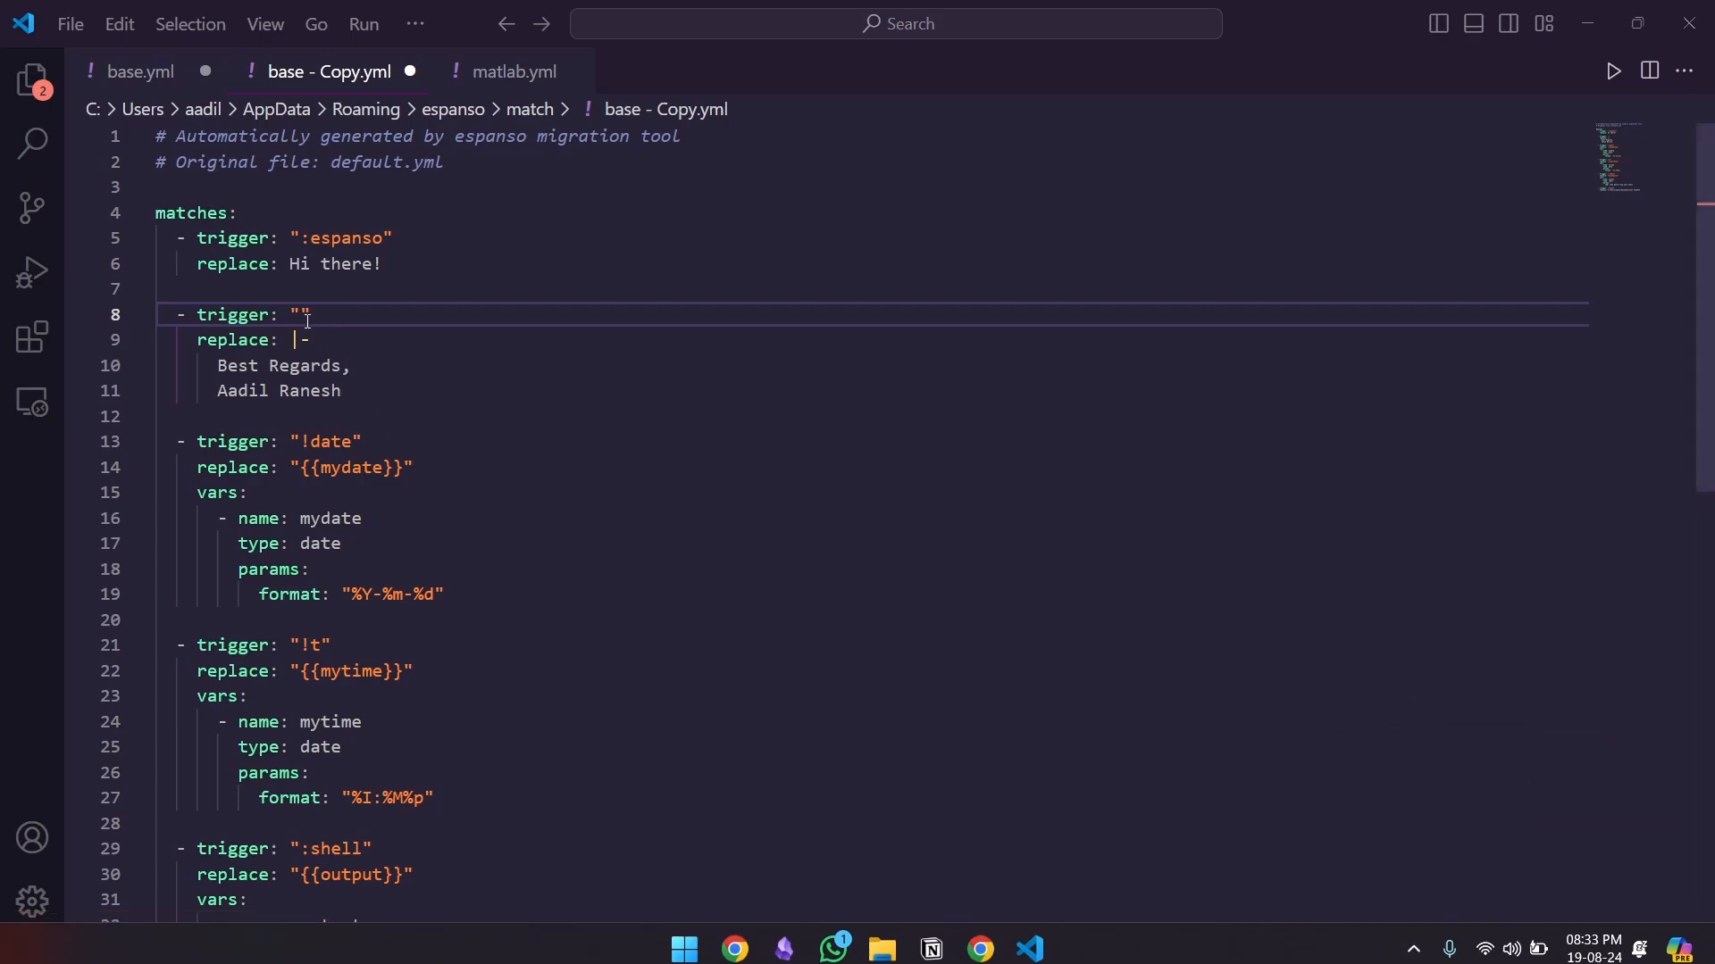
Rename the trigger to !plot and paste the MATLAB plotting block over the signature lines
text(!plot)
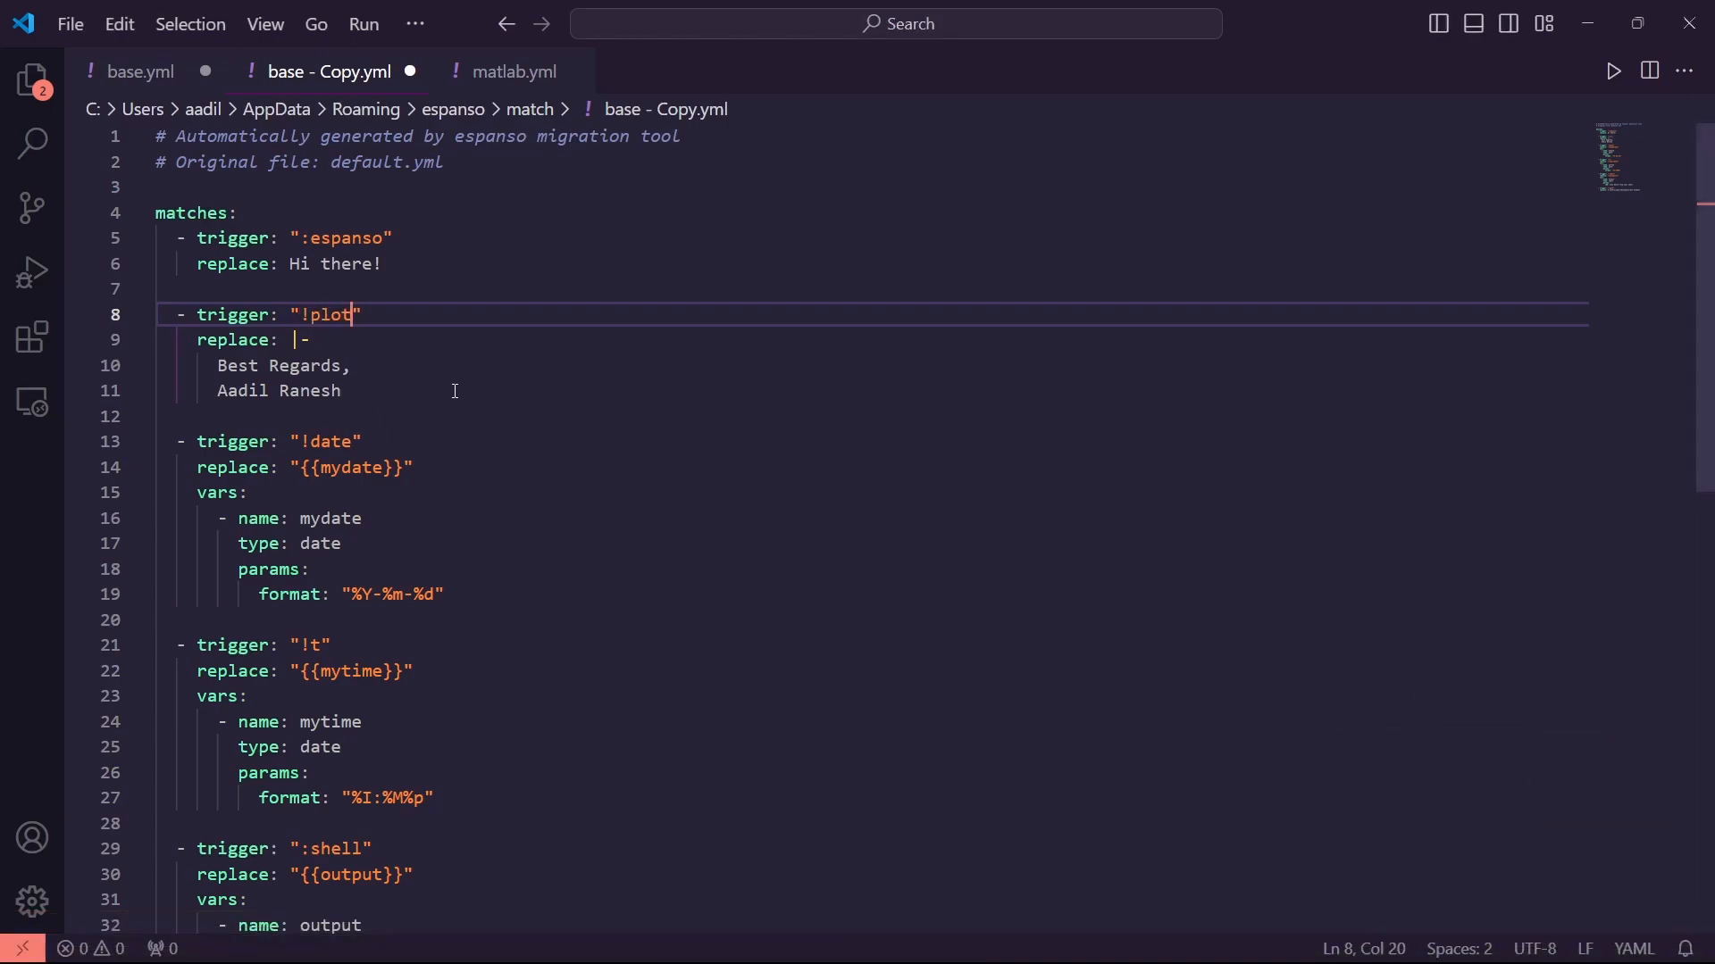
drag(353, 396, 217, 366)
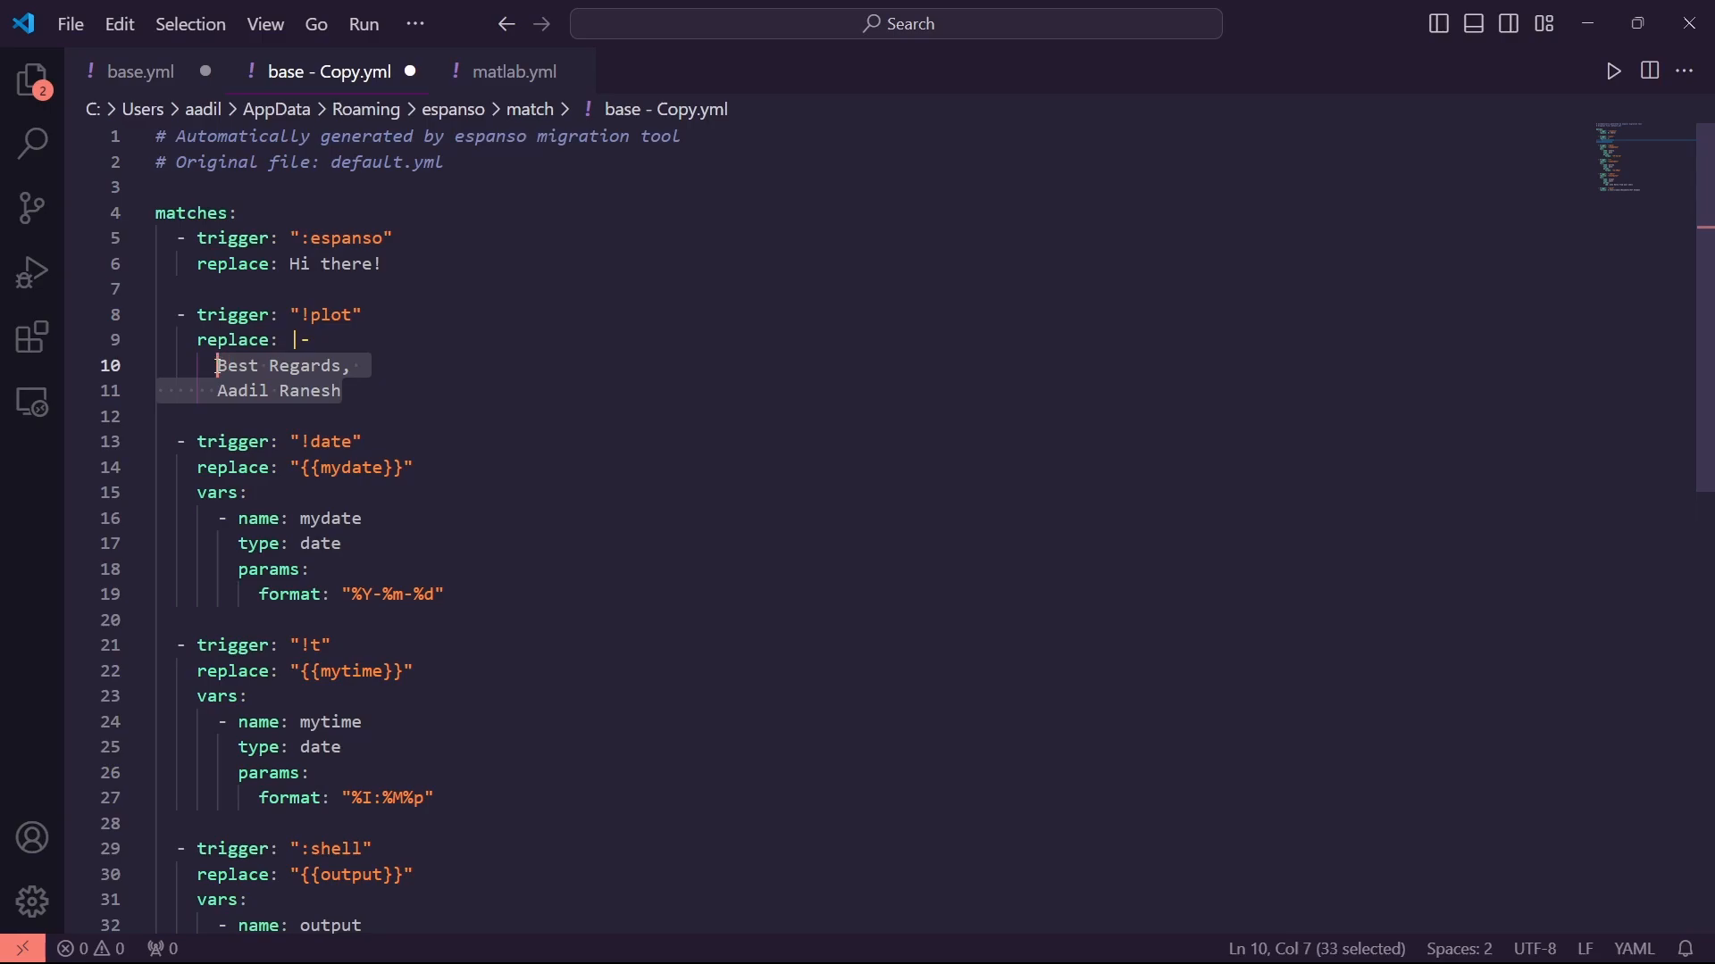
key(ctrl+v)
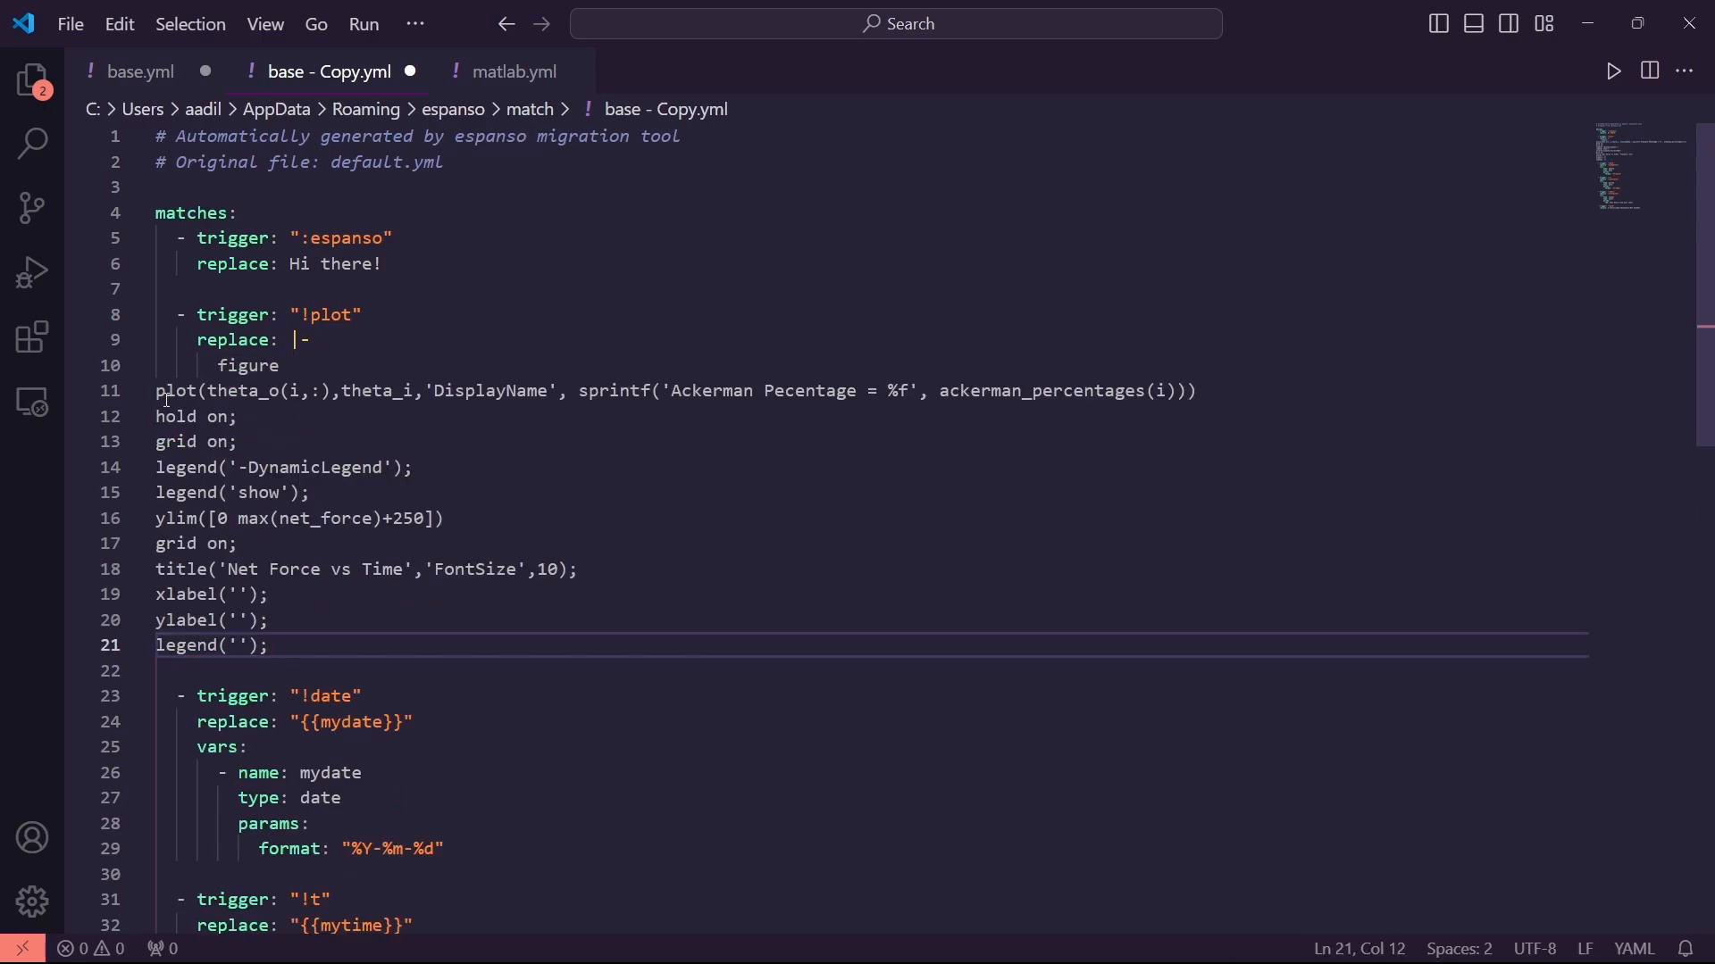
Indent the plot, hold on, grid on, DynamicLegend and legend('show') lines into the block
click(154, 395)
key(Tab)
key(Tab)
key(Tab)
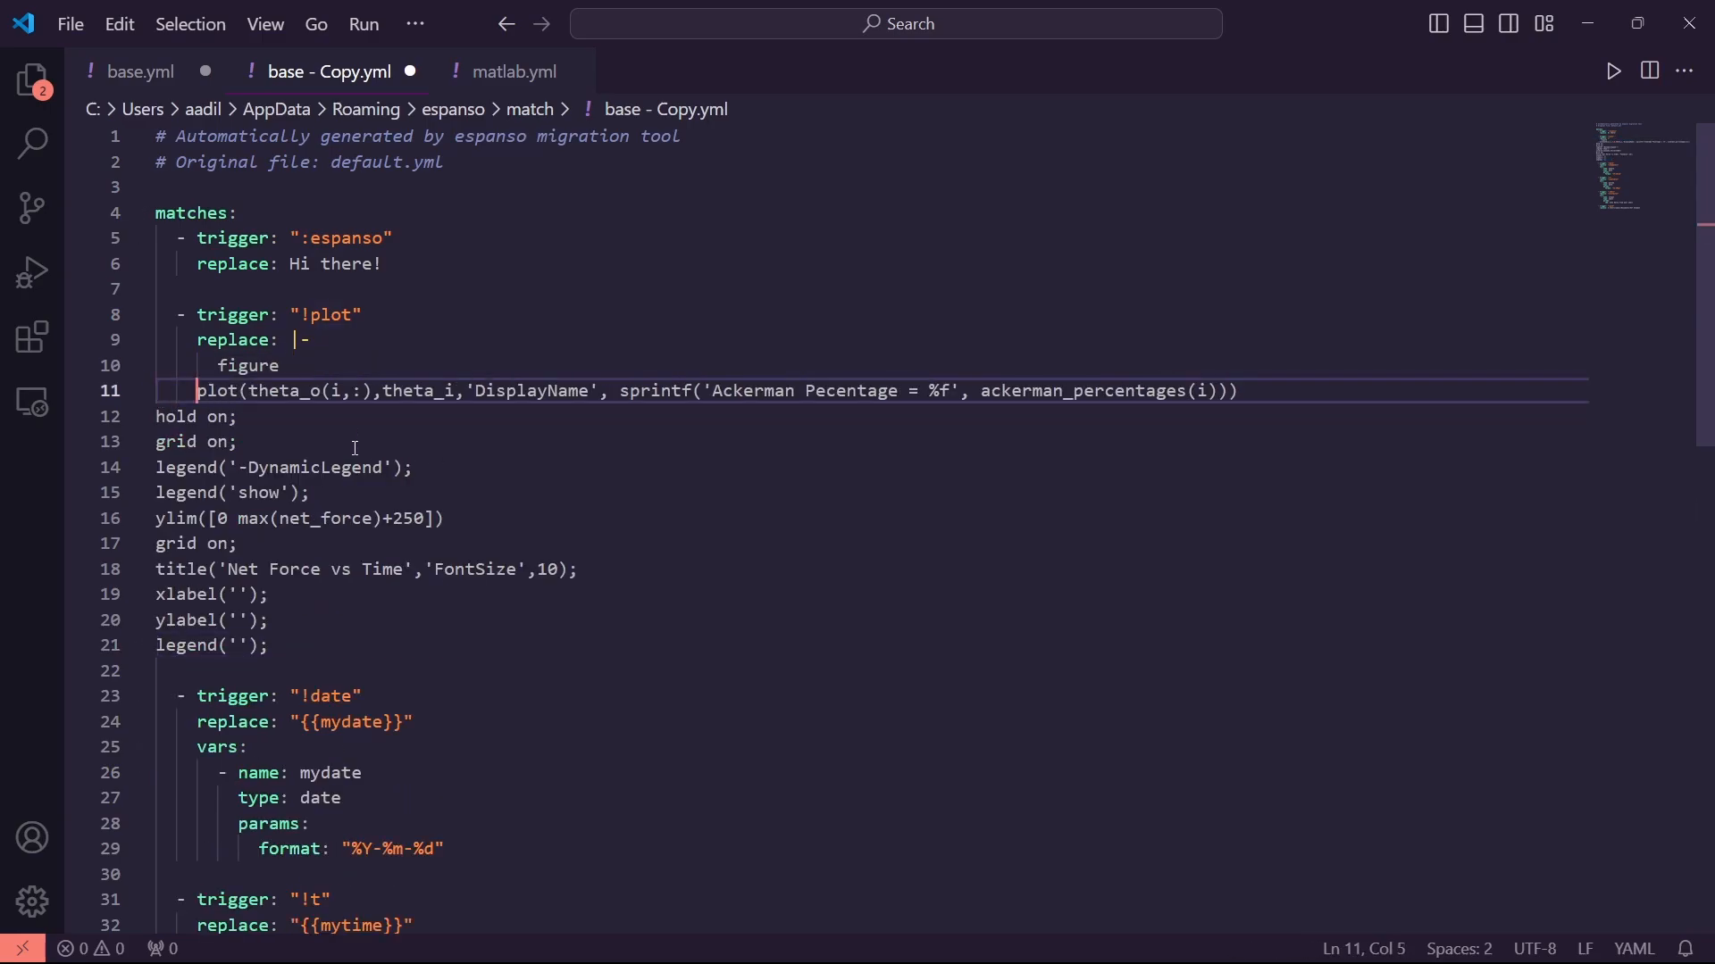
click(159, 418)
key(Tab)
key(Tab)
key(Tab)
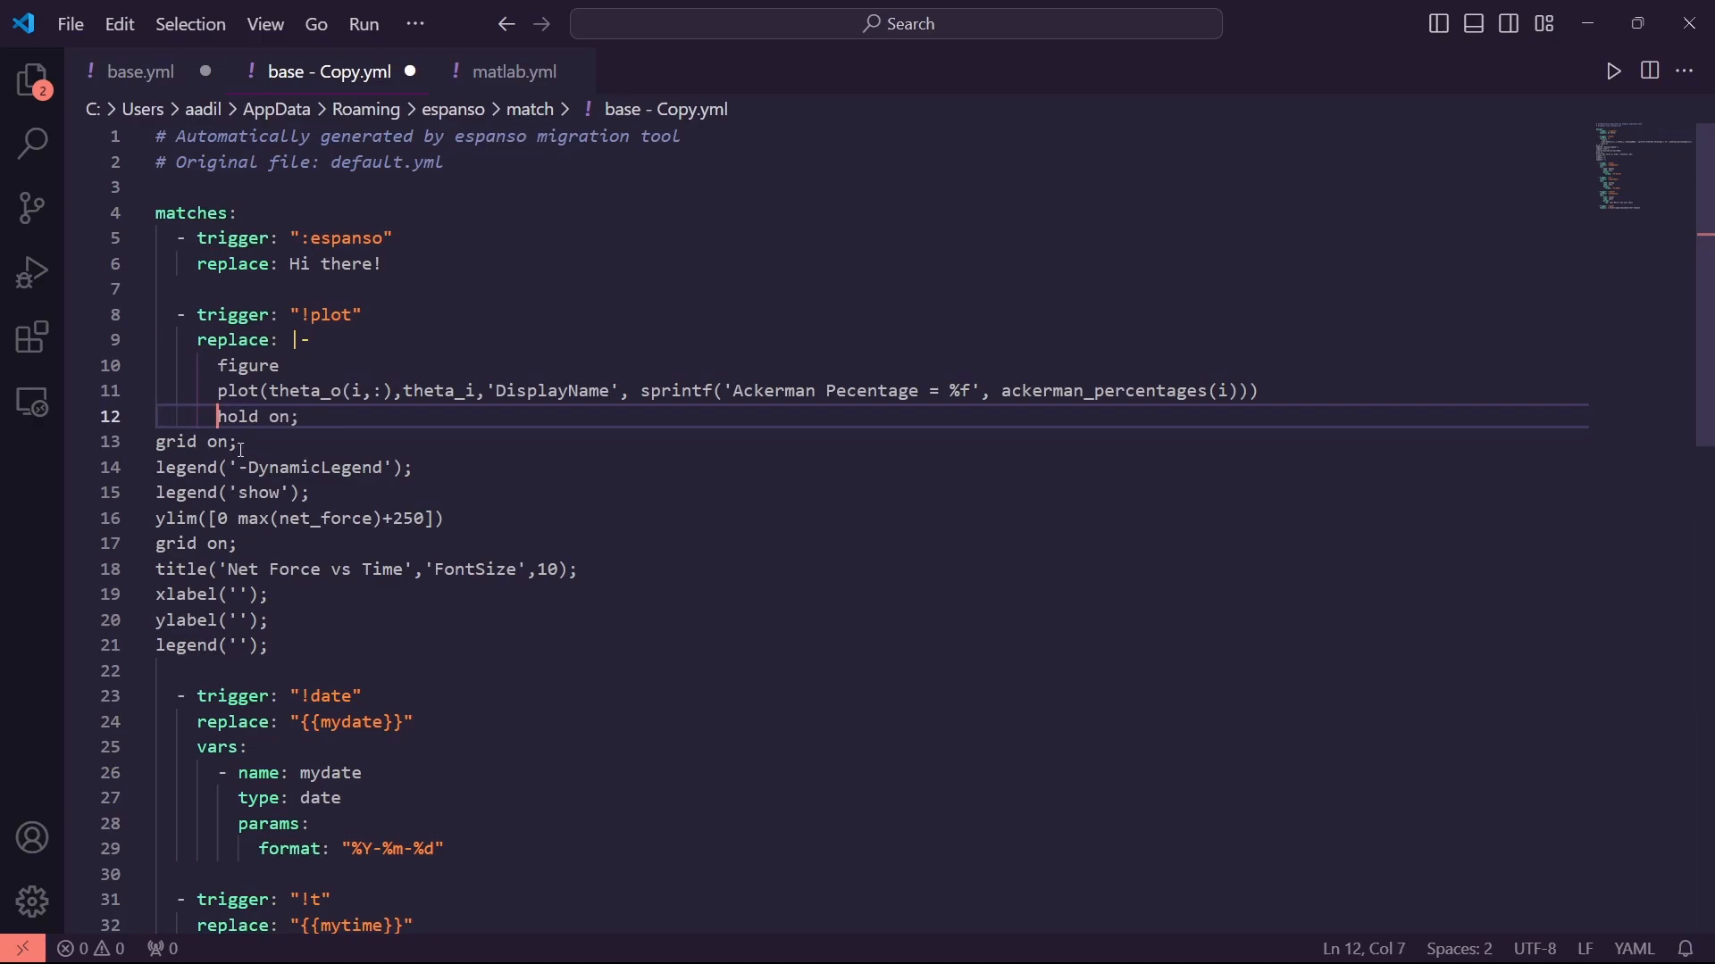
click(164, 437)
key(Tab)
key(Tab)
key(Tab)
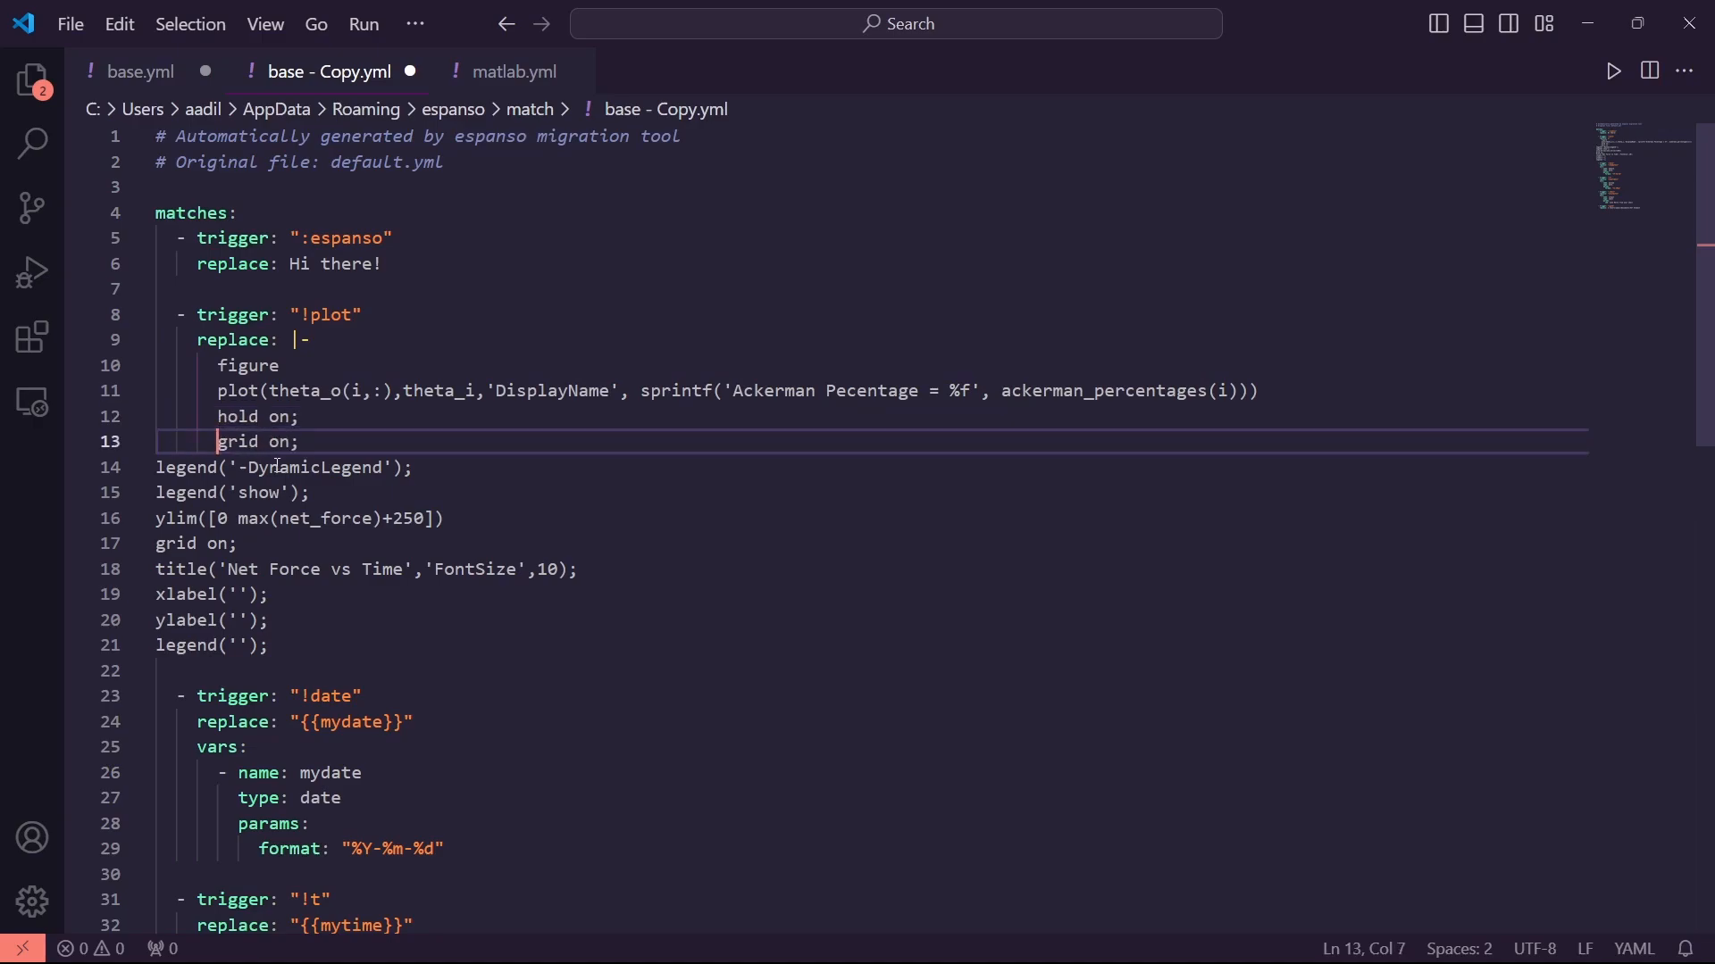
click(165, 468)
click(156, 468)
key(Tab)
key(Tab)
key(Tab)
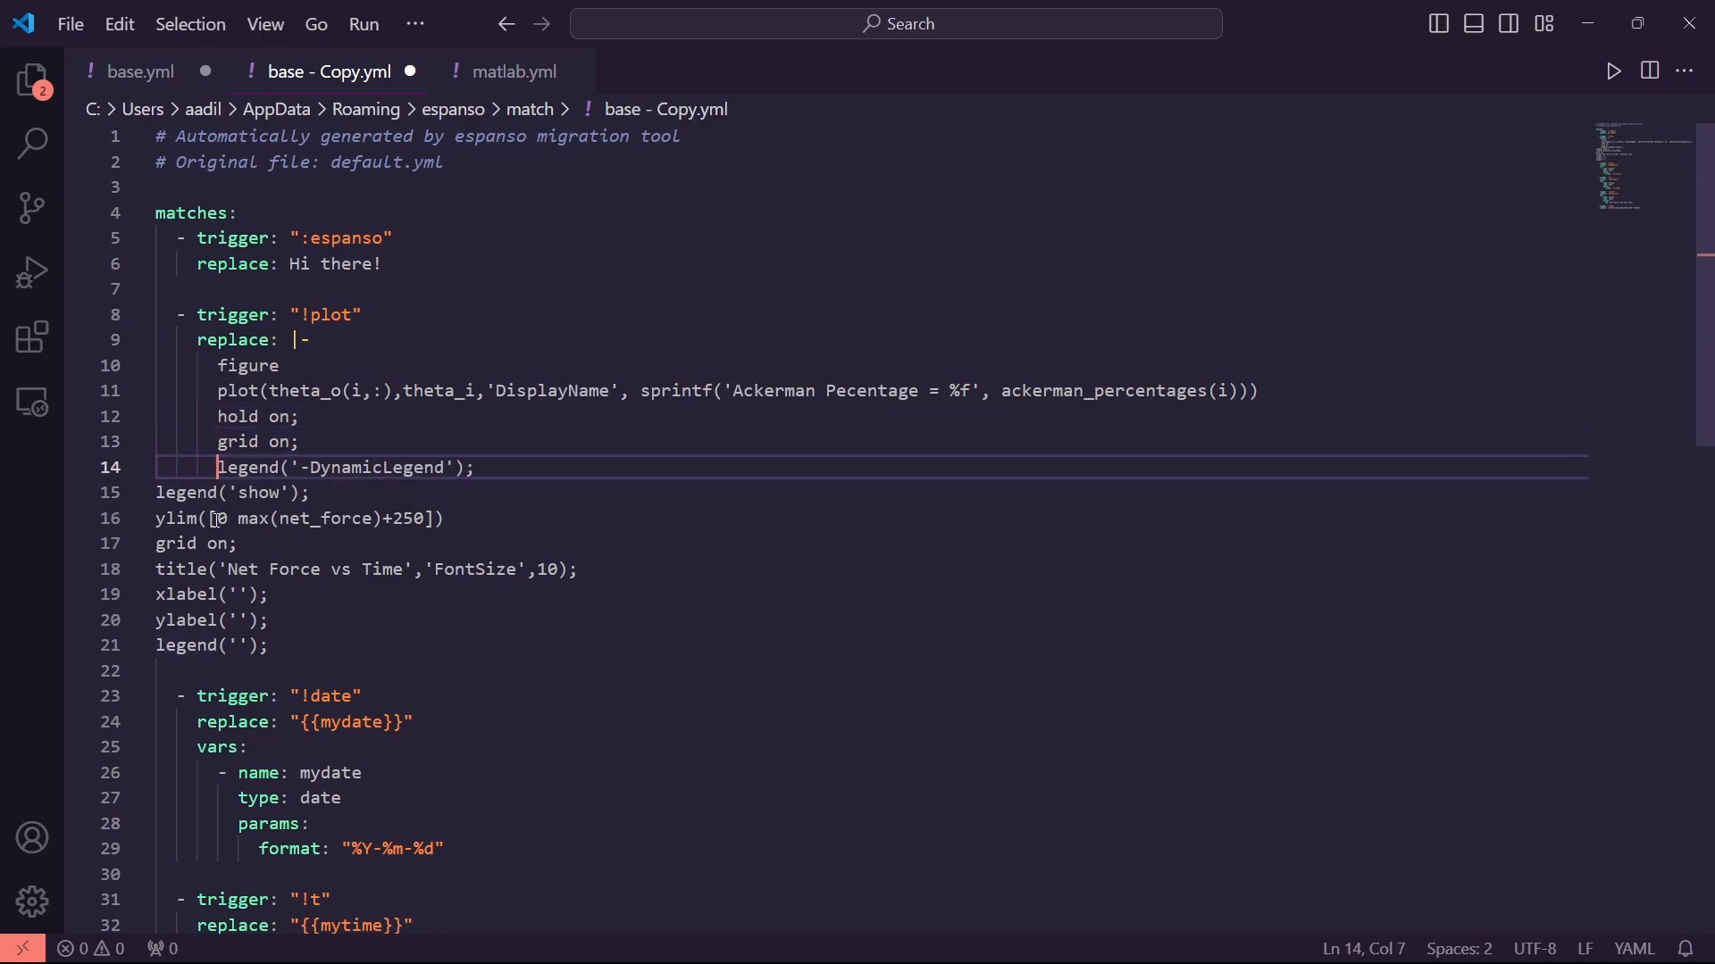
click(153, 494)
key(Tab)
Indent the ylim line and keep grid on on its own indented line
key(Tab)
key(Tab)
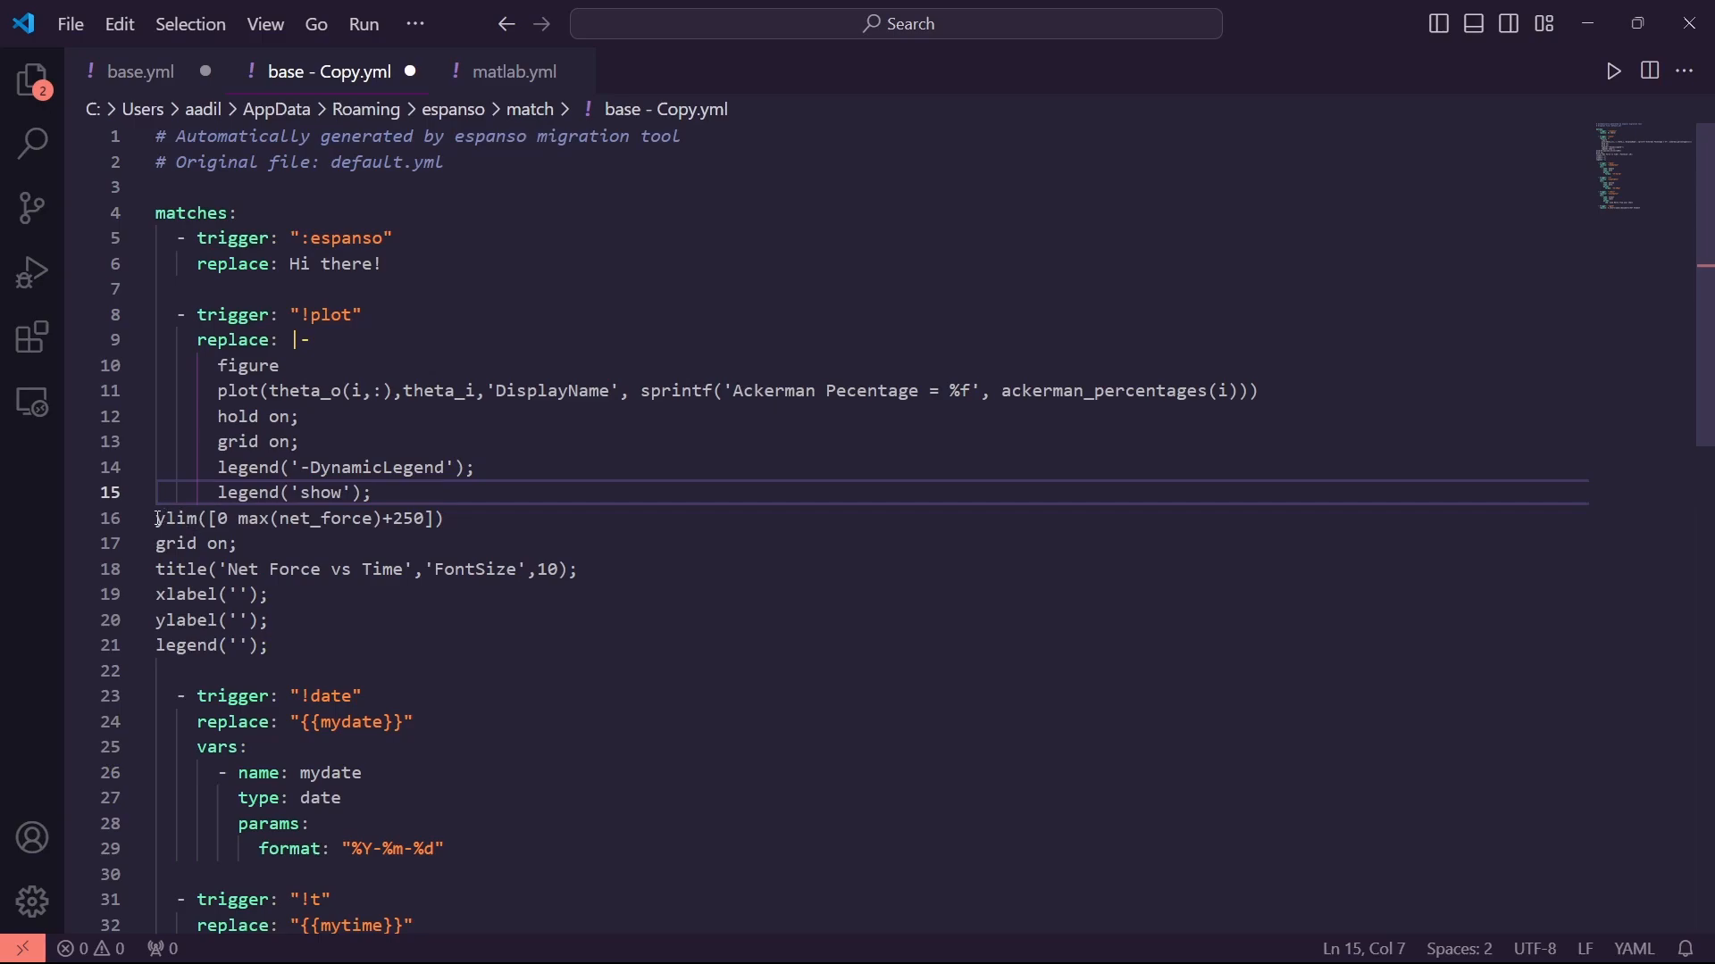
click(159, 519)
key(Tab)
key(Tab)
key(Tab)
click(163, 544)
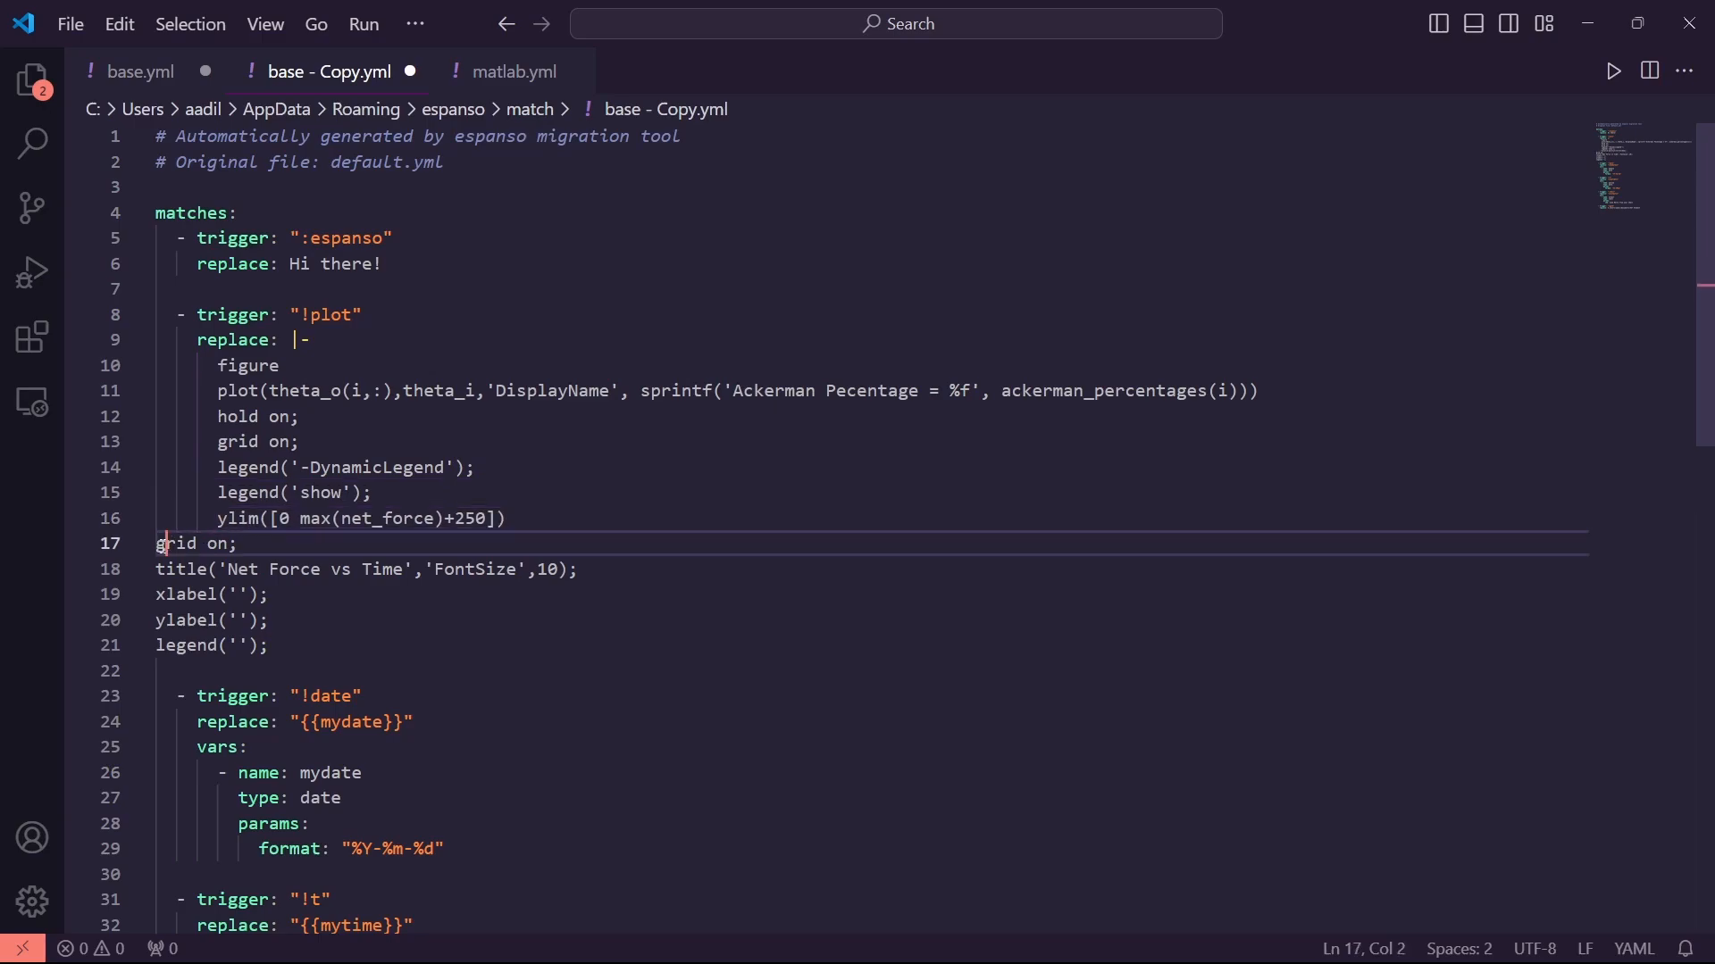
Indent the title, xlabel and ylabel lines, then change the trigger from !plot to :plot
key(Tab)
key(BackSpace)
key(Left)
key(BackSpace)
key(Return)
click(149, 575)
key(Tab)
key(Tab)
key(Tab)
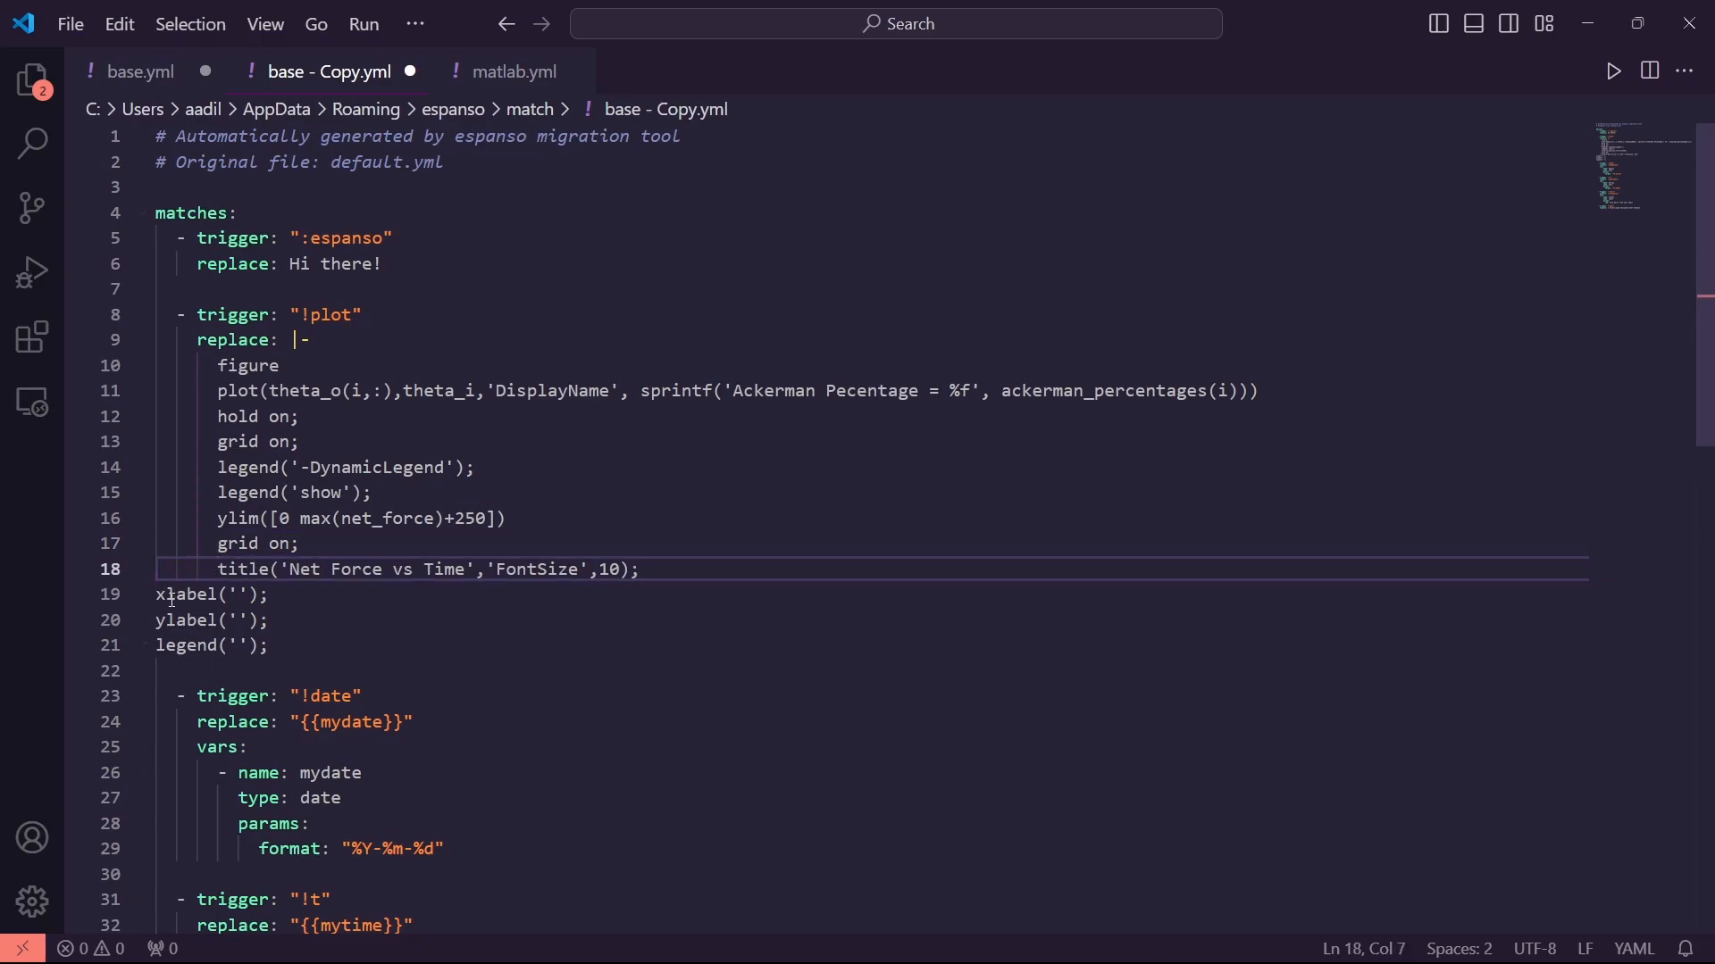
key(Tab)
key(shift+Tab)
click(152, 594)
key(Tab)
key(Tab)
key(Tab)
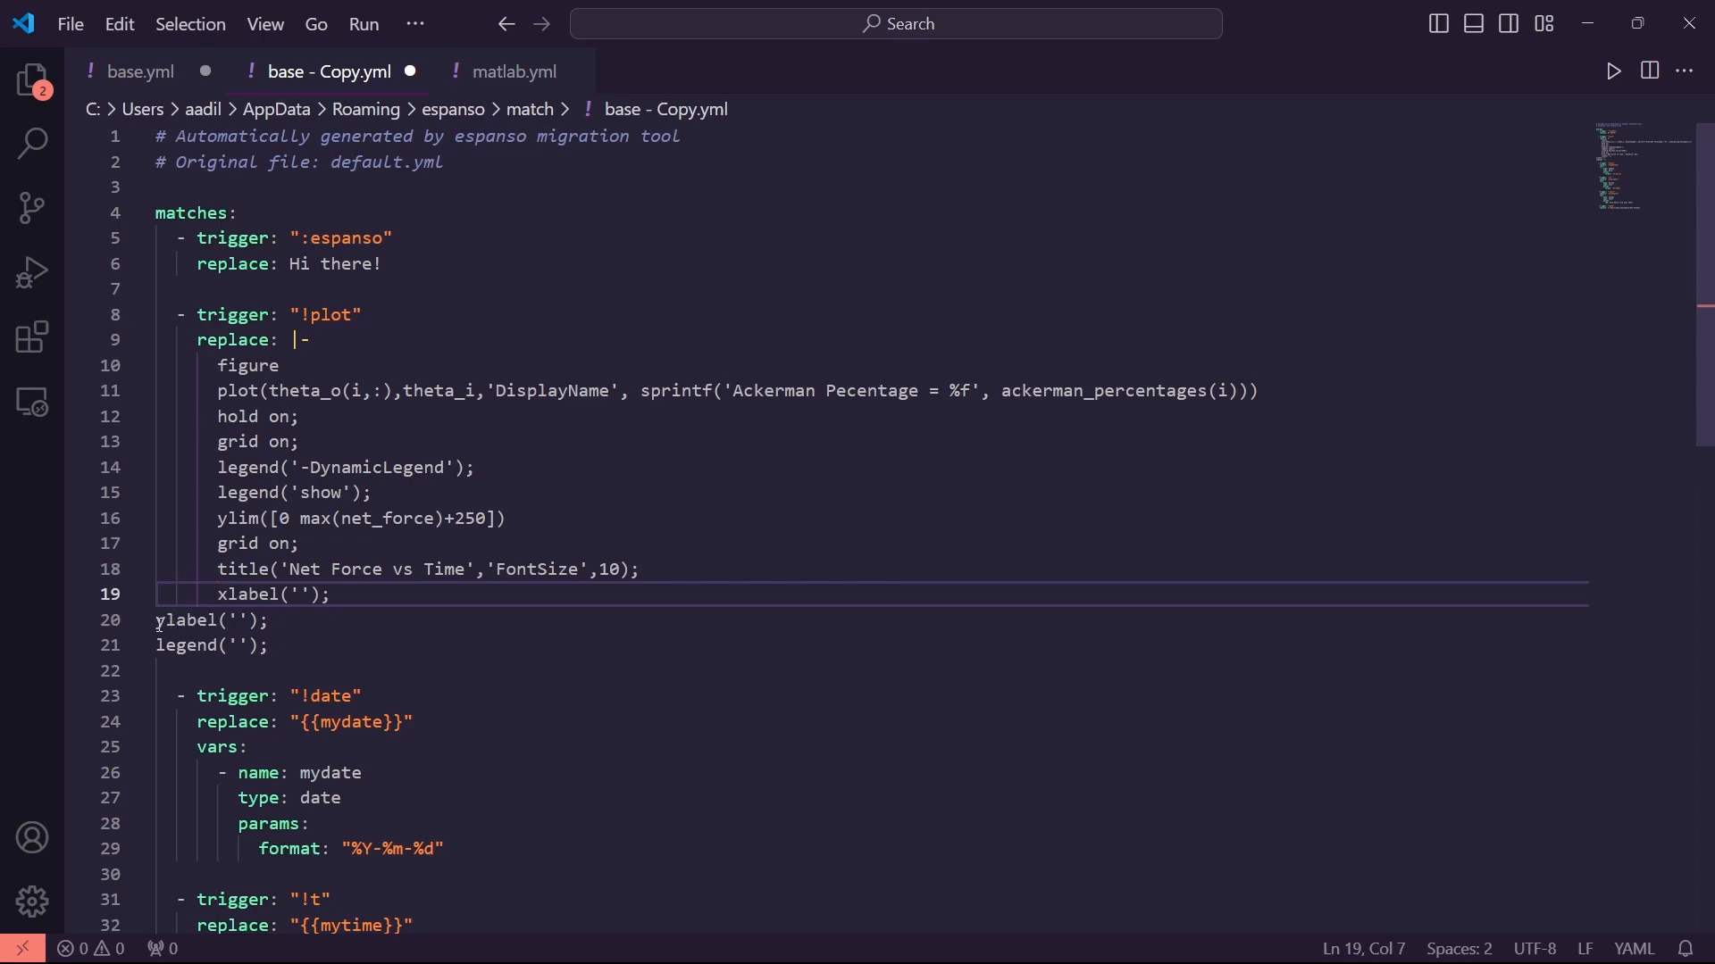
click(160, 622)
key(Tab)
key(Tab)
key(Tab)
click(162, 649)
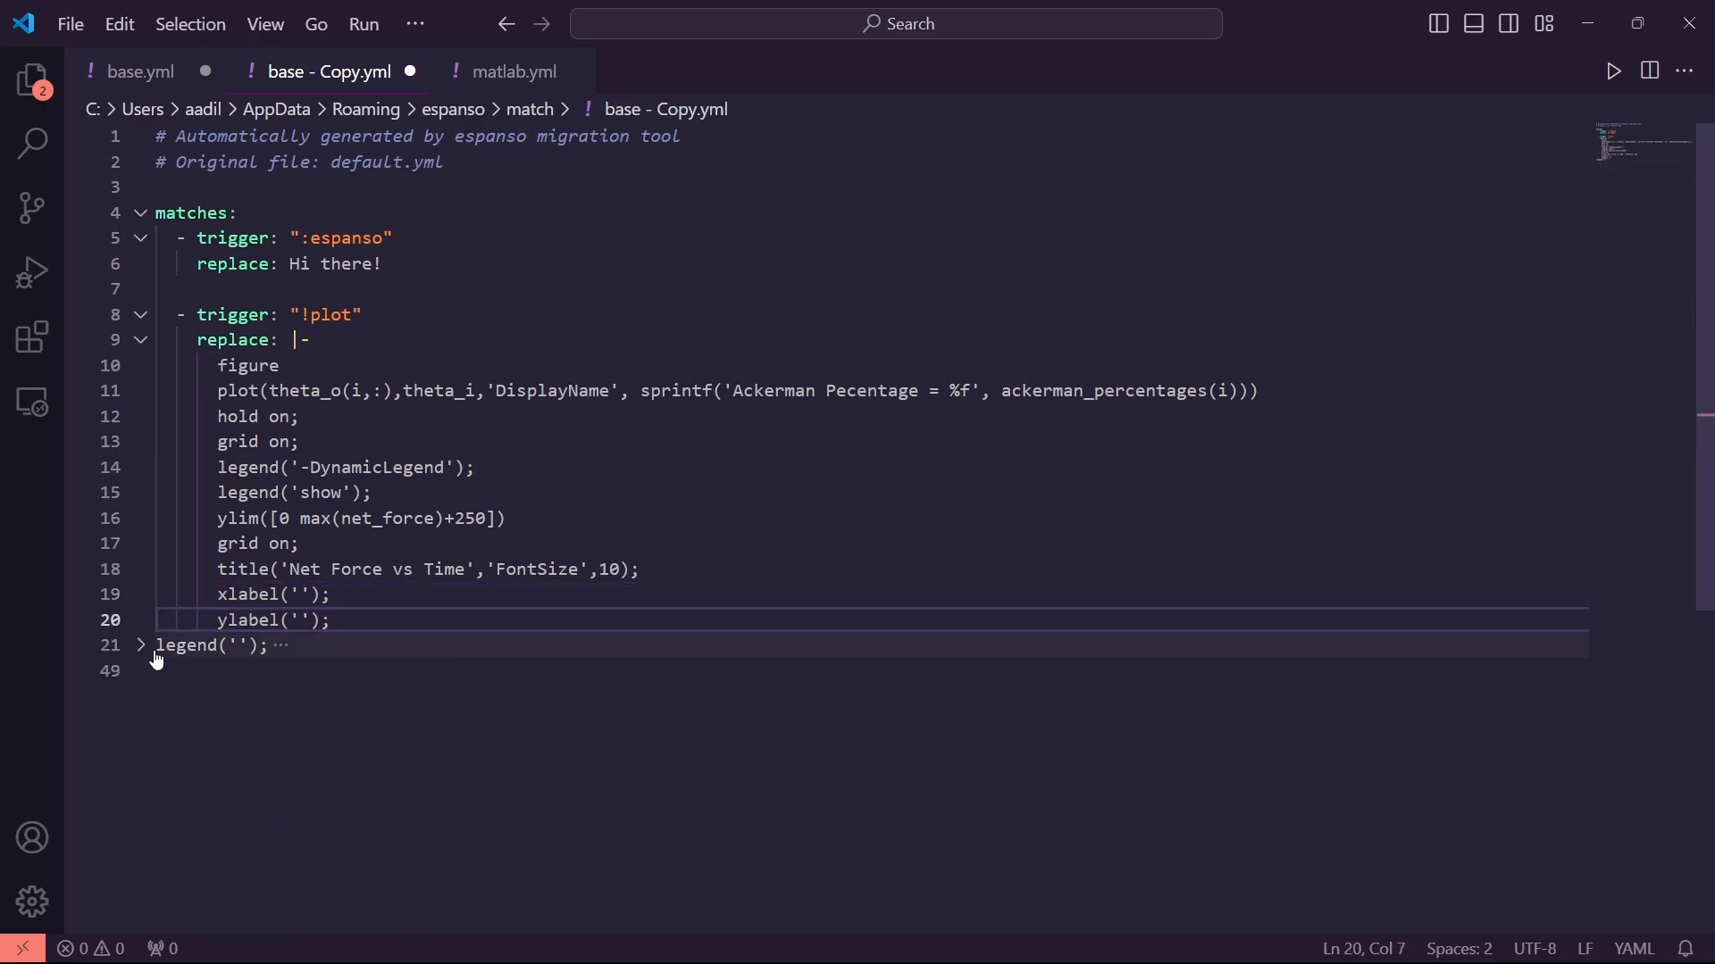
key(Tab)
key(Tab)
key(Tab)
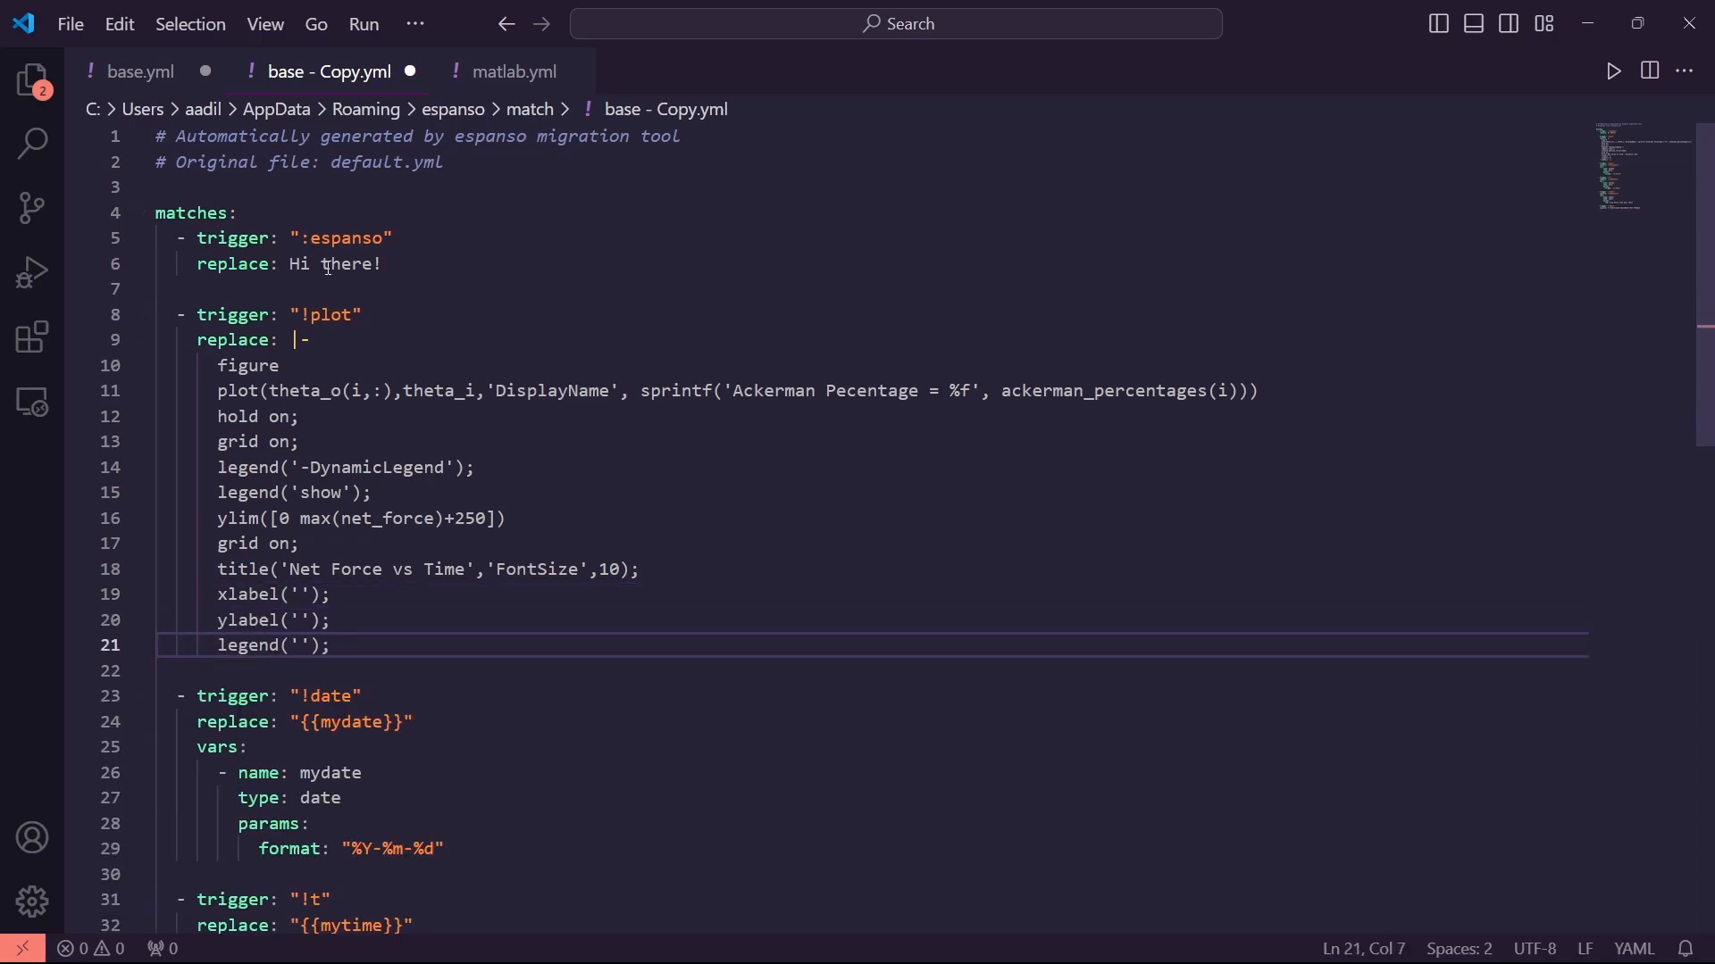
click(308, 318)
key(BackSpace)
Change the :espanso trigger to me.name and replace "Hi there!" with the user's quoted full name
text(:)
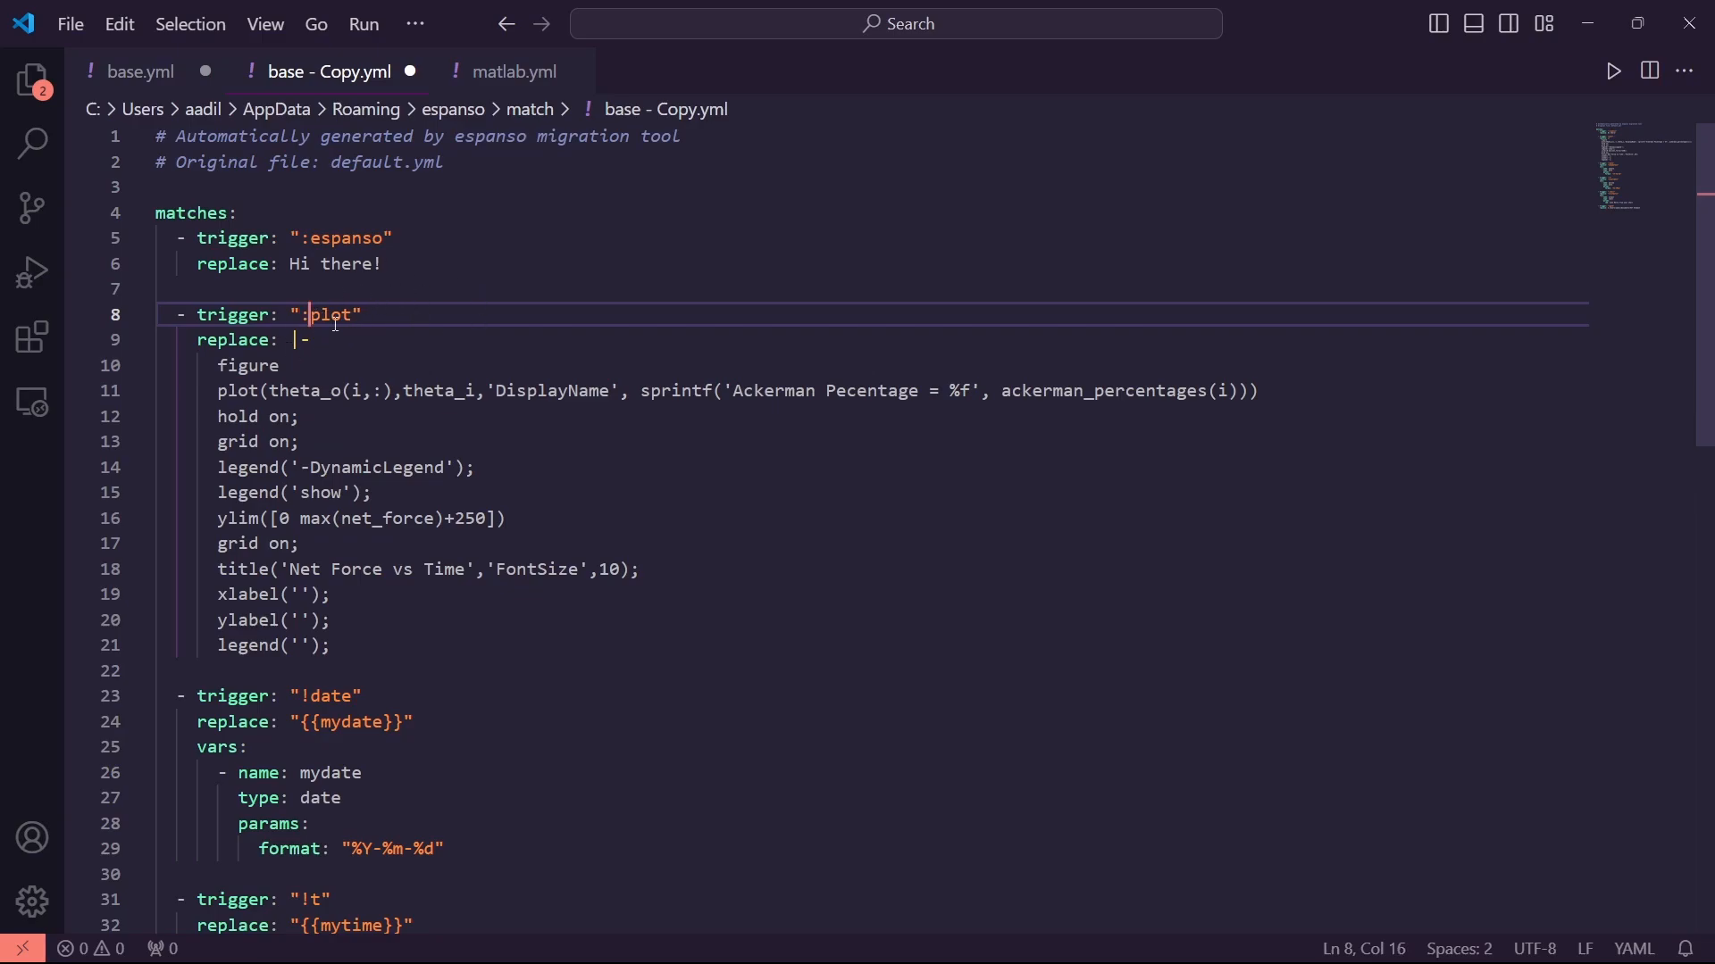
drag(385, 237, 302, 240)
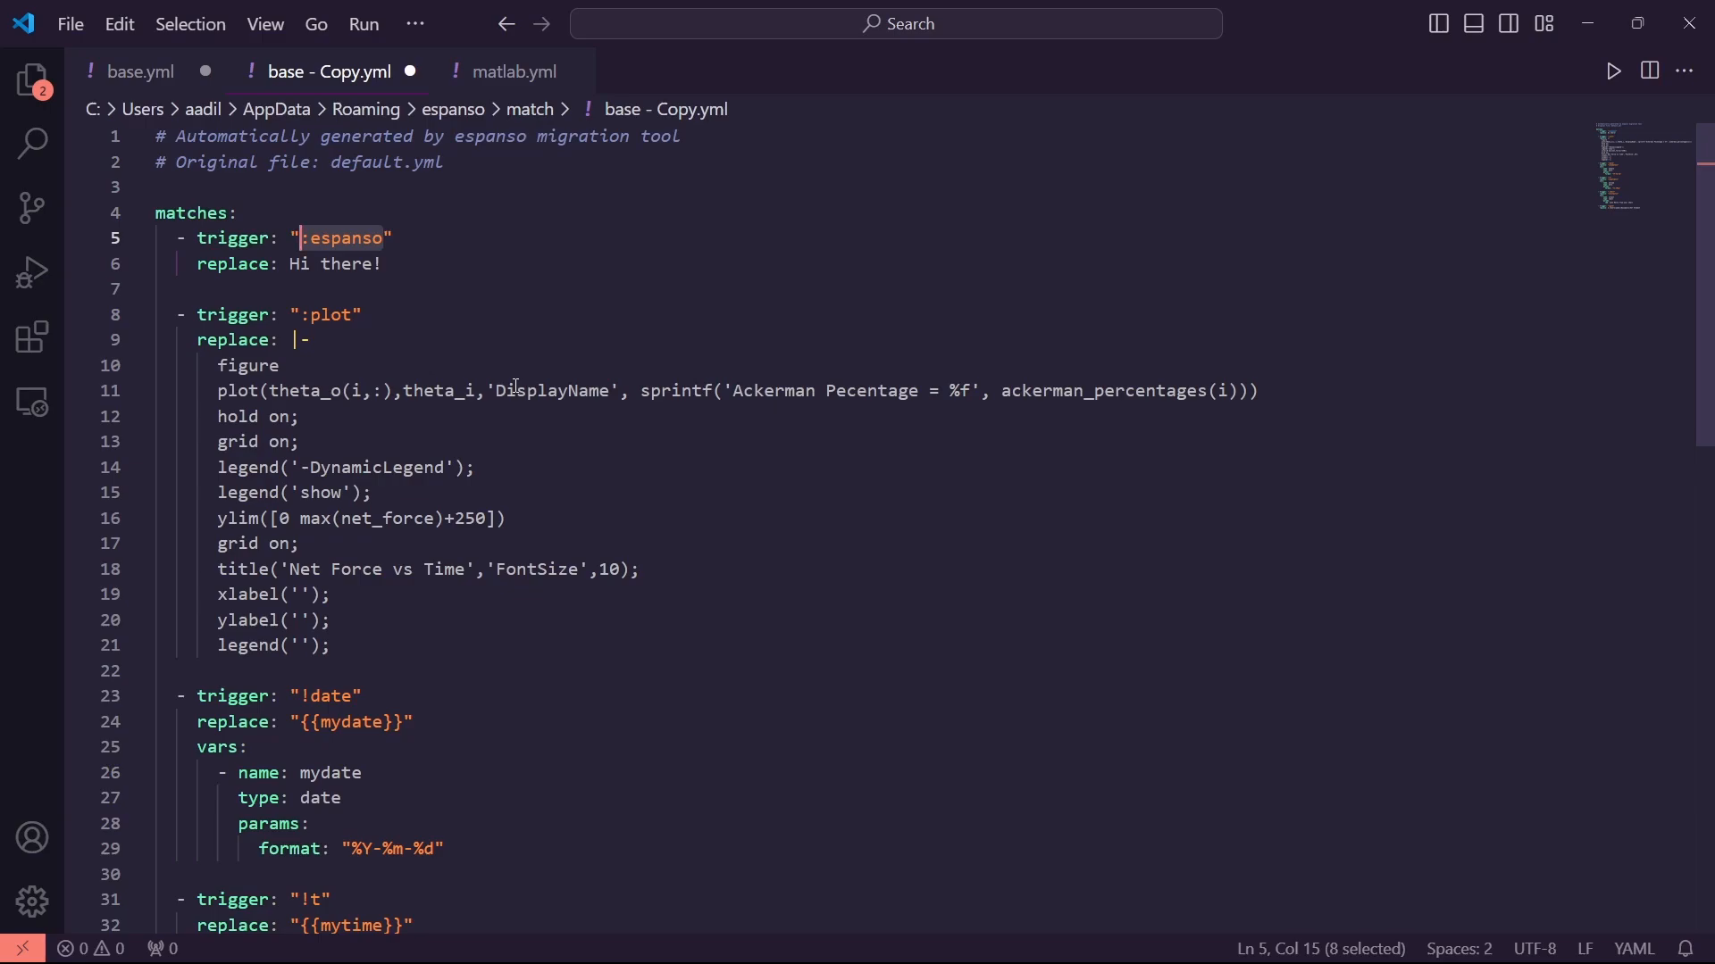
text(me.name)
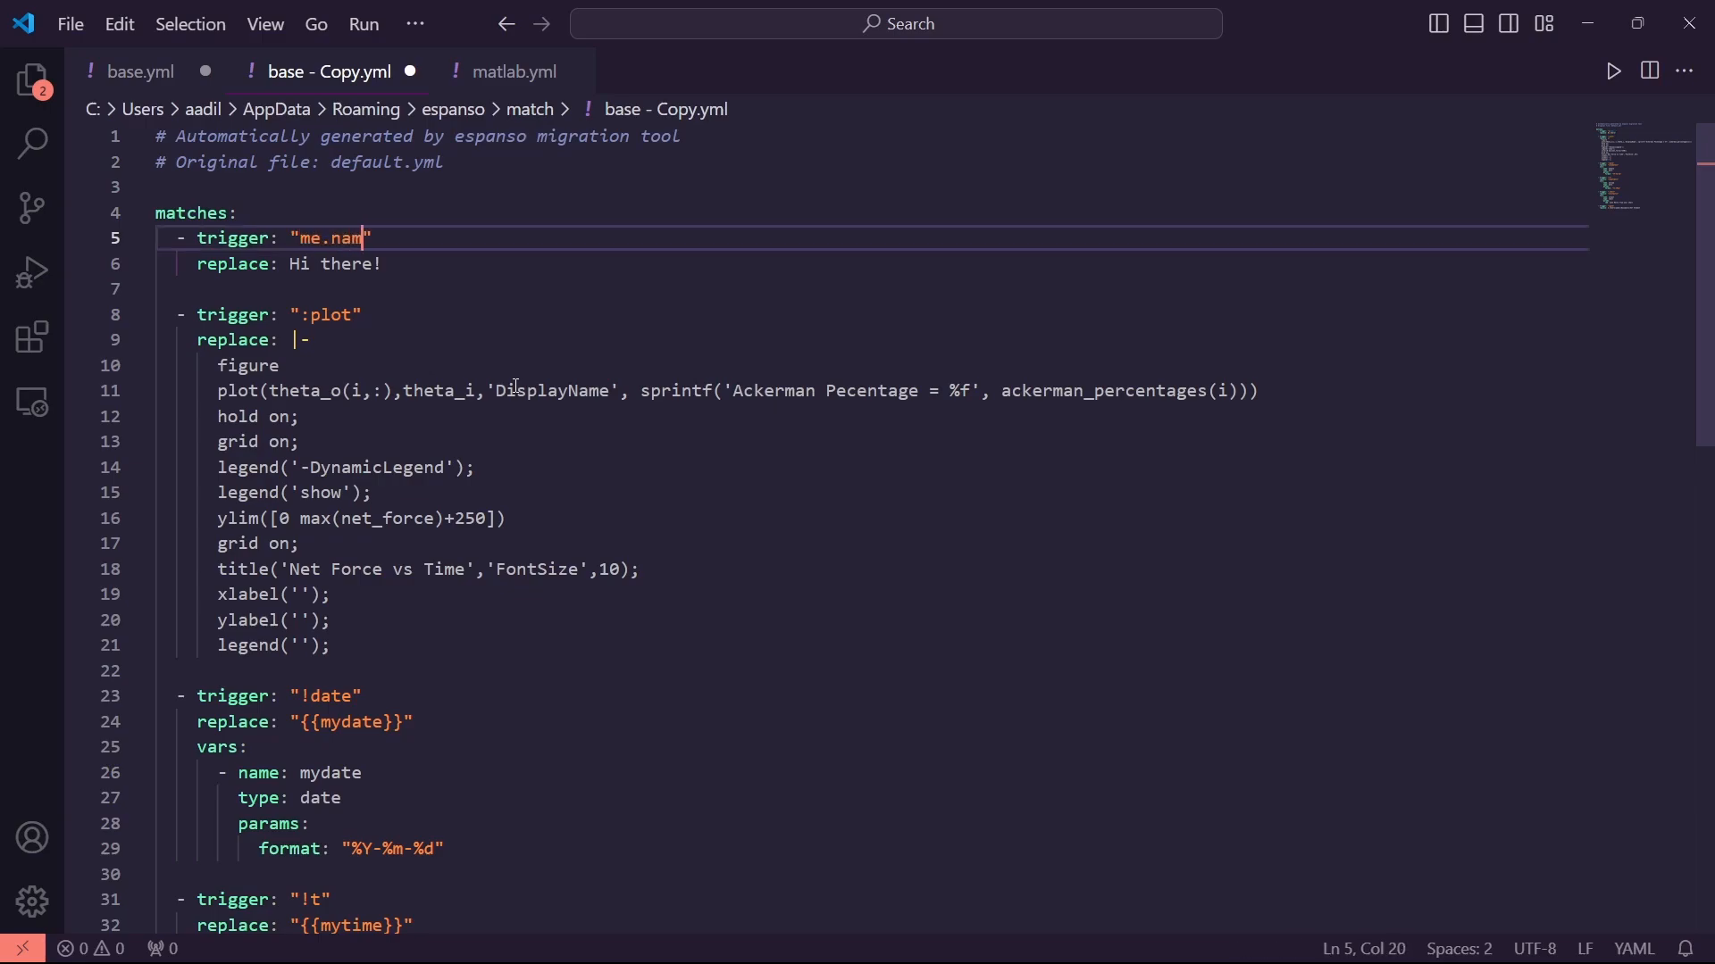
drag(385, 264, 291, 265)
text(")
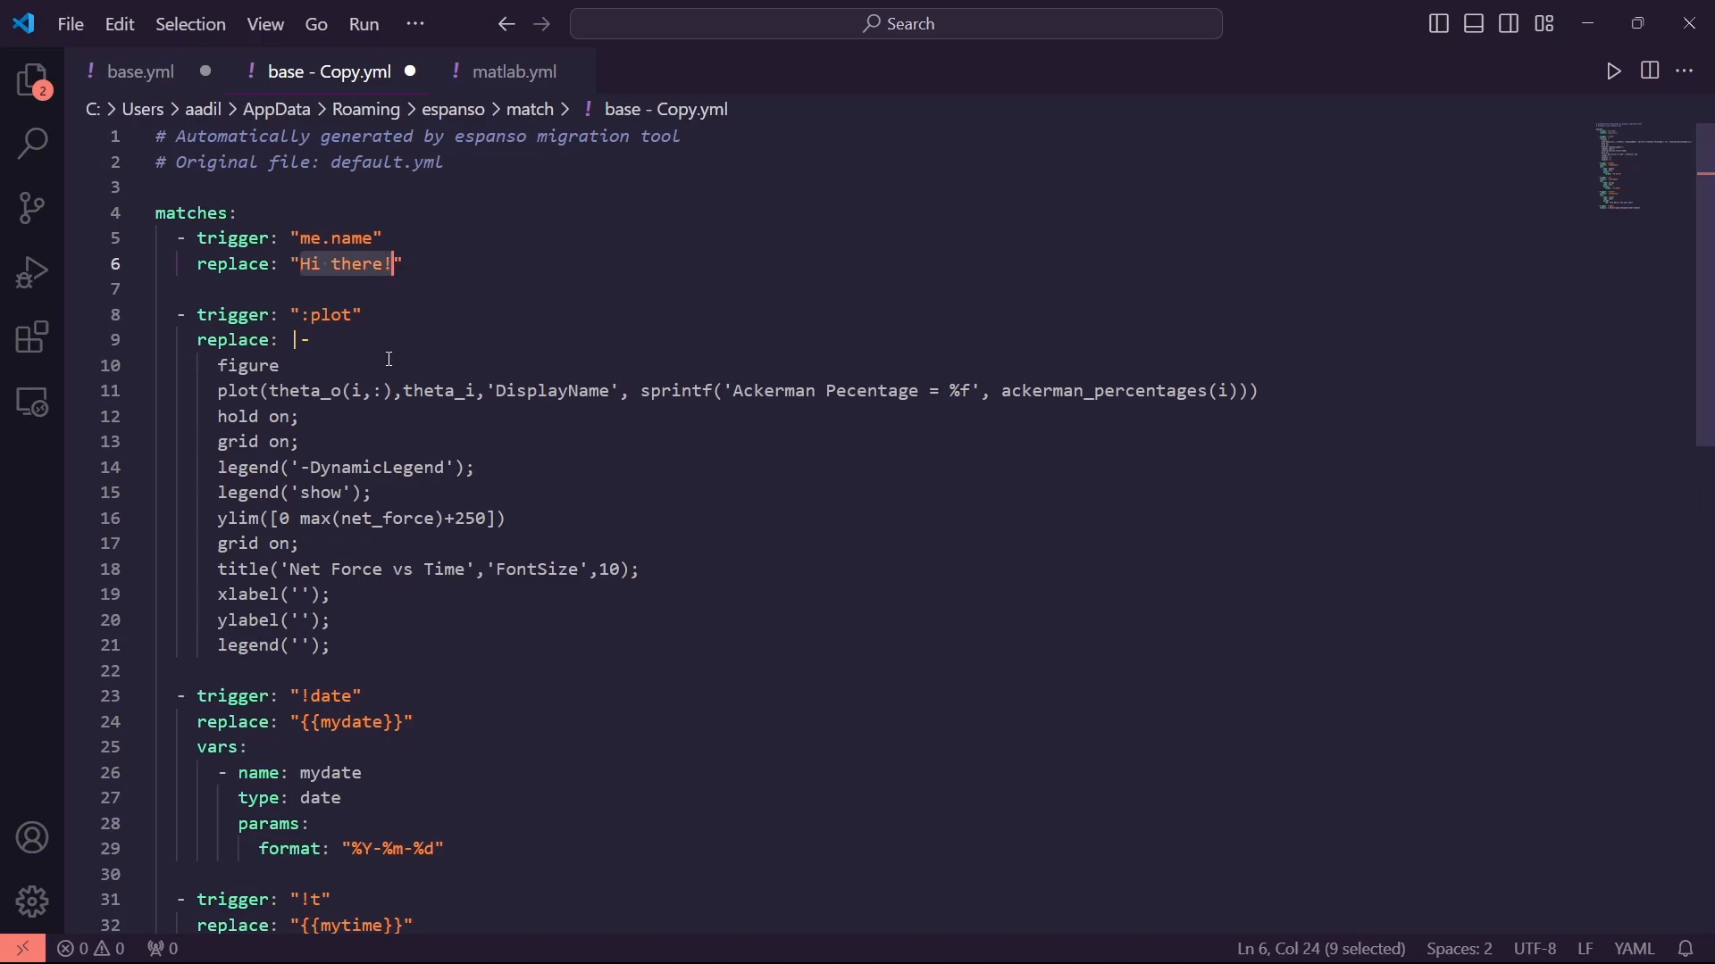
key(BackSpace)
text(Aadil )
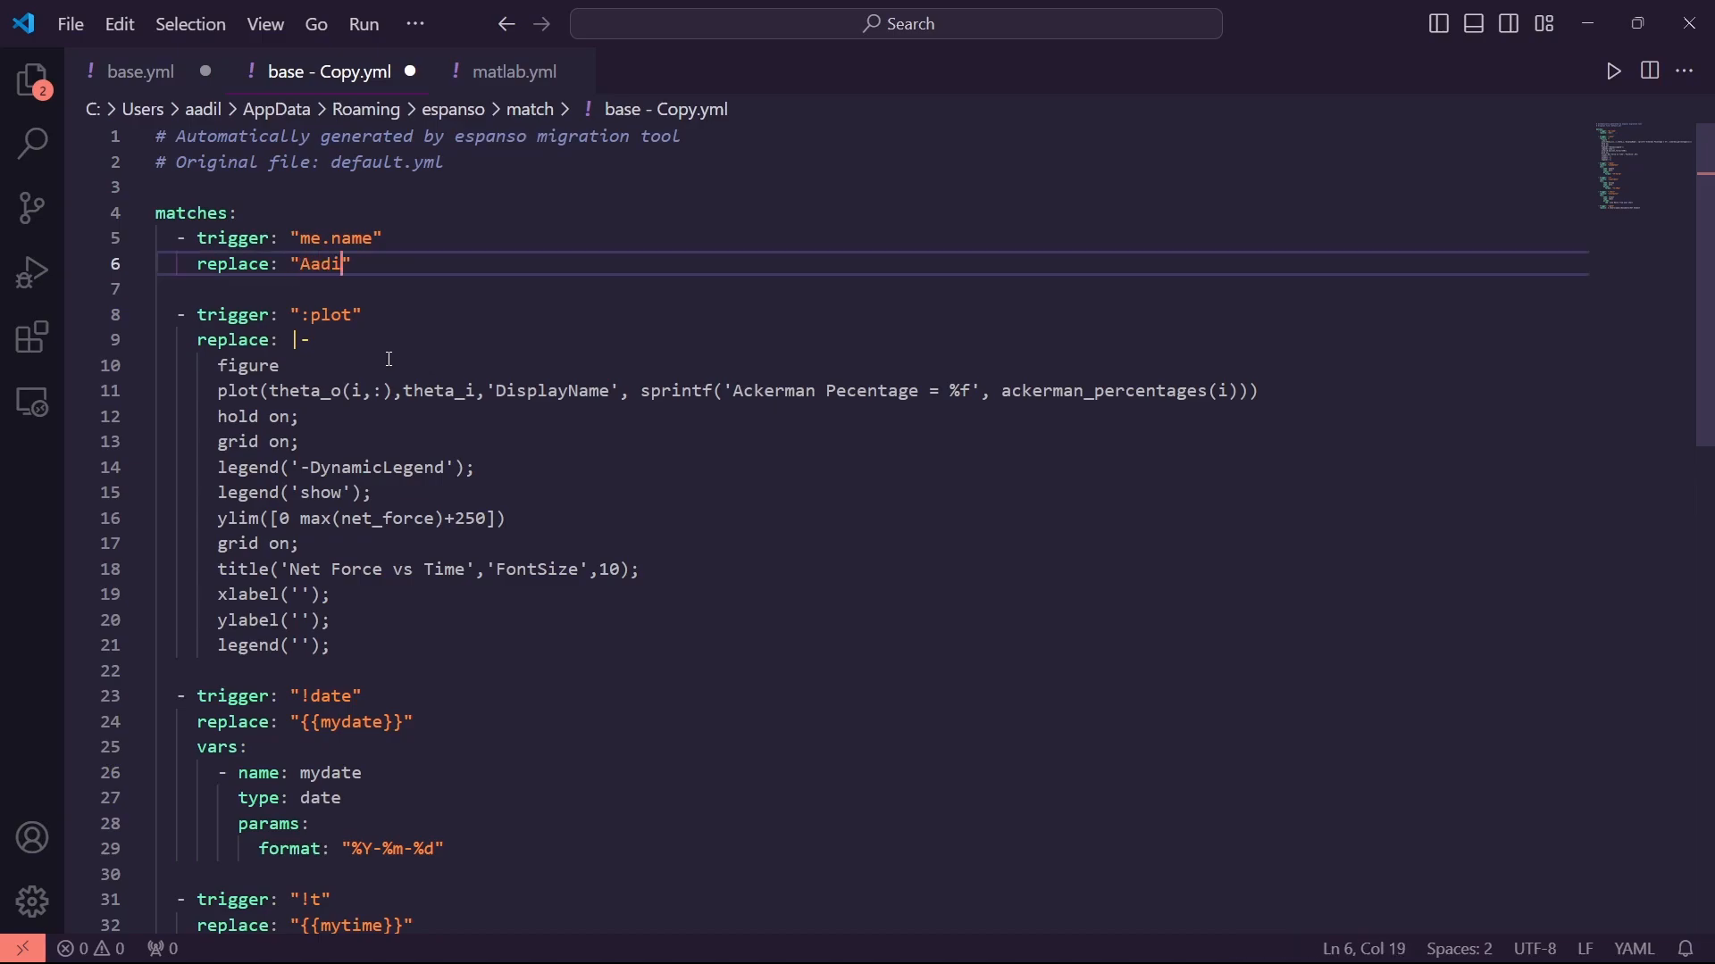
text(Ranesh)
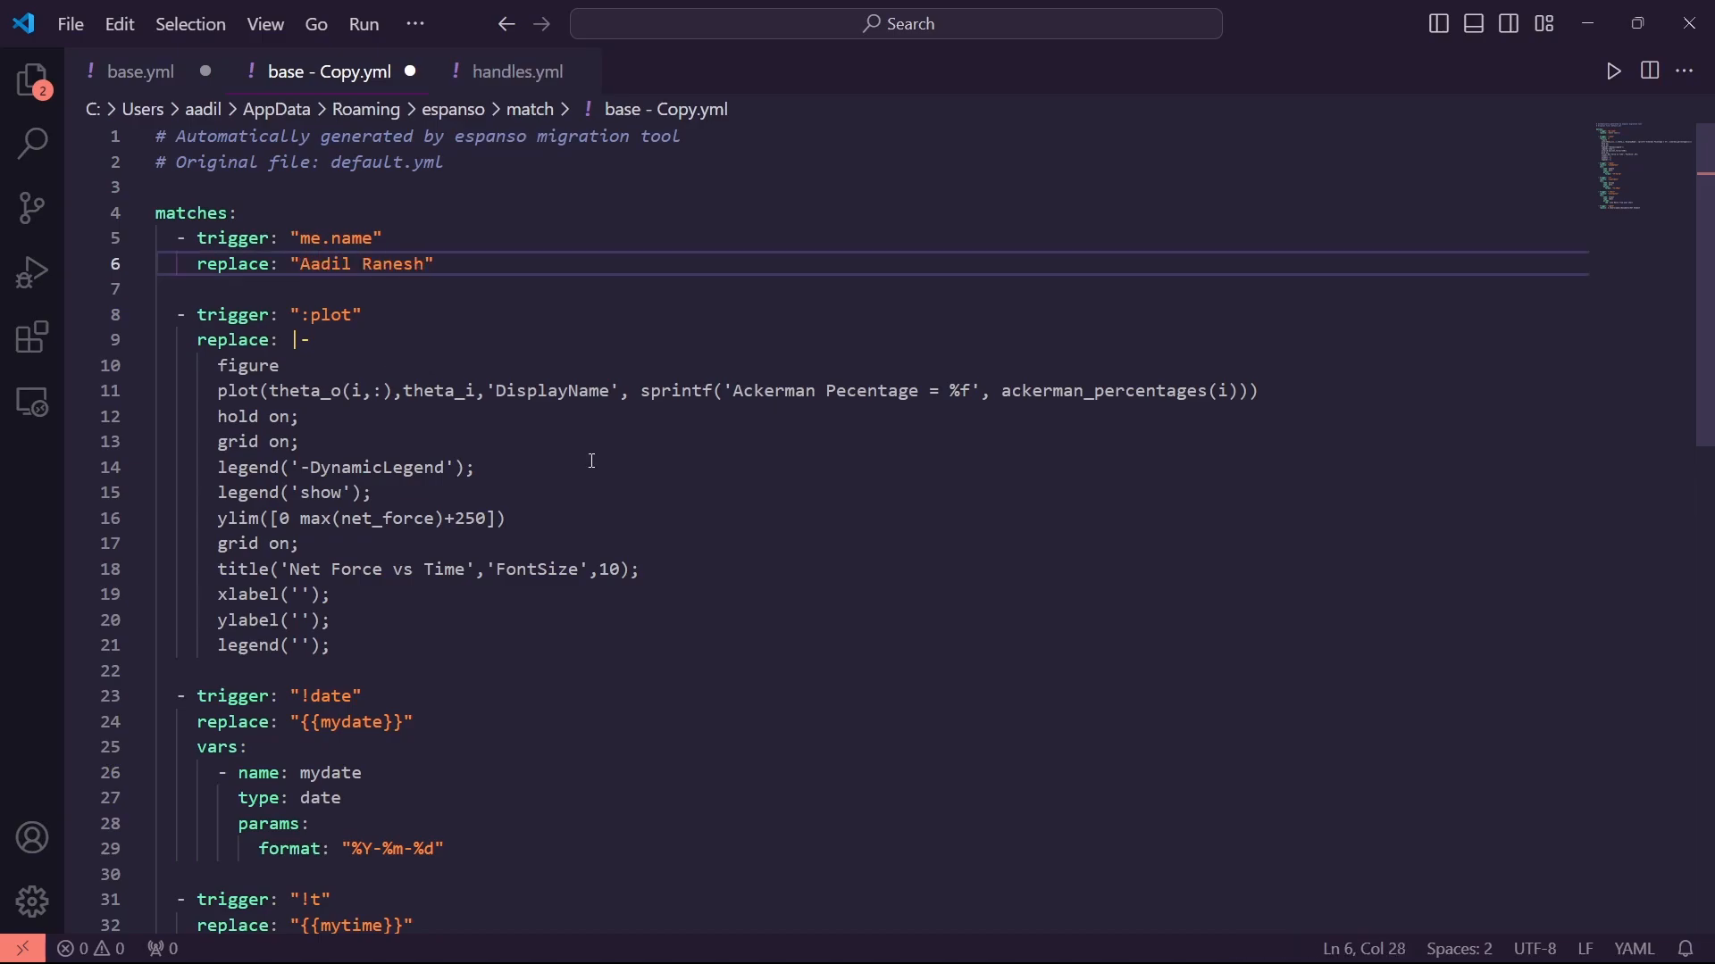
Add a me.abcmail trigger expanding to the user's e-mail address and begin another trigger line
key(End)
key(Return)
key(Return)
text(- tr)
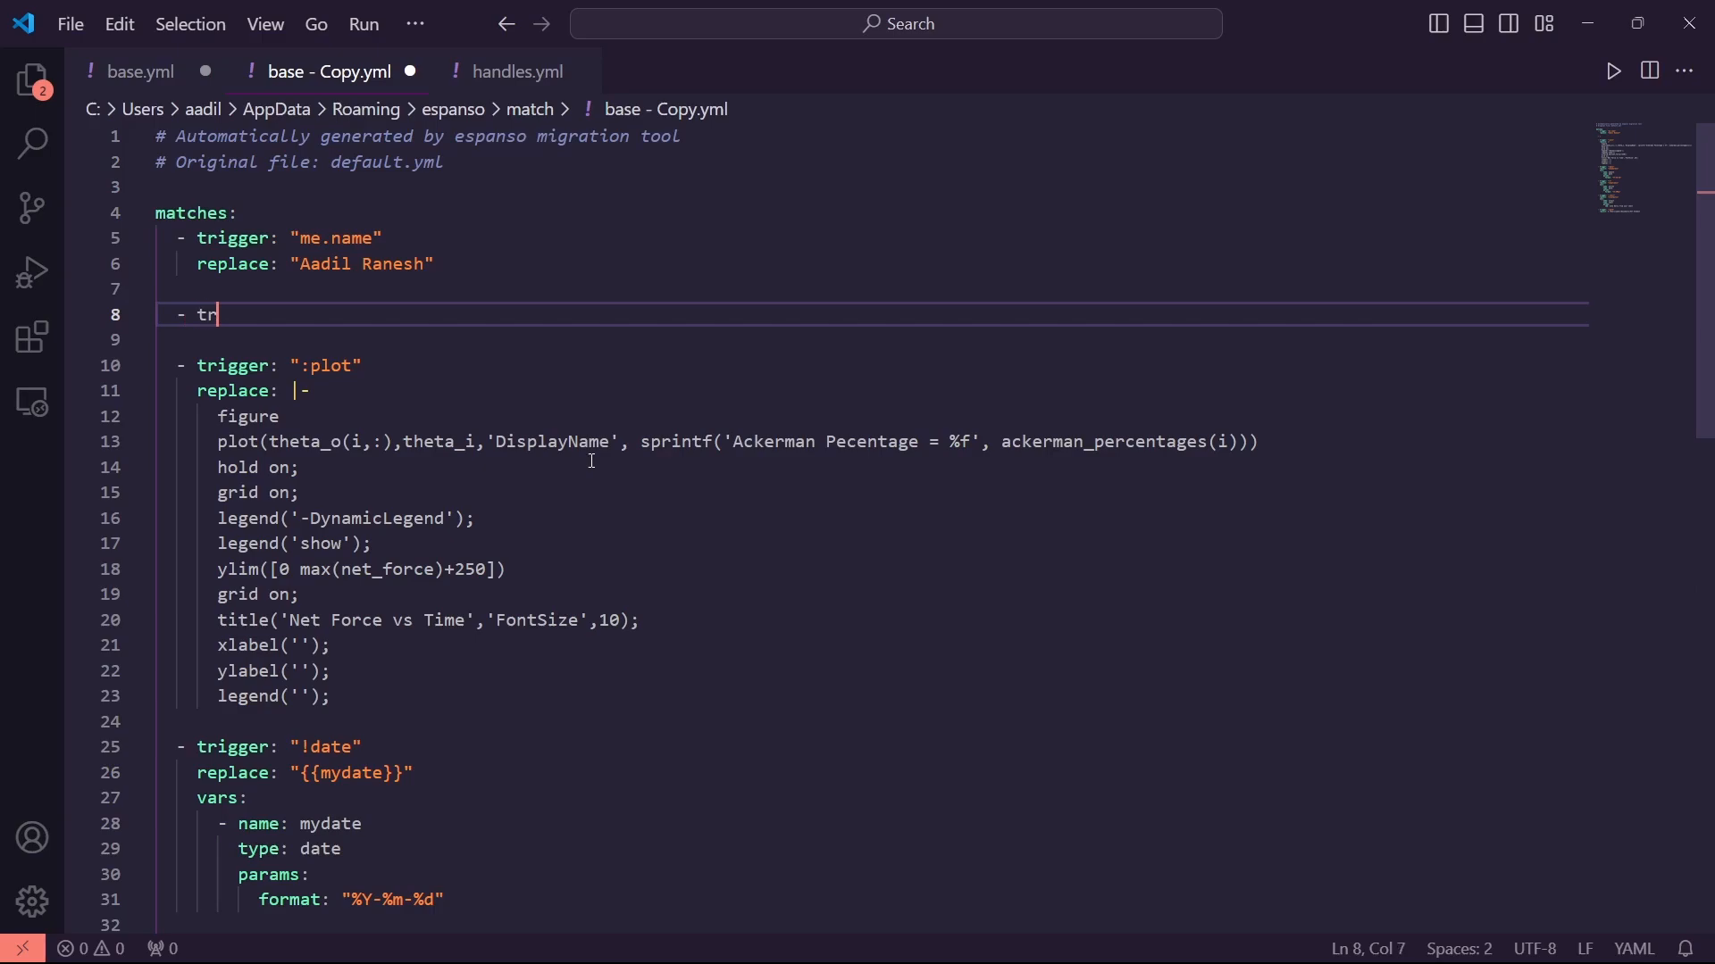
text(igger: "me.)
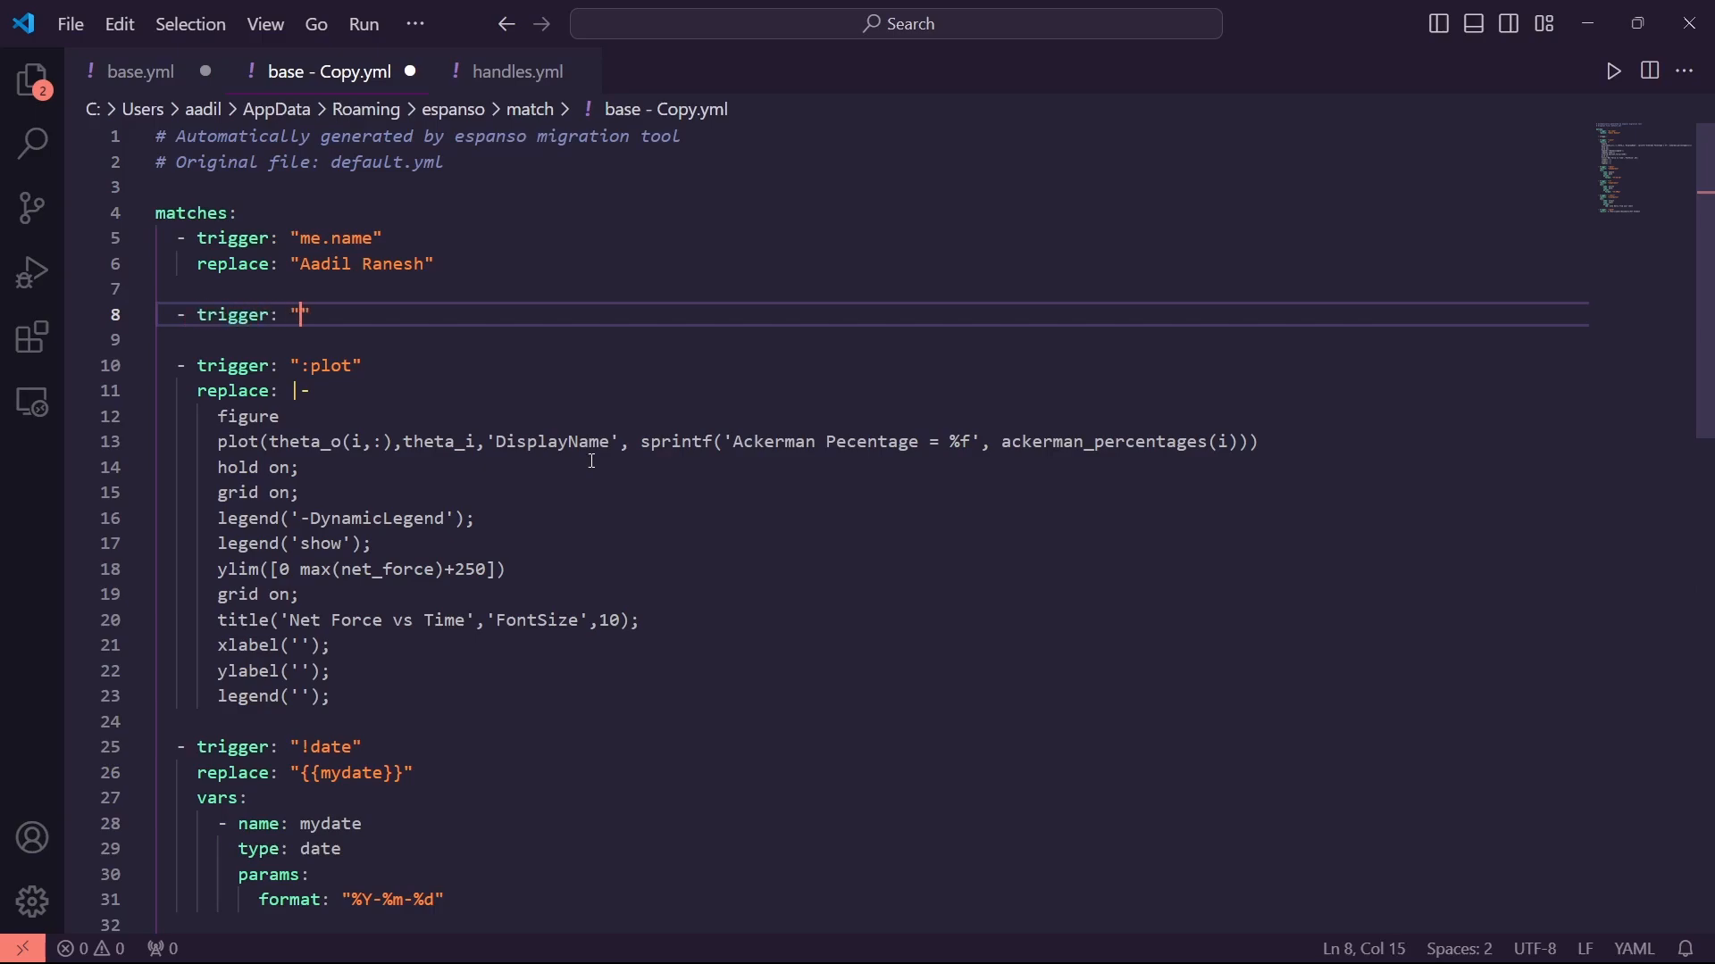
text(abcmail)
key(Return)
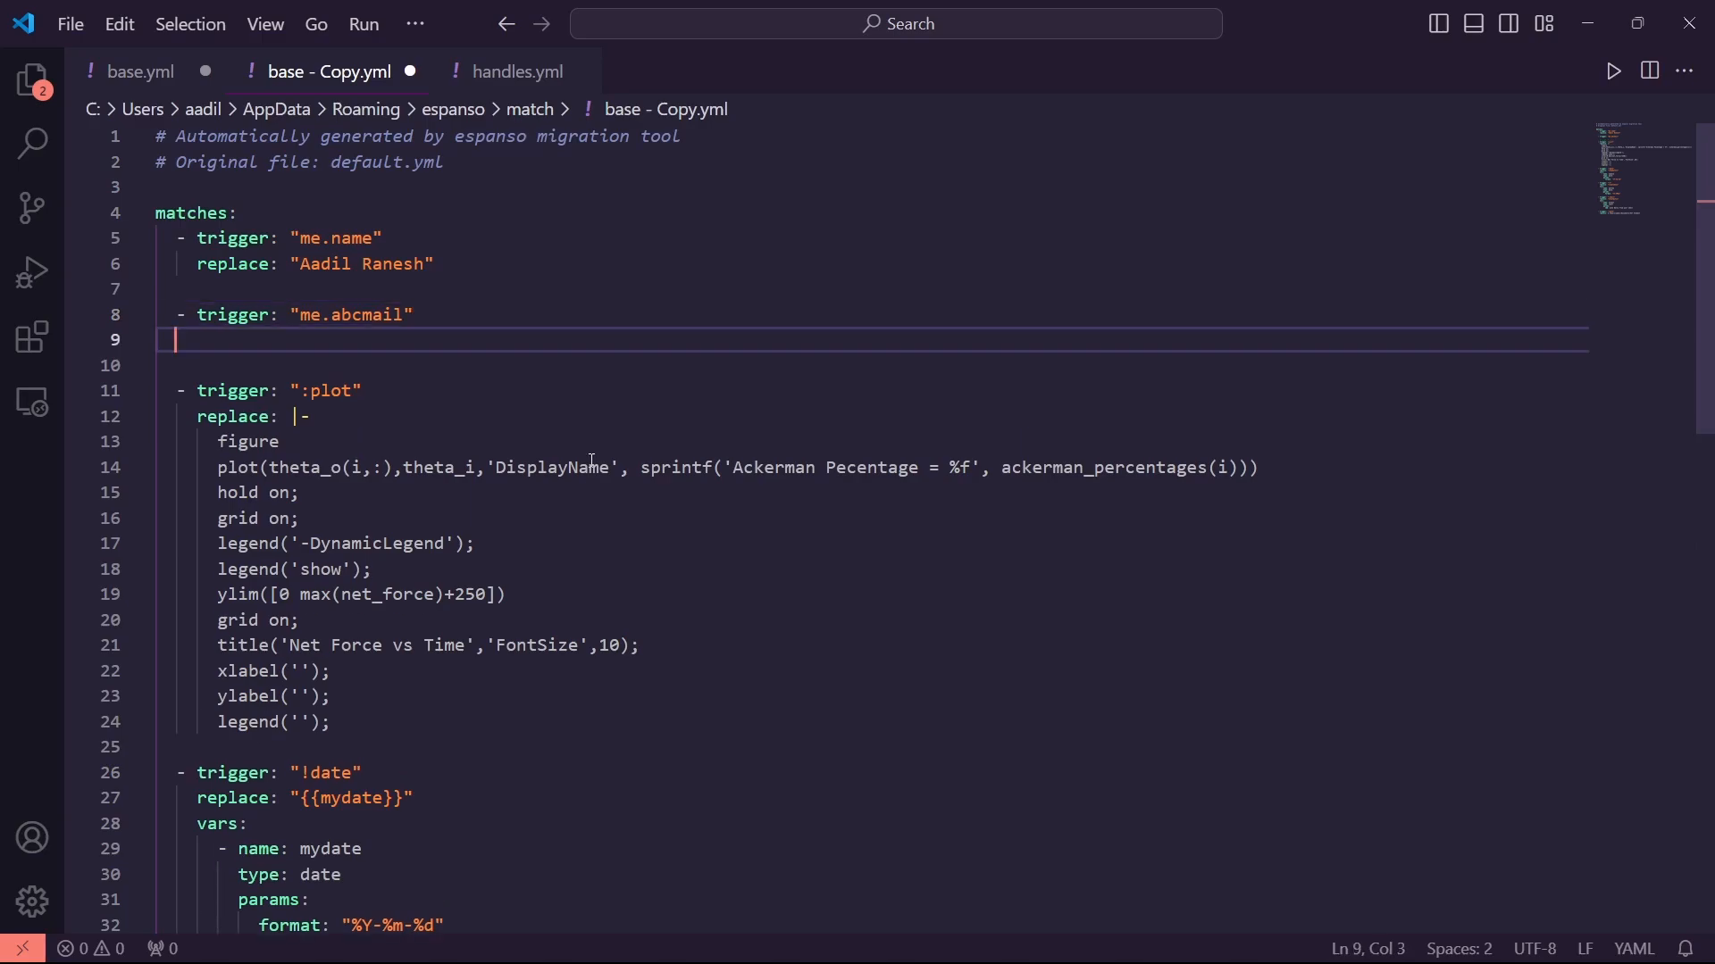
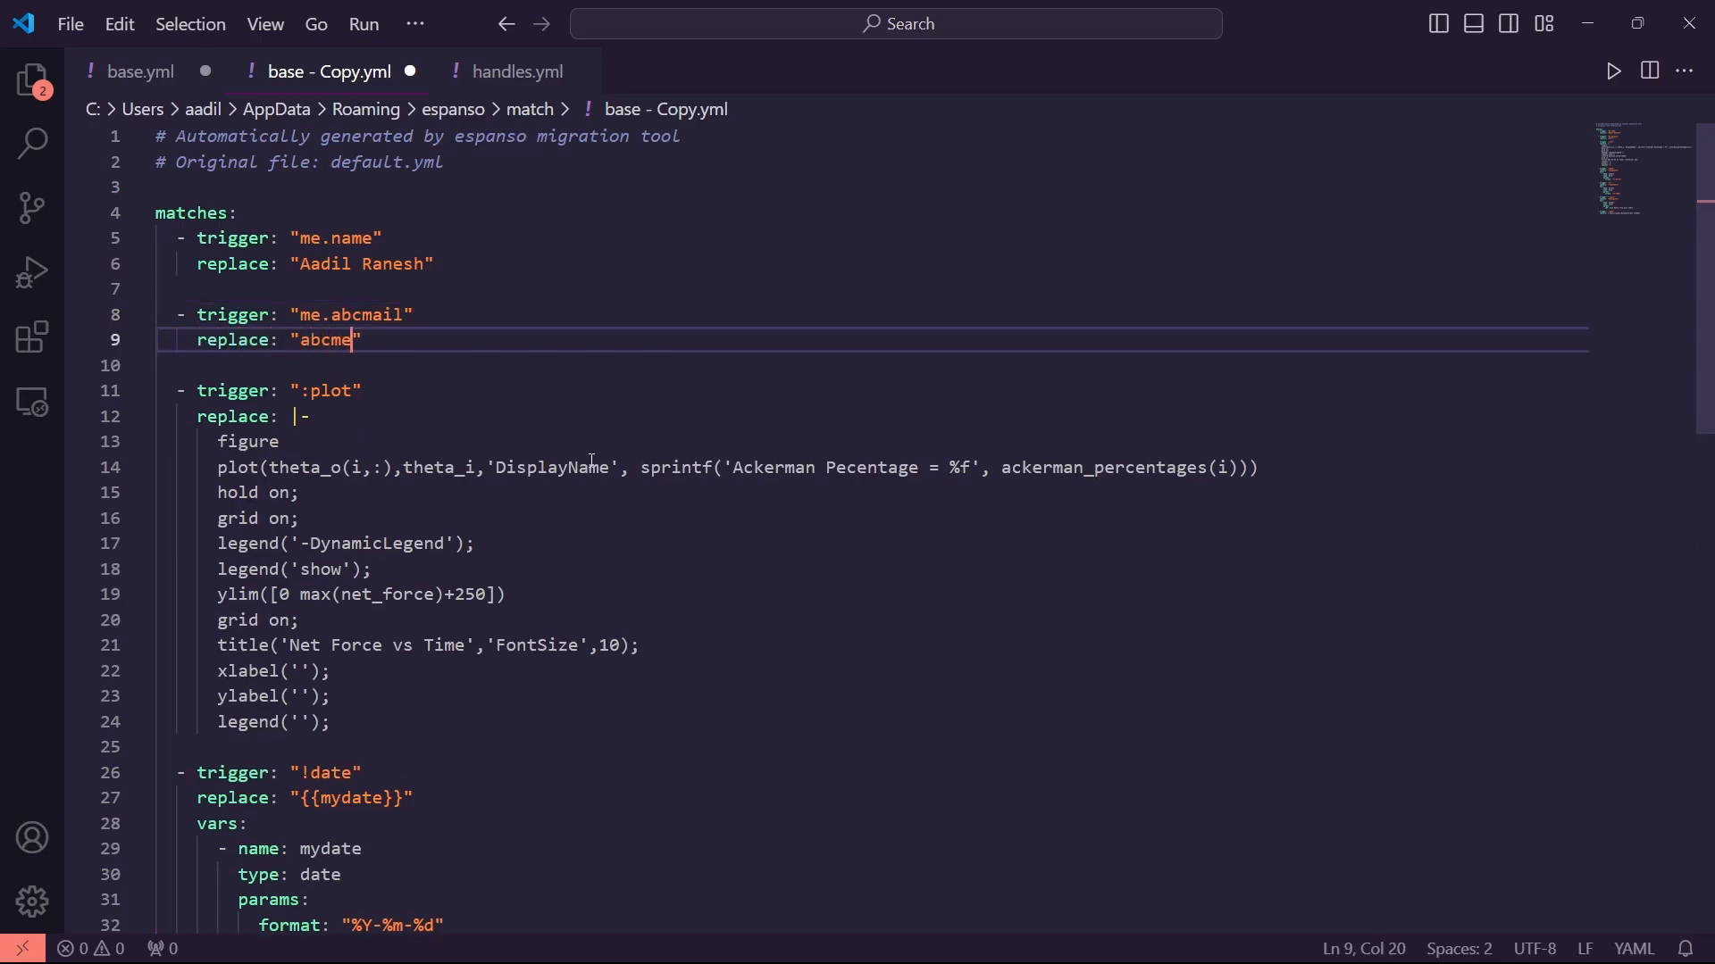
key(Return)
key(Return)
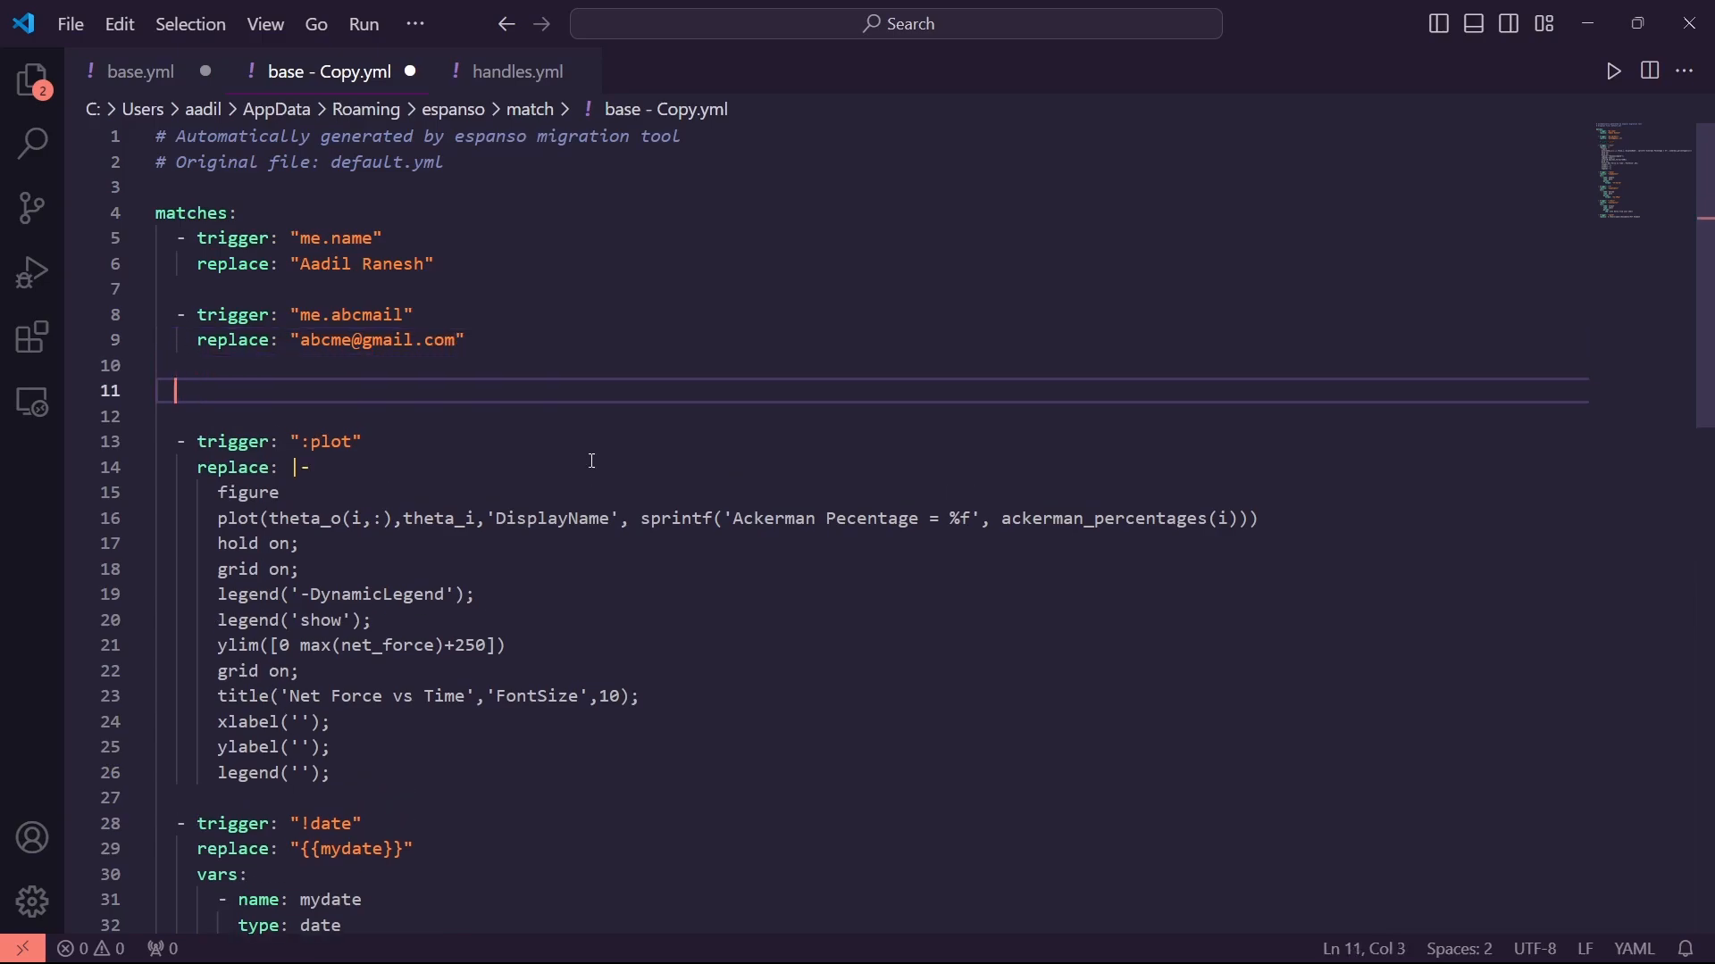
text(- trigger:)
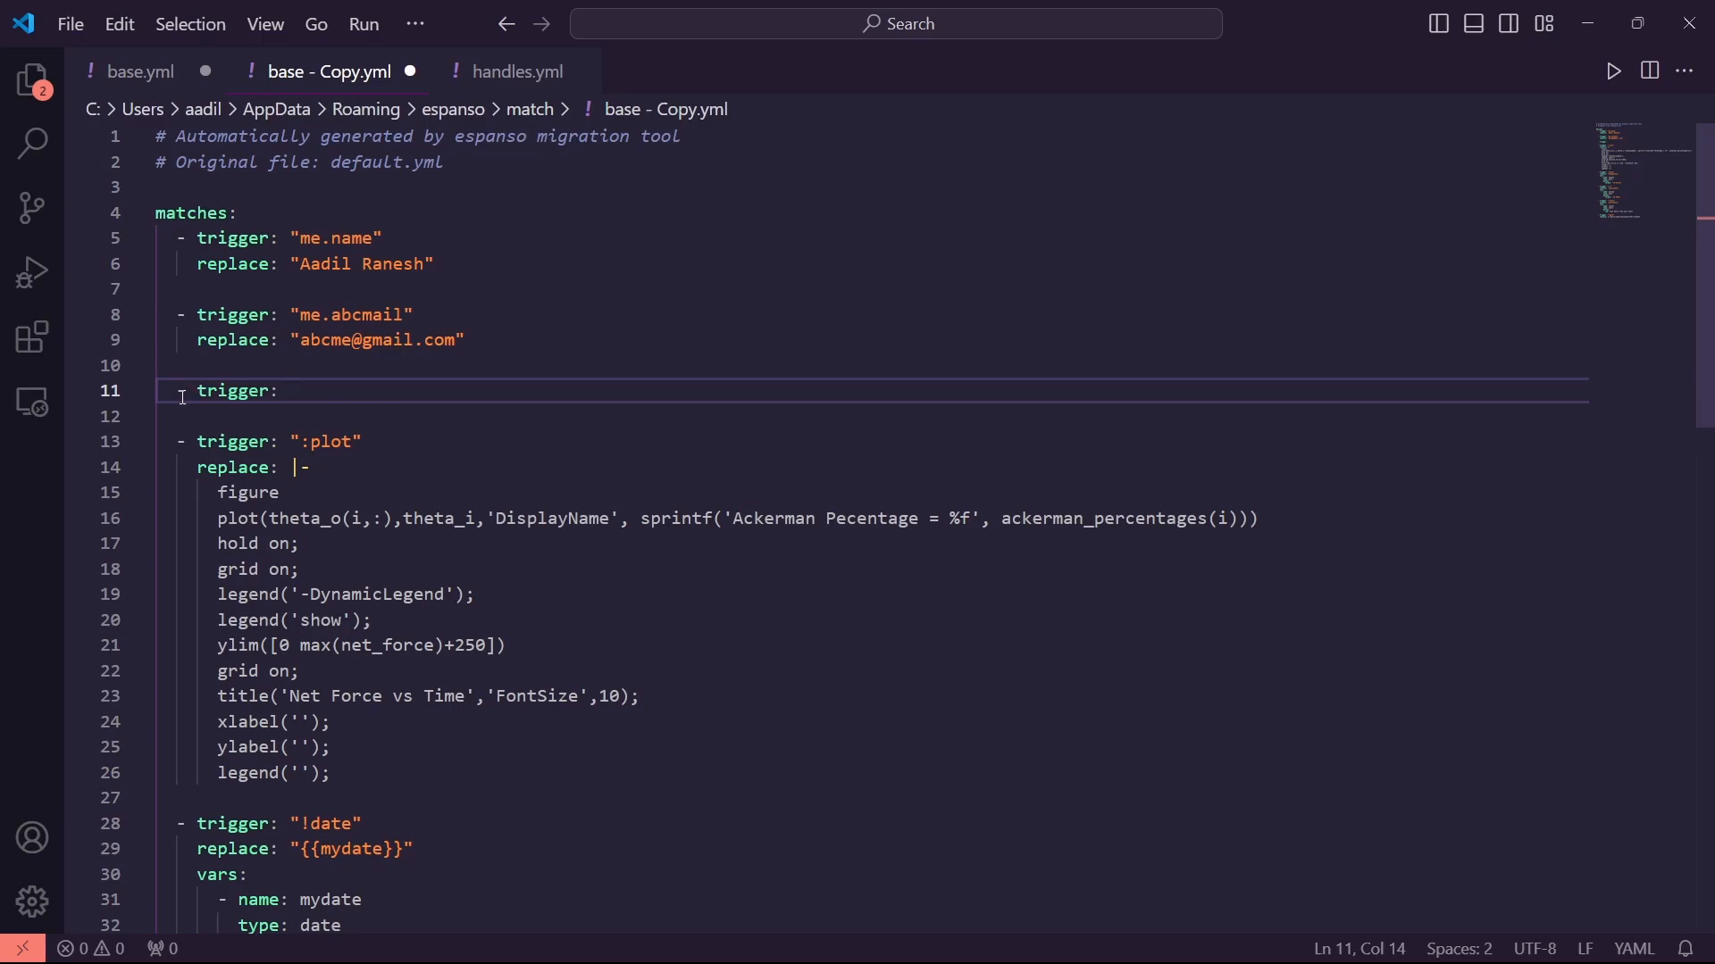
Complete a me.yt trigger whose replace is the user's hyphenated channel handle, fixing a typo
click(191, 394)
click(201, 393)
click(282, 397)
text(")
key(Return)
text(replac)
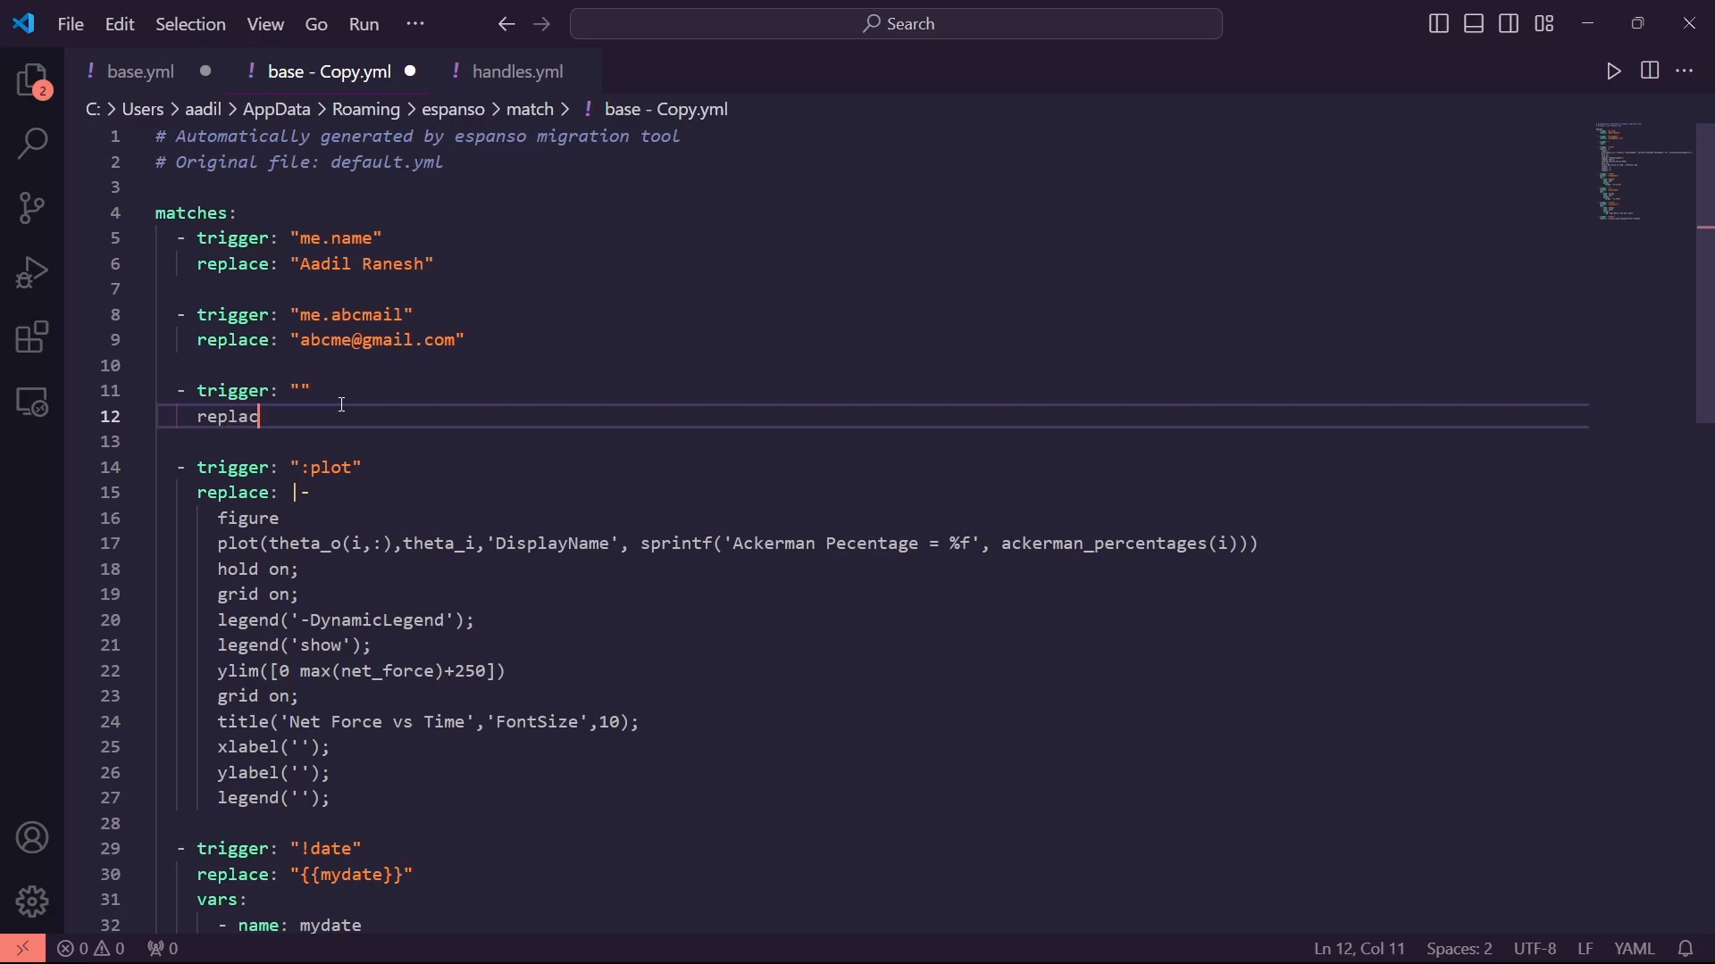
text(e: ")
key(Up)
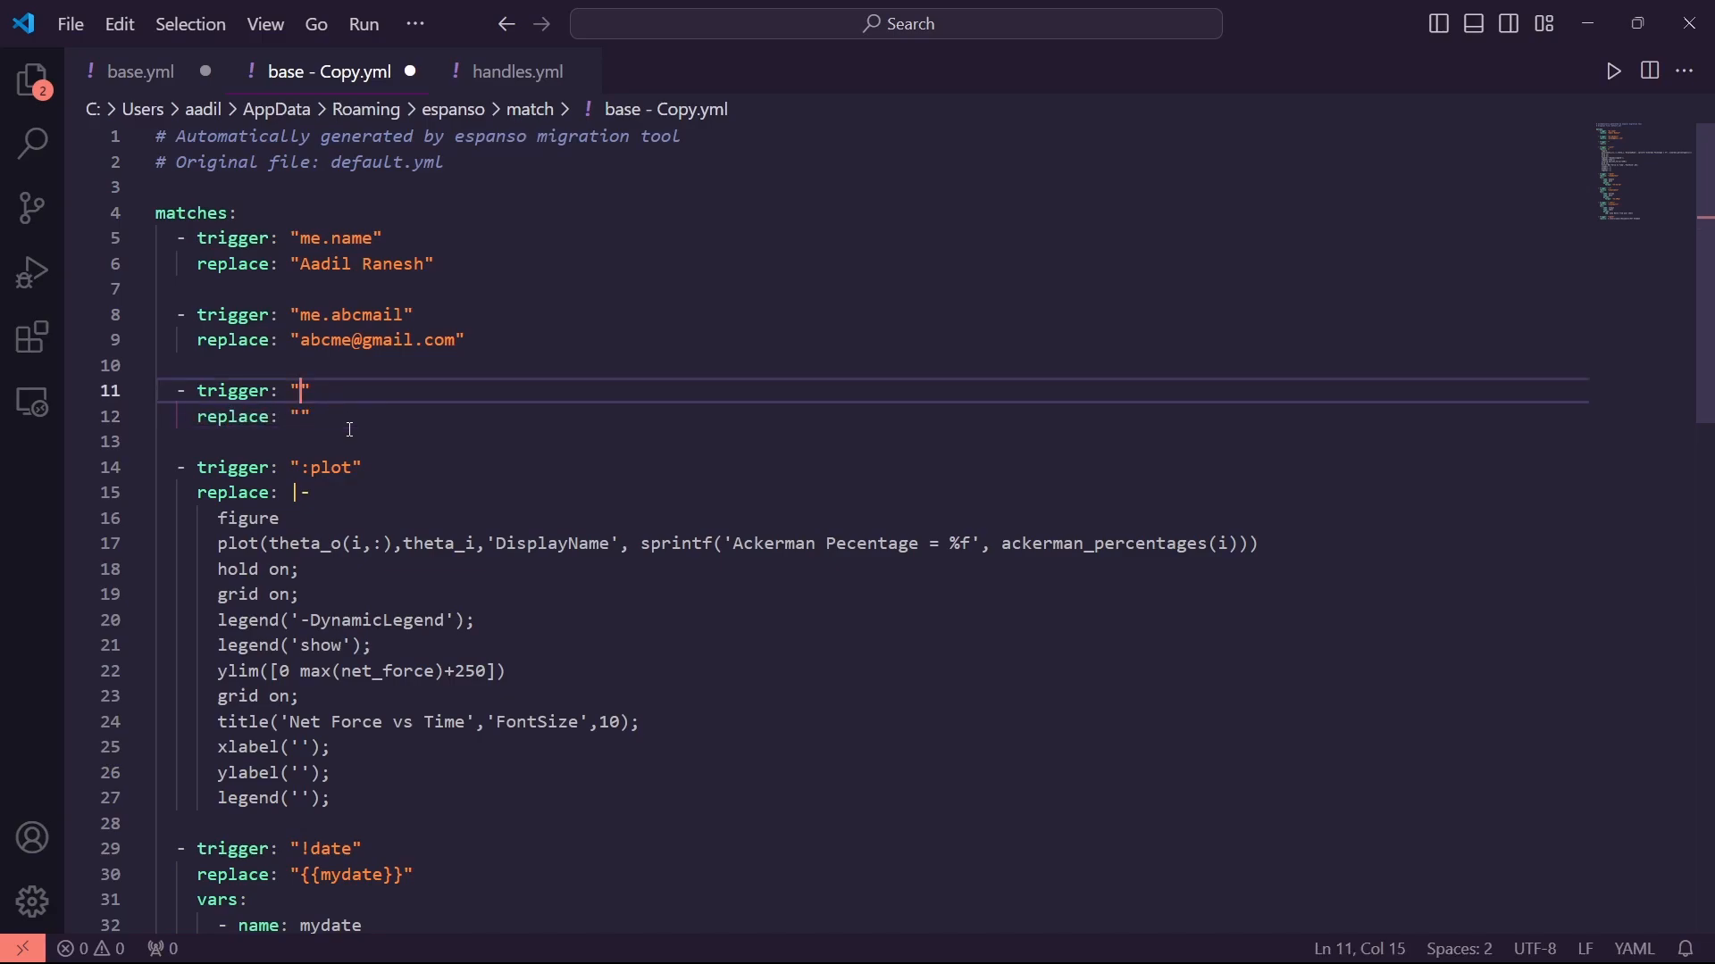
text(me.yt)
key(Down)
key(Left)
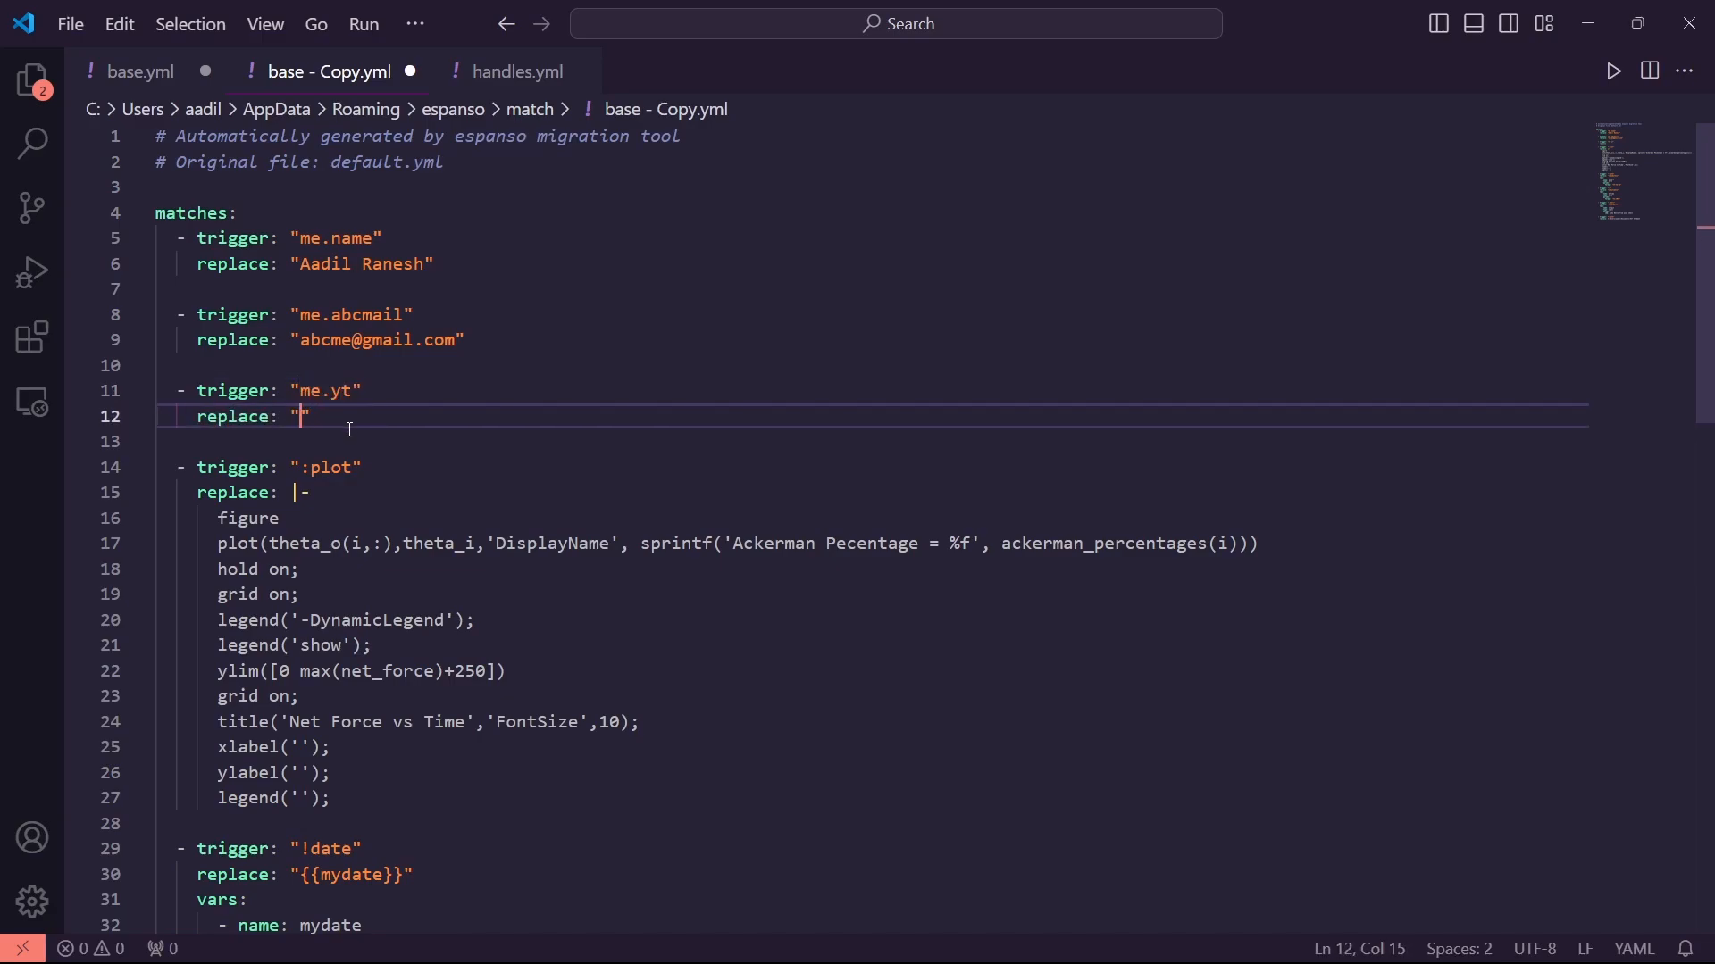
text(Aadi)
text(l-Raensh)
key(BackSpace)
key(BackSpace)
key(BackSpace)
key(BackSpace)
text(nesh)
Start a new match below with trigger "link.yt"
key(End)
key(Return)
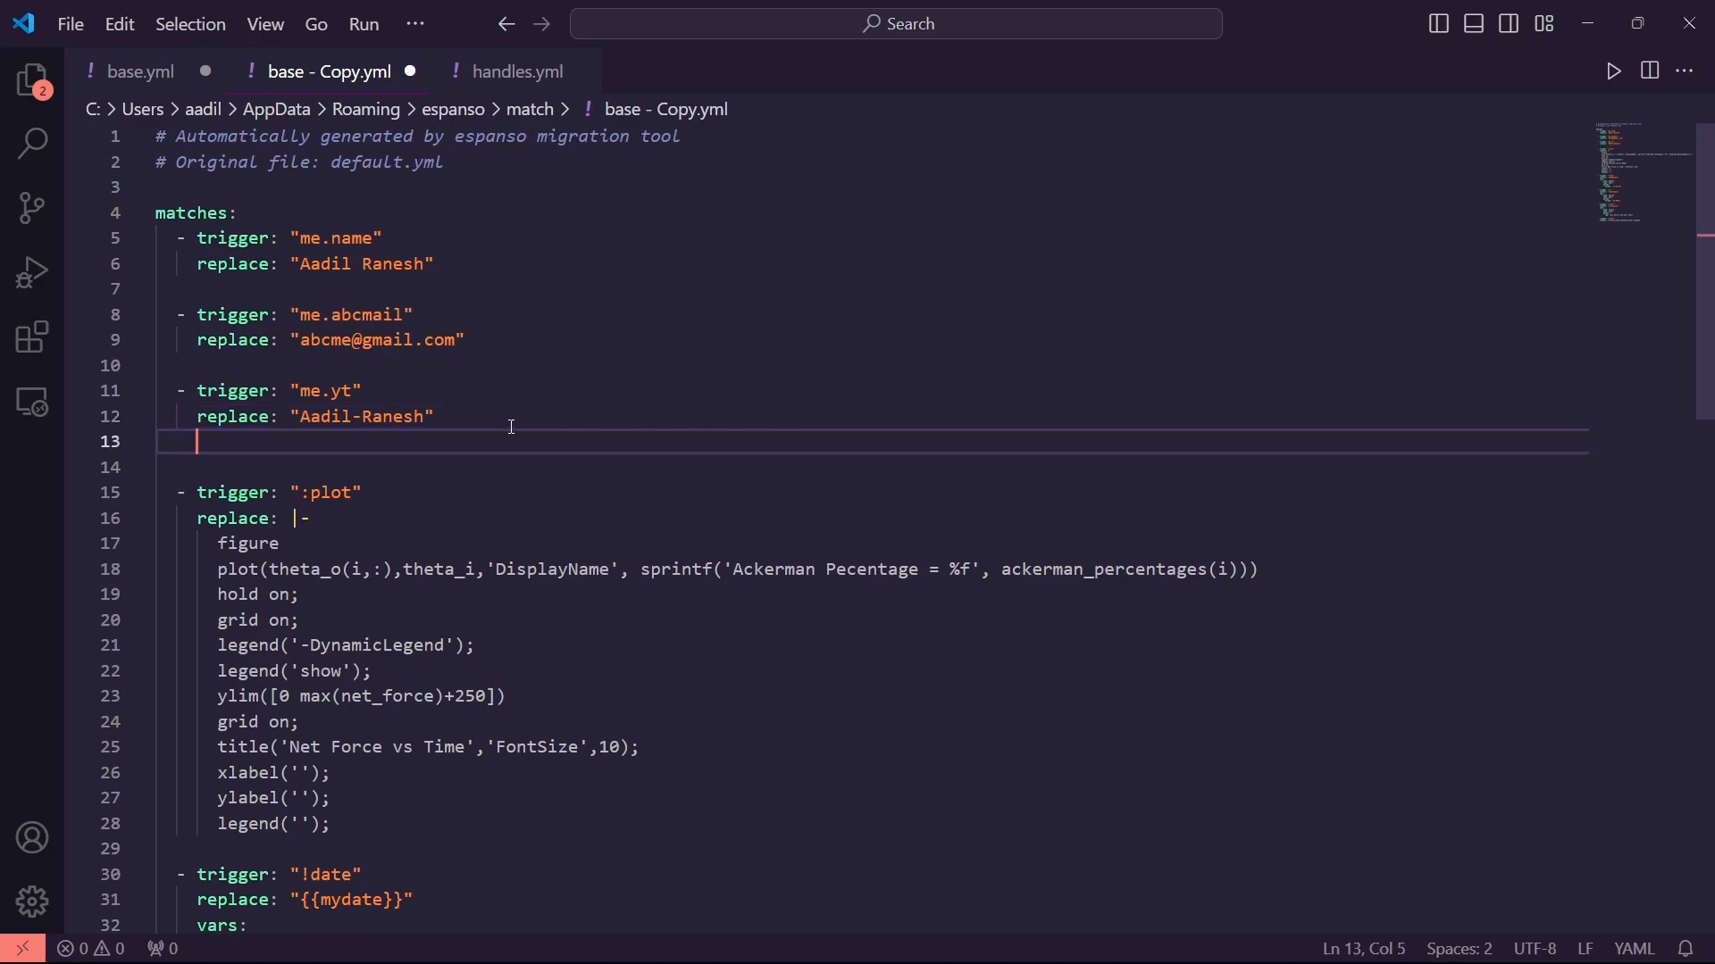
key(Return)
key(BackSpace)
text(-t)
text(trigger: )
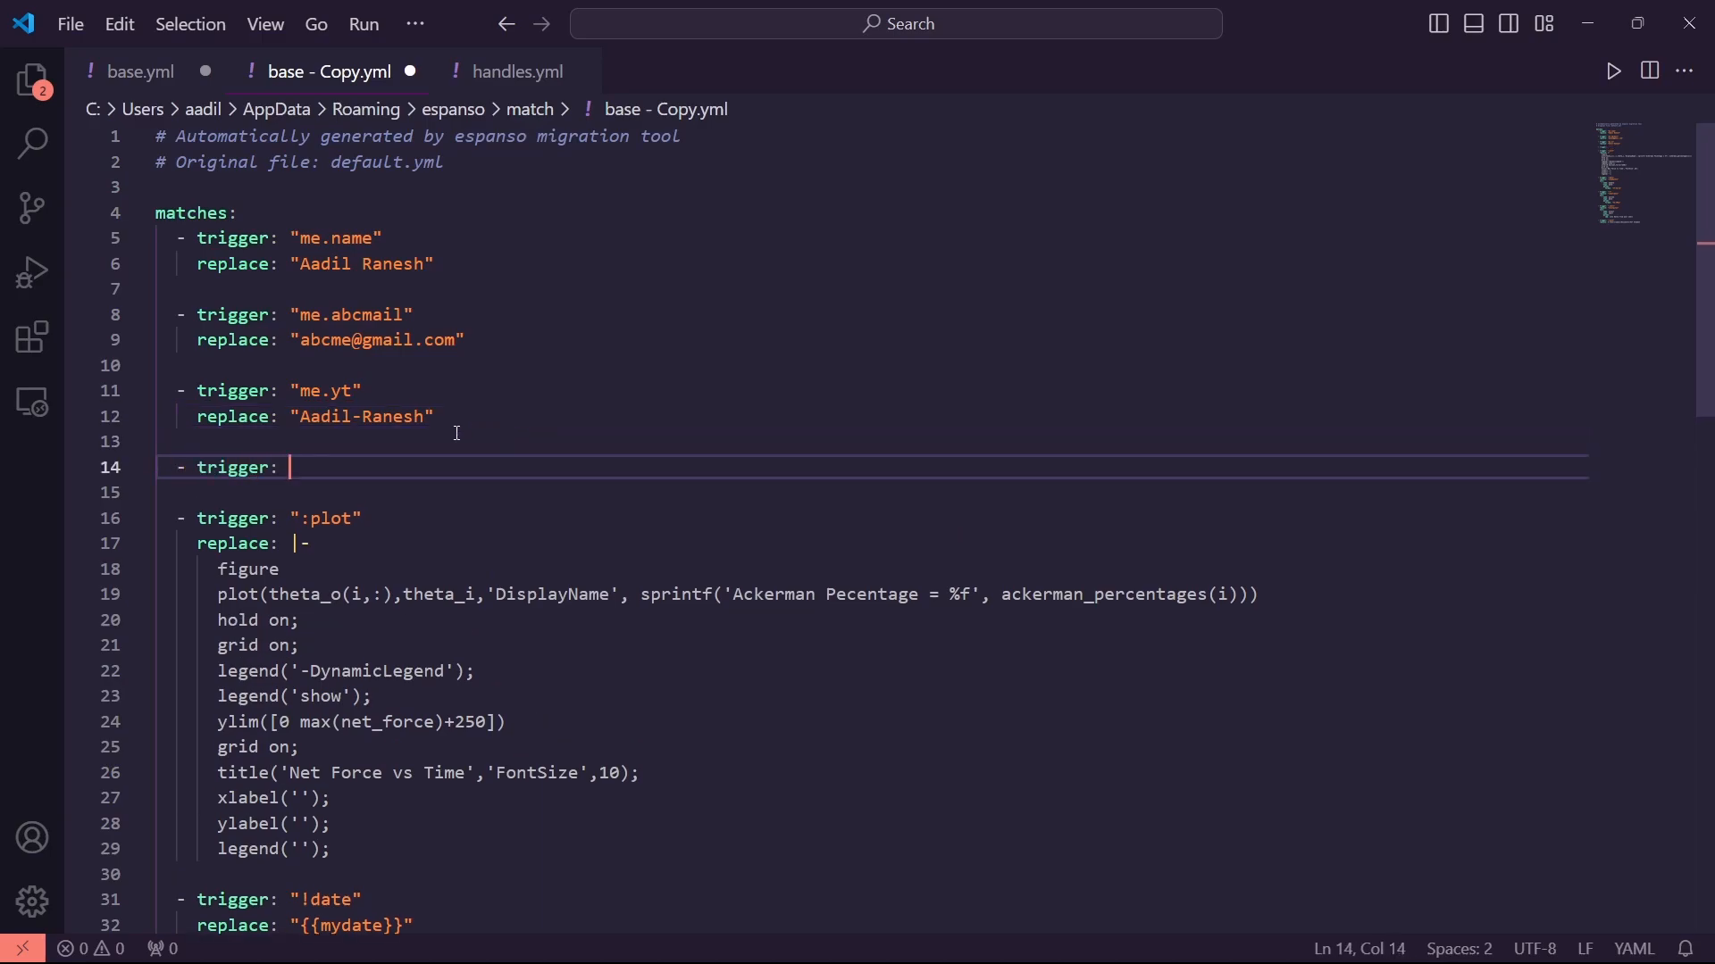
text("link.yt)
Give the link.yt trigger a replace line containing the pasted, quoted YouTube channel URL
click(425, 443)
click(441, 460)
key(Return)
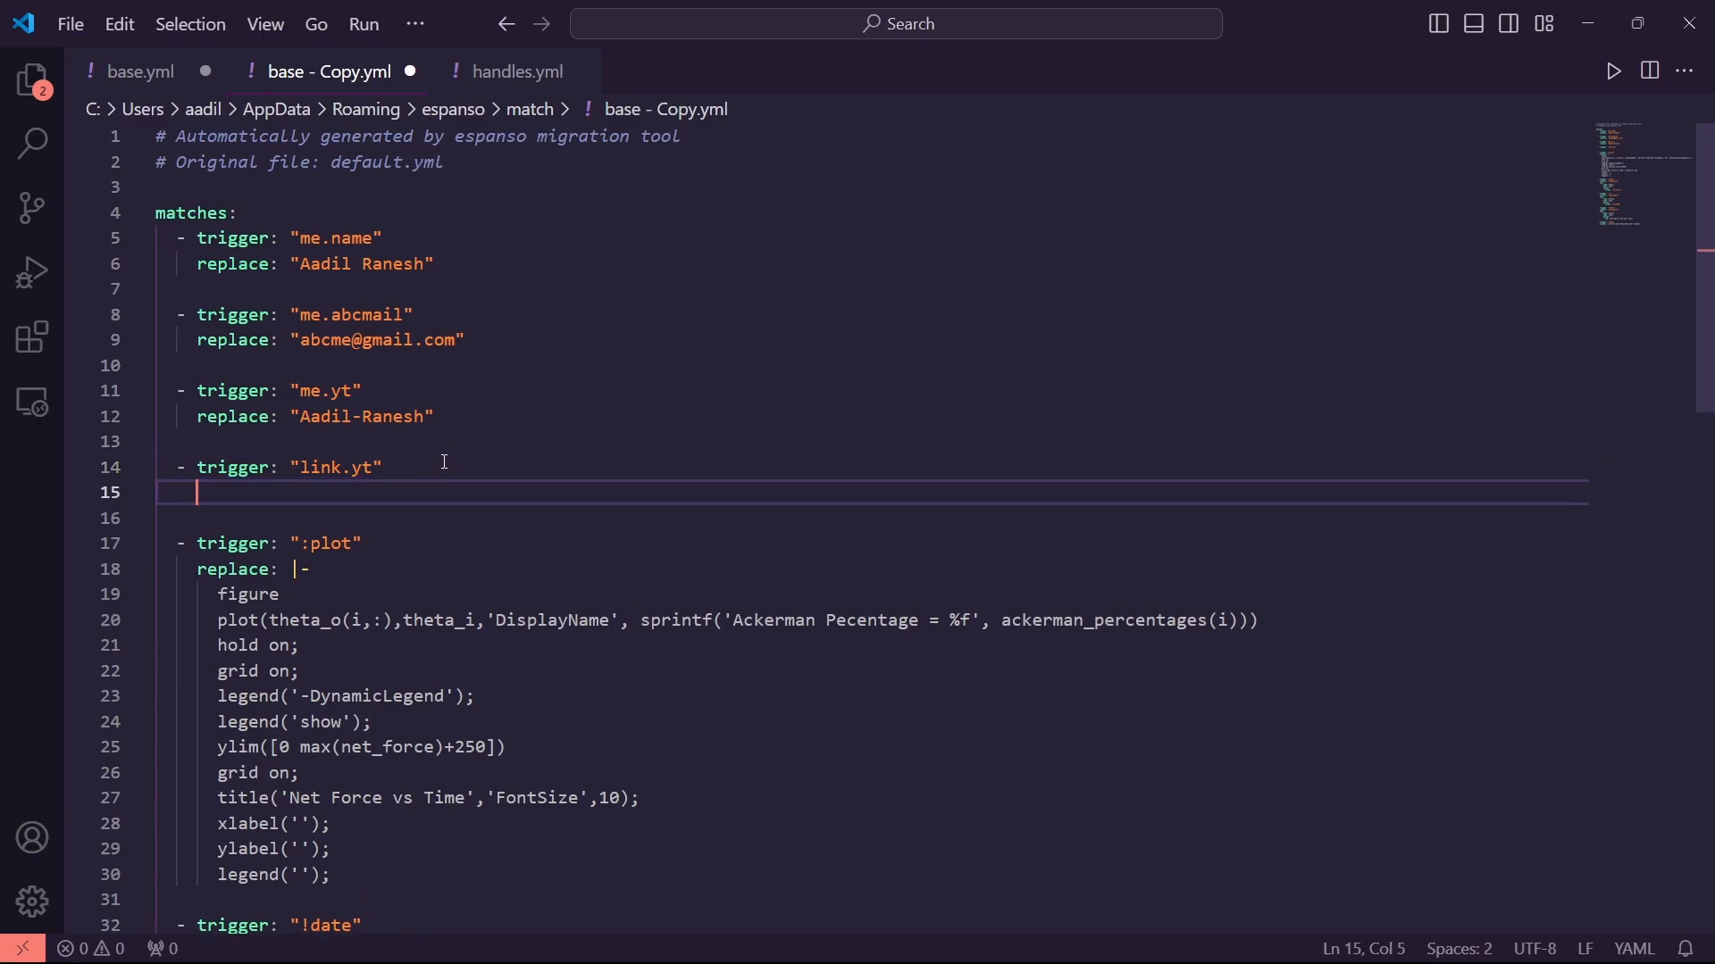
text(replace:)
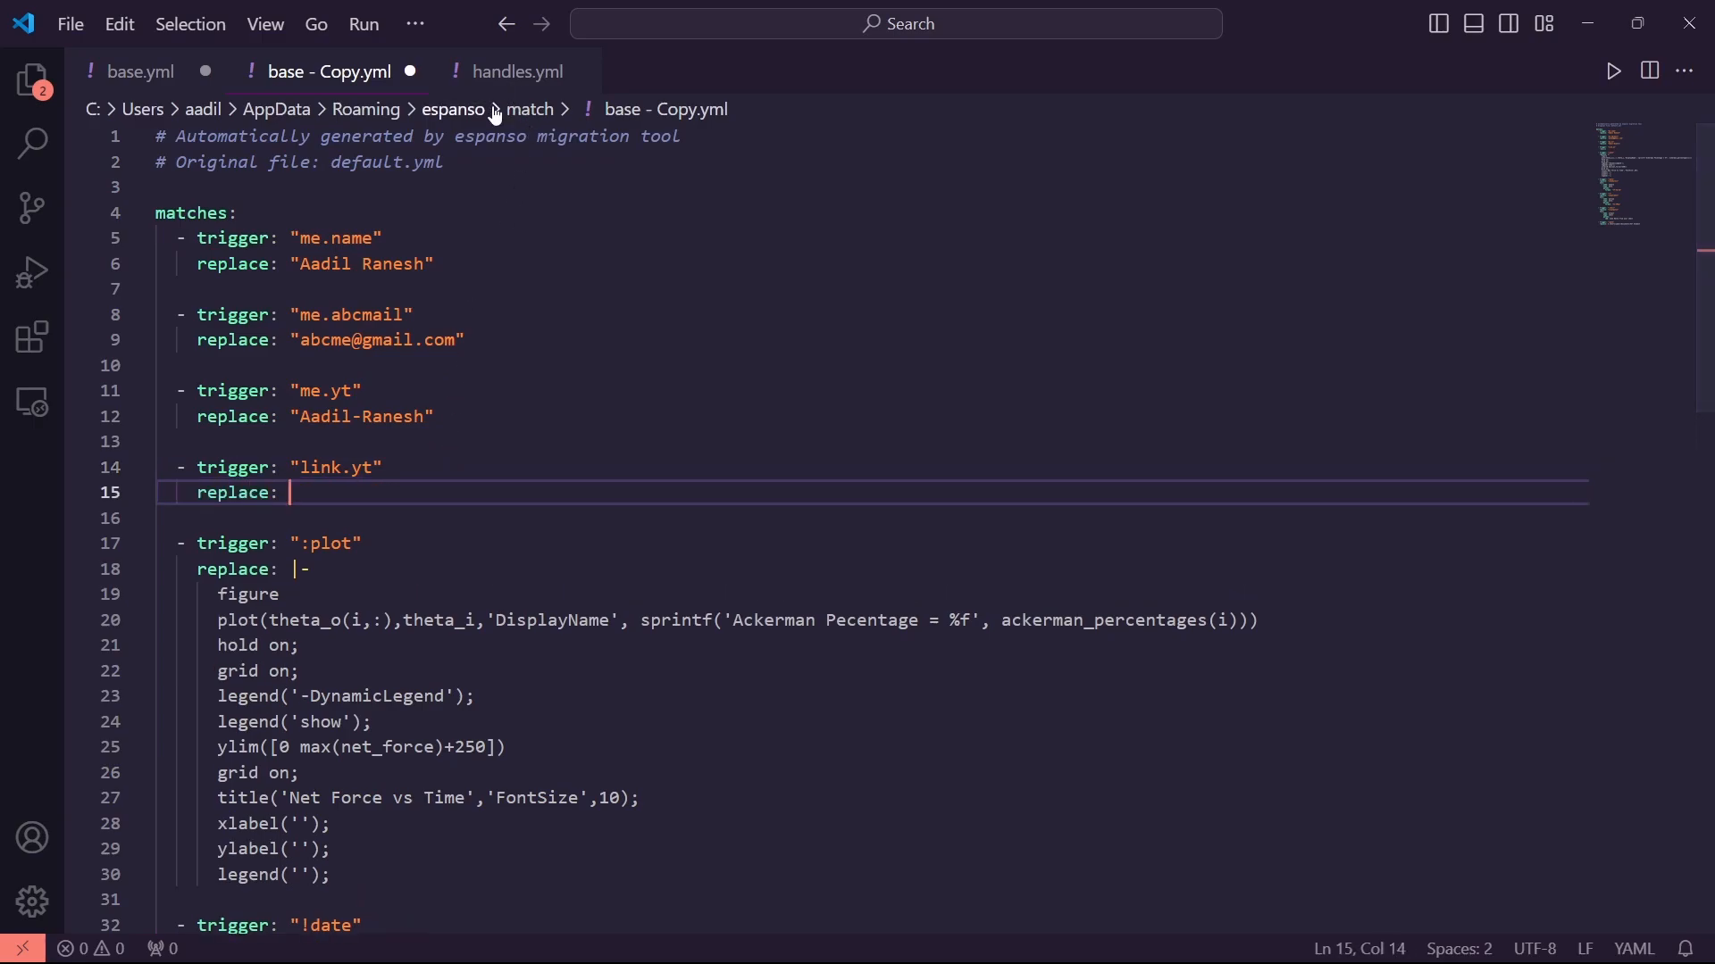
text(https://www.youtube.com/@Aadil-Ranesh)
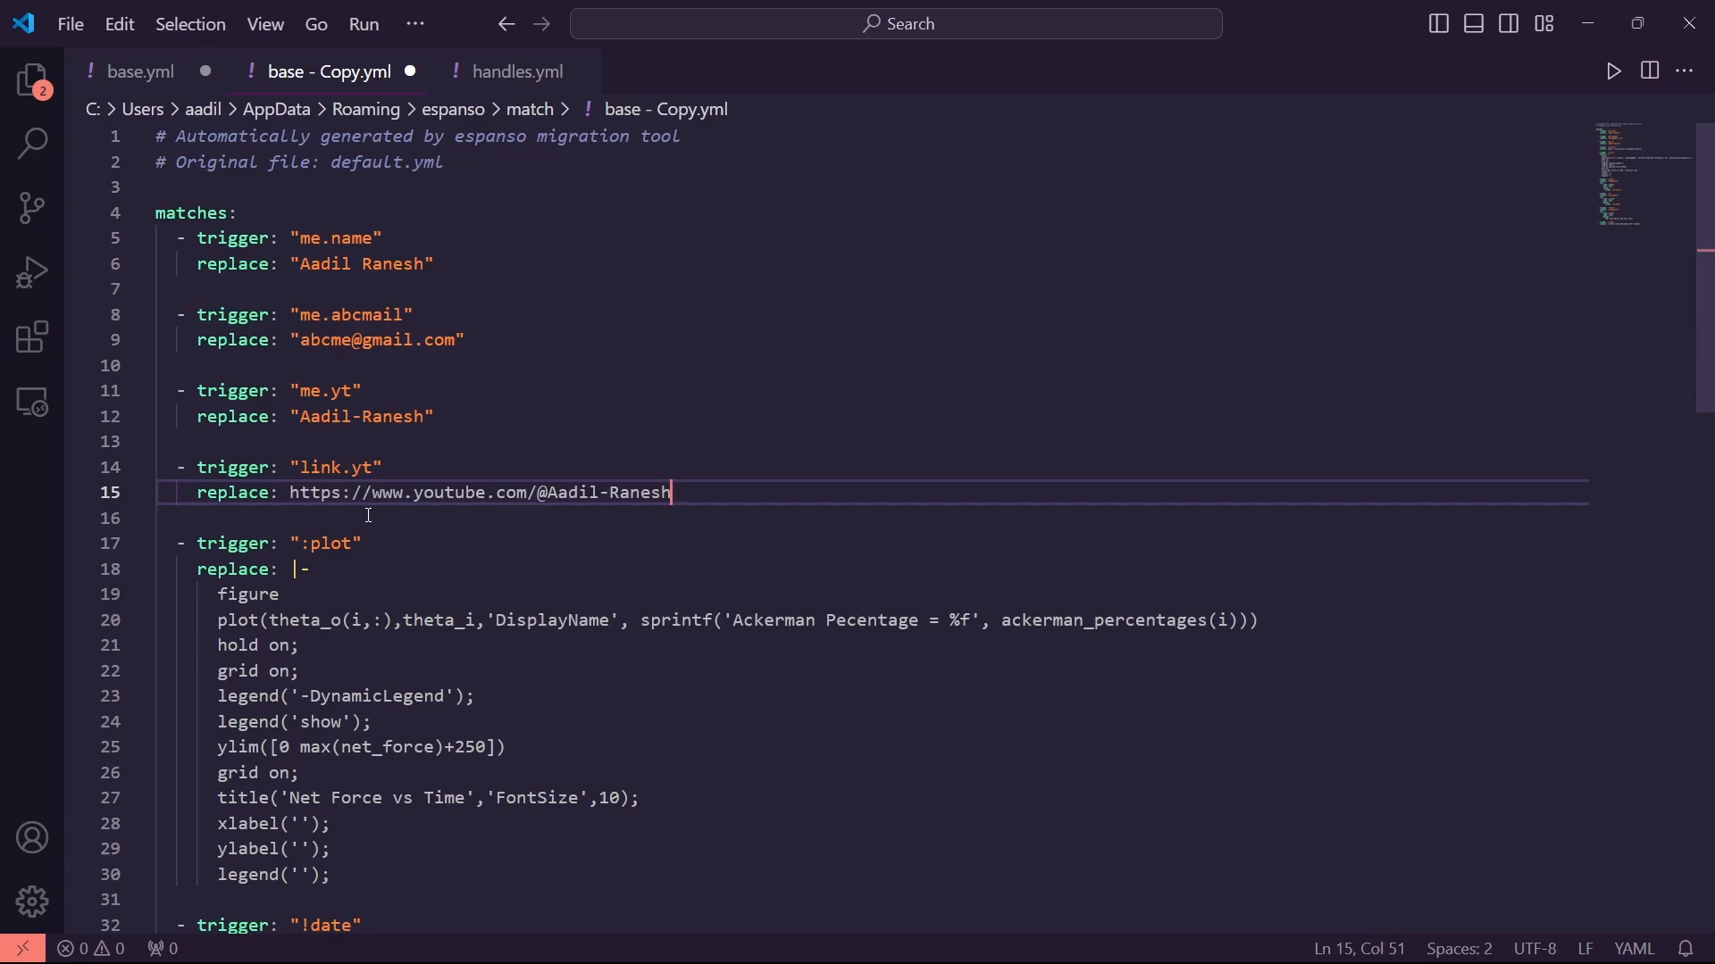
key(ctrl+shift+Left)
key(ctrl+shift+Left)
key(ctrl+shift+Left)
key(ctrl+shift+Left)
key(ctrl+shift+Left)
key(ctrl+shift+Left)
key(ctrl+shift+Left)
key(ctrl+shift+Left)
key(ctrl+shift+Left)
key(ctrl+shift+Left)
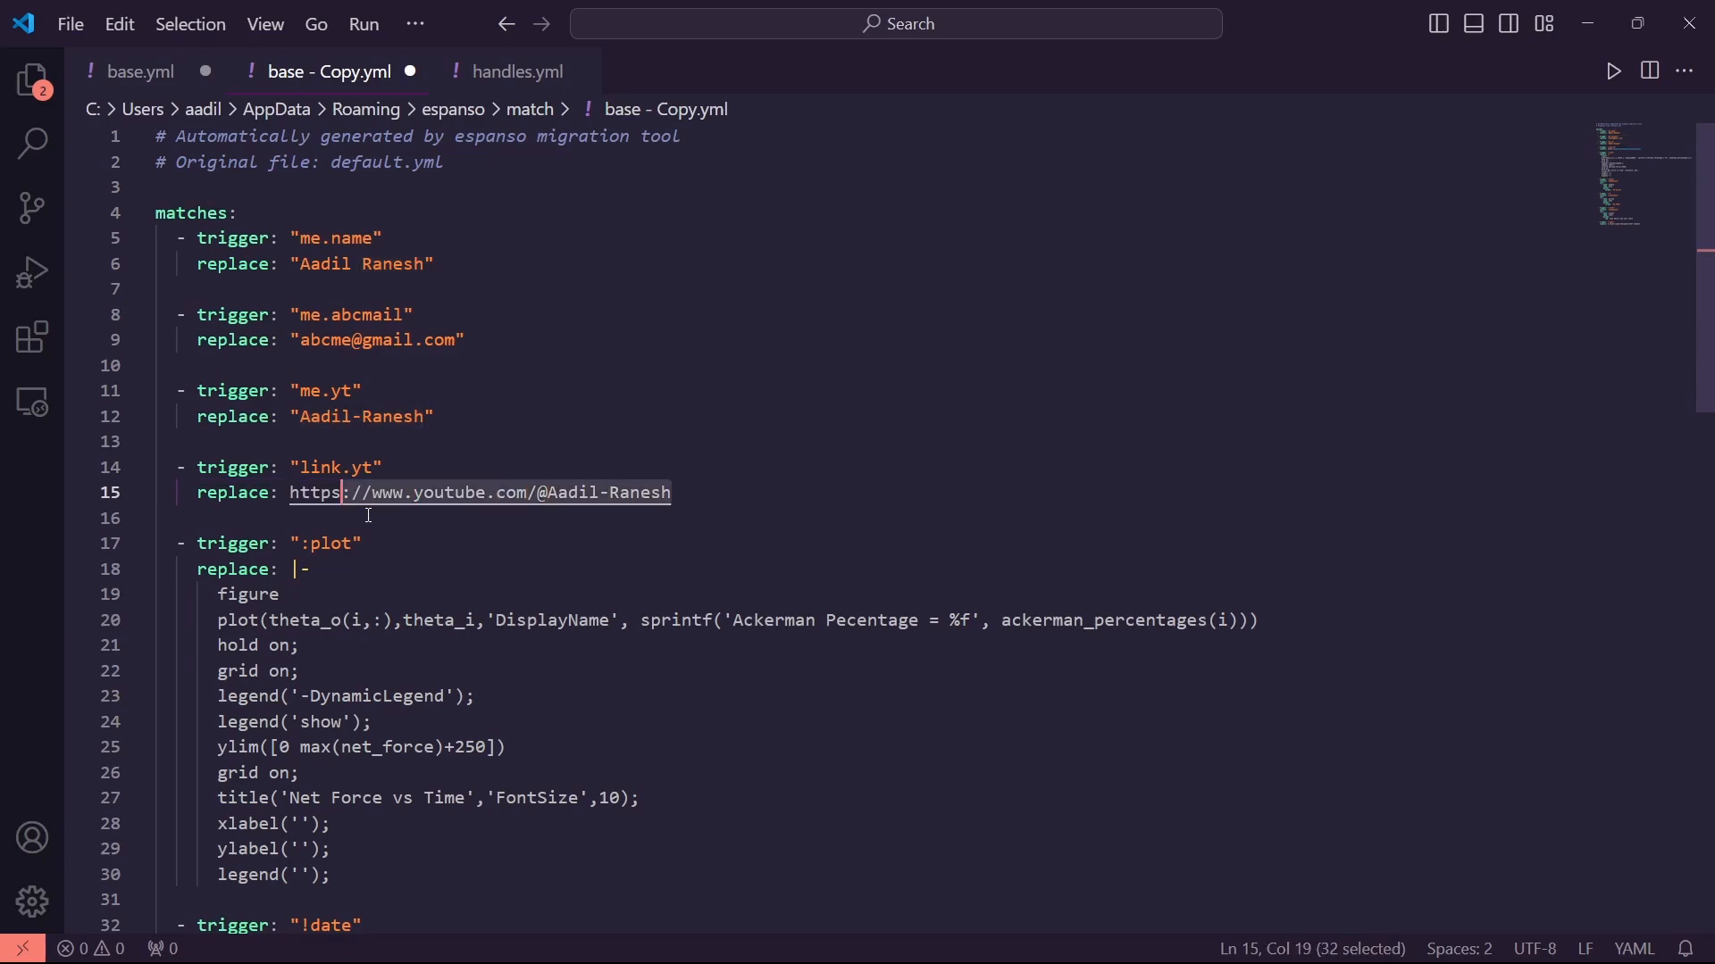
text(")
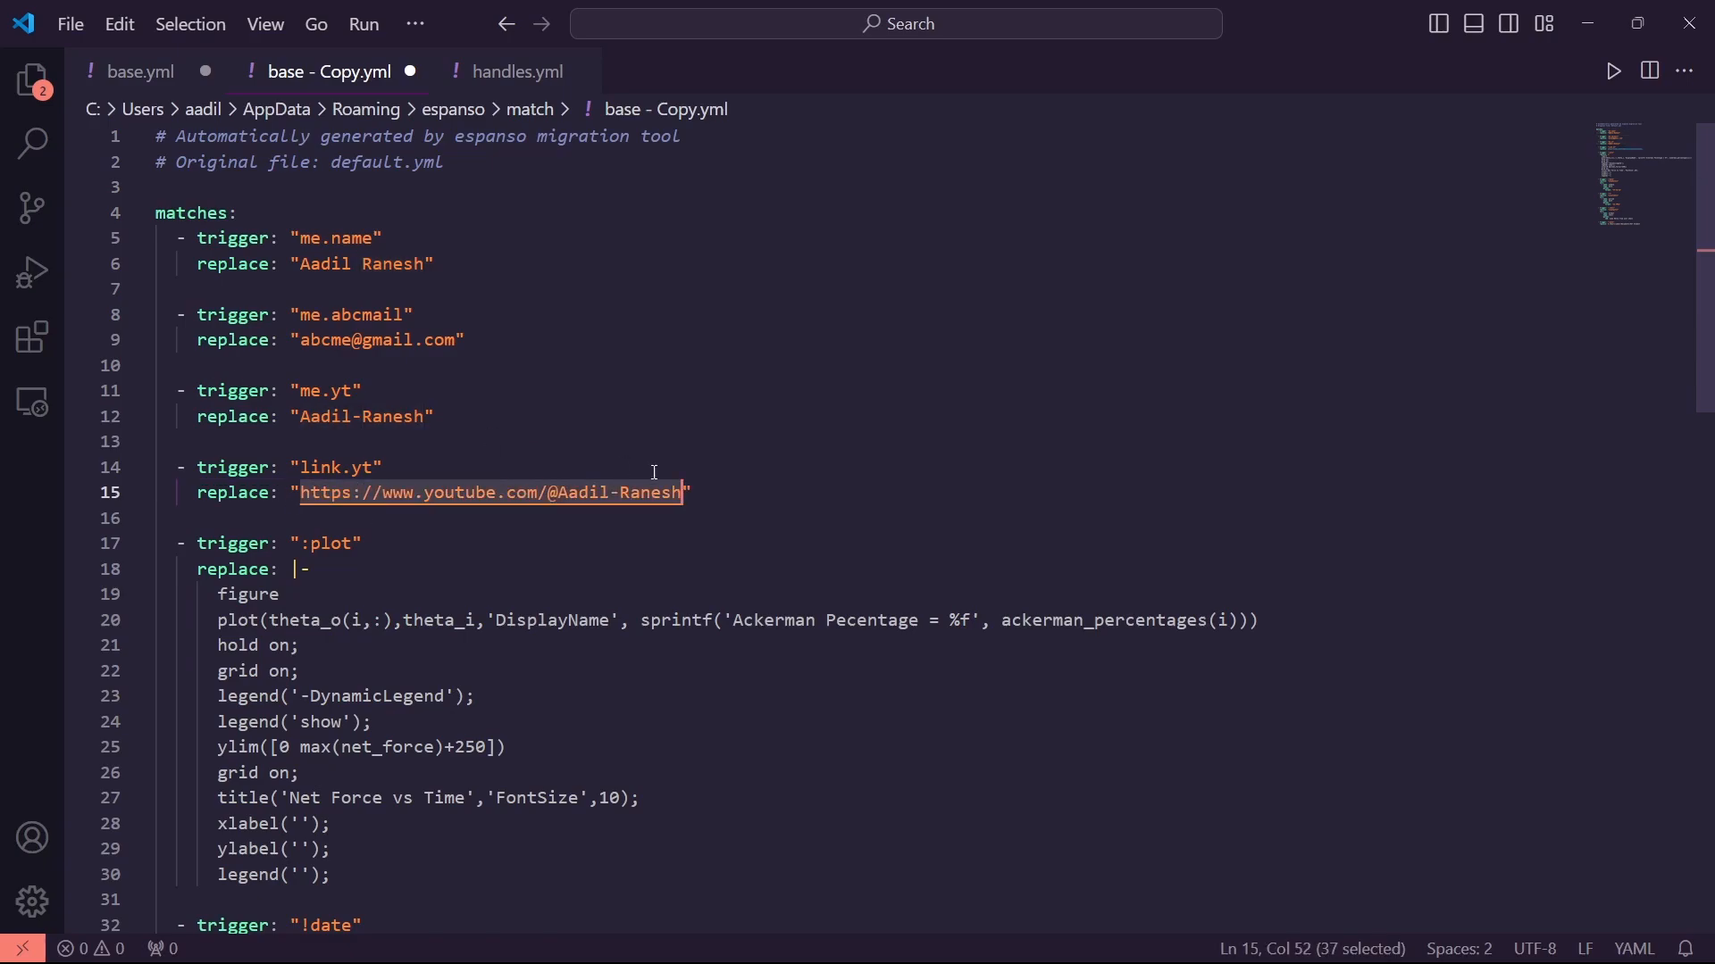
click(728, 493)
key(Return)
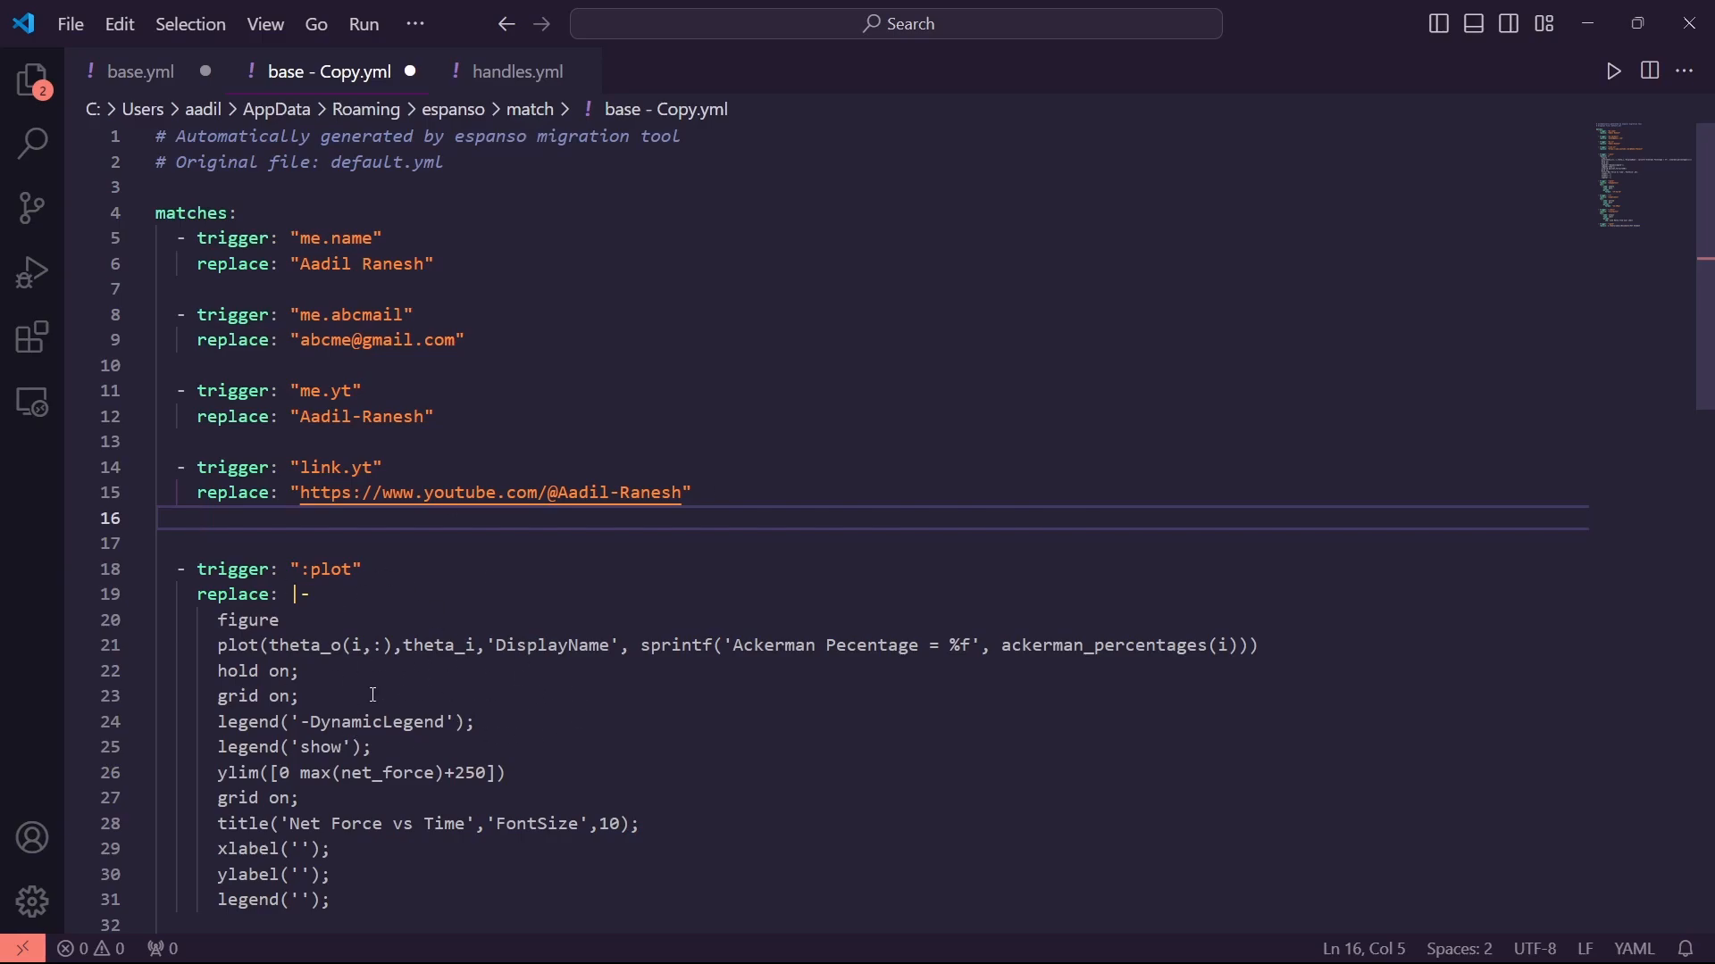
Insert a fresh blank line after the link.yt match for the next entry
drag(425, 901, 279, 645)
scroll(343, 631, down, 6)
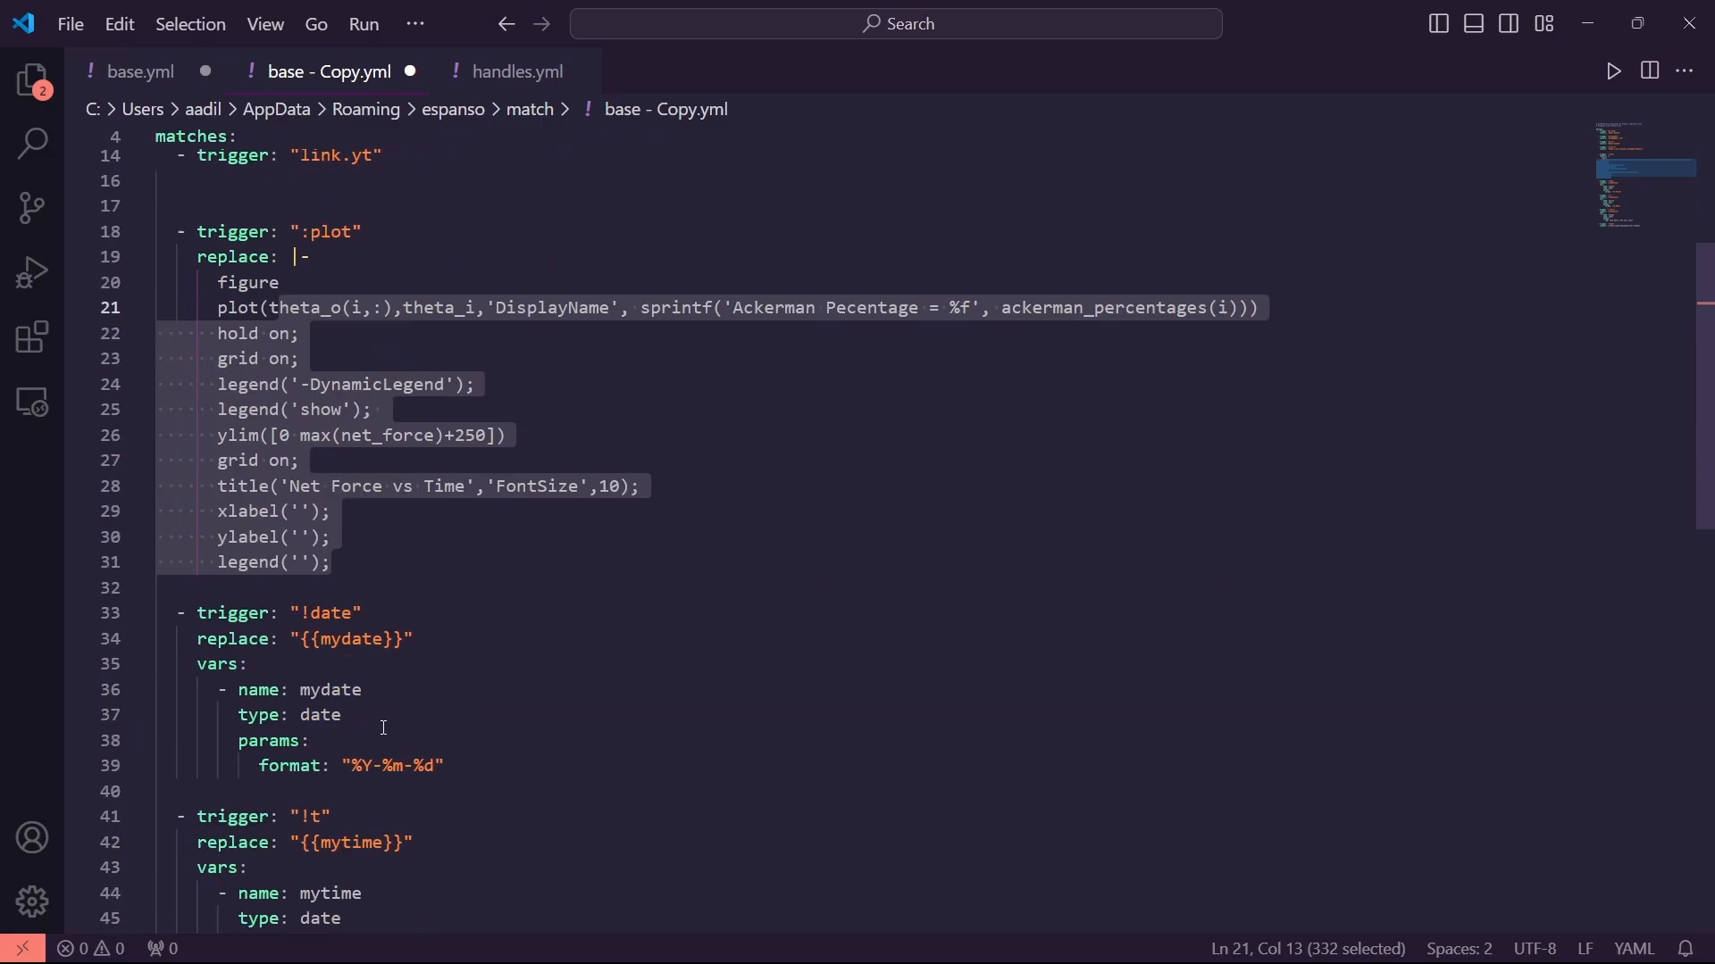
scroll(430, 692, down, 4)
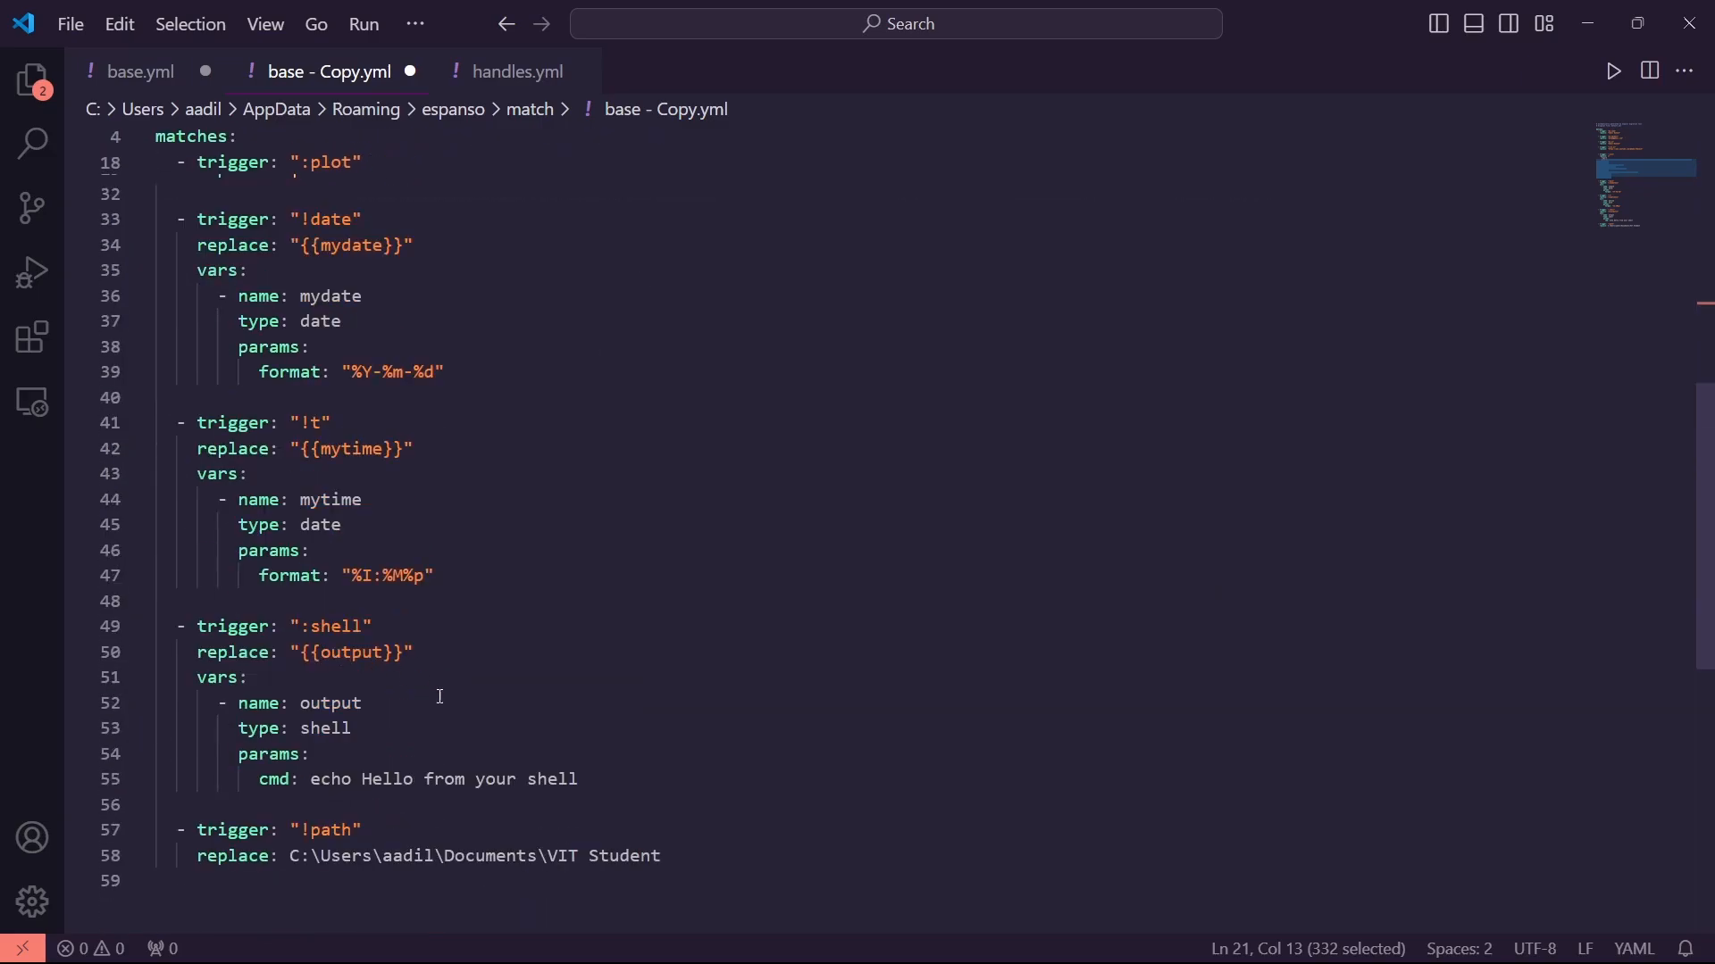
scroll(440, 697, up, 10)
click(436, 527)
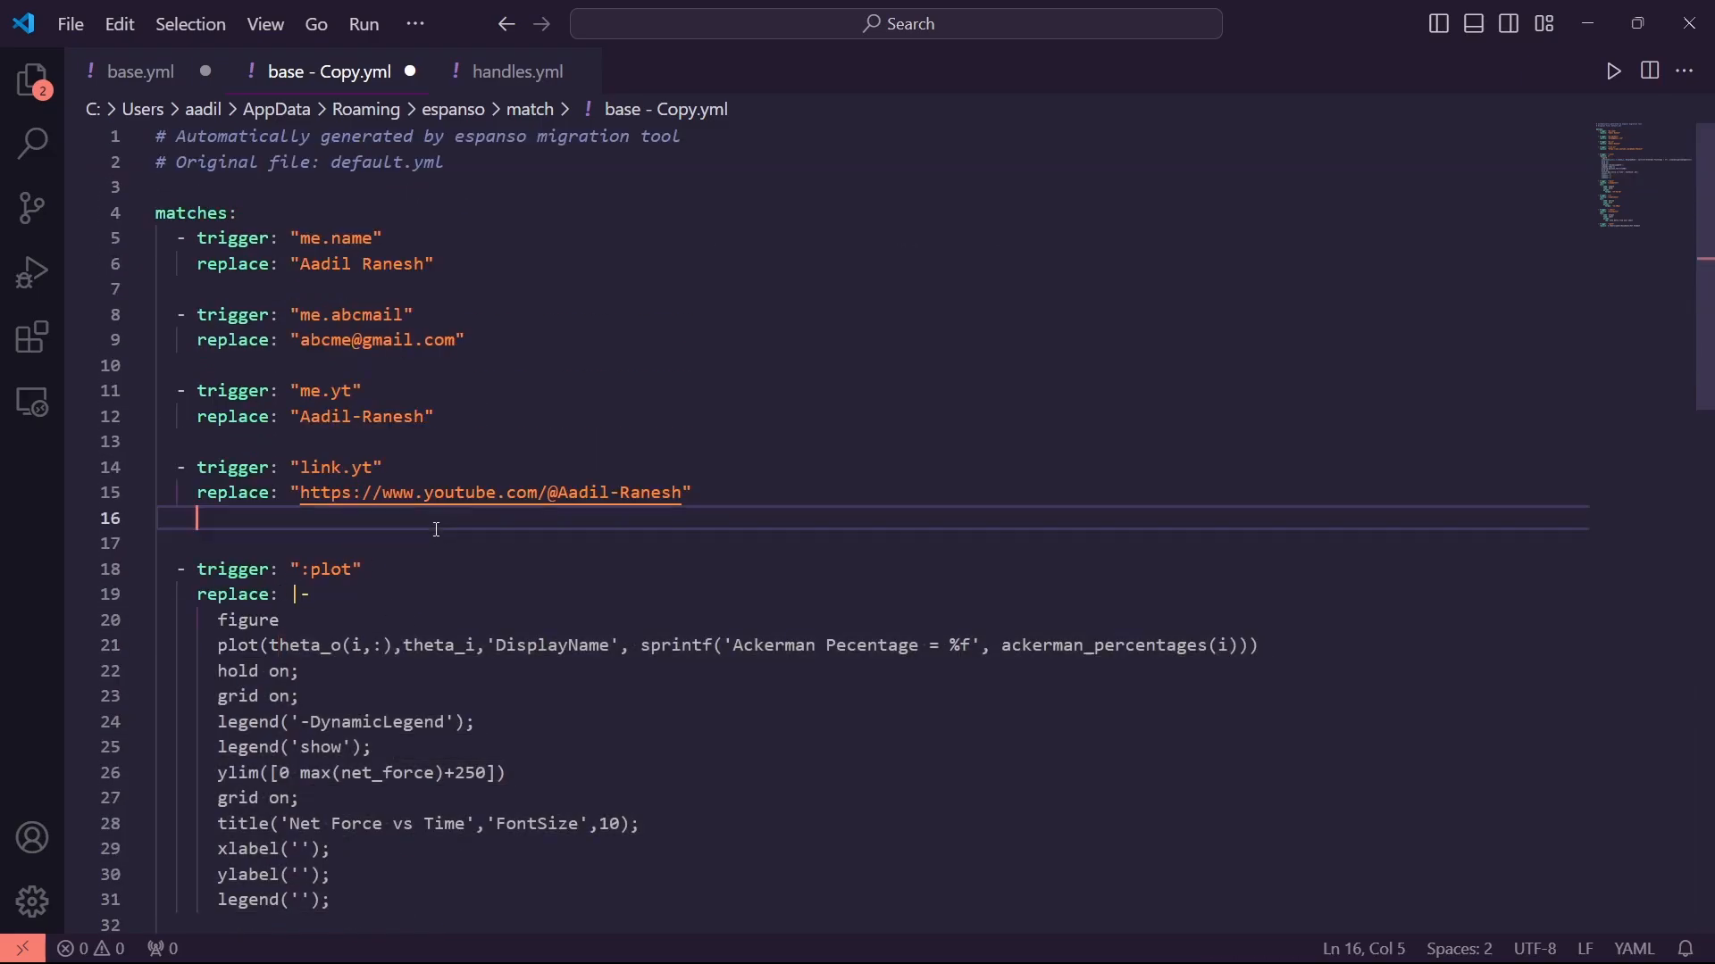
key(Return)
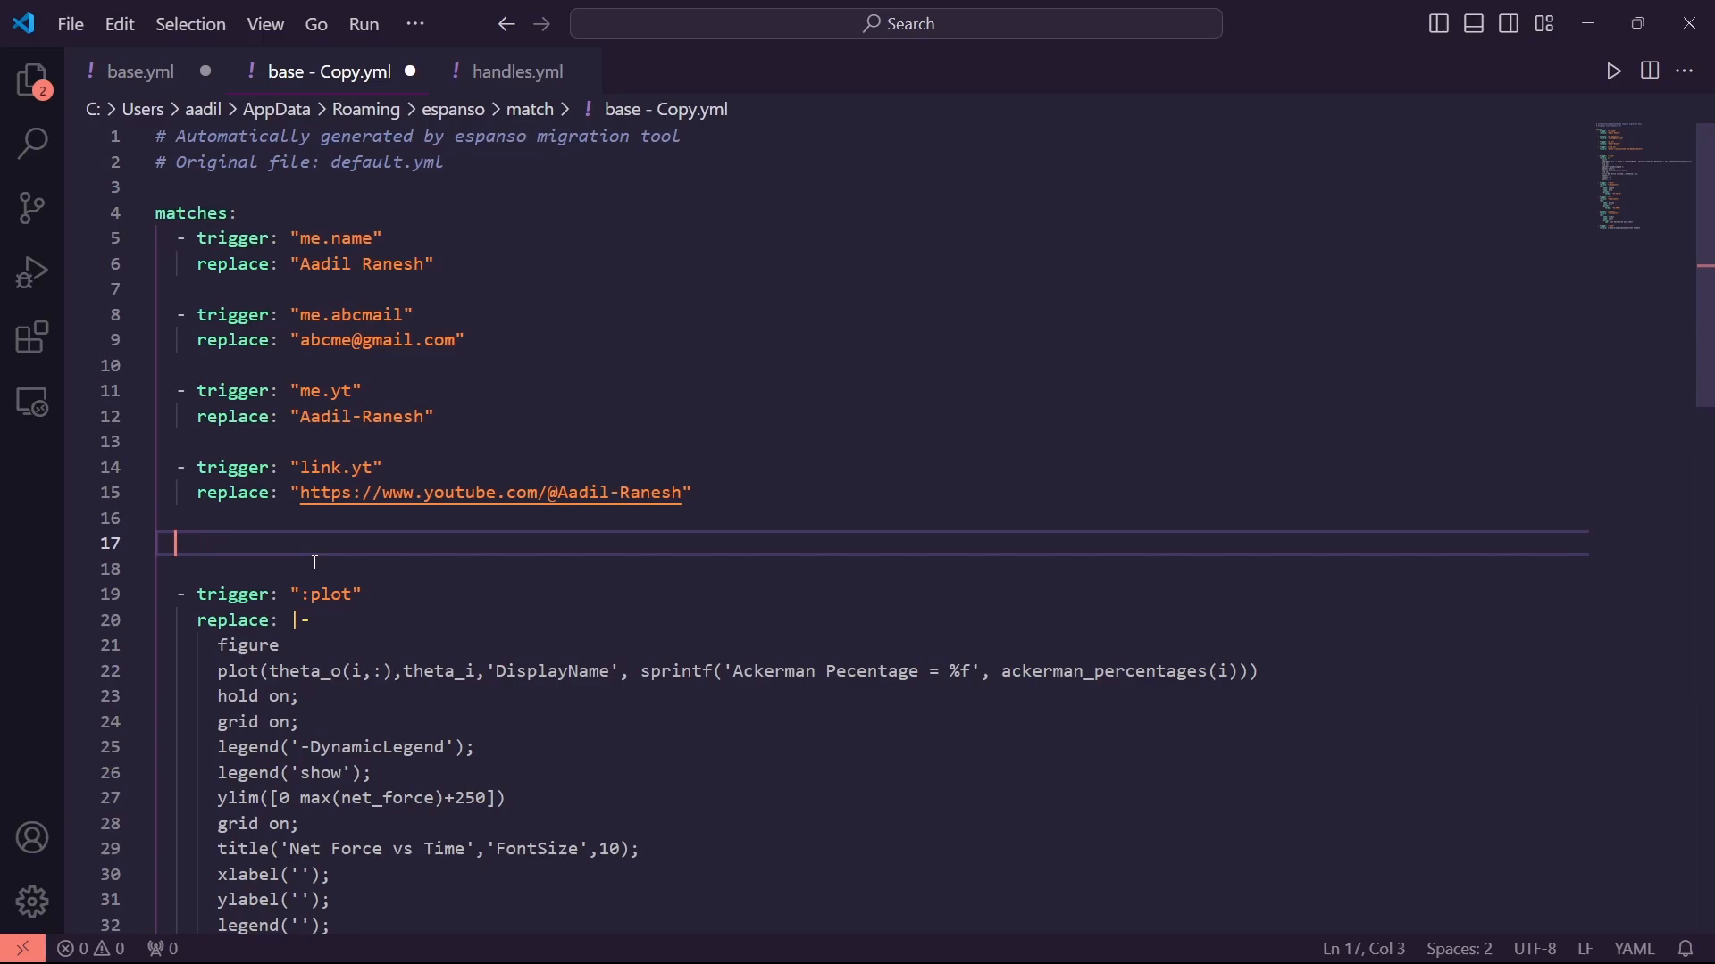
Add a match with trigger "prompt.define" (renamed from prompt.sentence) and a replace line with an opening quote
text(- trigger: ")
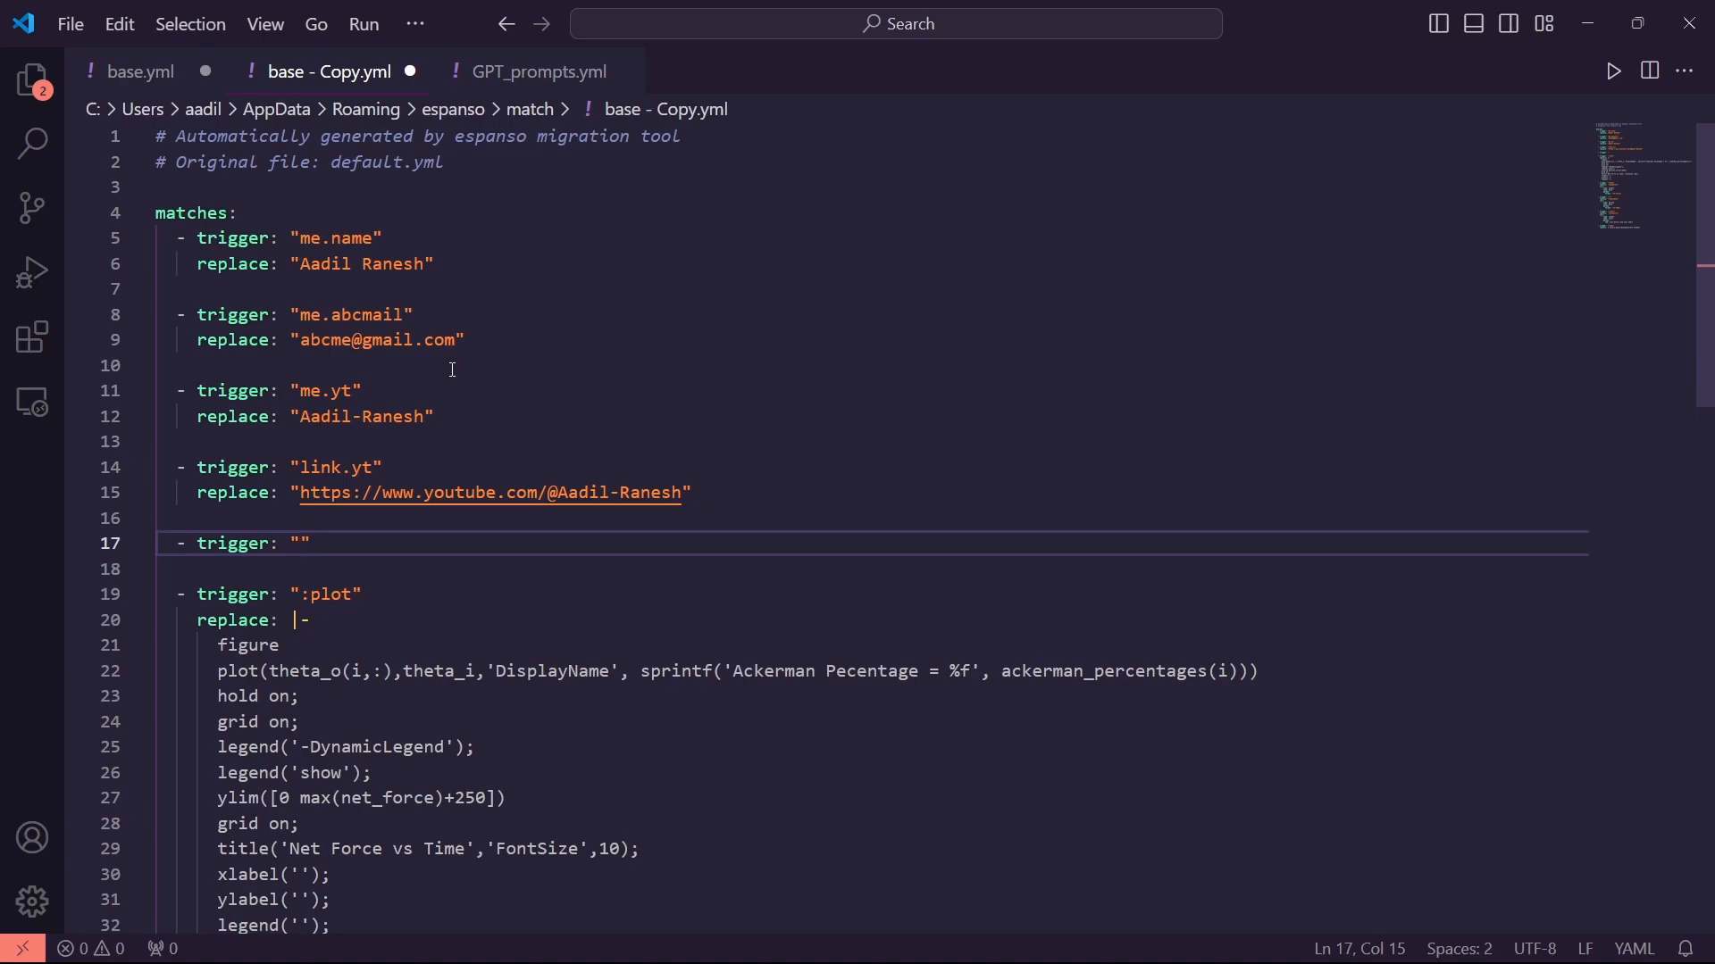
text(prompt.sentence)
key(Return)
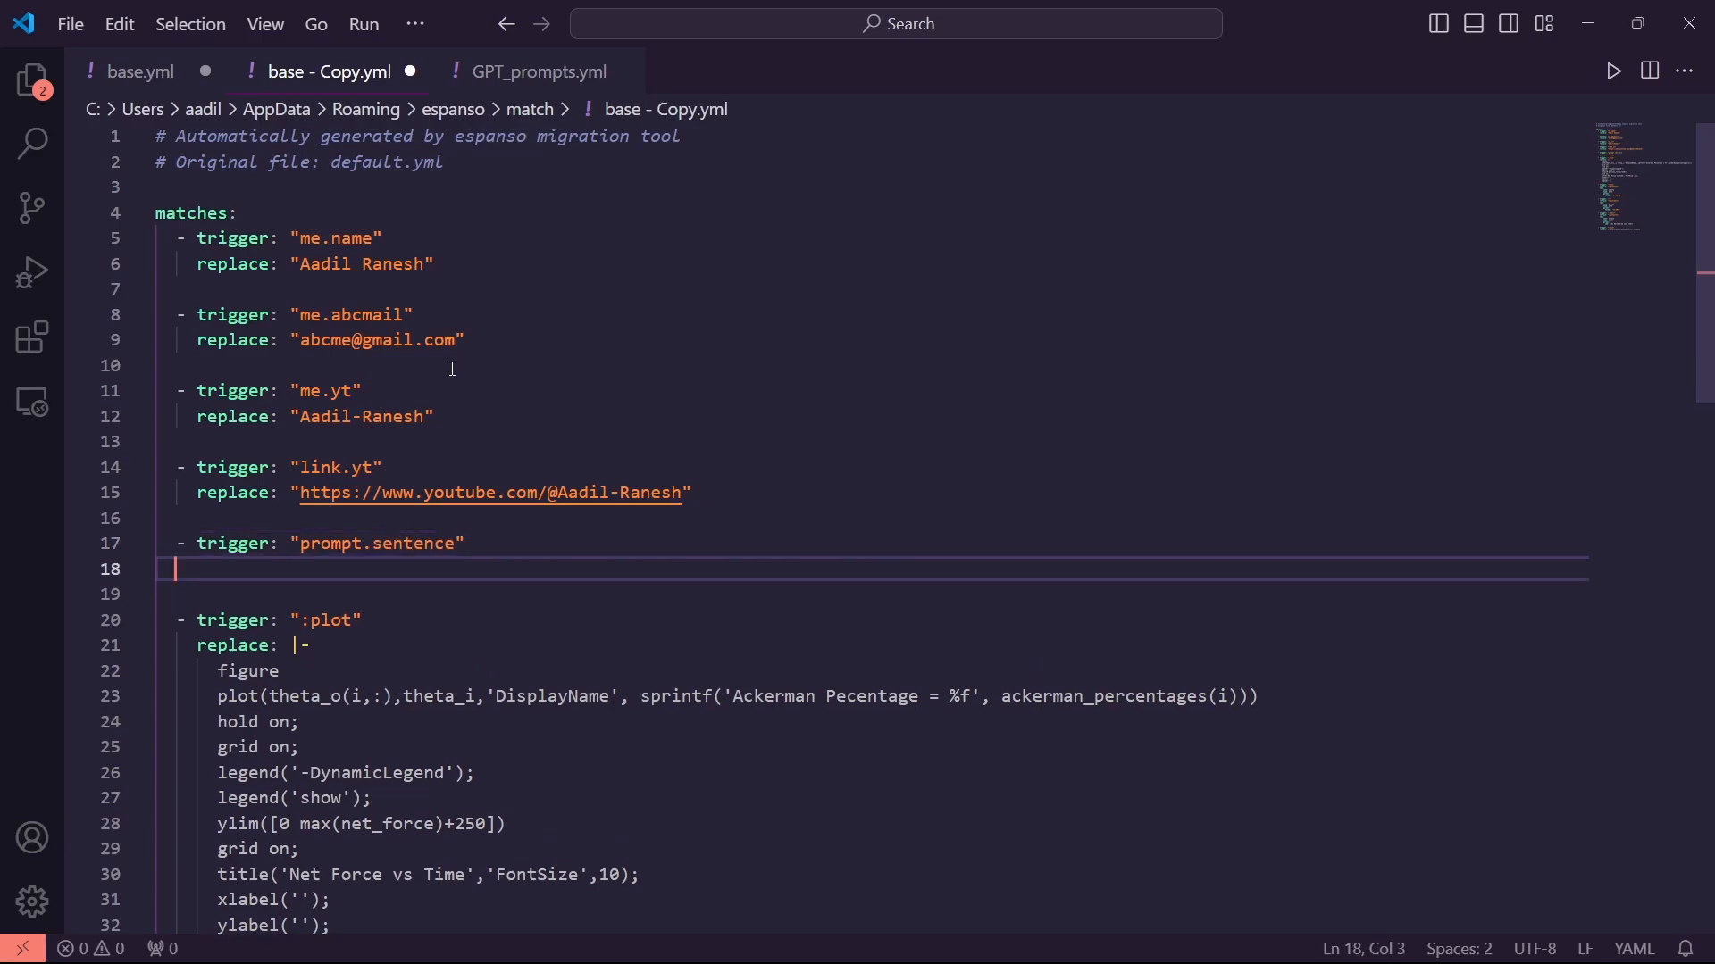
text(replace:)
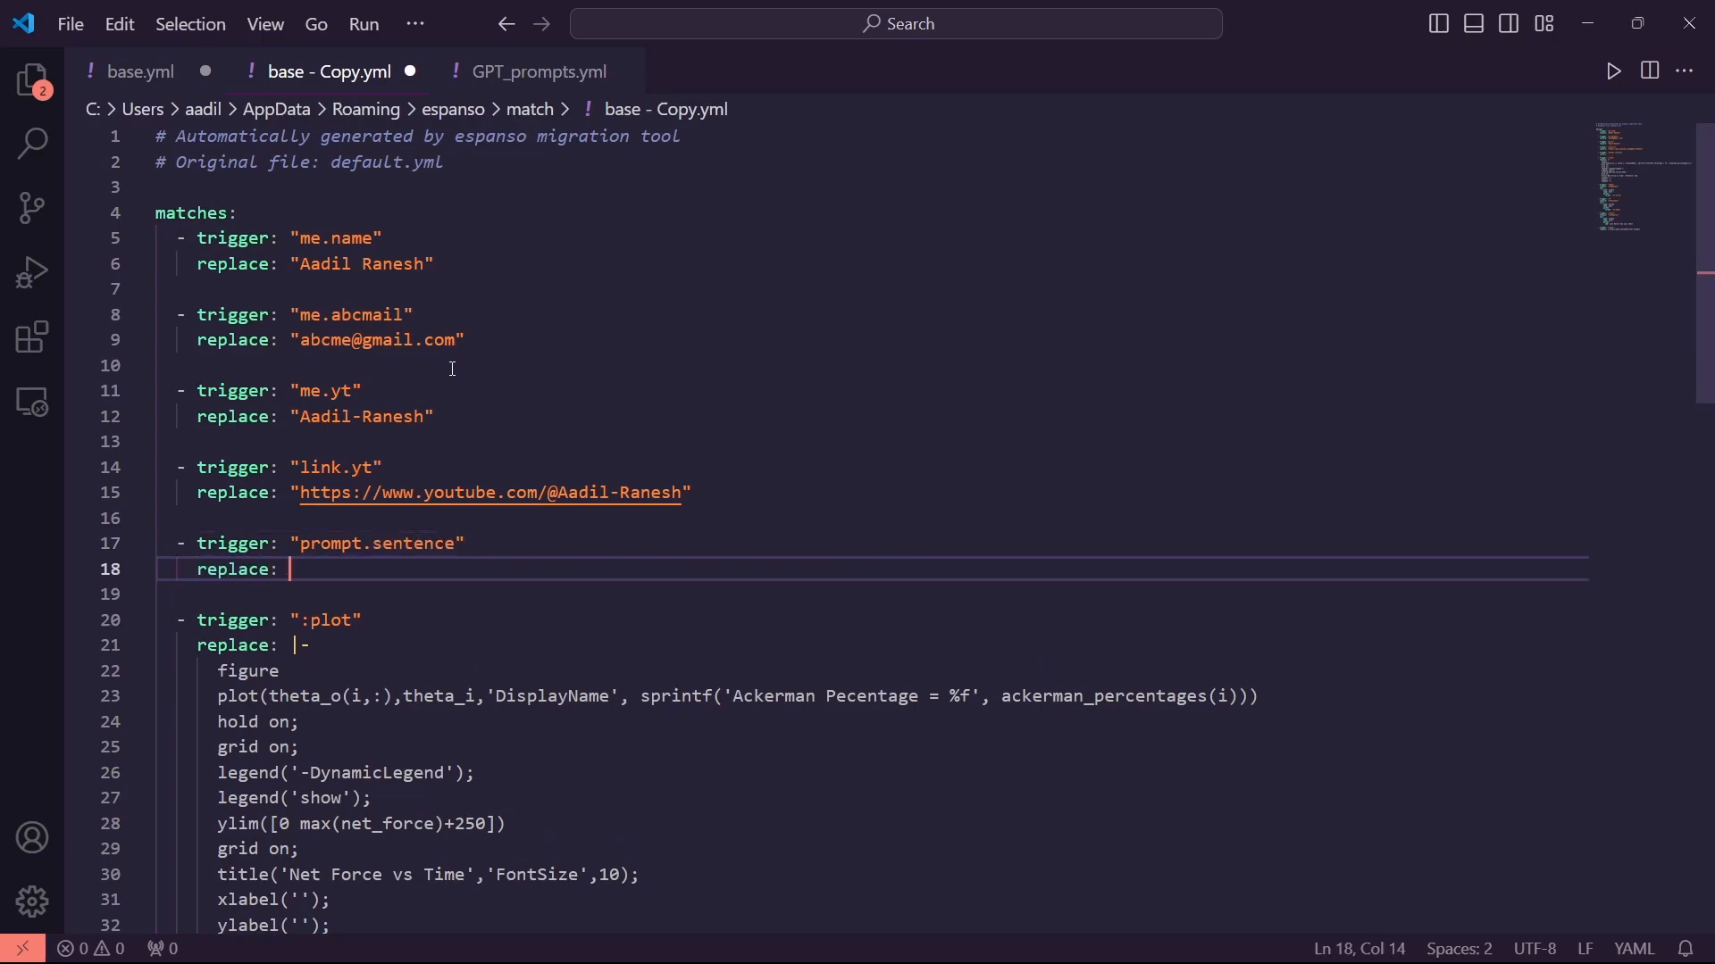
double_click(424, 551)
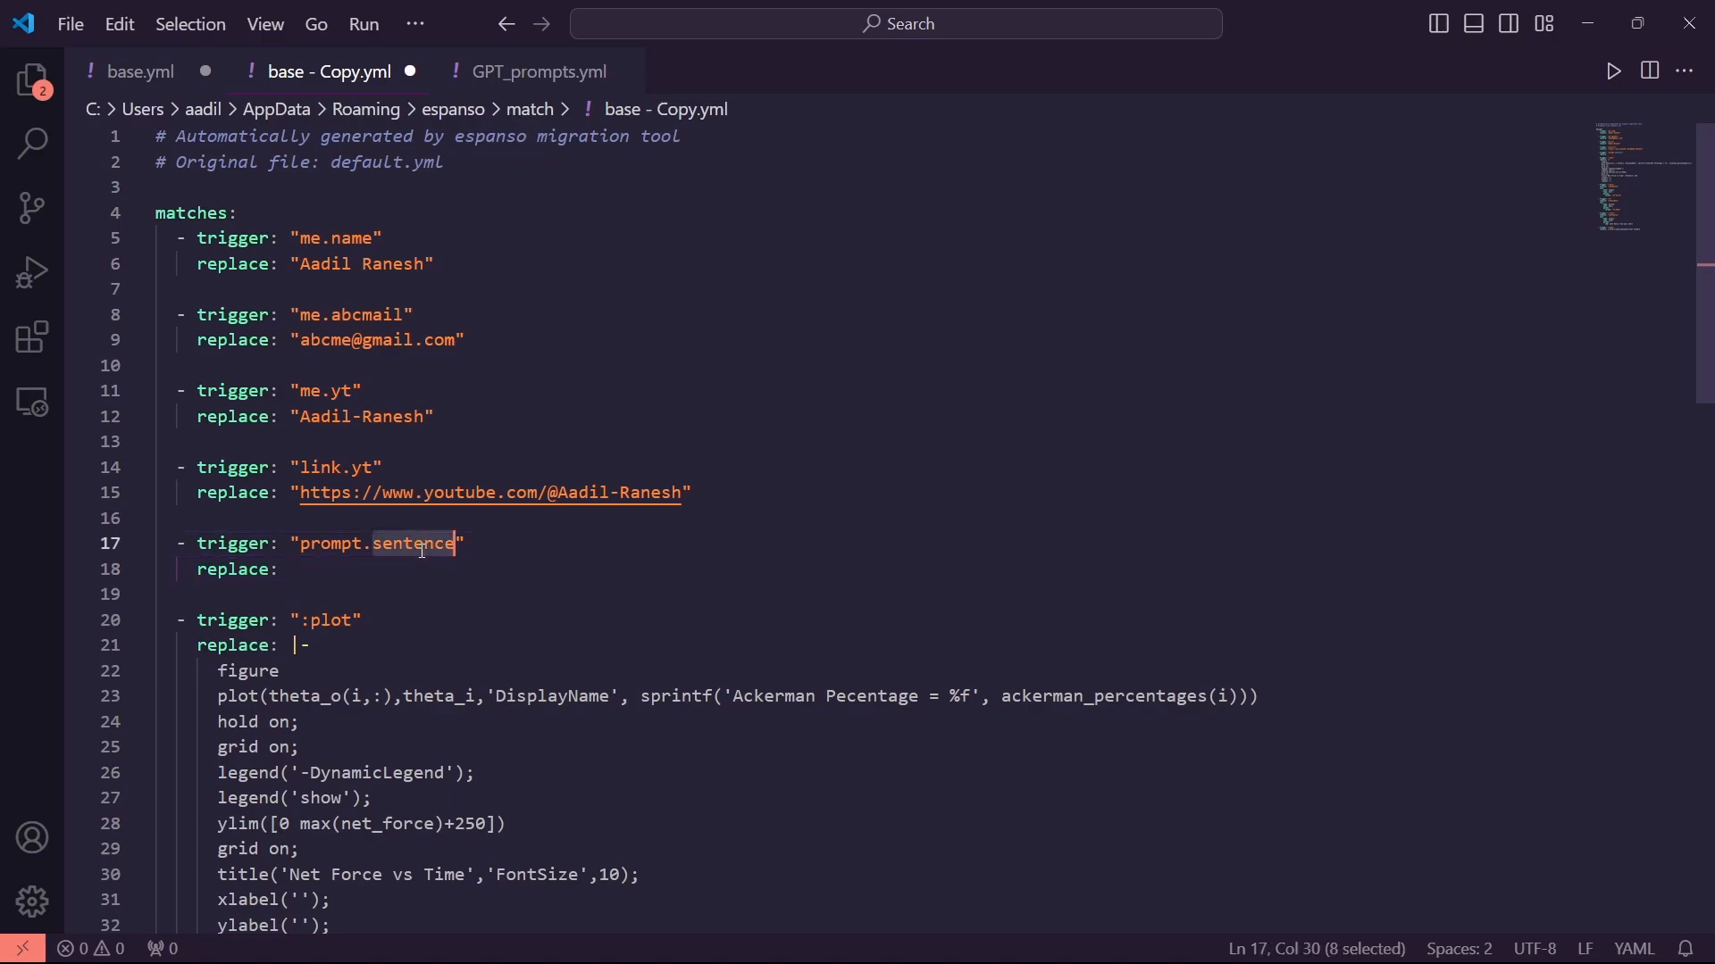
text(define)
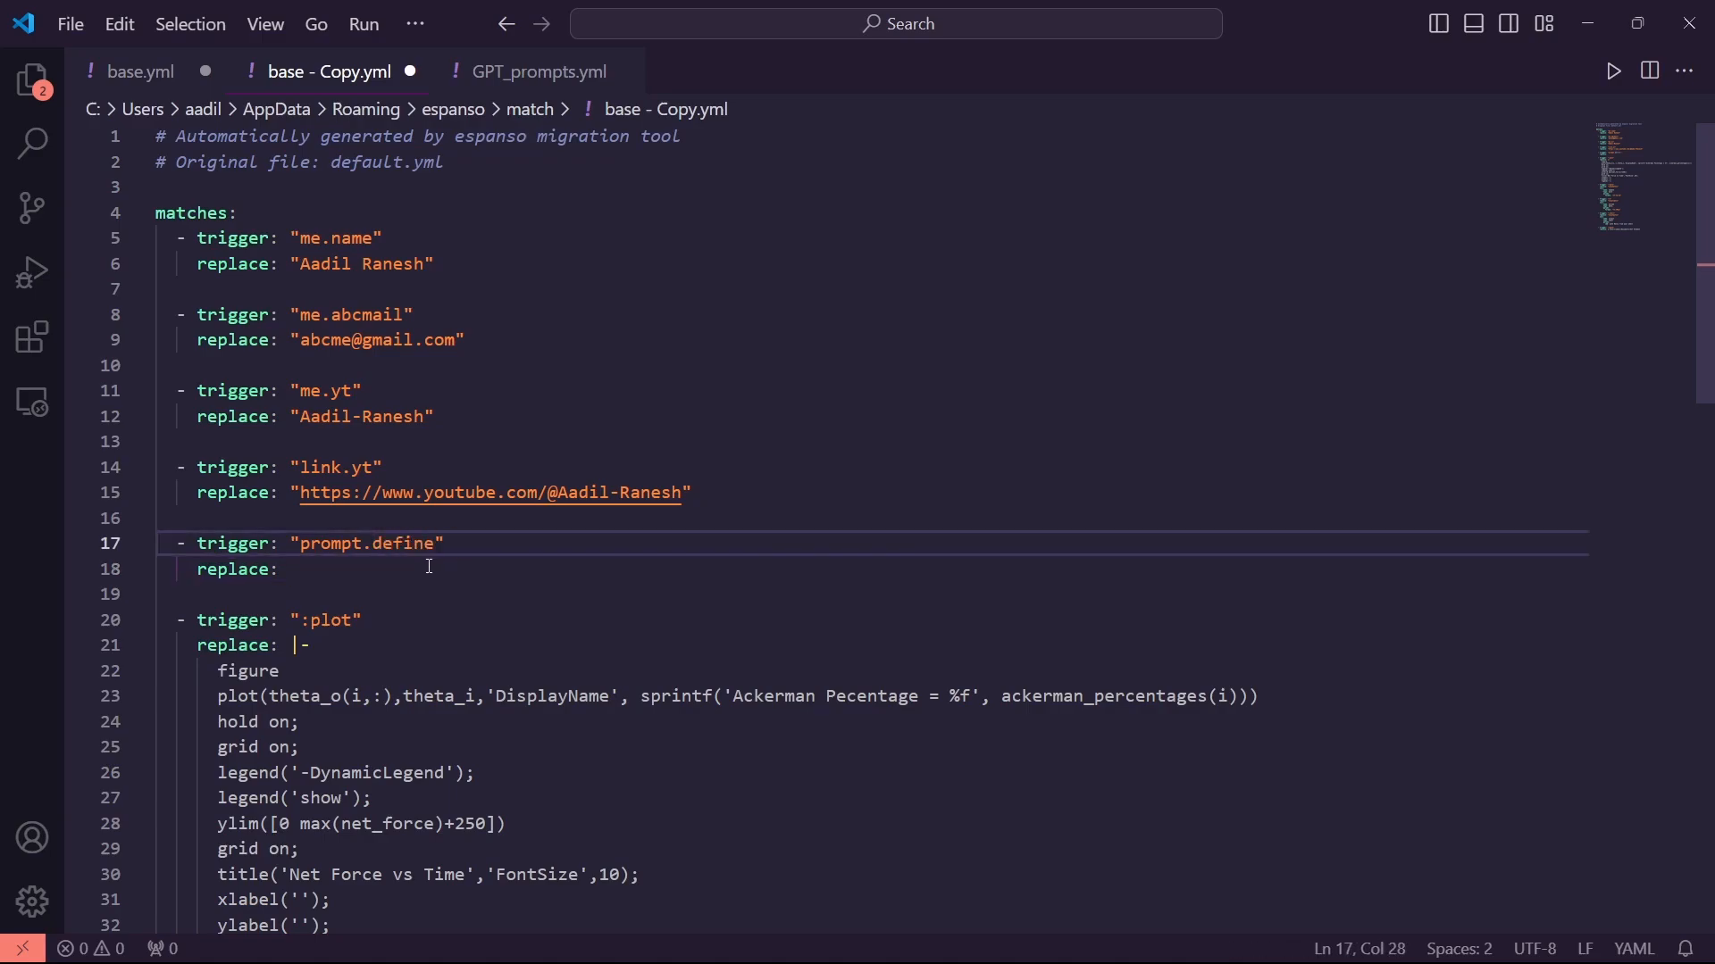
click(338, 579)
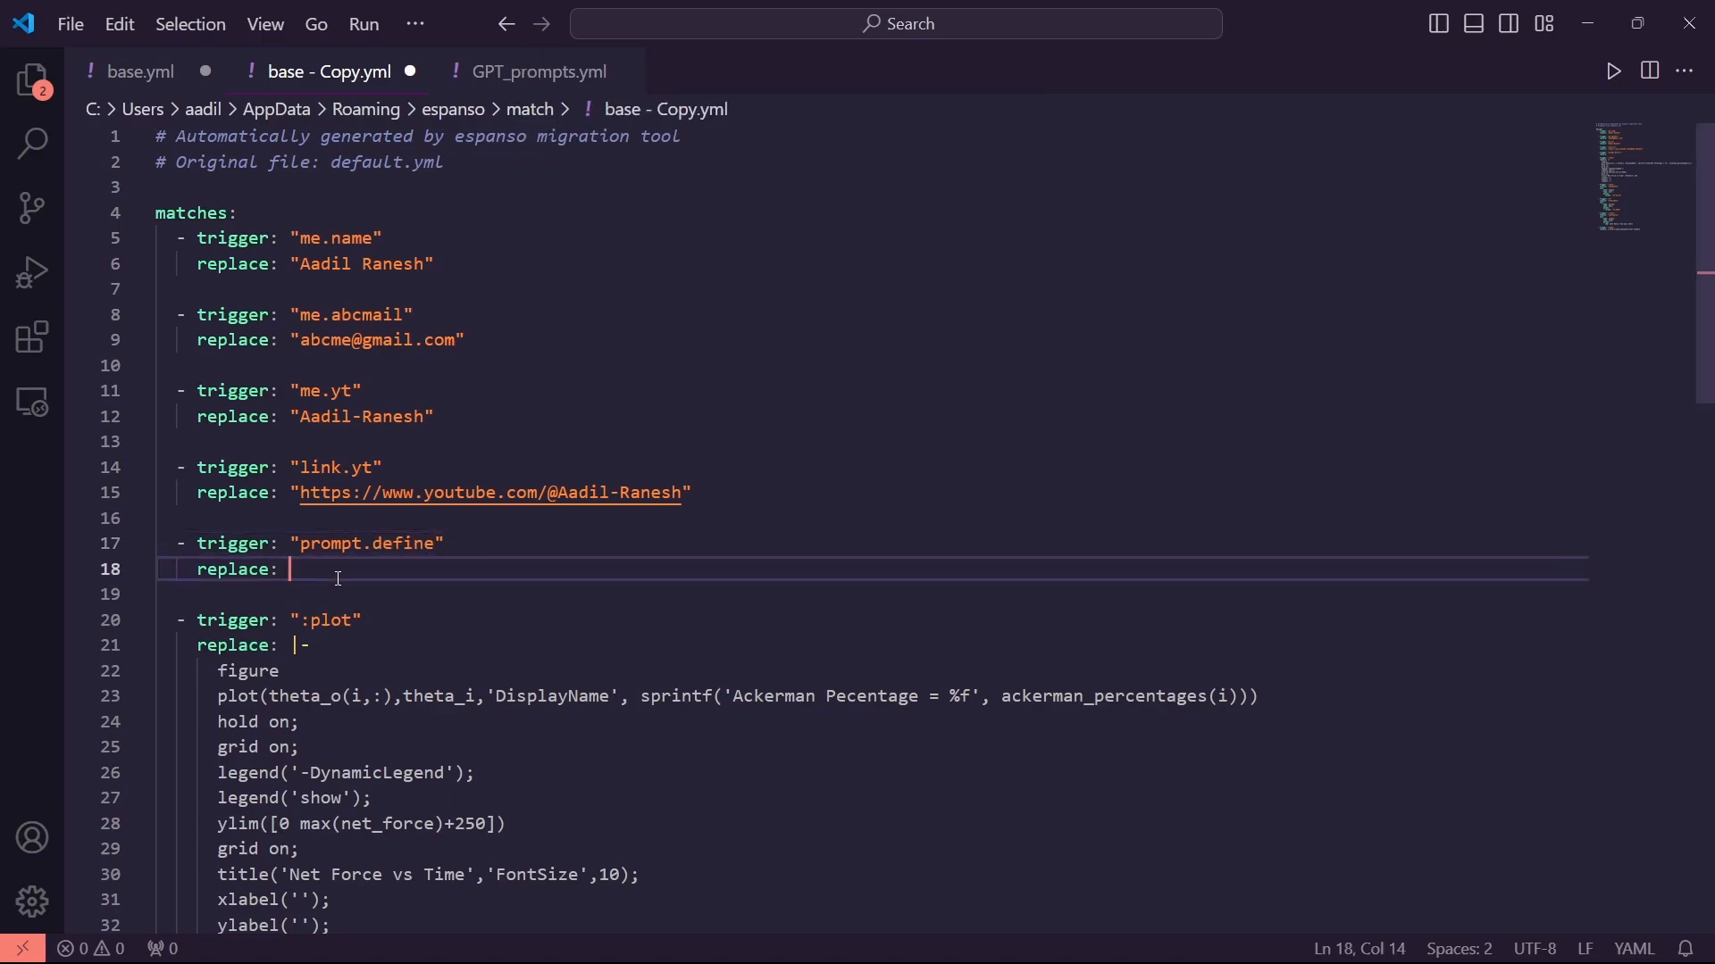
text(")
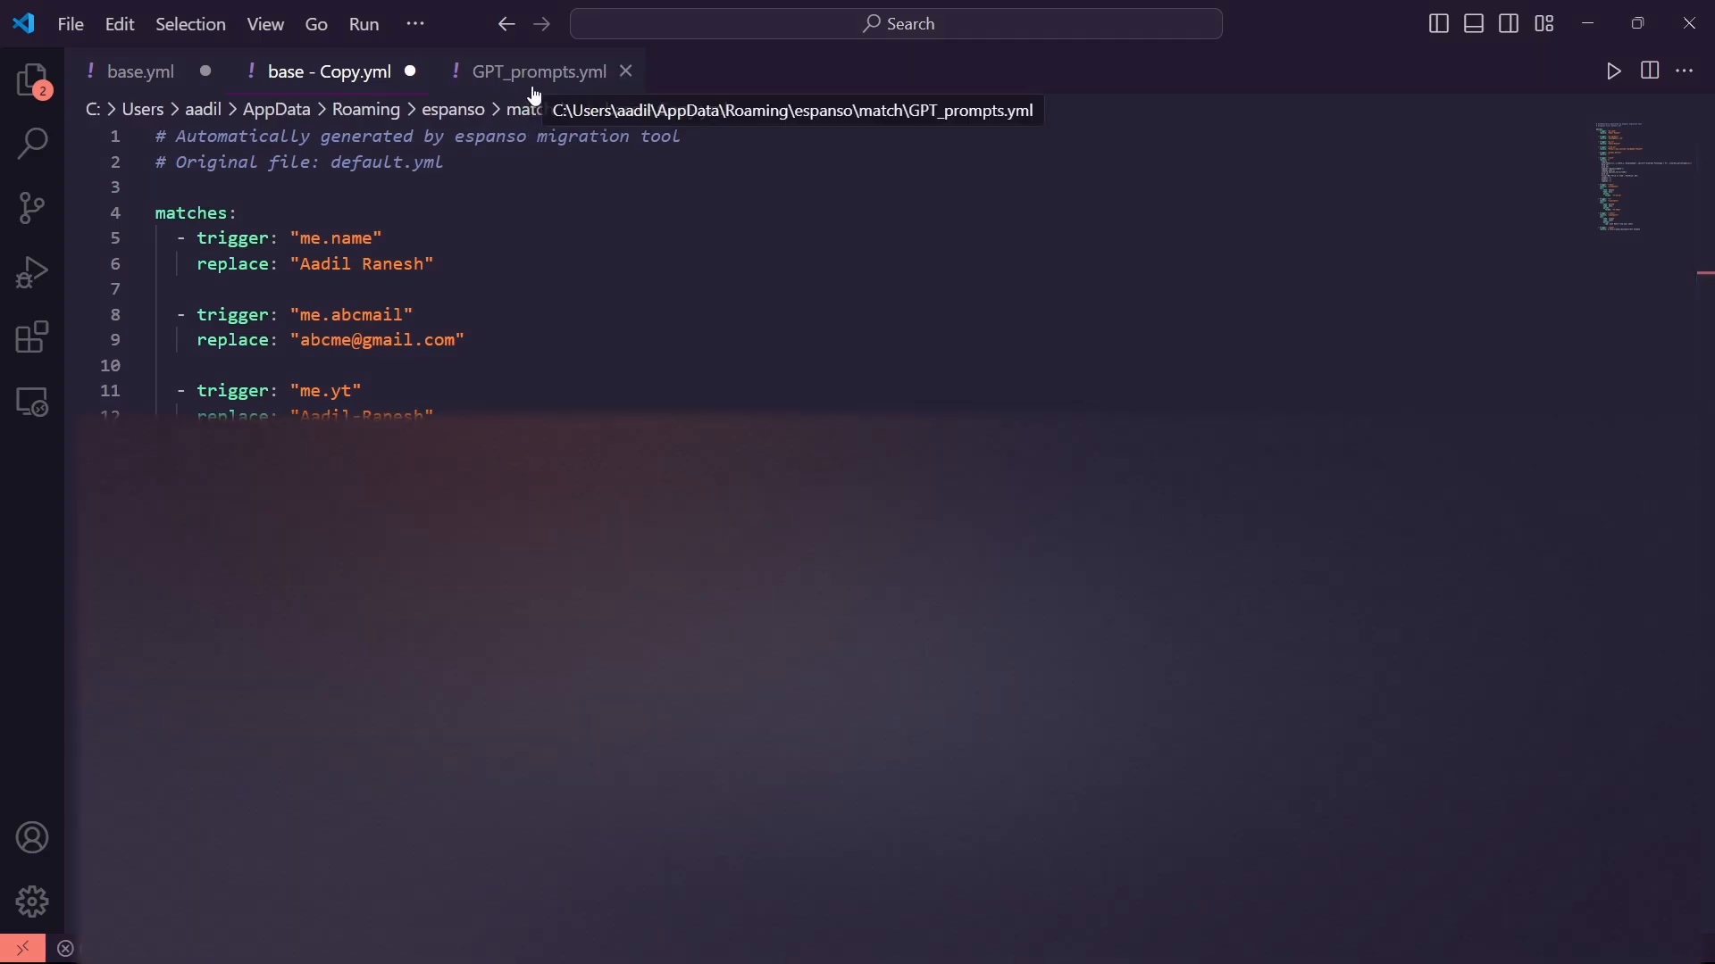
Copy the word-definition prompt from GPT_prompts.yml into the prompt.define replace quotes in base - Copy.yml
click(532, 72)
drag(284, 268, 1688, 261)
drag(1587, 275, 1578, 274)
key(ctrl+c)
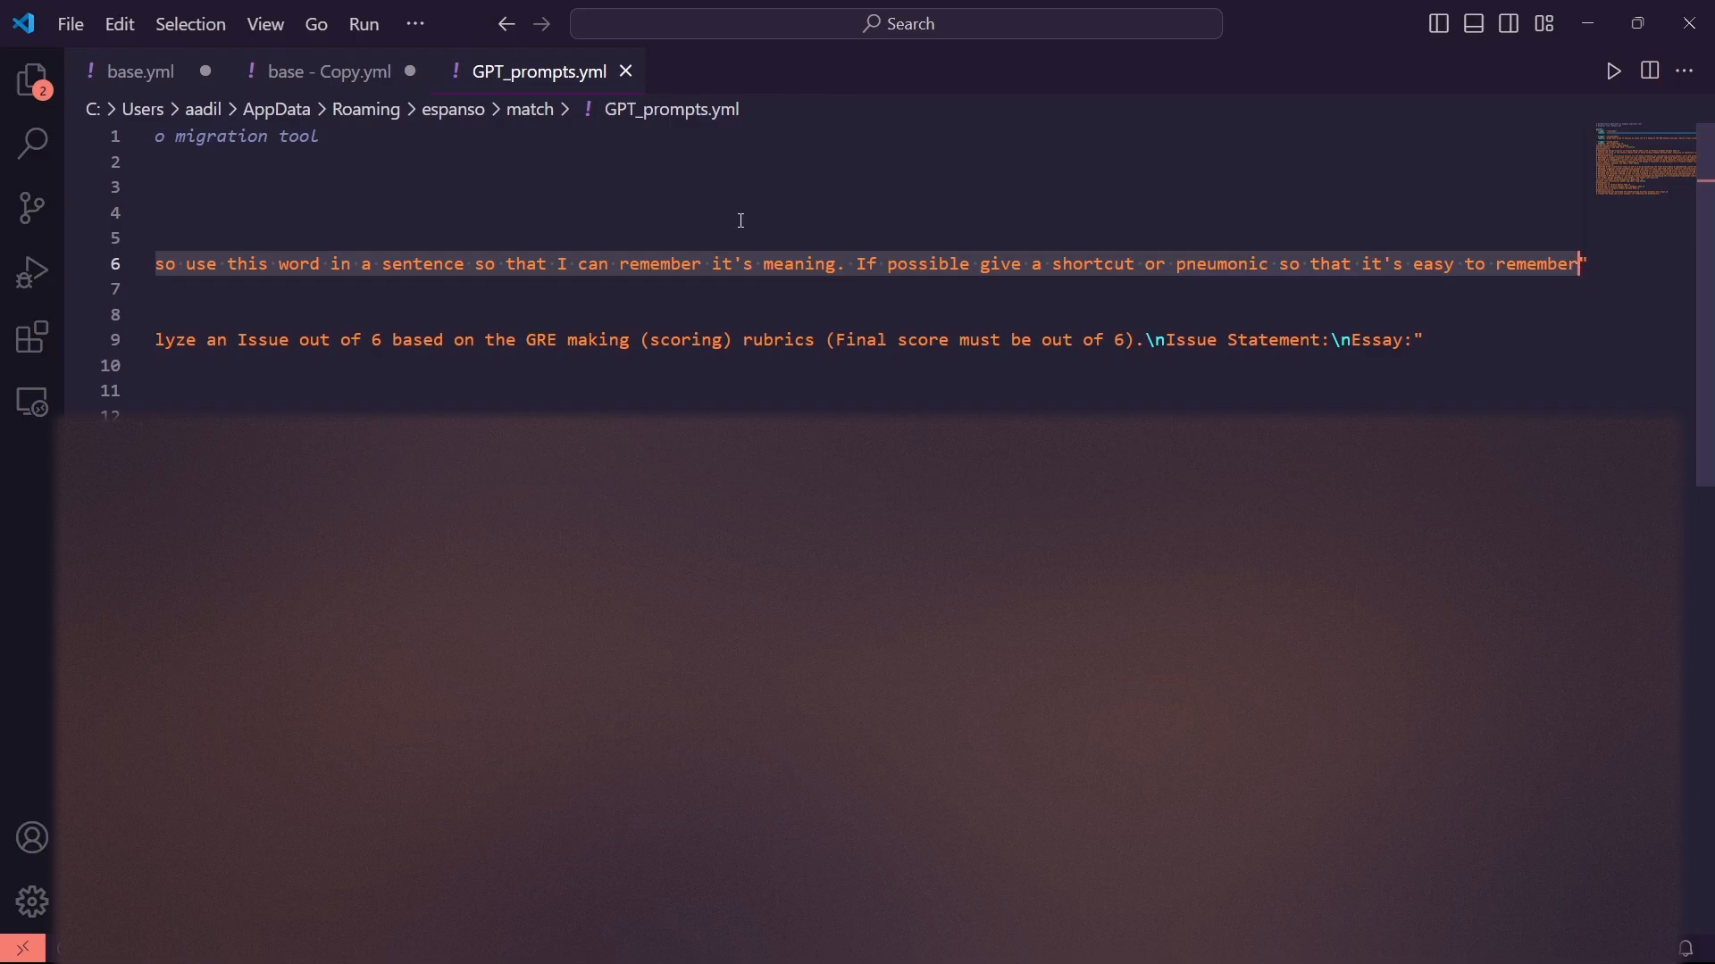
click(266, 70)
key(ctrl+v)
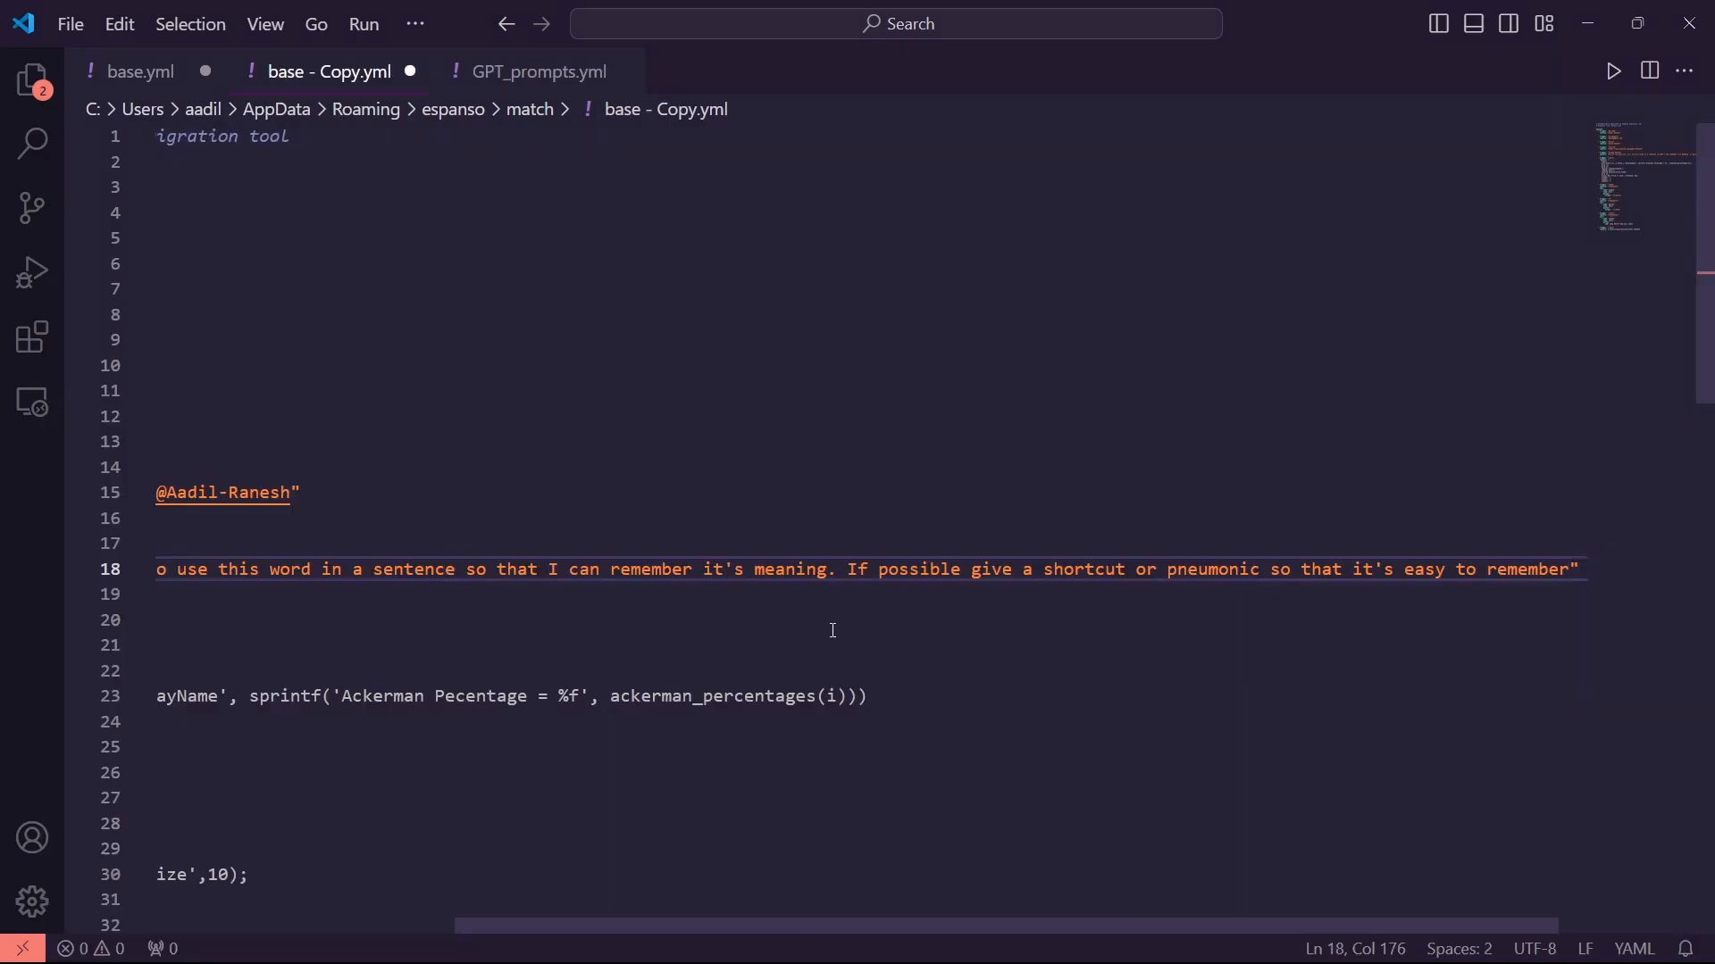
Review the pasted prompt line, marking the part that asks to use the word
scroll(798, 618, left, 5)
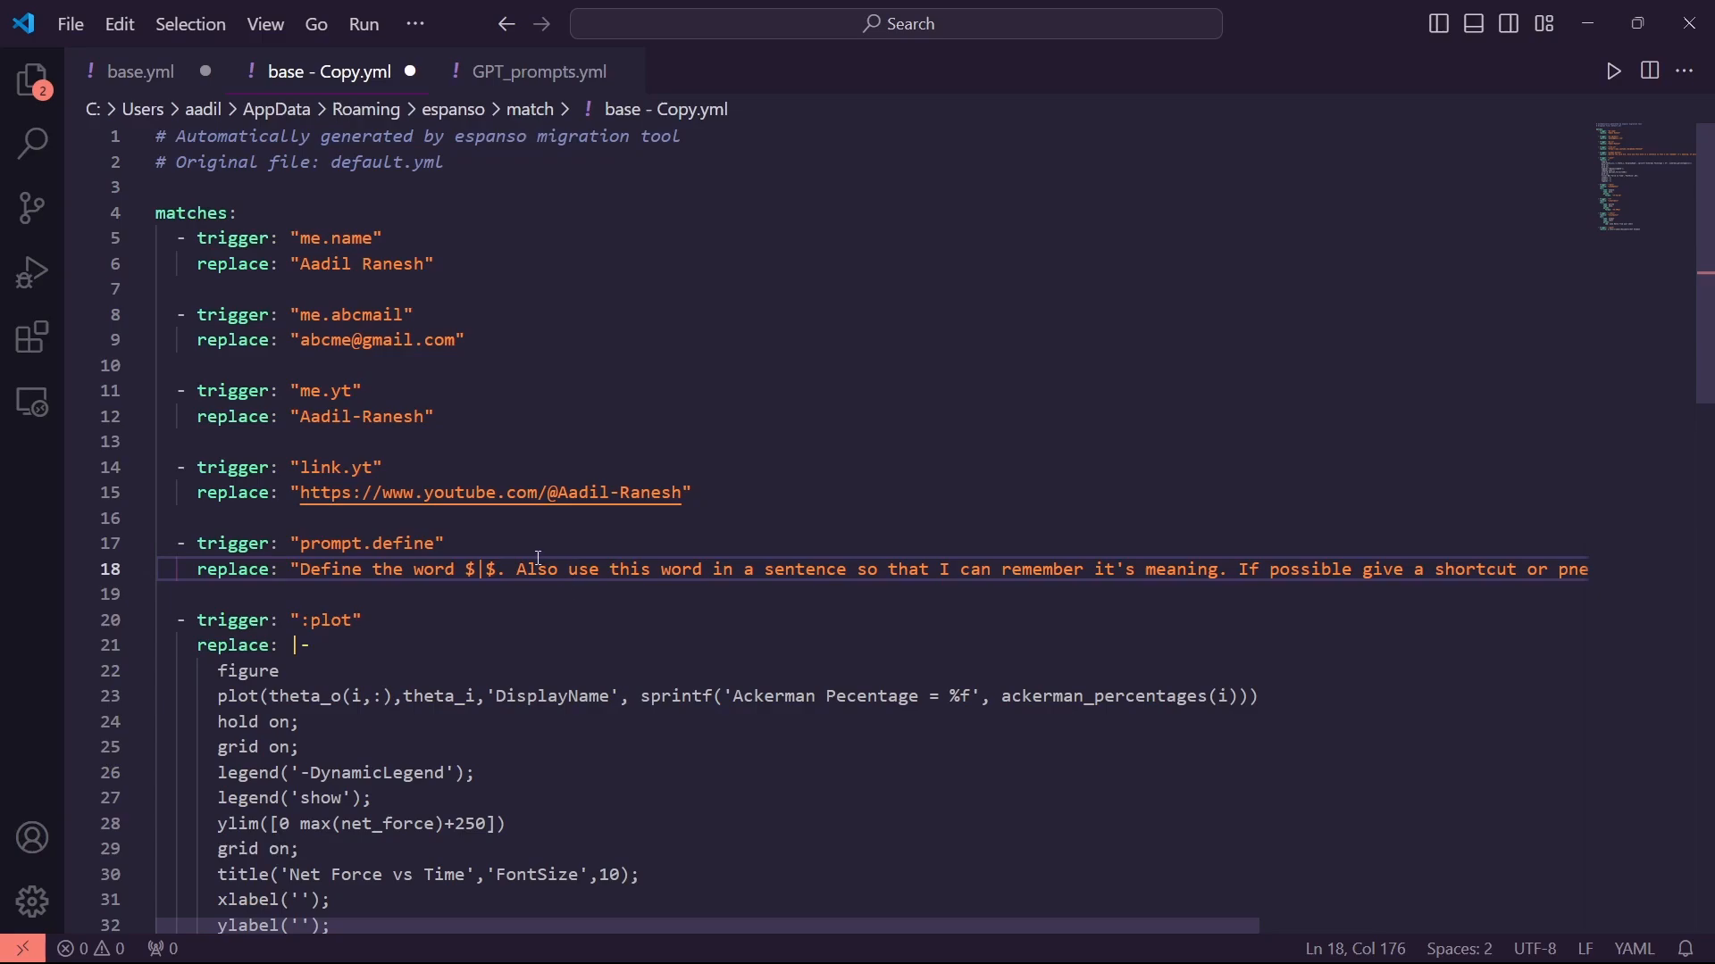
drag(517, 572, 1234, 572)
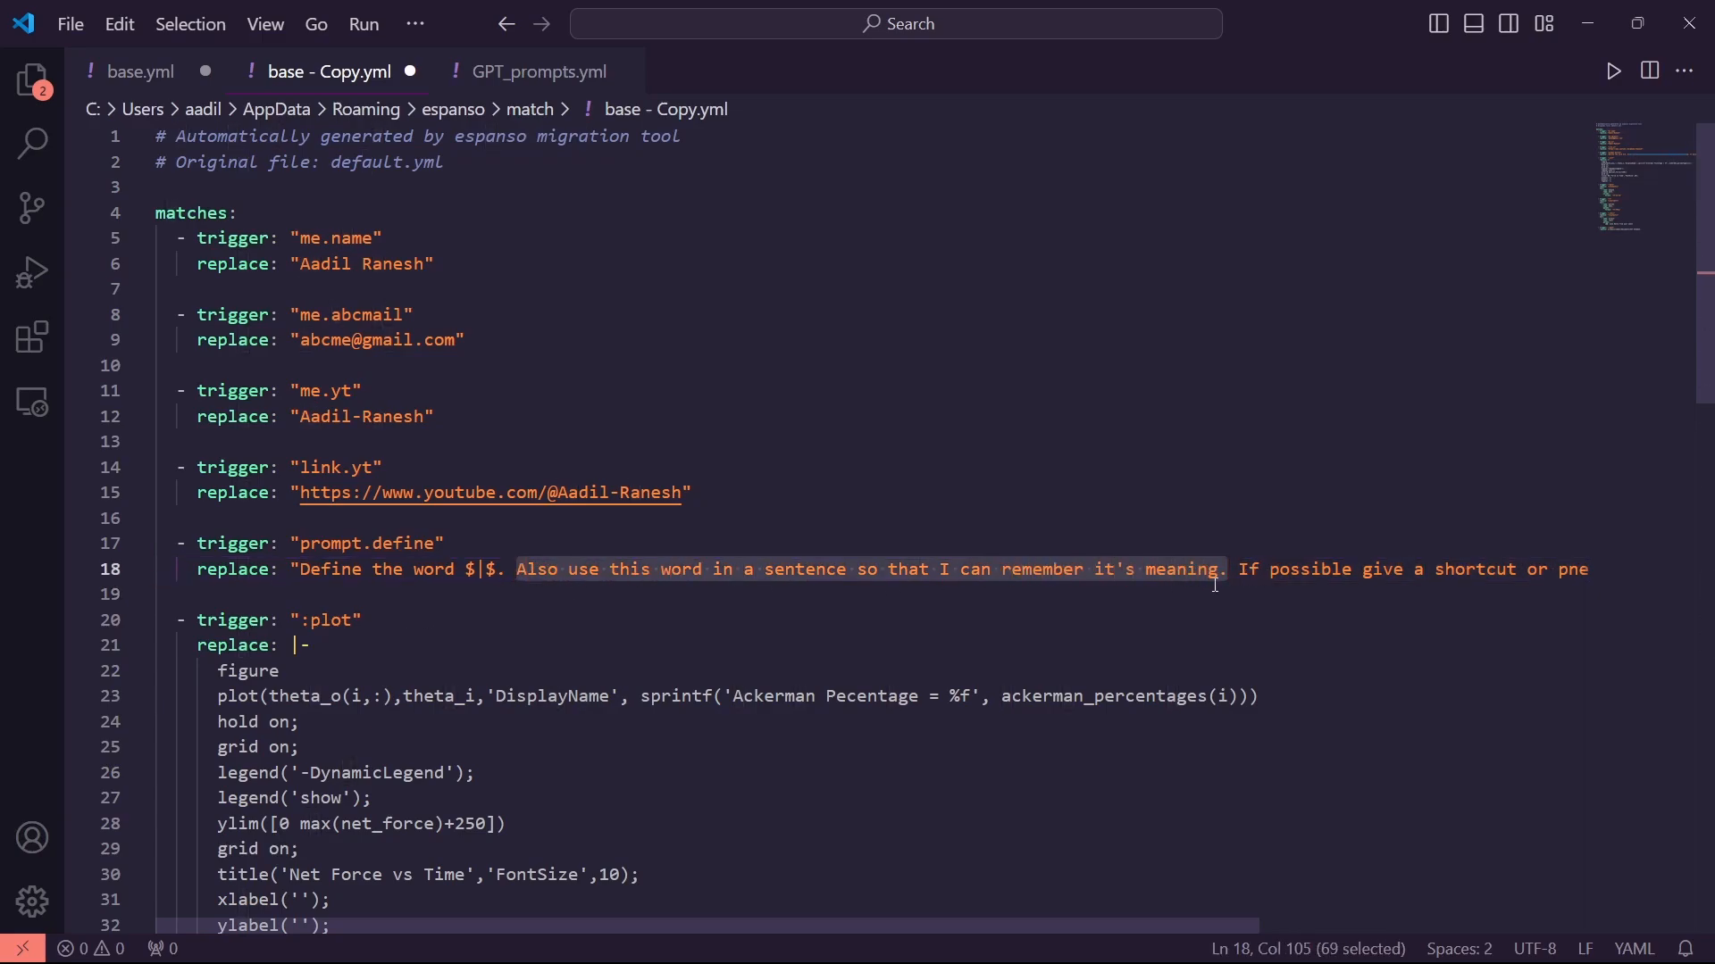
scroll(1263, 594, right, 4)
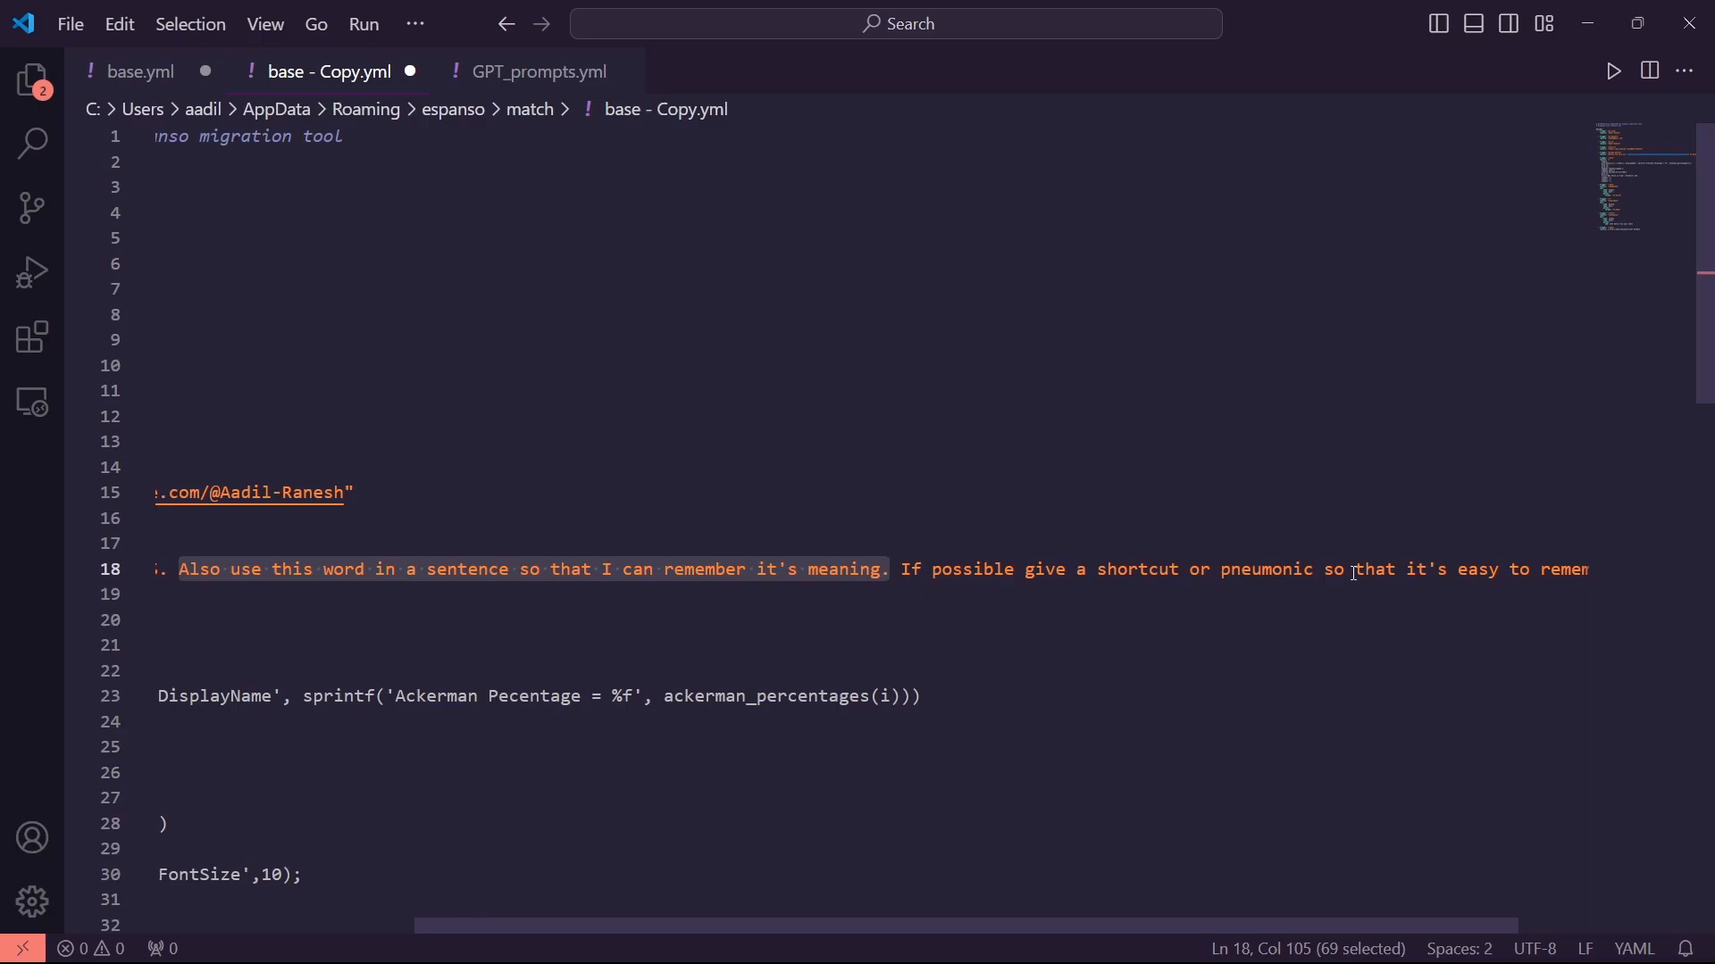
scroll(1391, 591, right, 1)
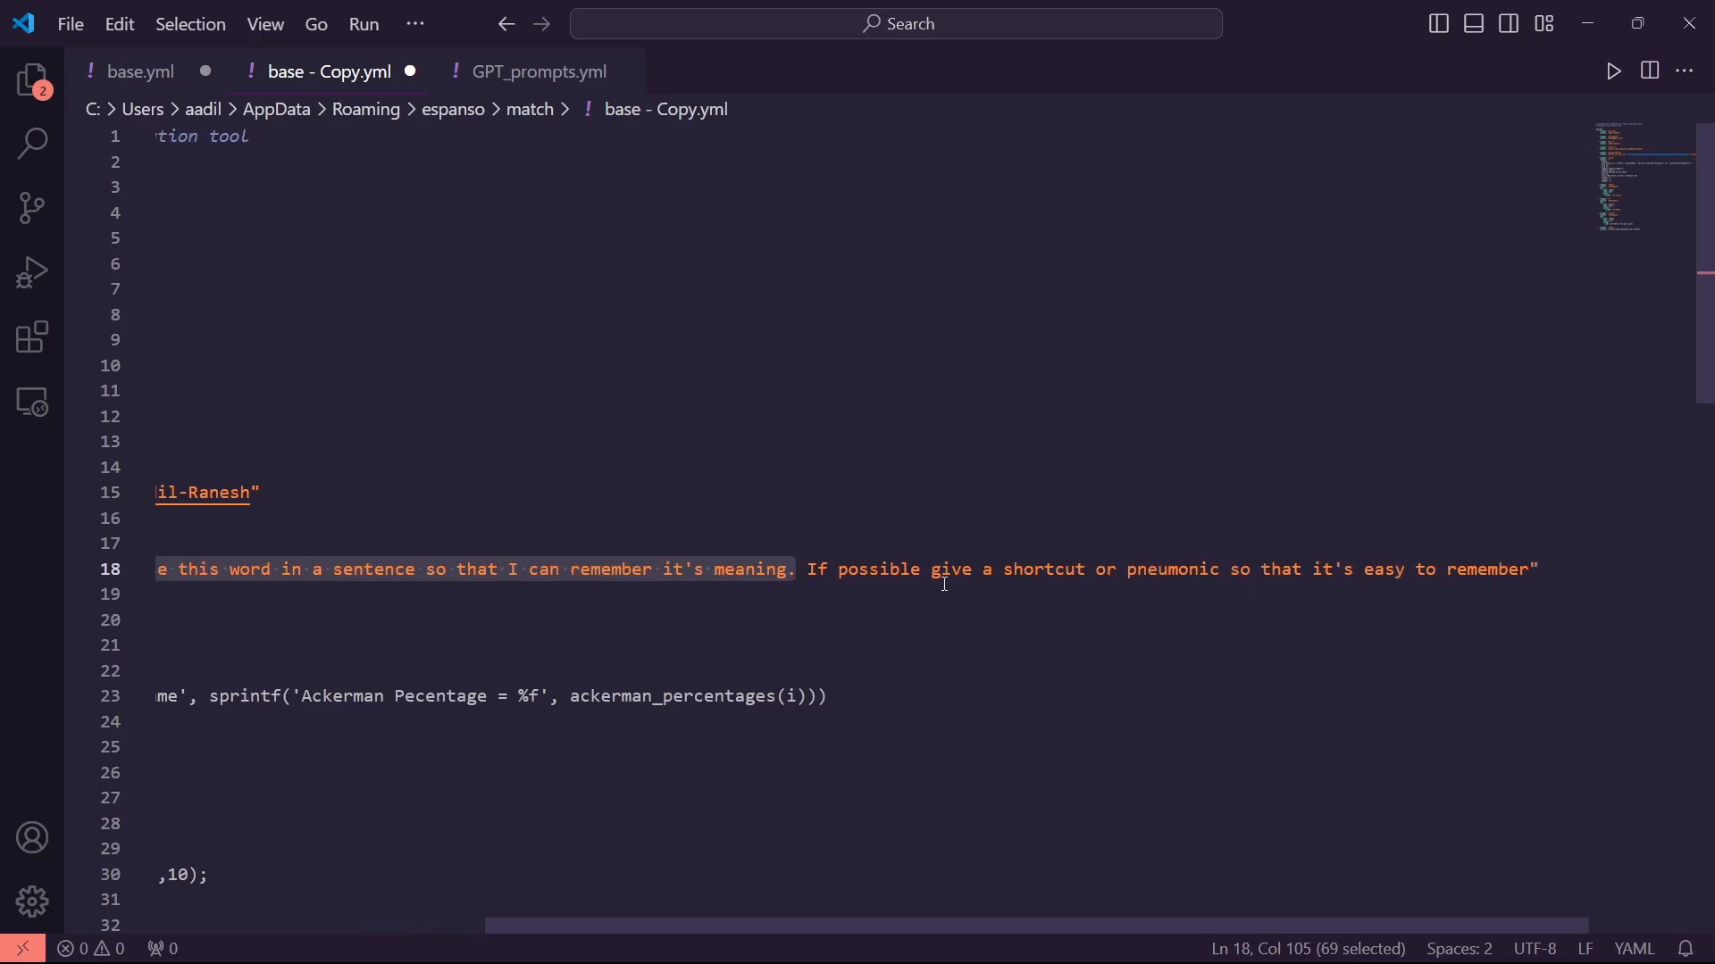
scroll(1053, 581, left, 5)
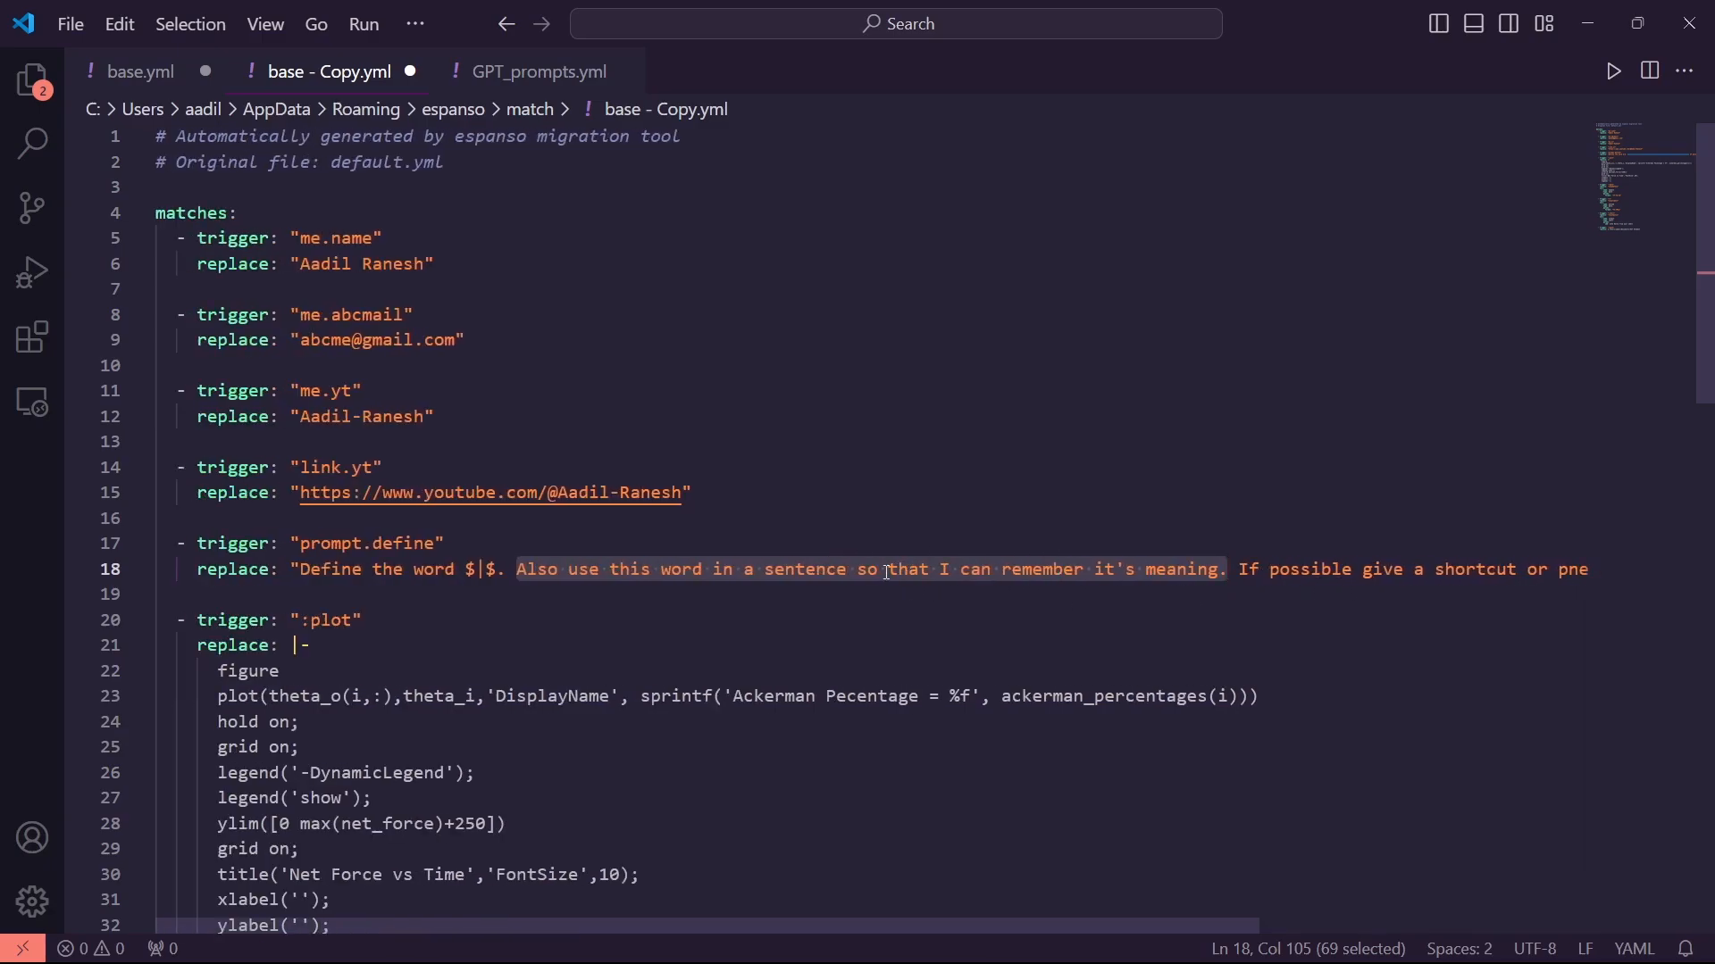
triple_click(467, 569)
drag(467, 568, 500, 571)
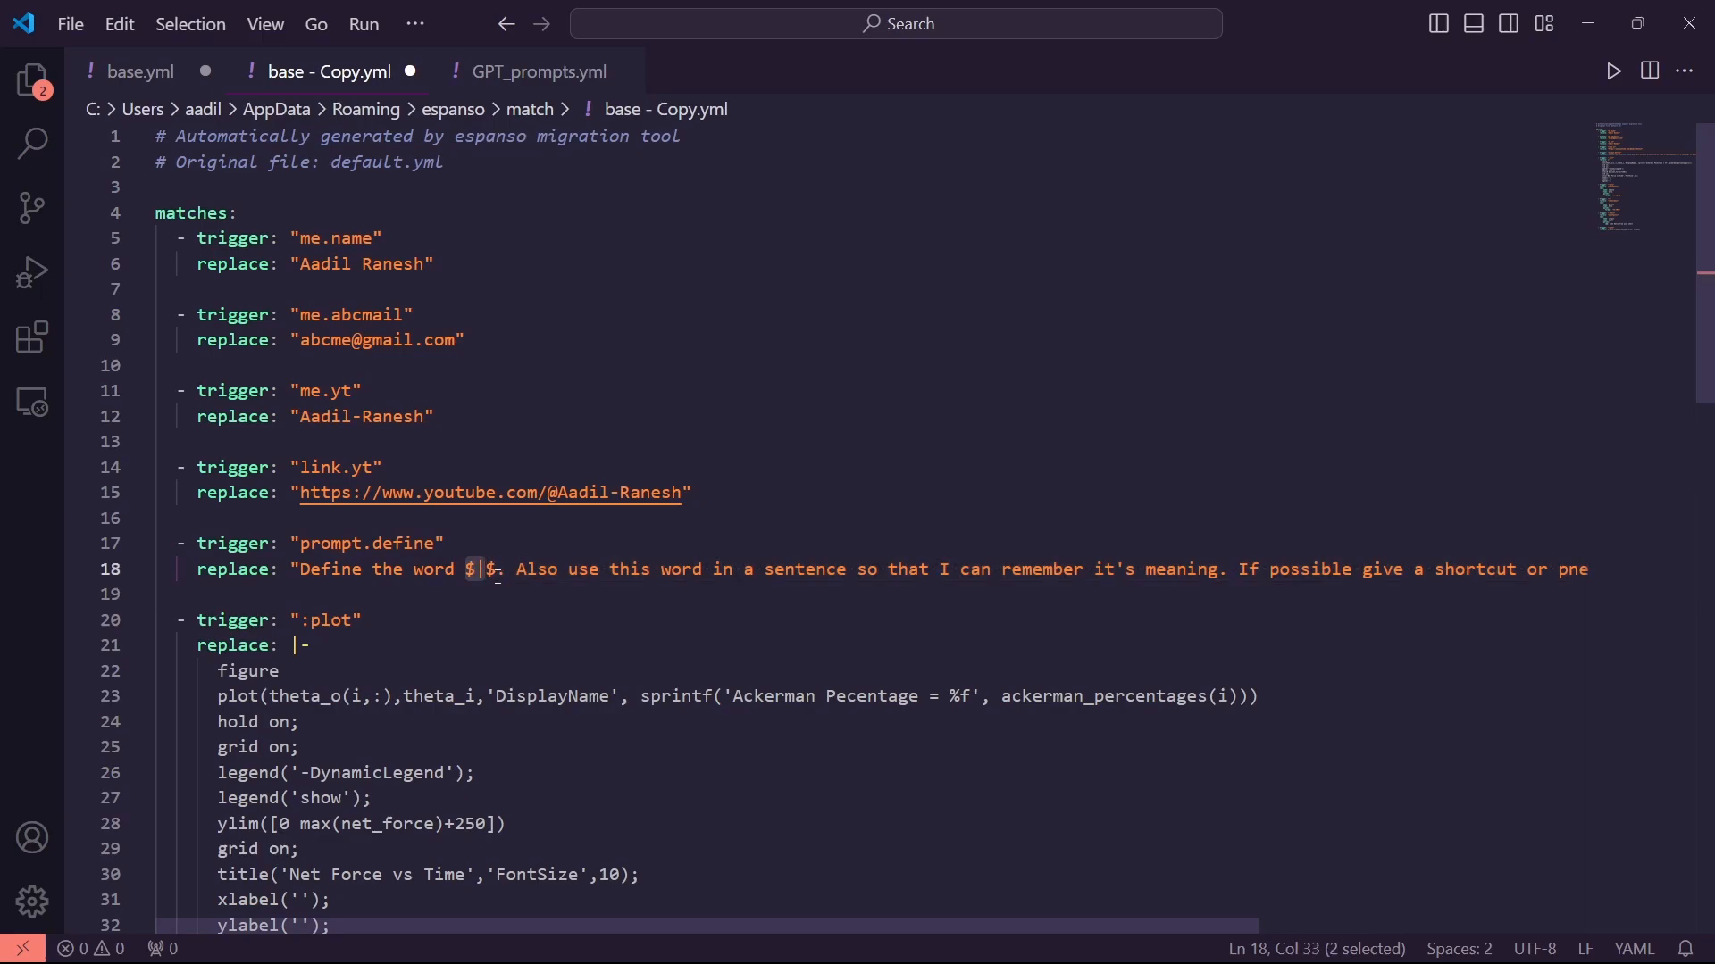
click(492, 576)
drag(492, 576, 467, 576)
click(548, 576)
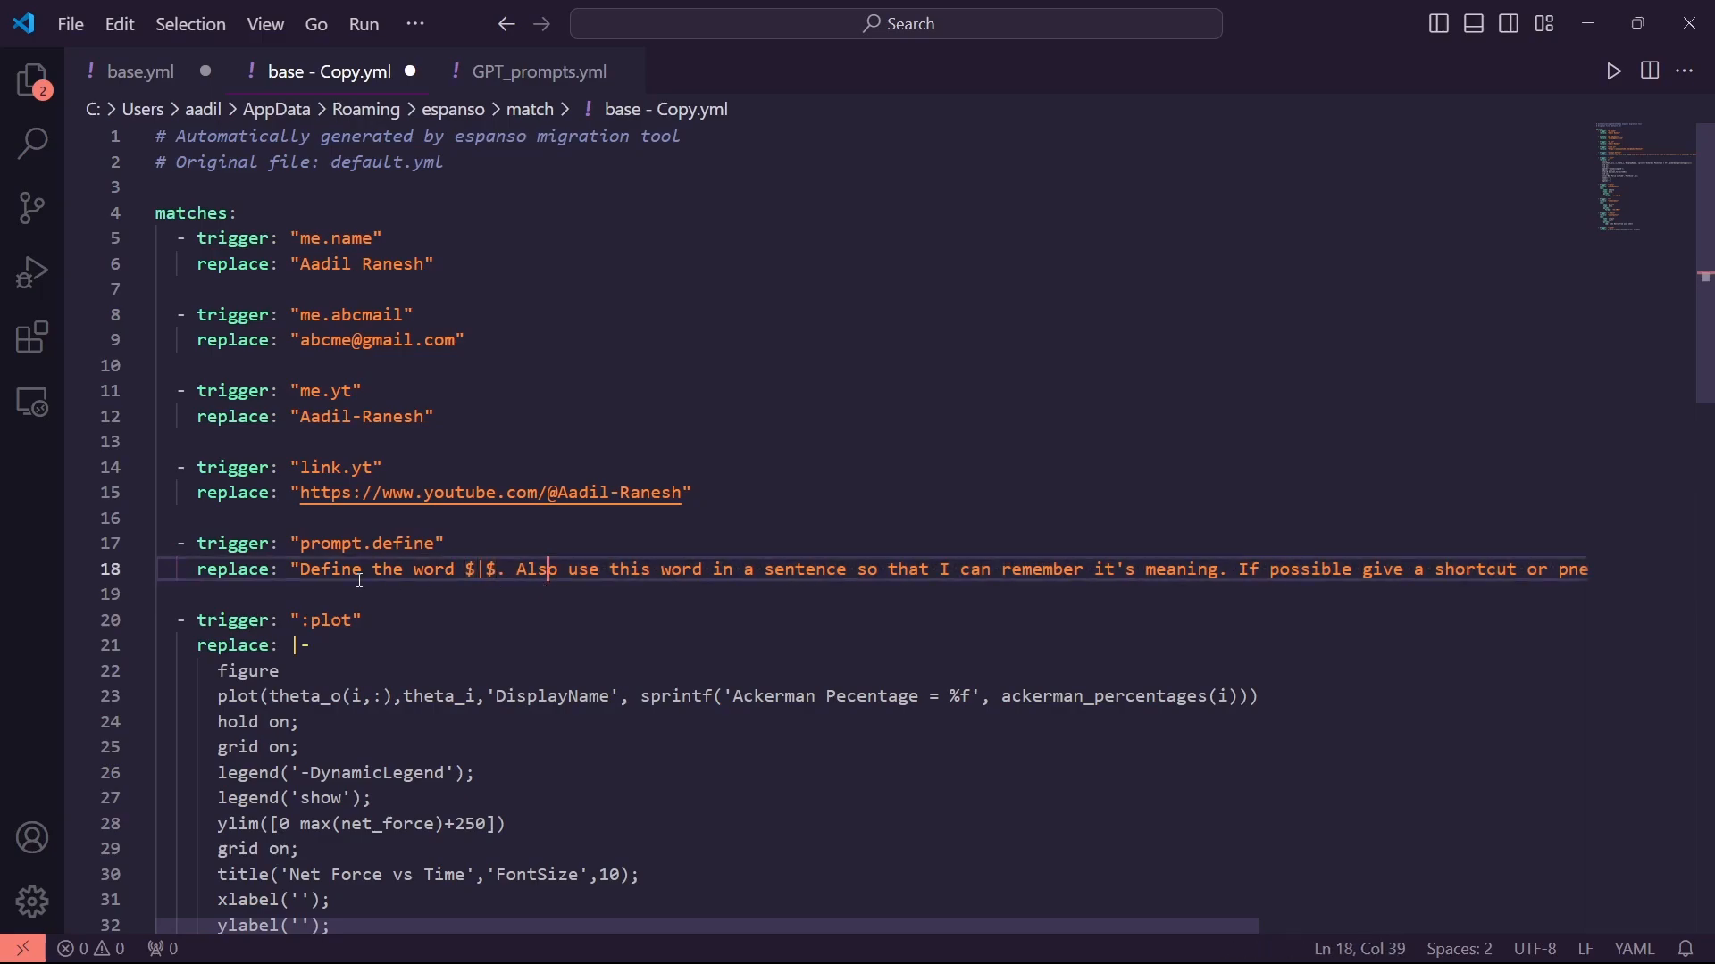
Check the prompt.define trigger and pick out exactly the $|$ placeholder in its replacement
drag(299, 576, 1456, 568)
drag(301, 550, 430, 552)
drag(310, 576, 473, 576)
click(991, 571)
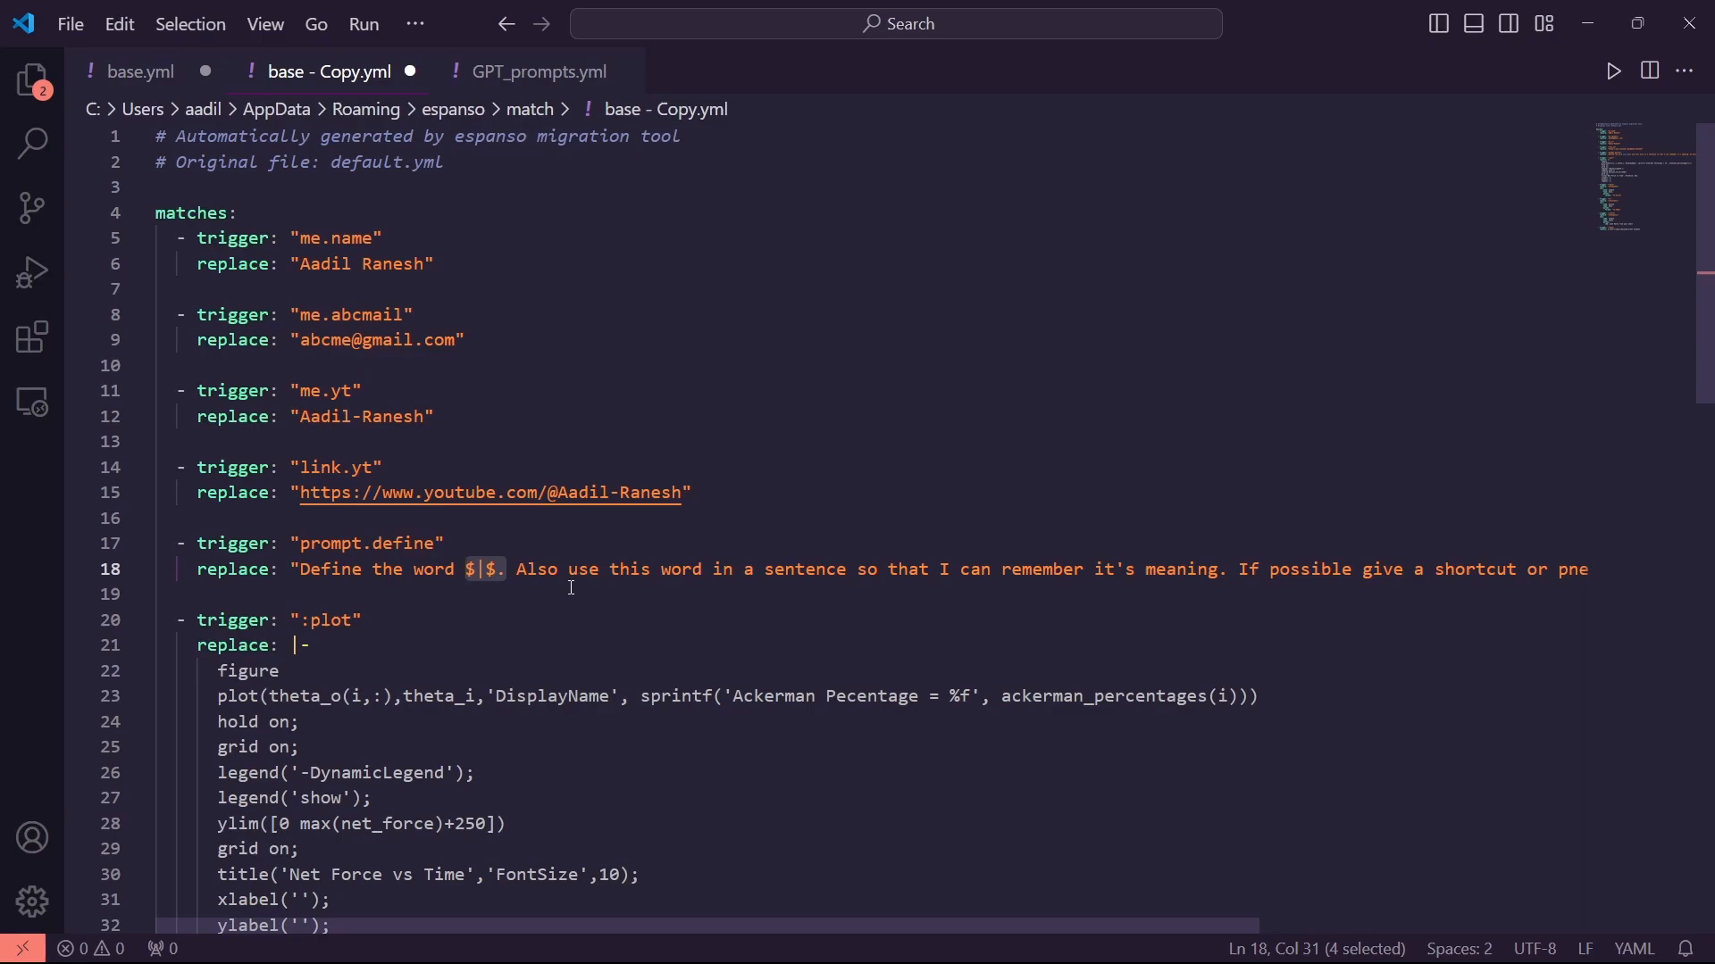
click(497, 578)
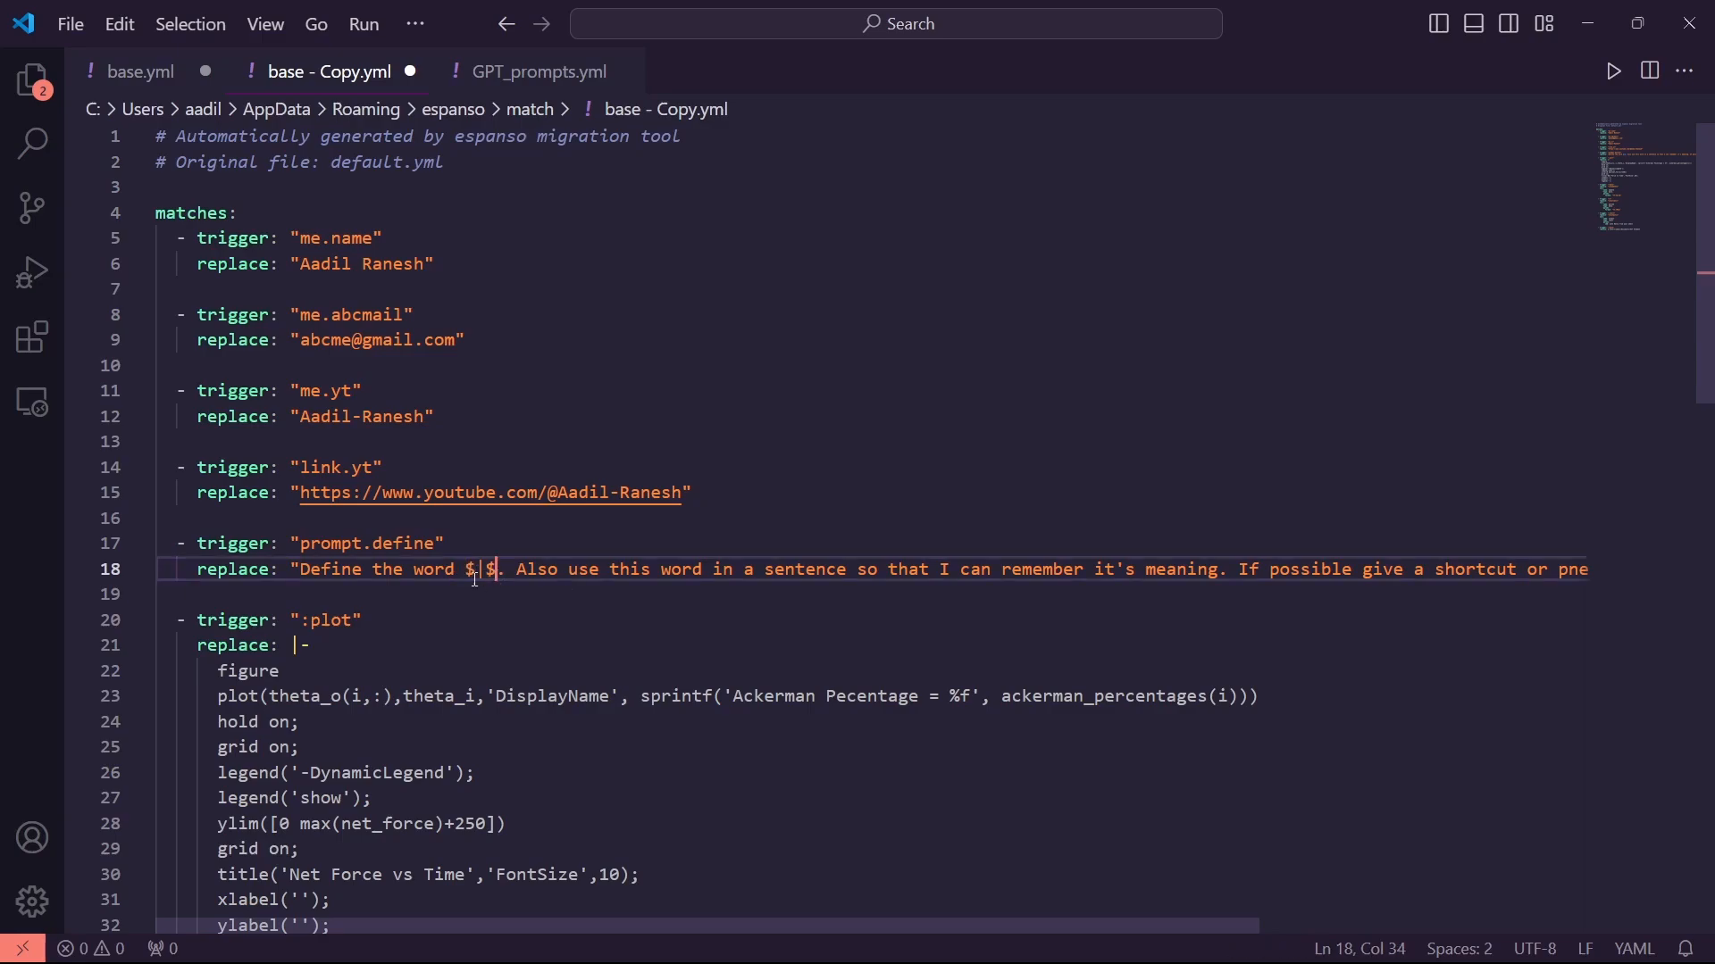
click(472, 578)
drag(466, 577, 499, 581)
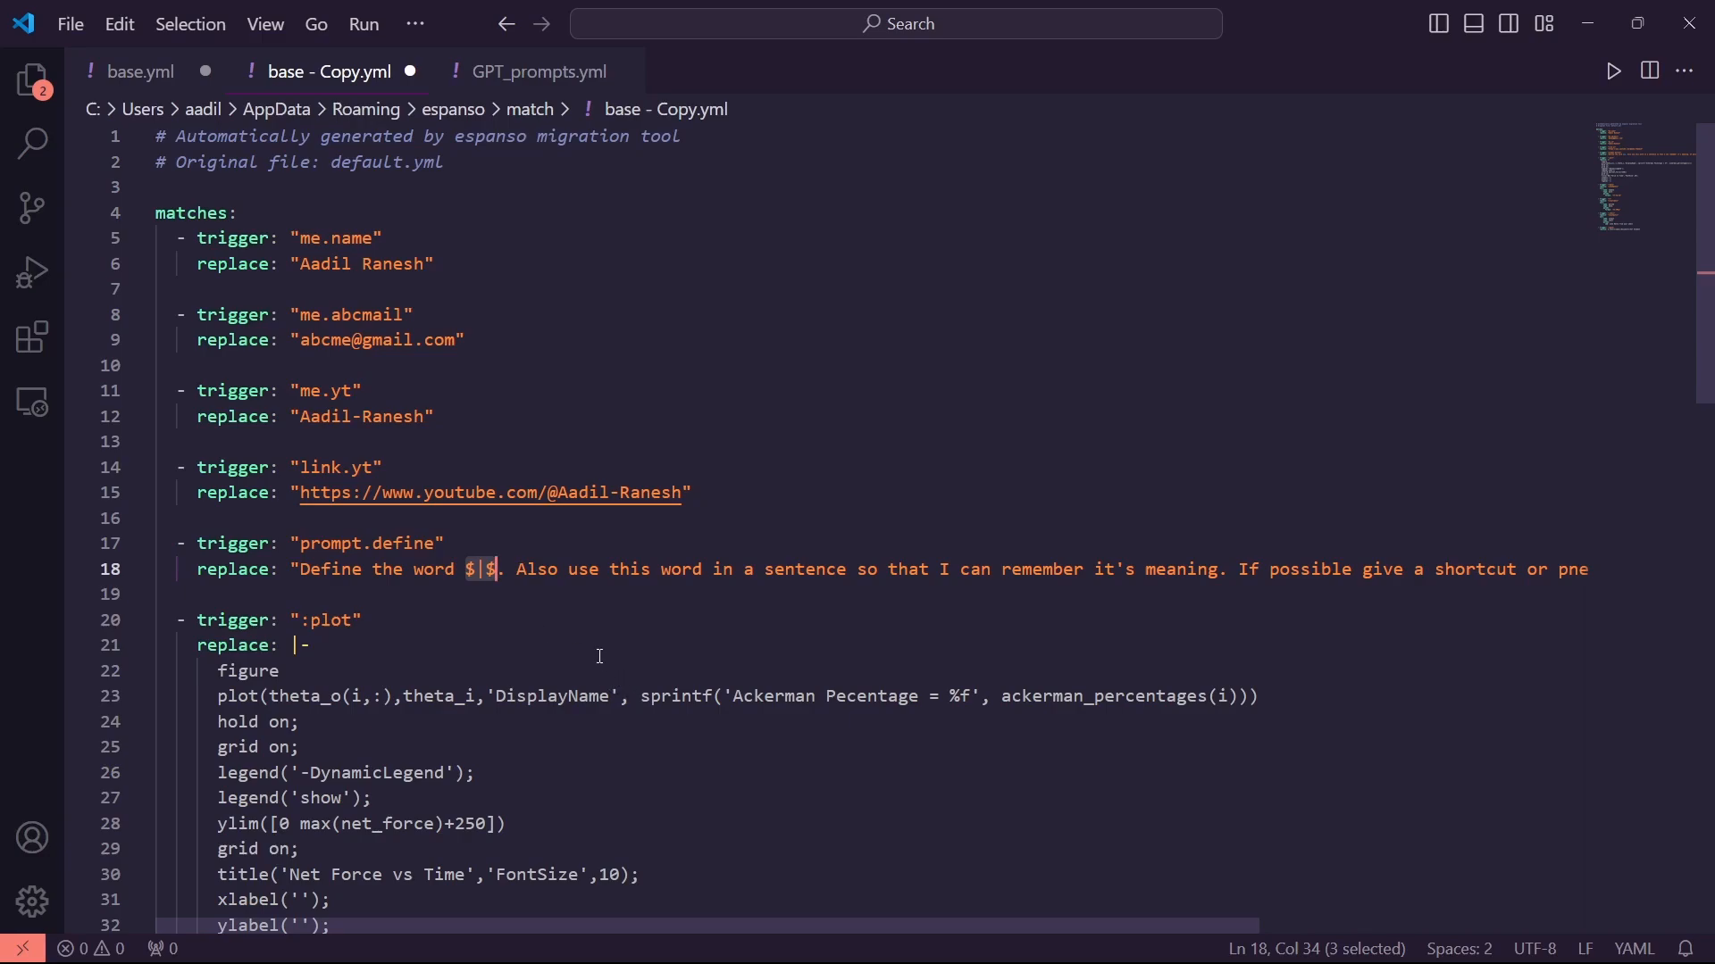
scroll(539, 600, right, 3)
Add a new match below prompt.define with trigger "e.smiley" and an opening replace quote
scroll(540, 601, right, 1)
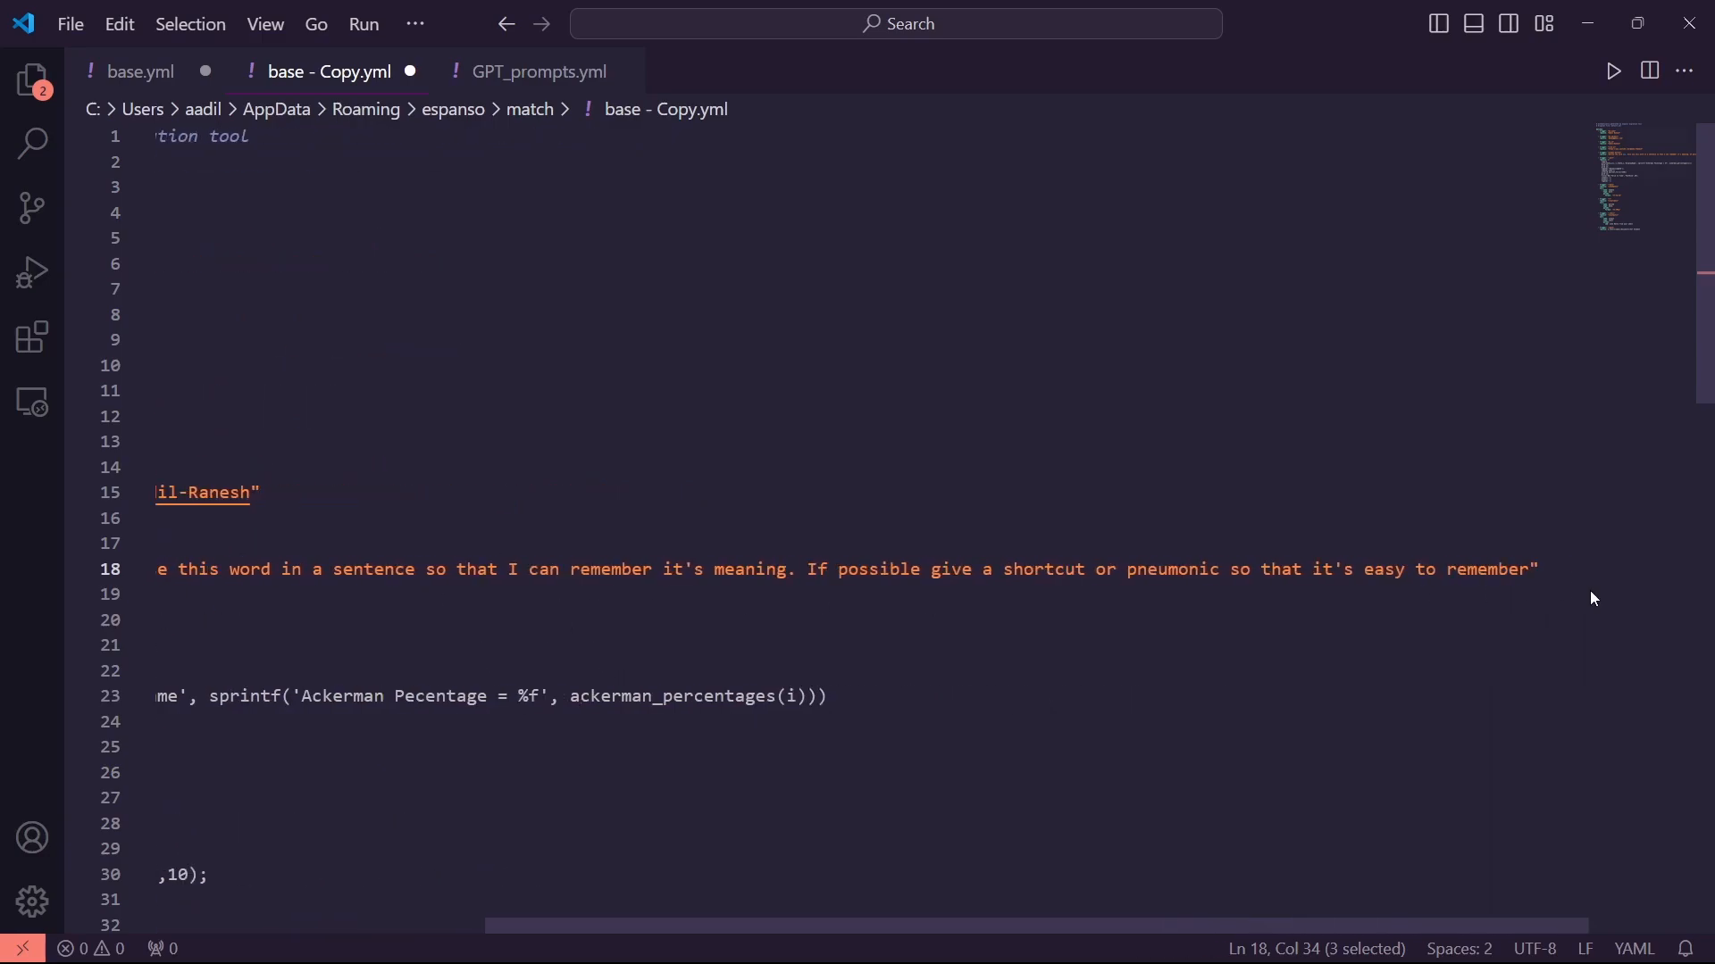
click(1550, 579)
key(Return)
key(Return)
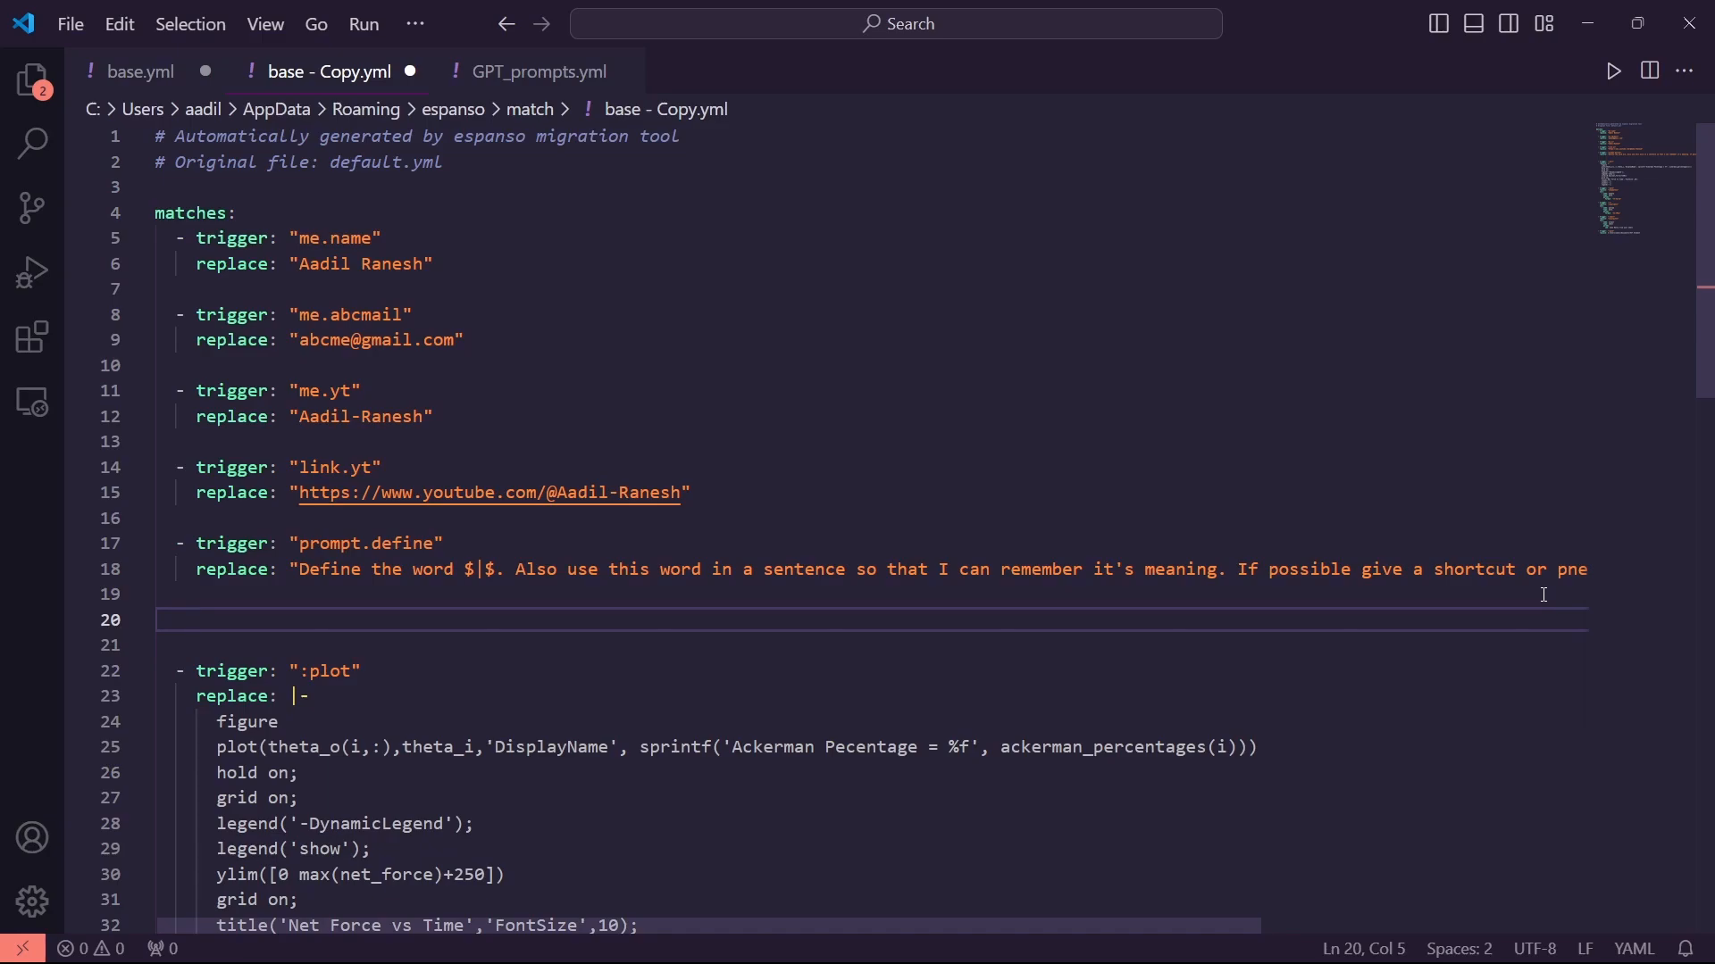
key(BackSpace)
text(- trigger: ")
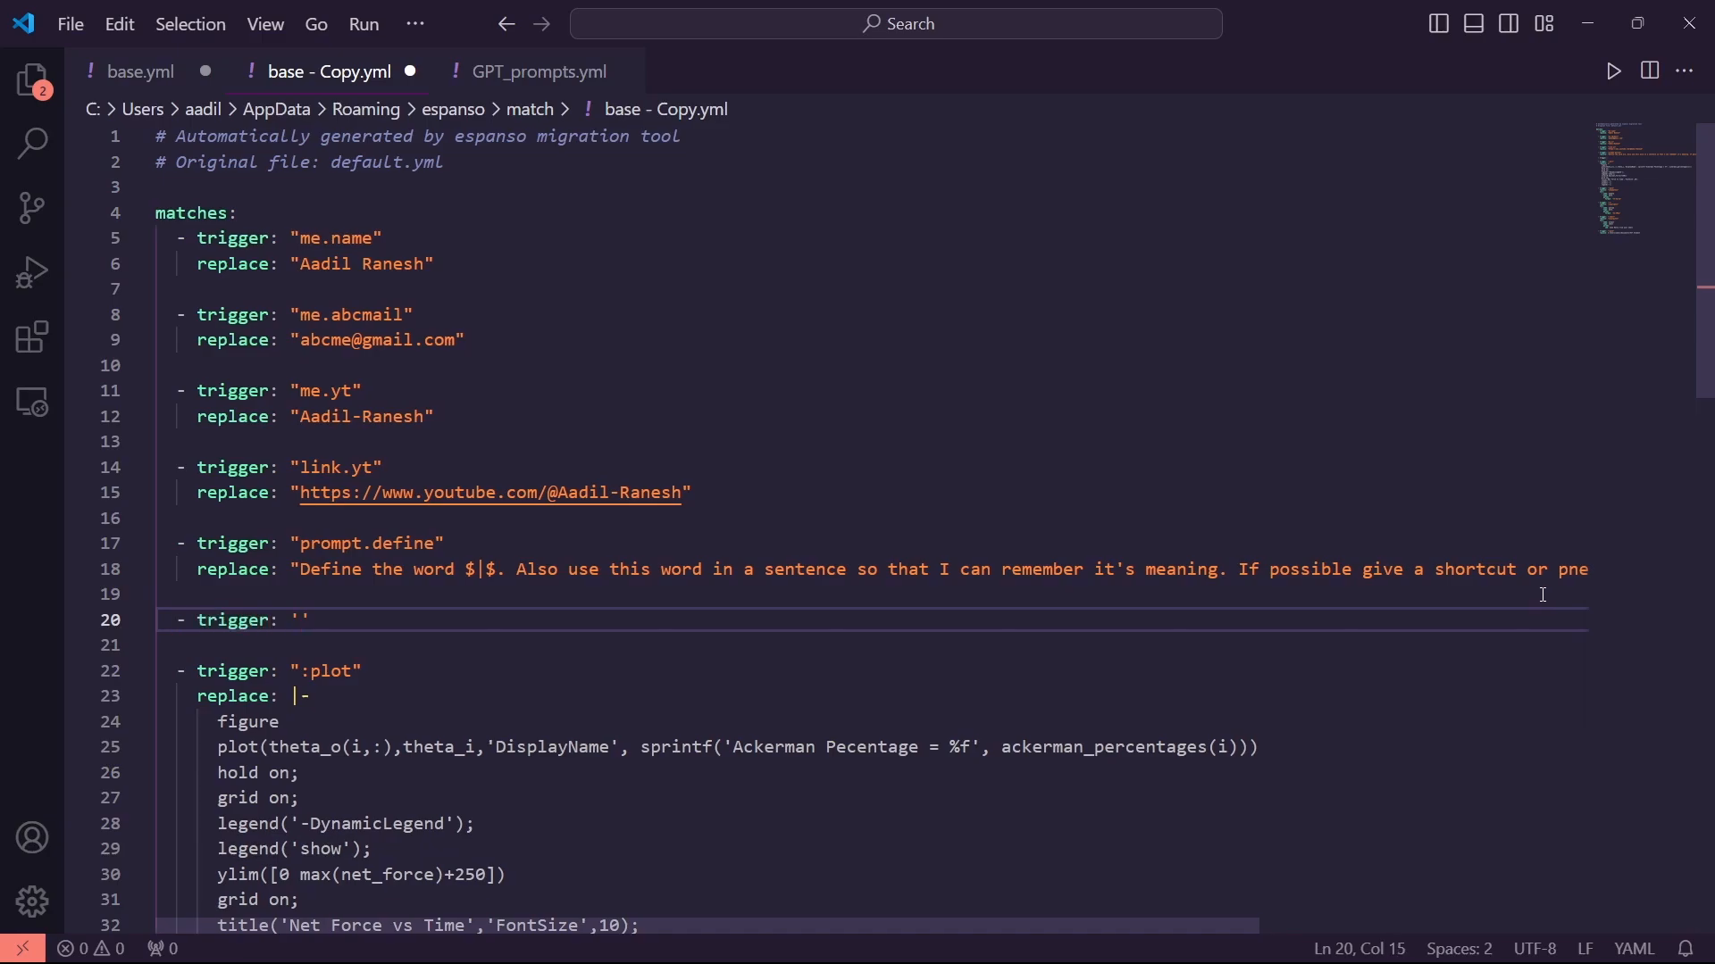
text(")
key(Return)
text(replace:)
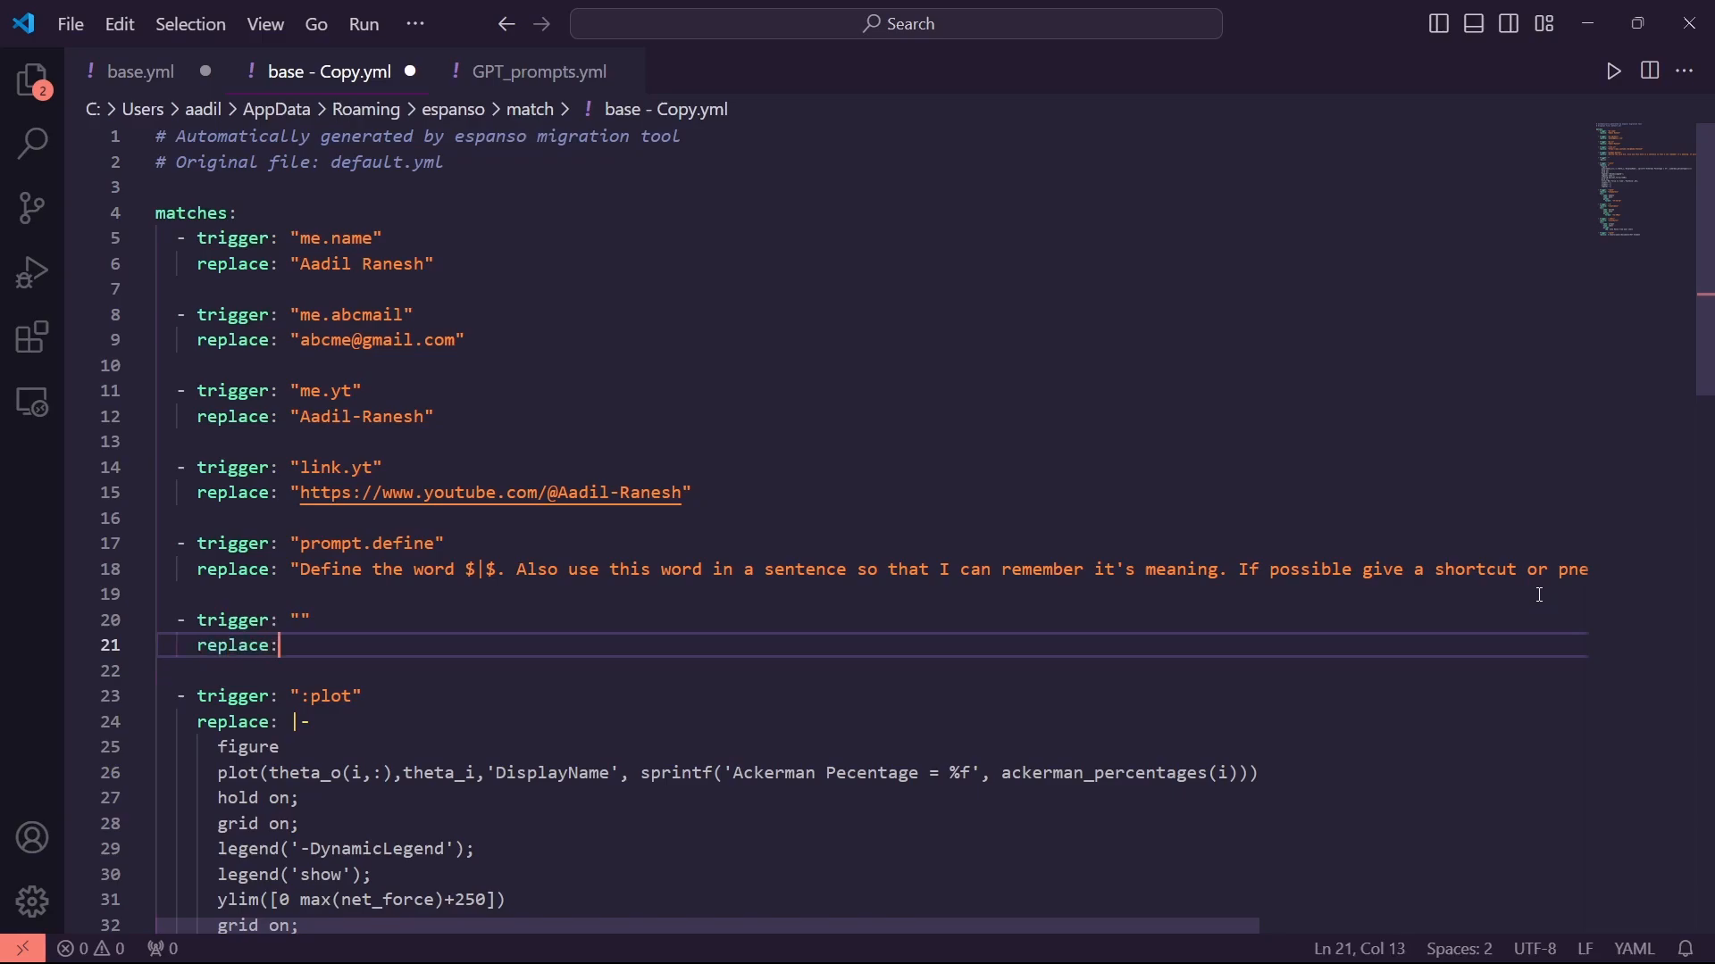
key(Up)
key(Right)
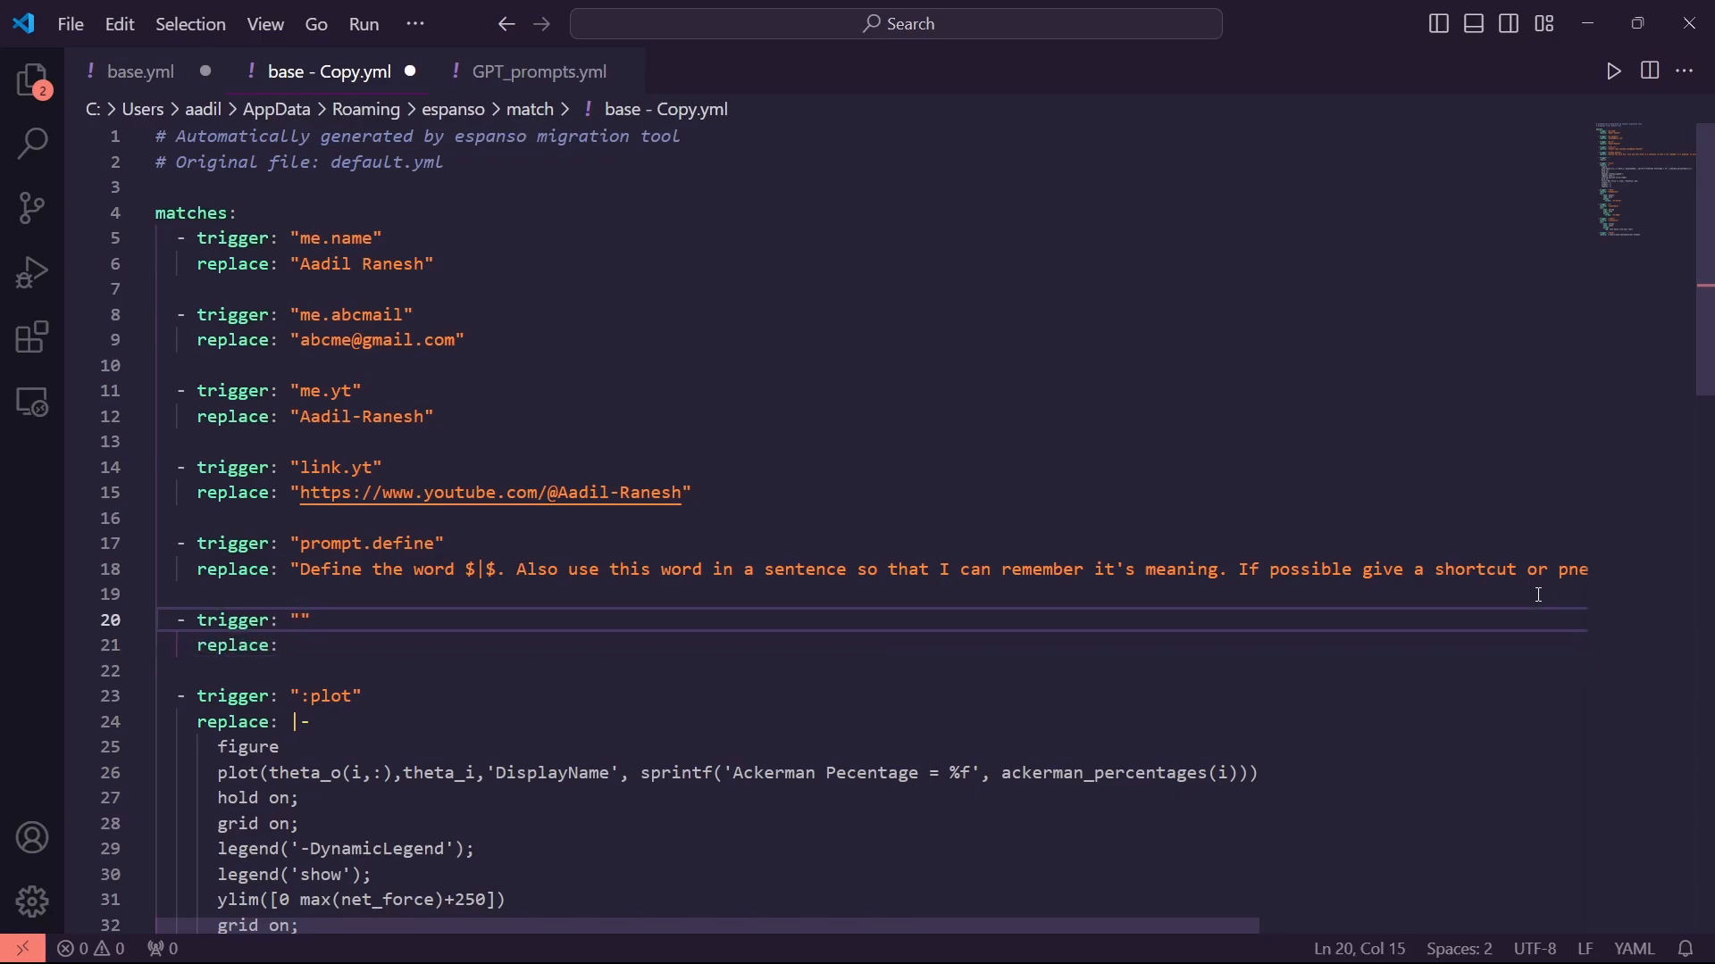
text(e.)
text(smiley)
key(Down)
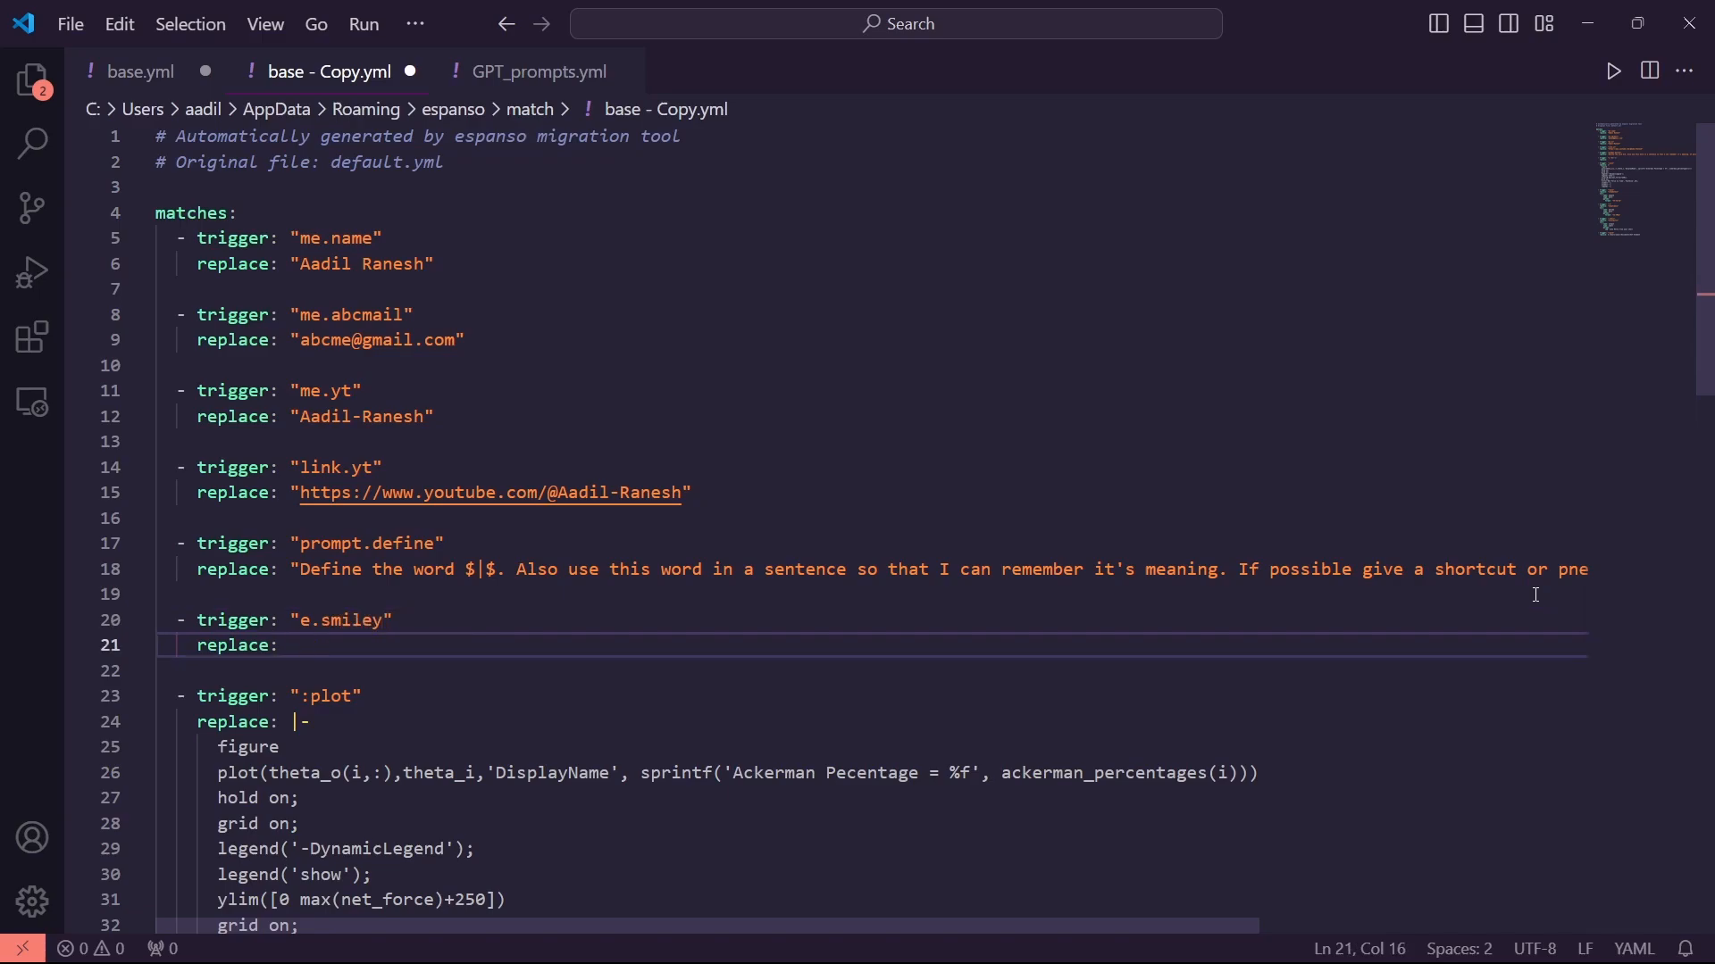
key(BackSpace)
key(BackSpace)
text(")
Insert a grinning smiley emoji as the e.smiley replacement and close GPT_prompts.yml
key(super+period)
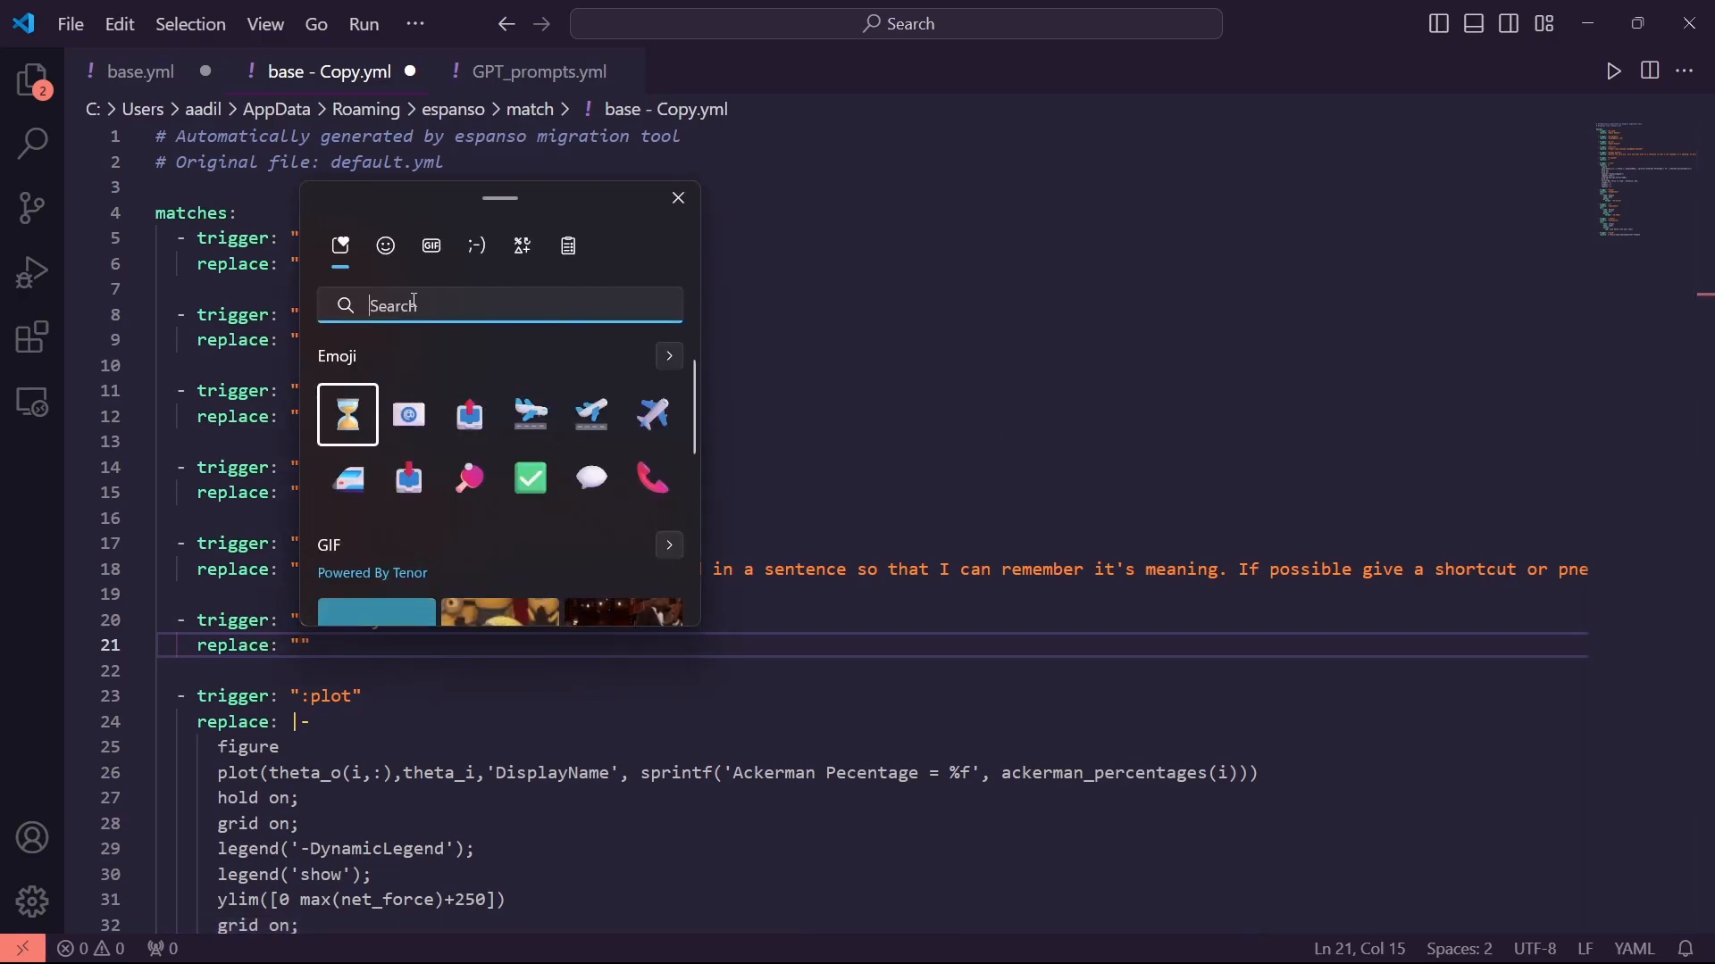
click(385, 247)
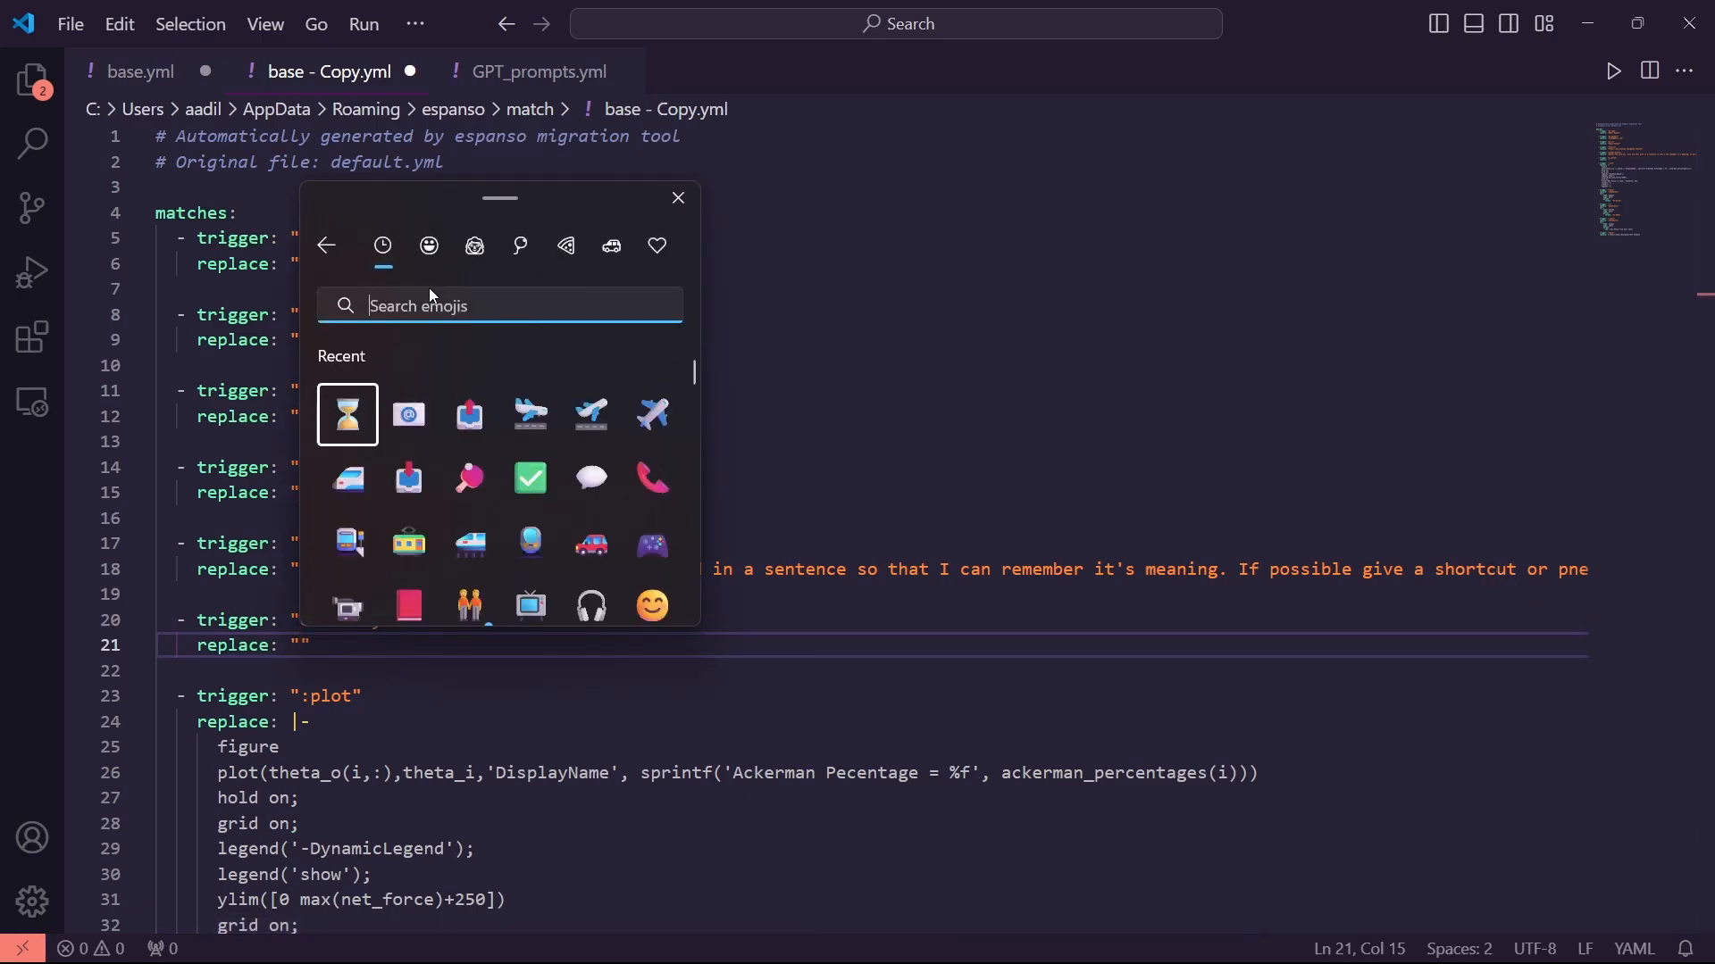
text(smile)
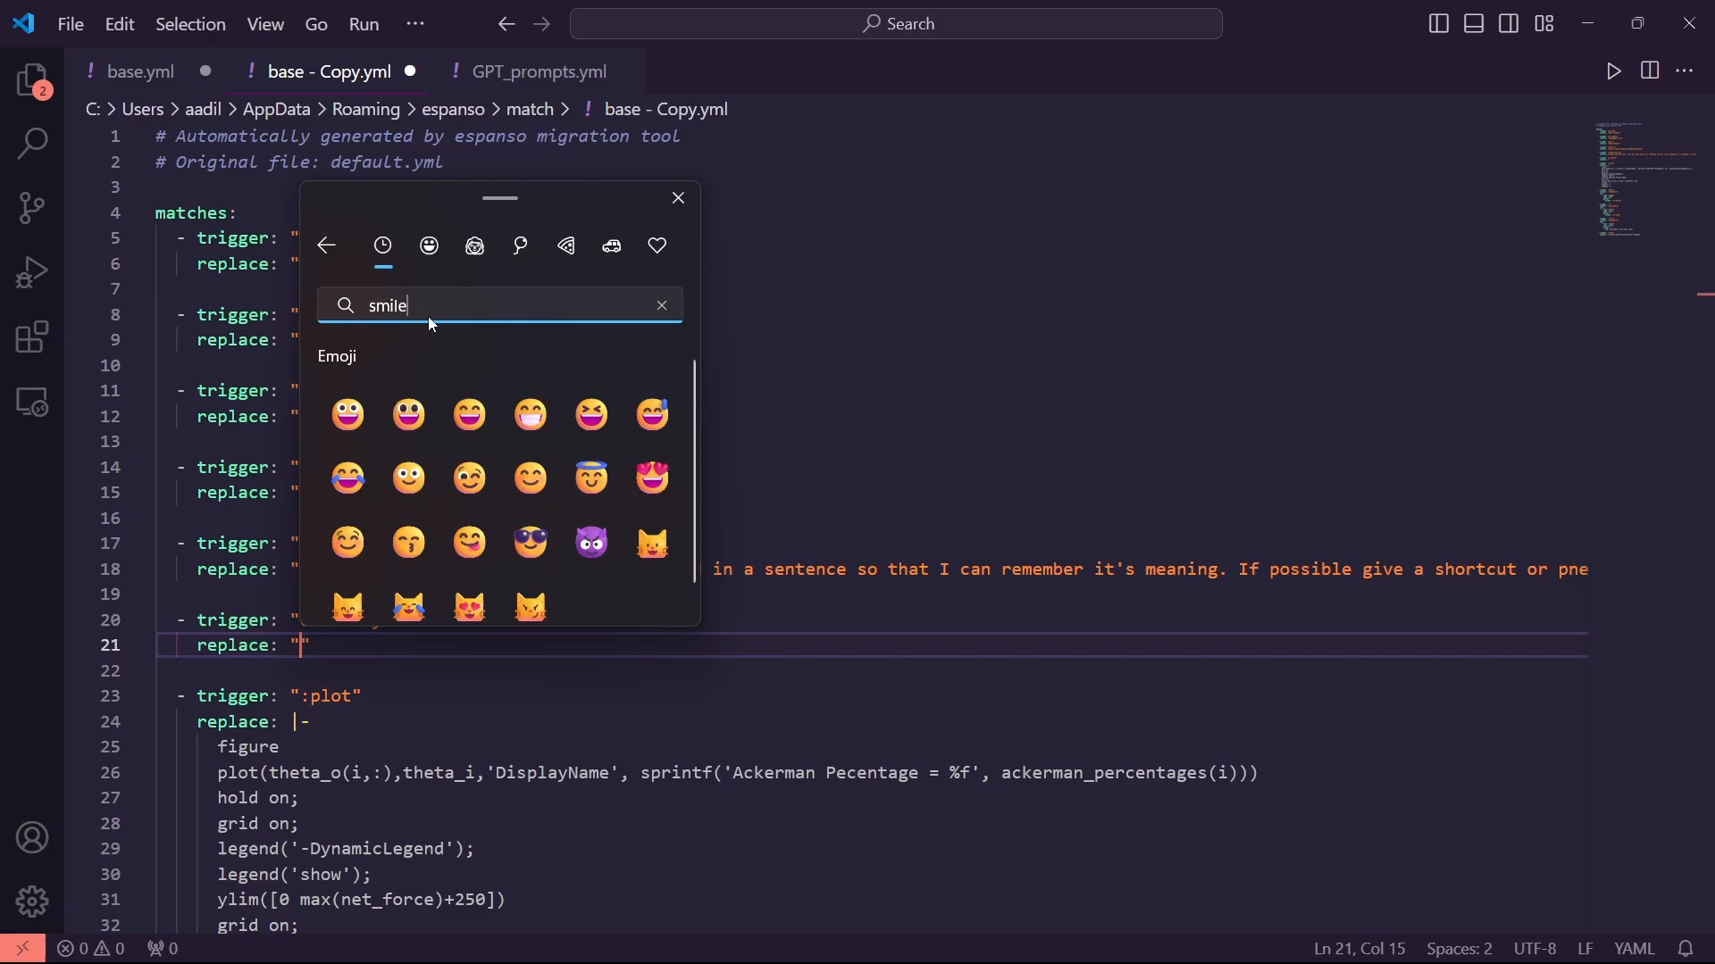
click(379, 432)
click(432, 658)
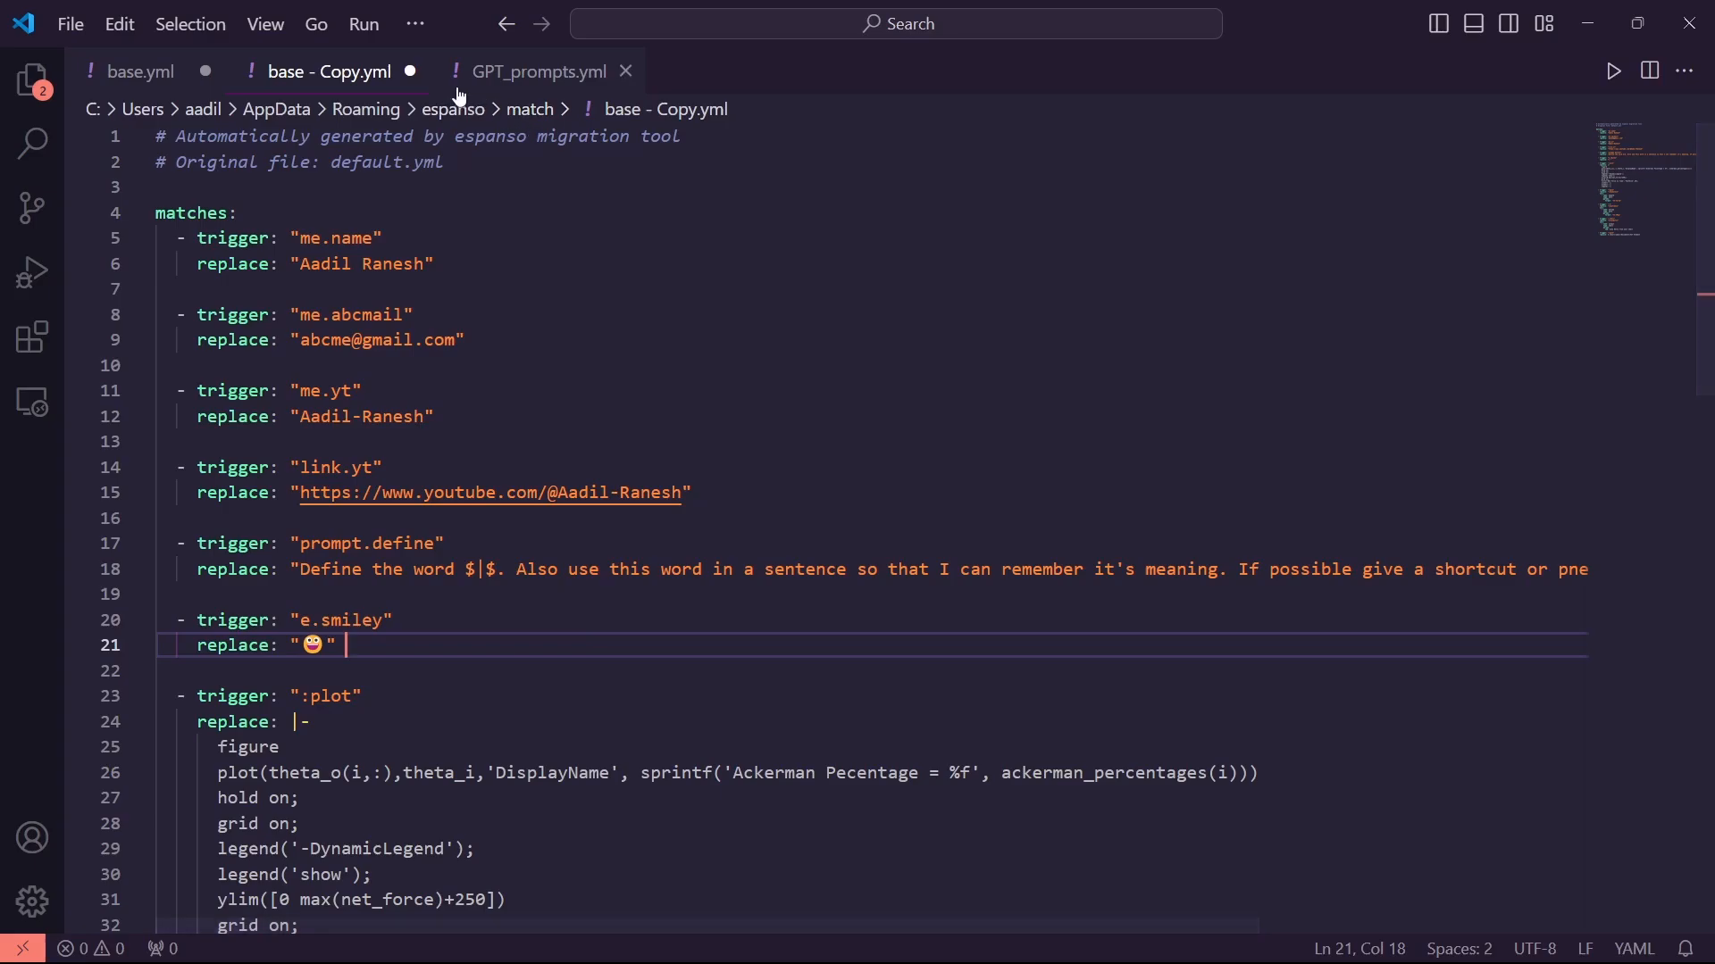
click(626, 71)
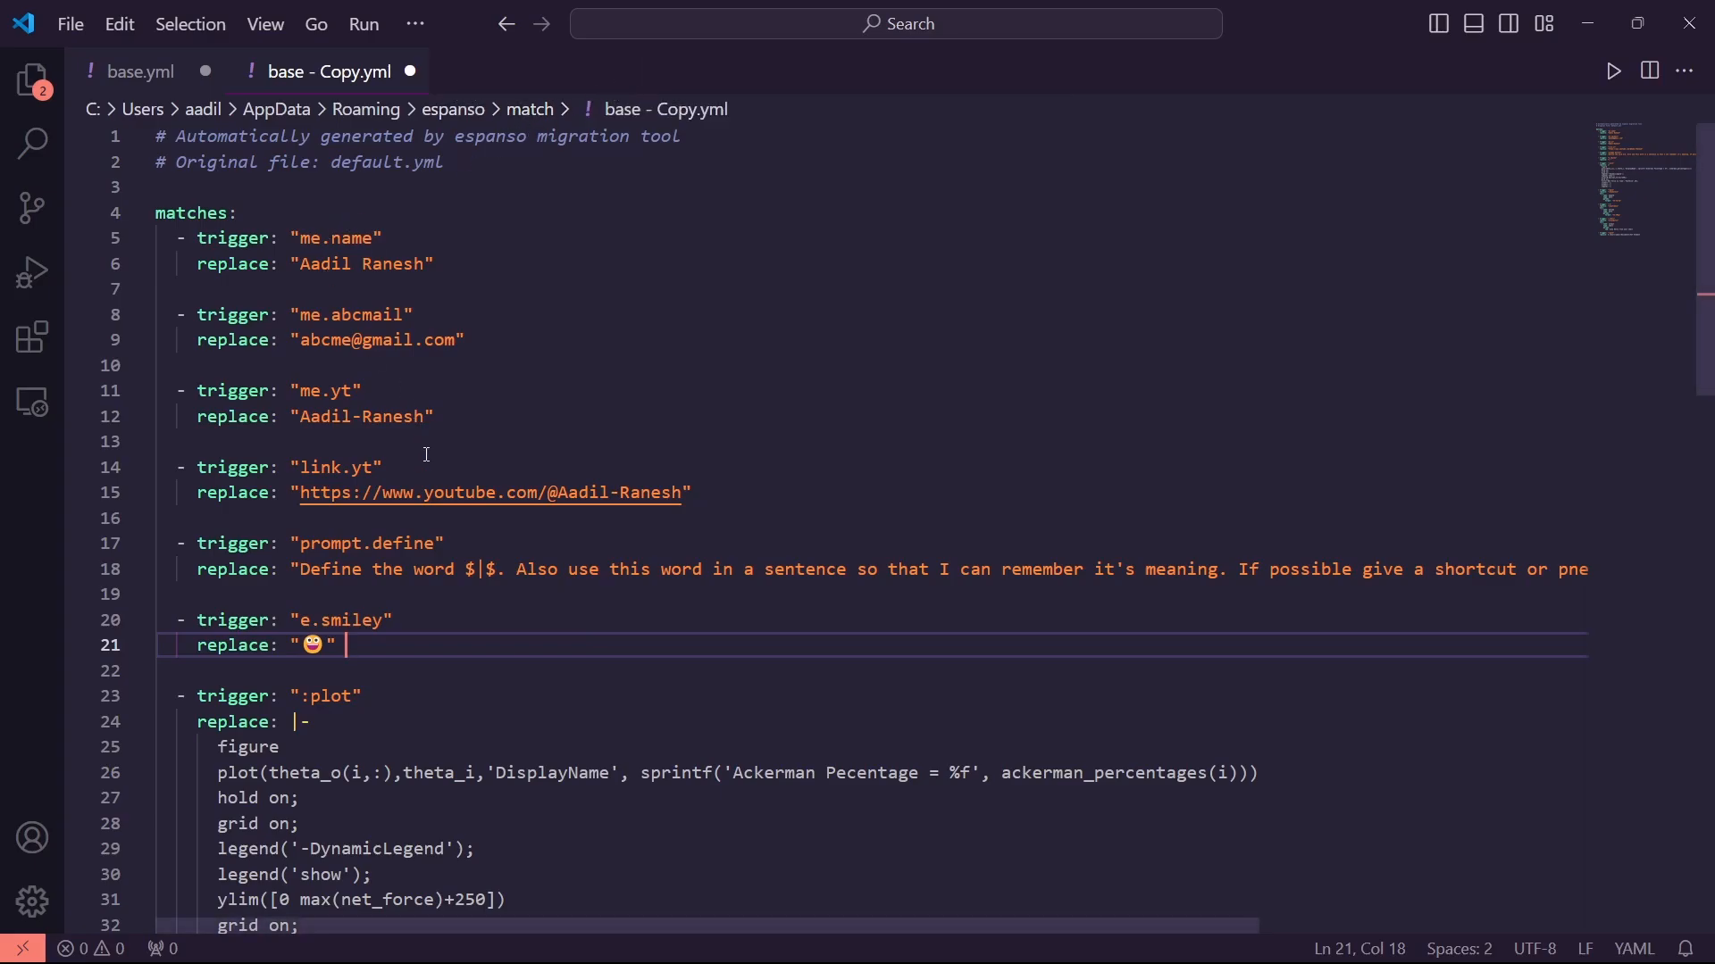
scroll(598, 588, down, 12)
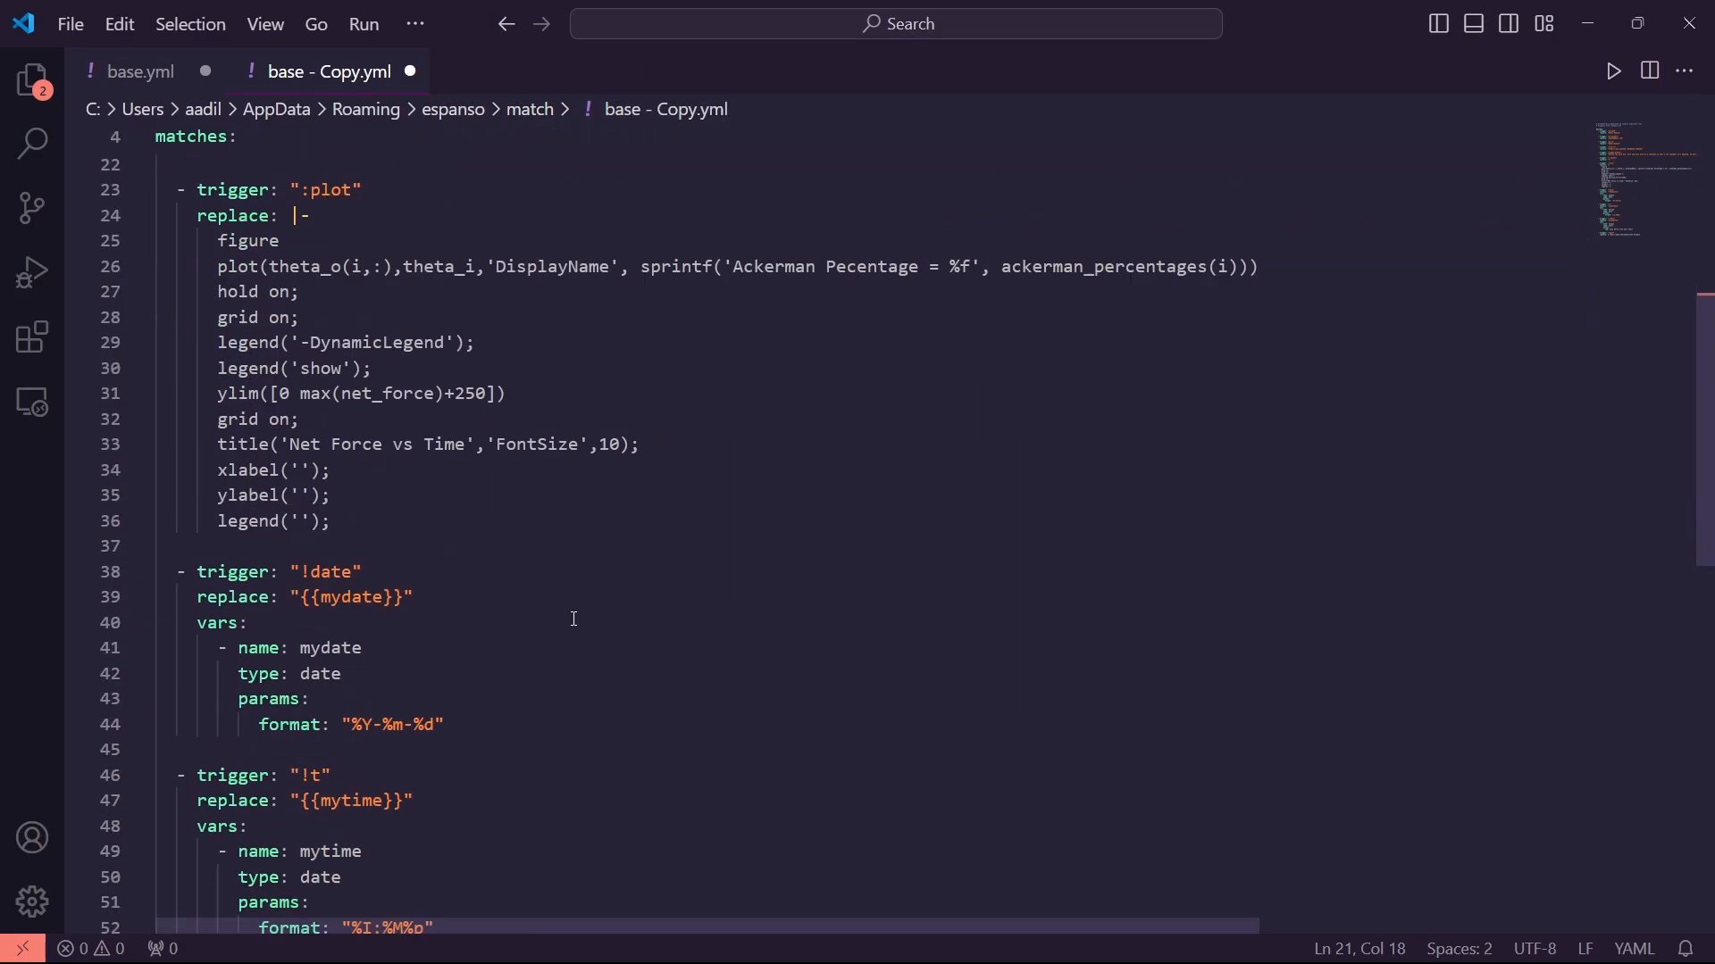
Delete the date and time matches after :plot and save base - Copy.yml
drag(650, 643, 155, 451)
scroll(587, 561, up, 3)
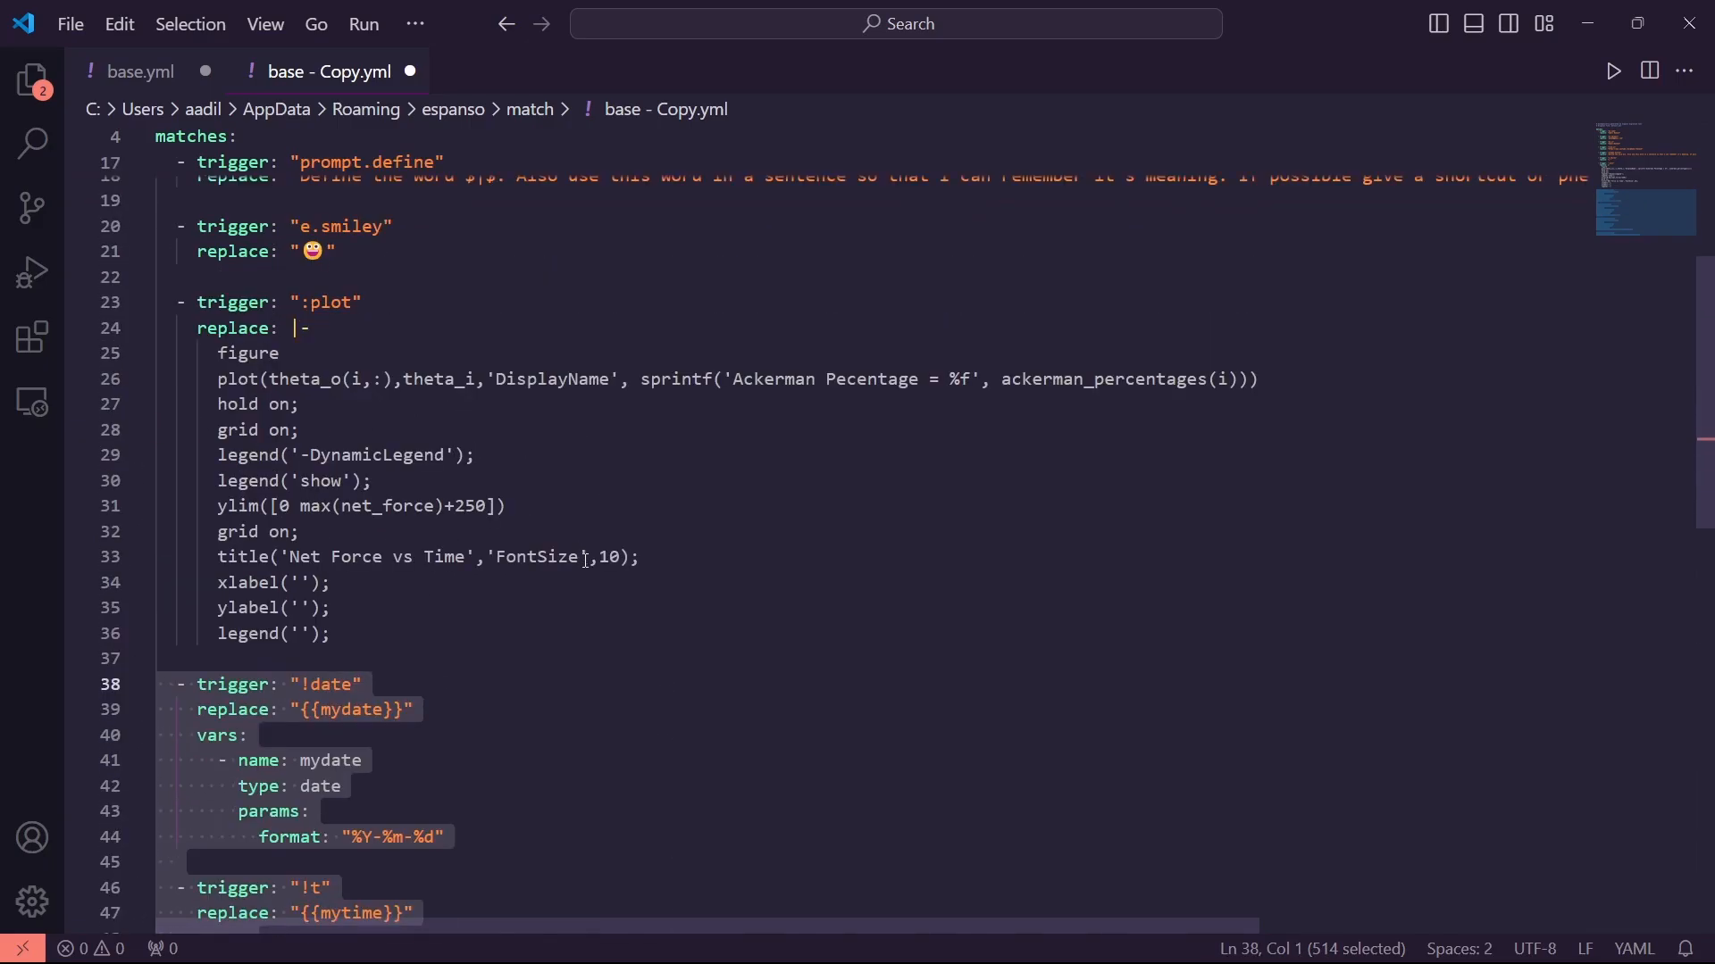
key(BackSpace)
key(BackSpace)
key(BackSpace)
scroll(489, 683, up, 6)
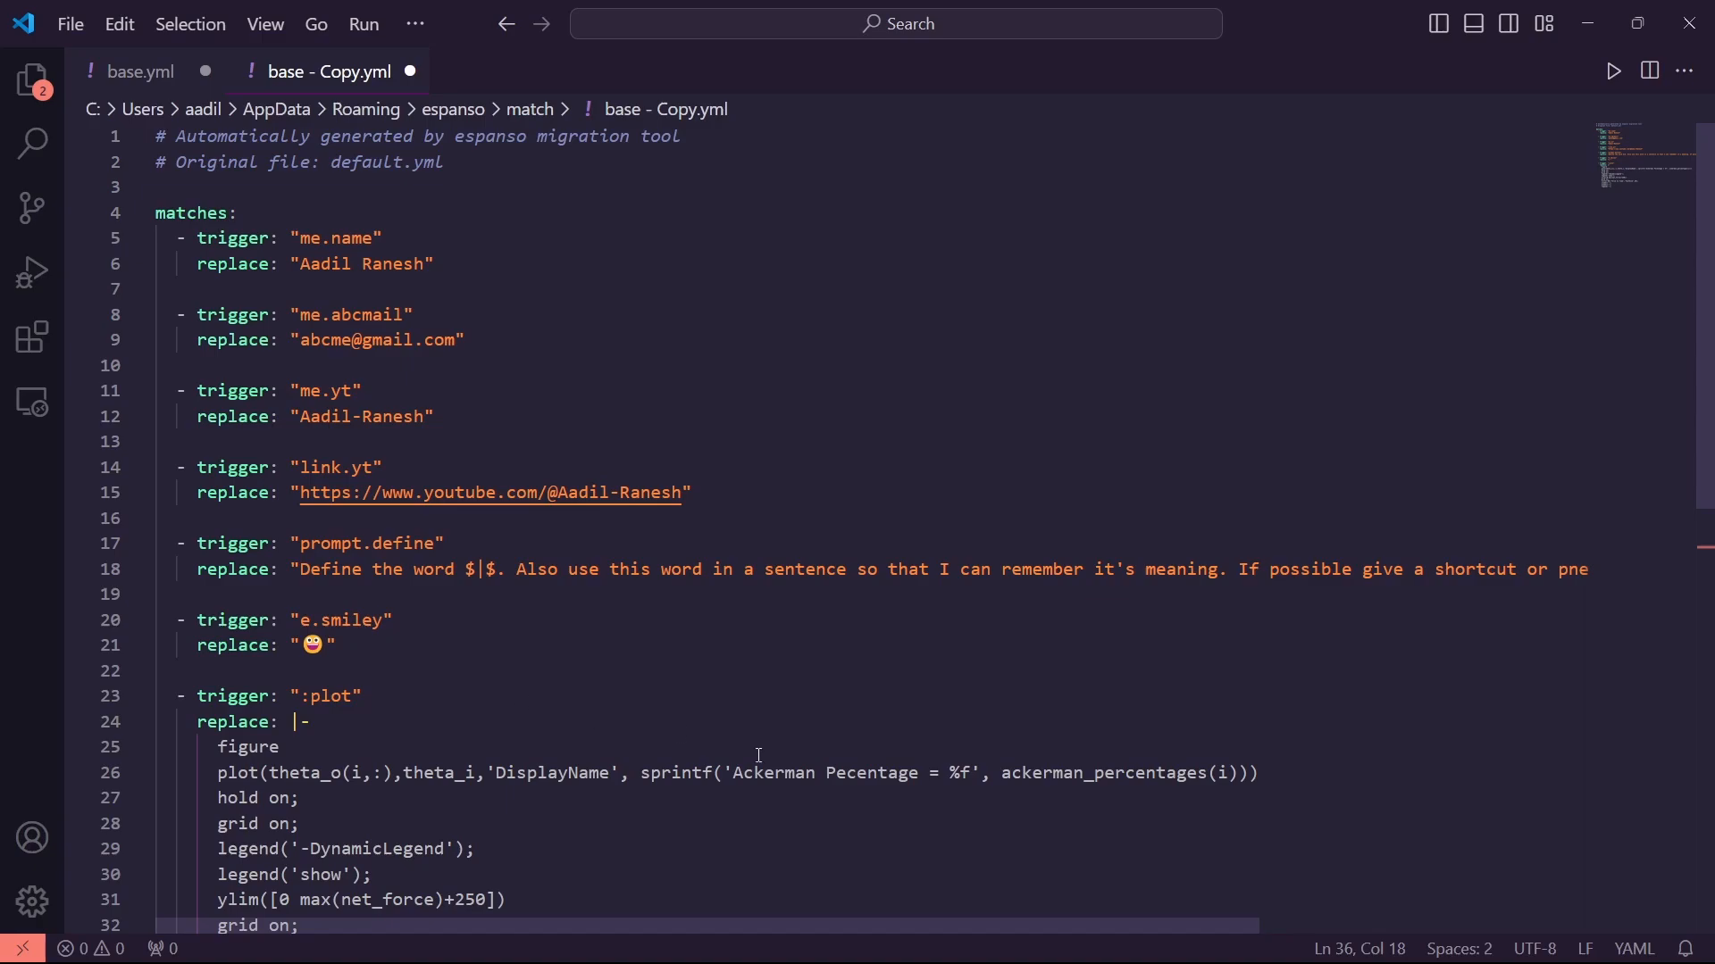
key(ctrl+s)
Close base - Copy.yml and base.yml, discarding base.yml's unsaved changes
click(410, 72)
click(206, 71)
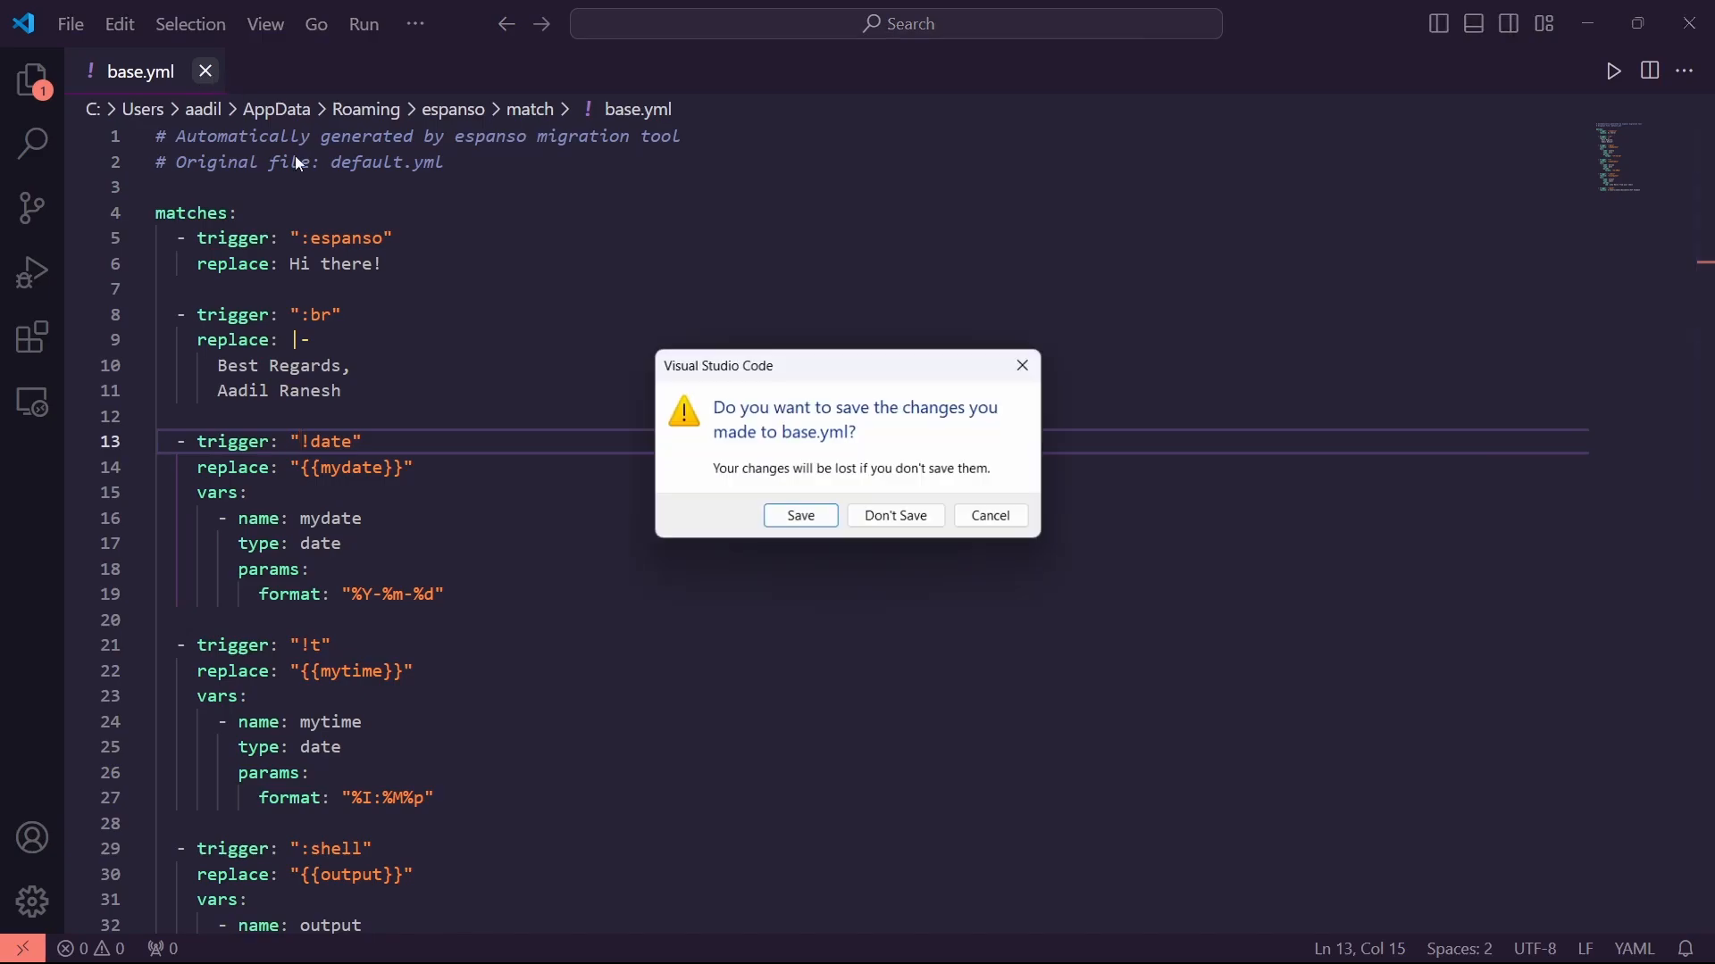
click(915, 511)
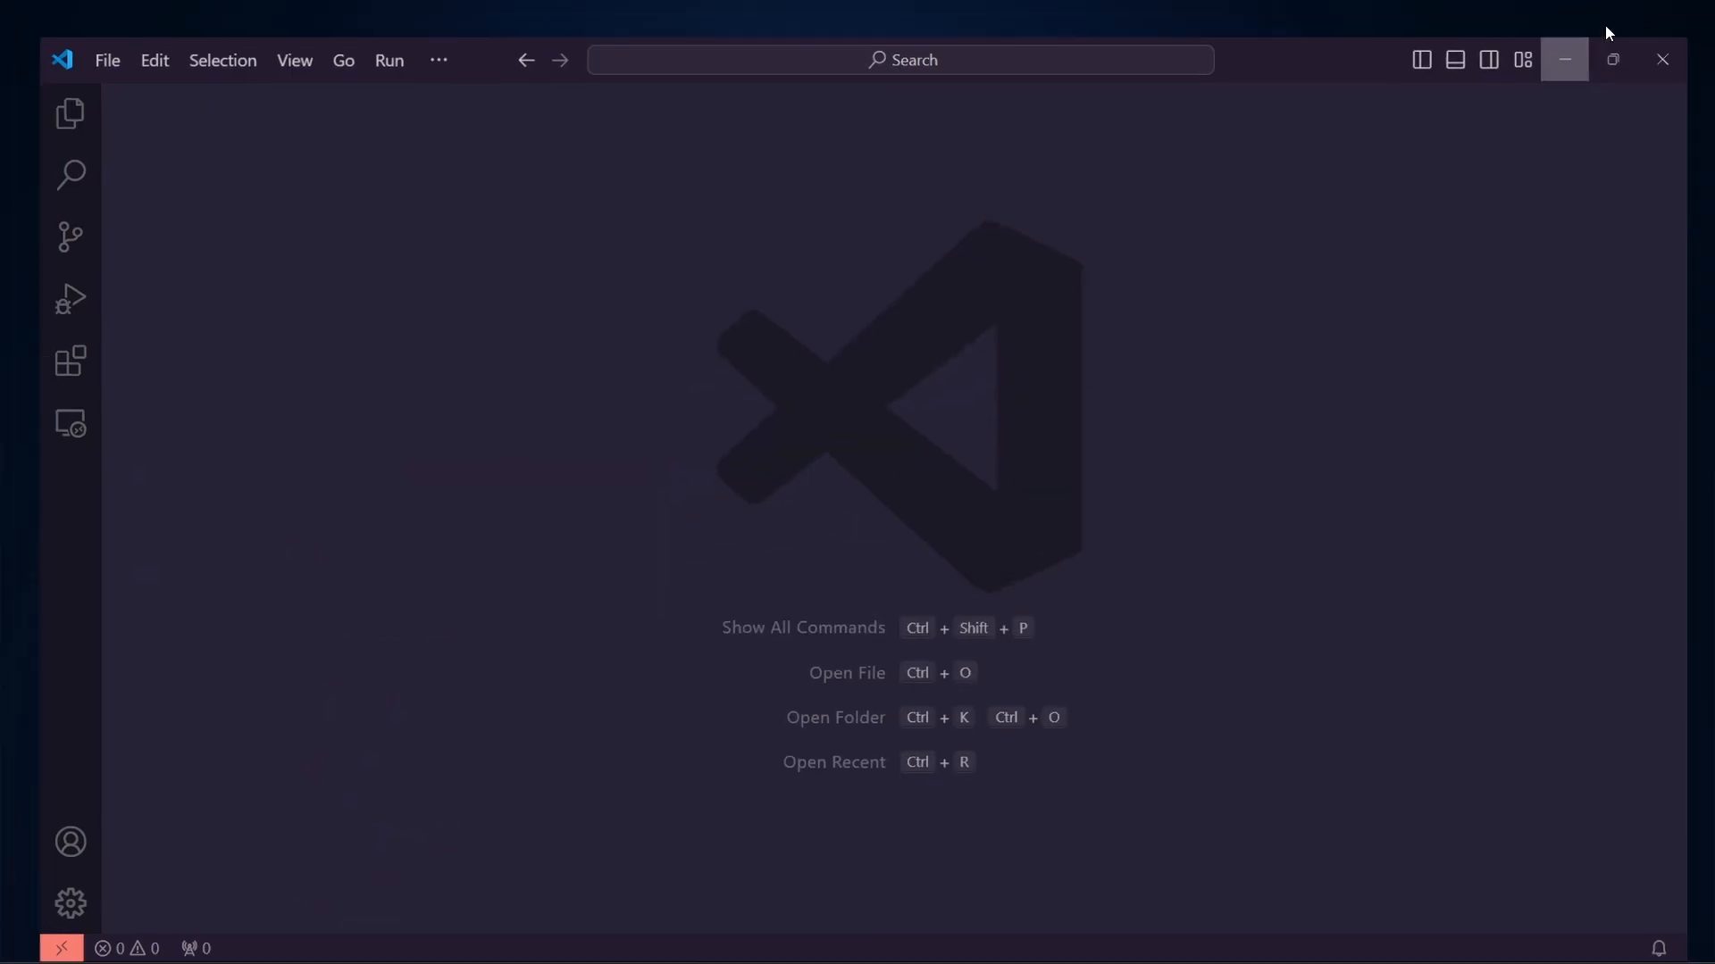
Bring File Explorer forward and go up to the espanso match folder
click(1594, 25)
mouse_move(886, 940)
click(904, 849)
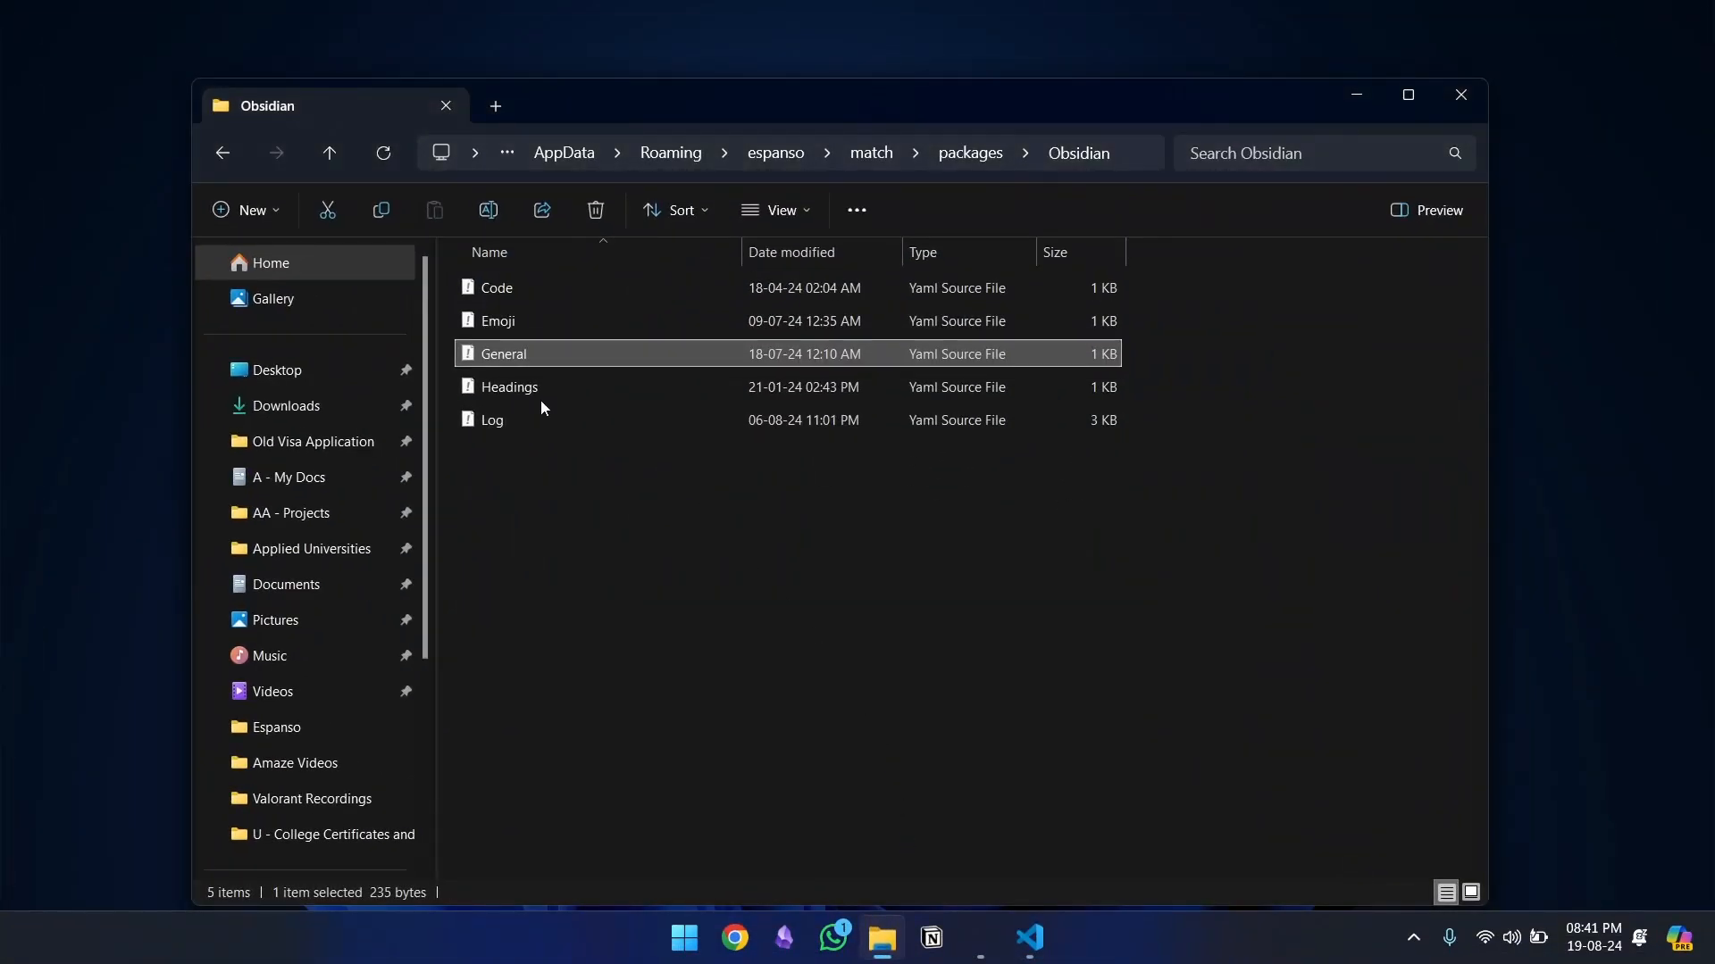
click(998, 154)
click(880, 153)
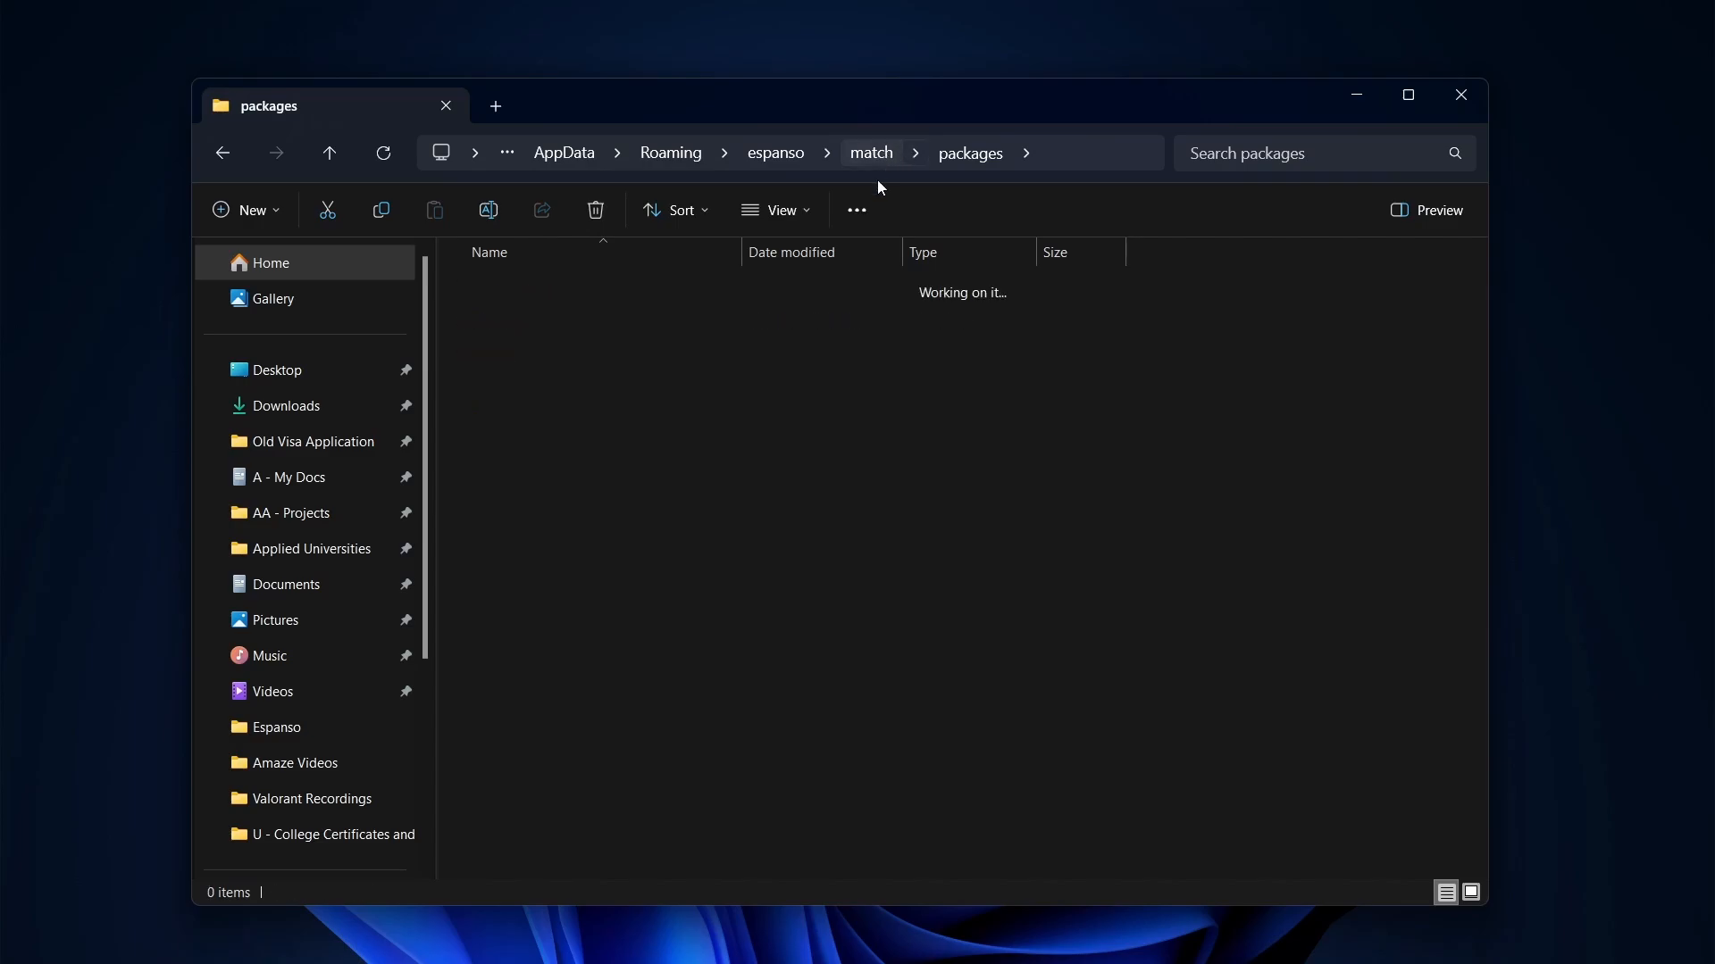
Rename the base - Copy file to trial
click(554, 319)
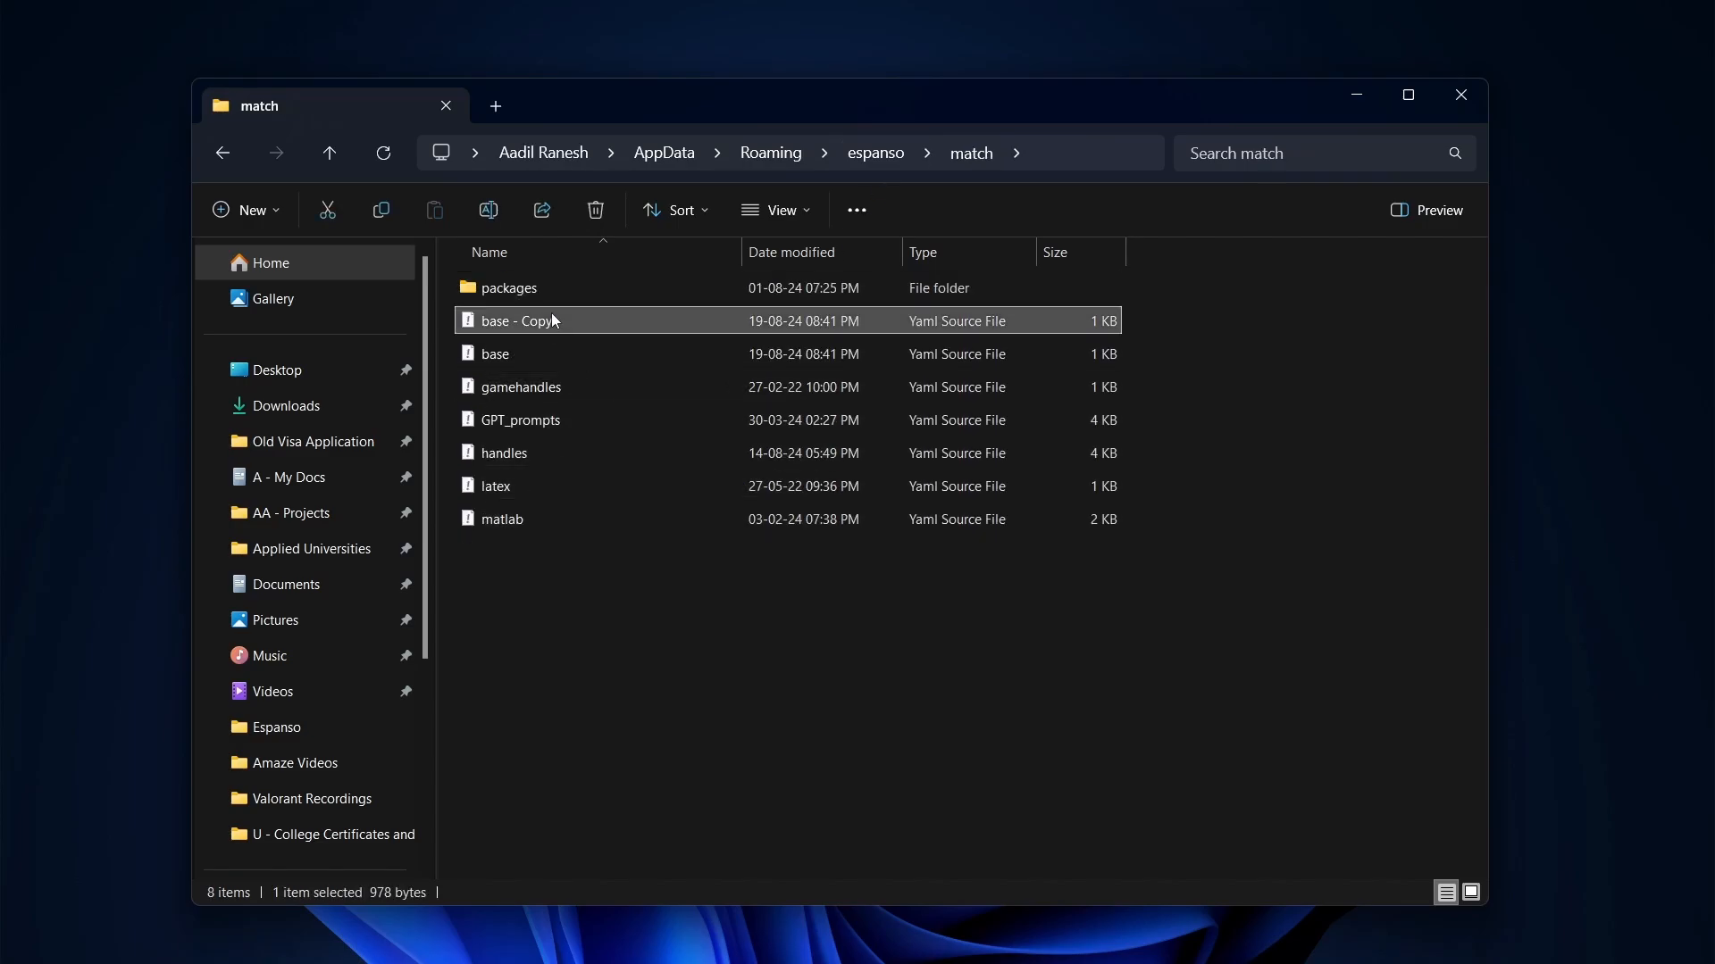
click(559, 326)
click(564, 323)
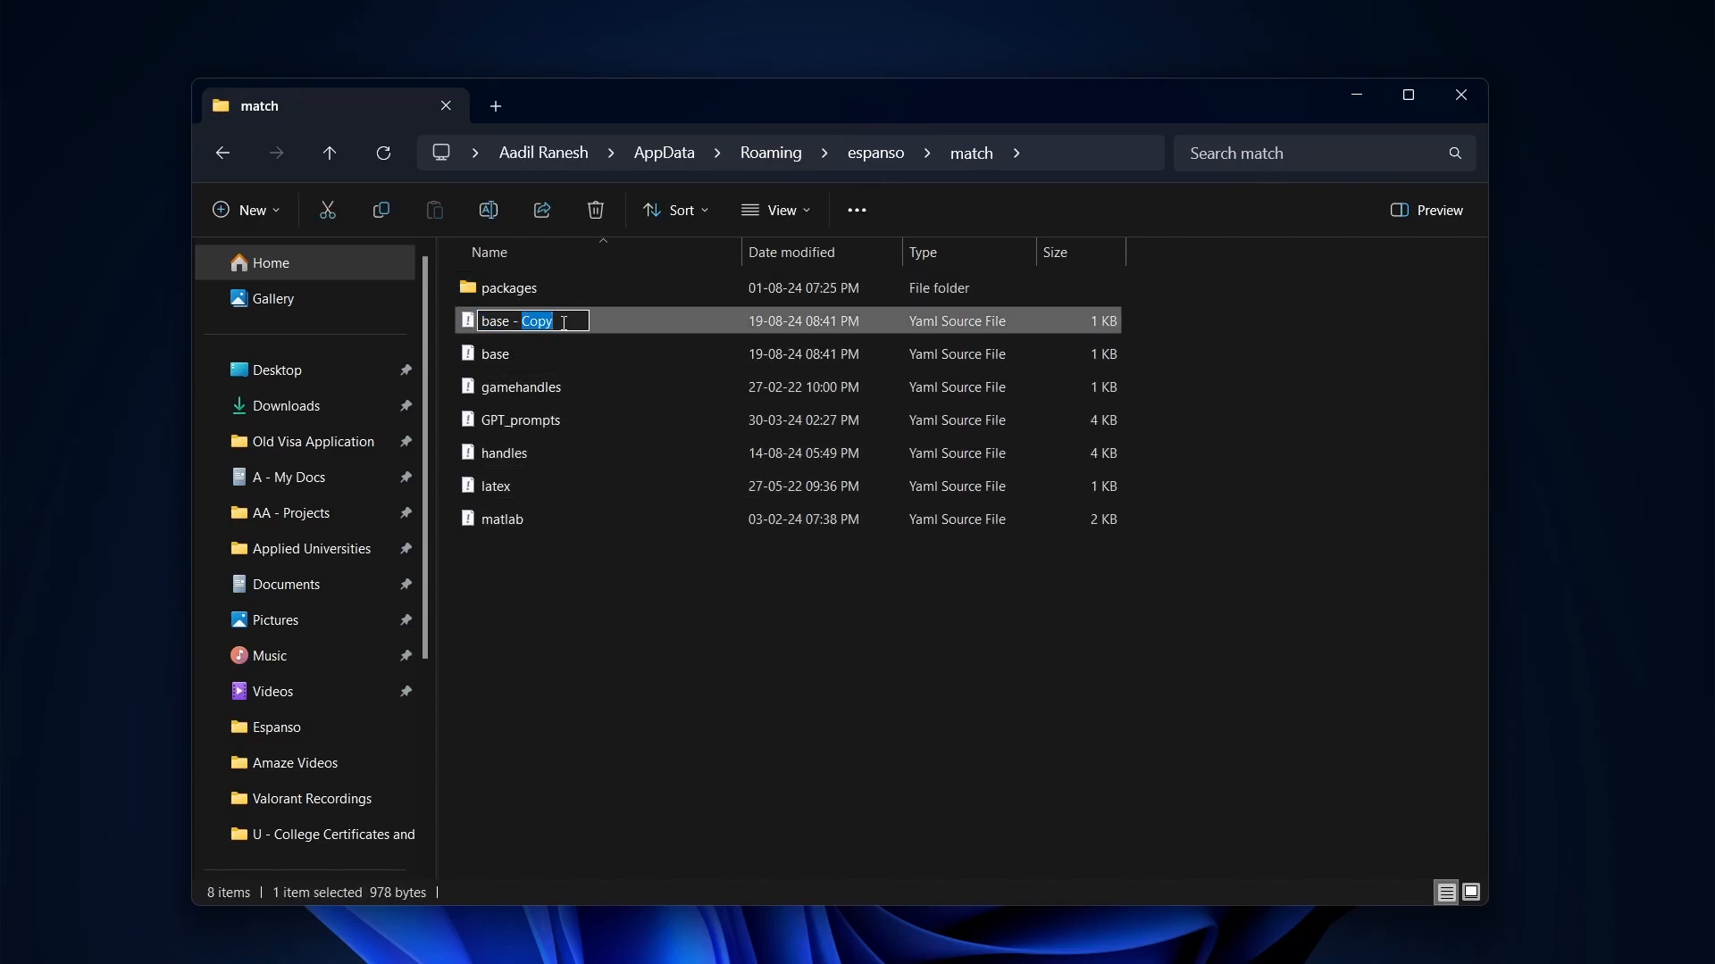
key(ctrl+a)
text(tr)
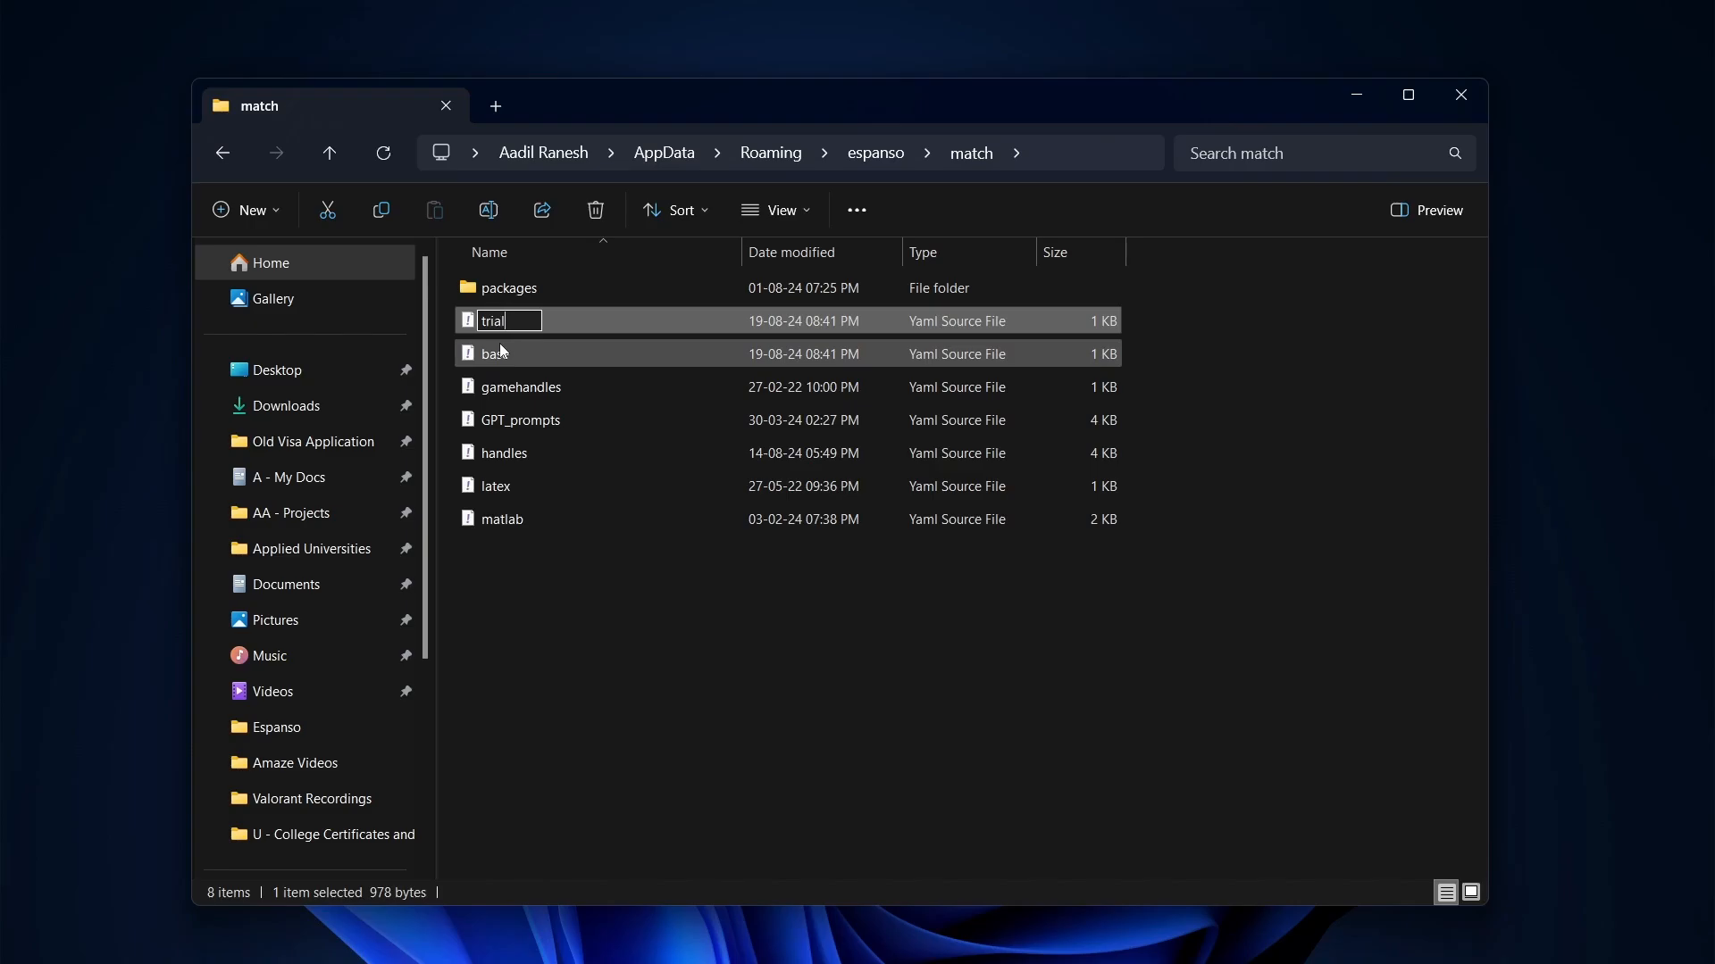
key(Return)
Launch Notepad from the app search with a blank note ready
key(alt+space)
text(n)
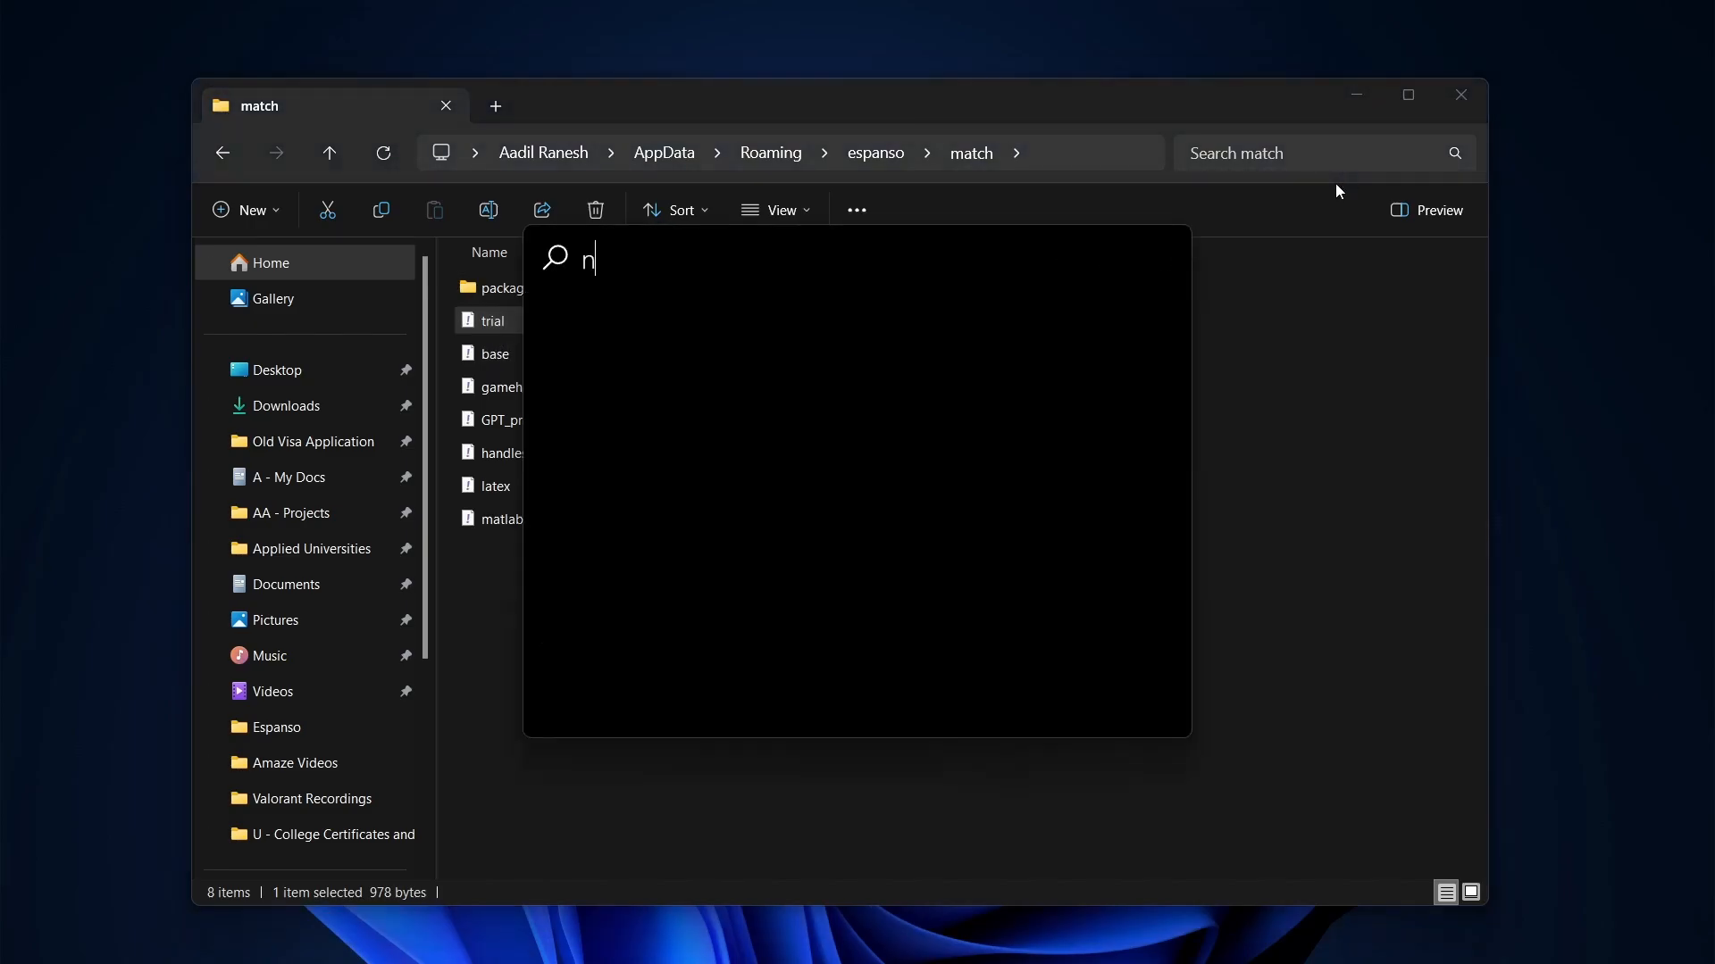
text(ote)
key(Return)
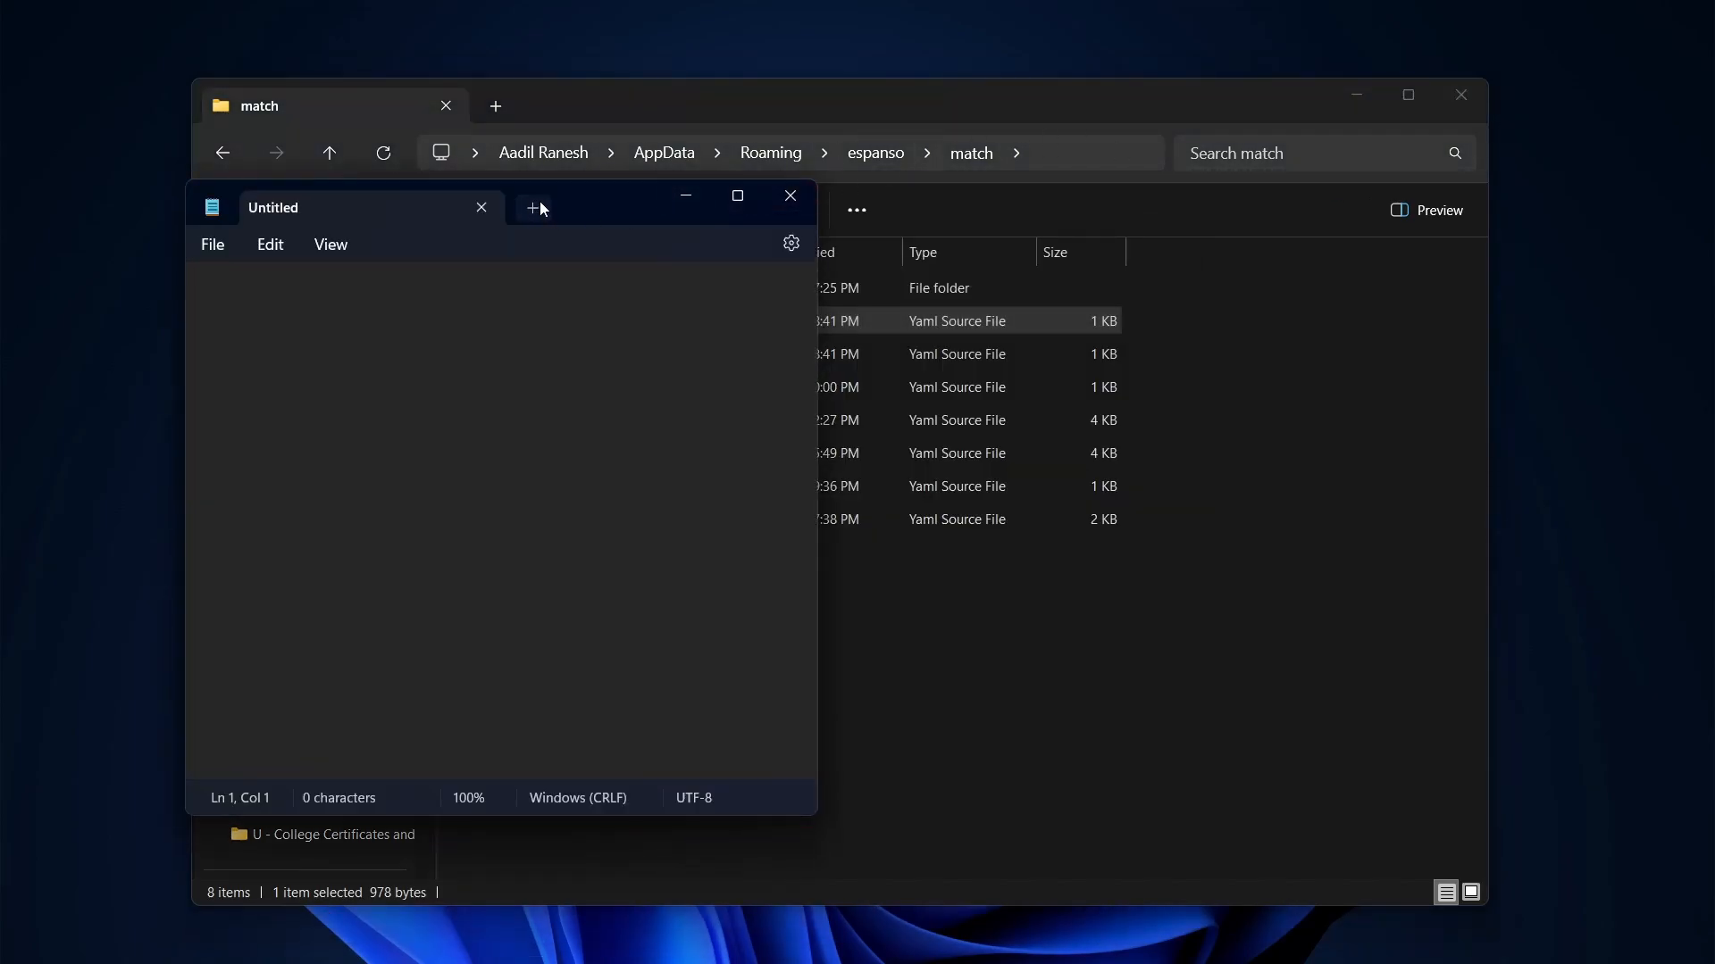
click(541, 208)
key(ctrl+w)
Type me.name to expand the full name, then type link.yt in Chrome's address bar
text(me.an)
key(BackSpace)
key(BackSpace)
text(nesh)
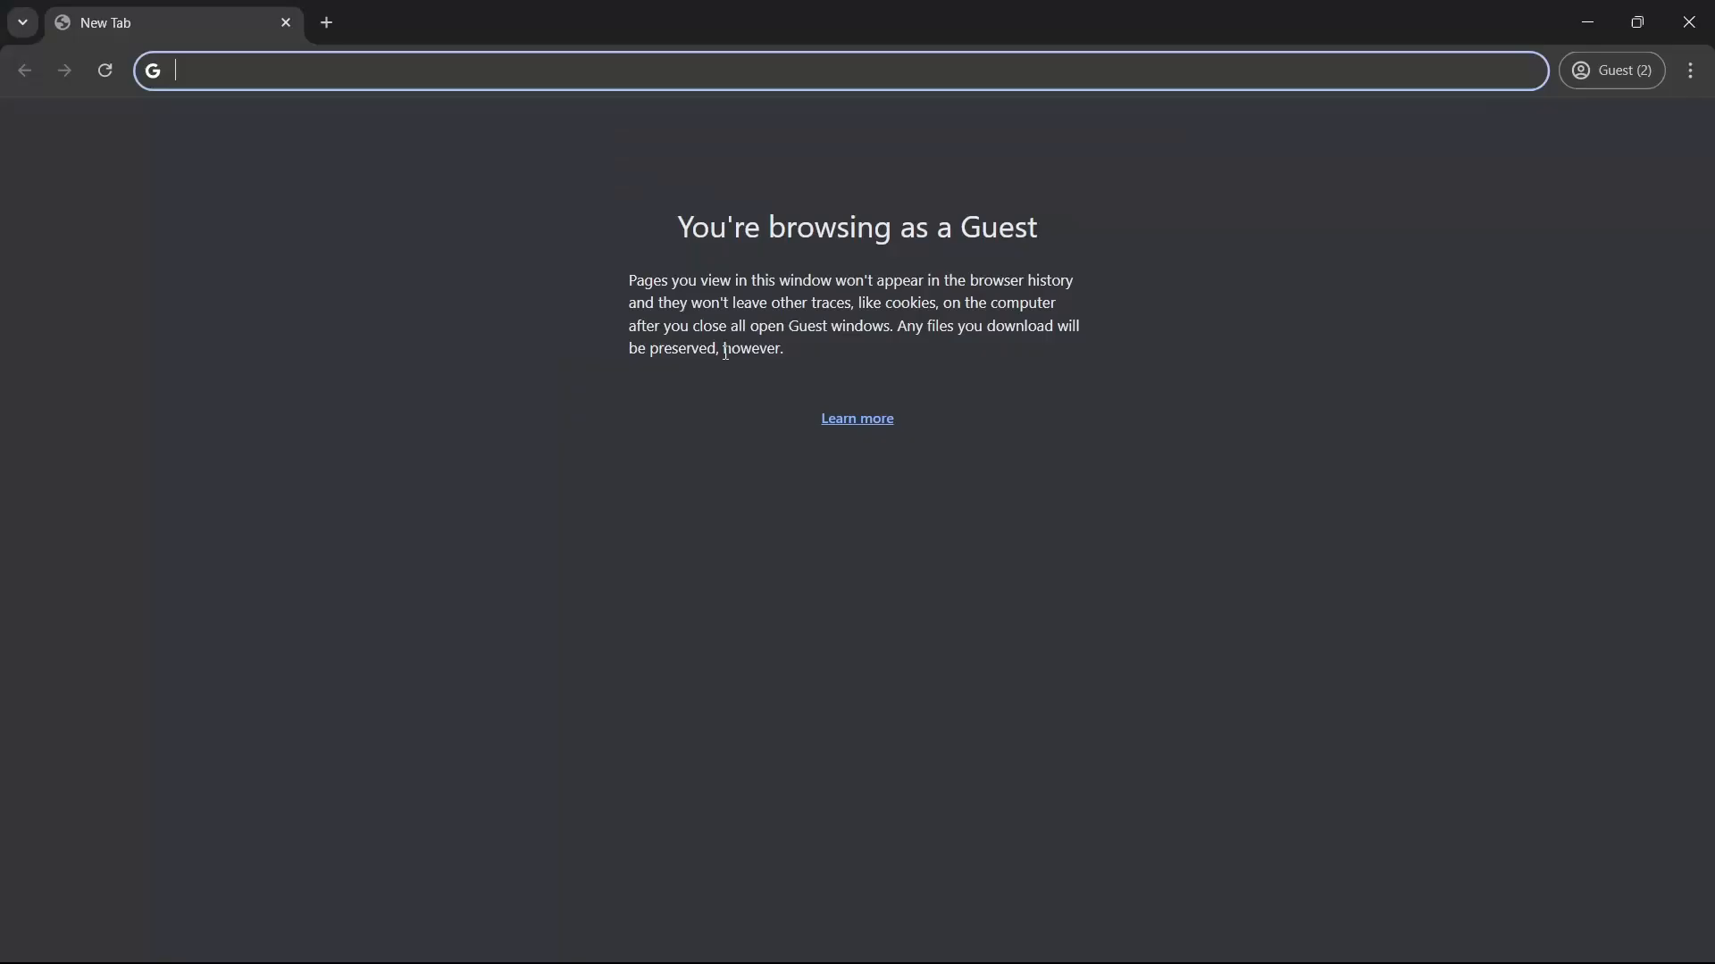
text(link.yt)
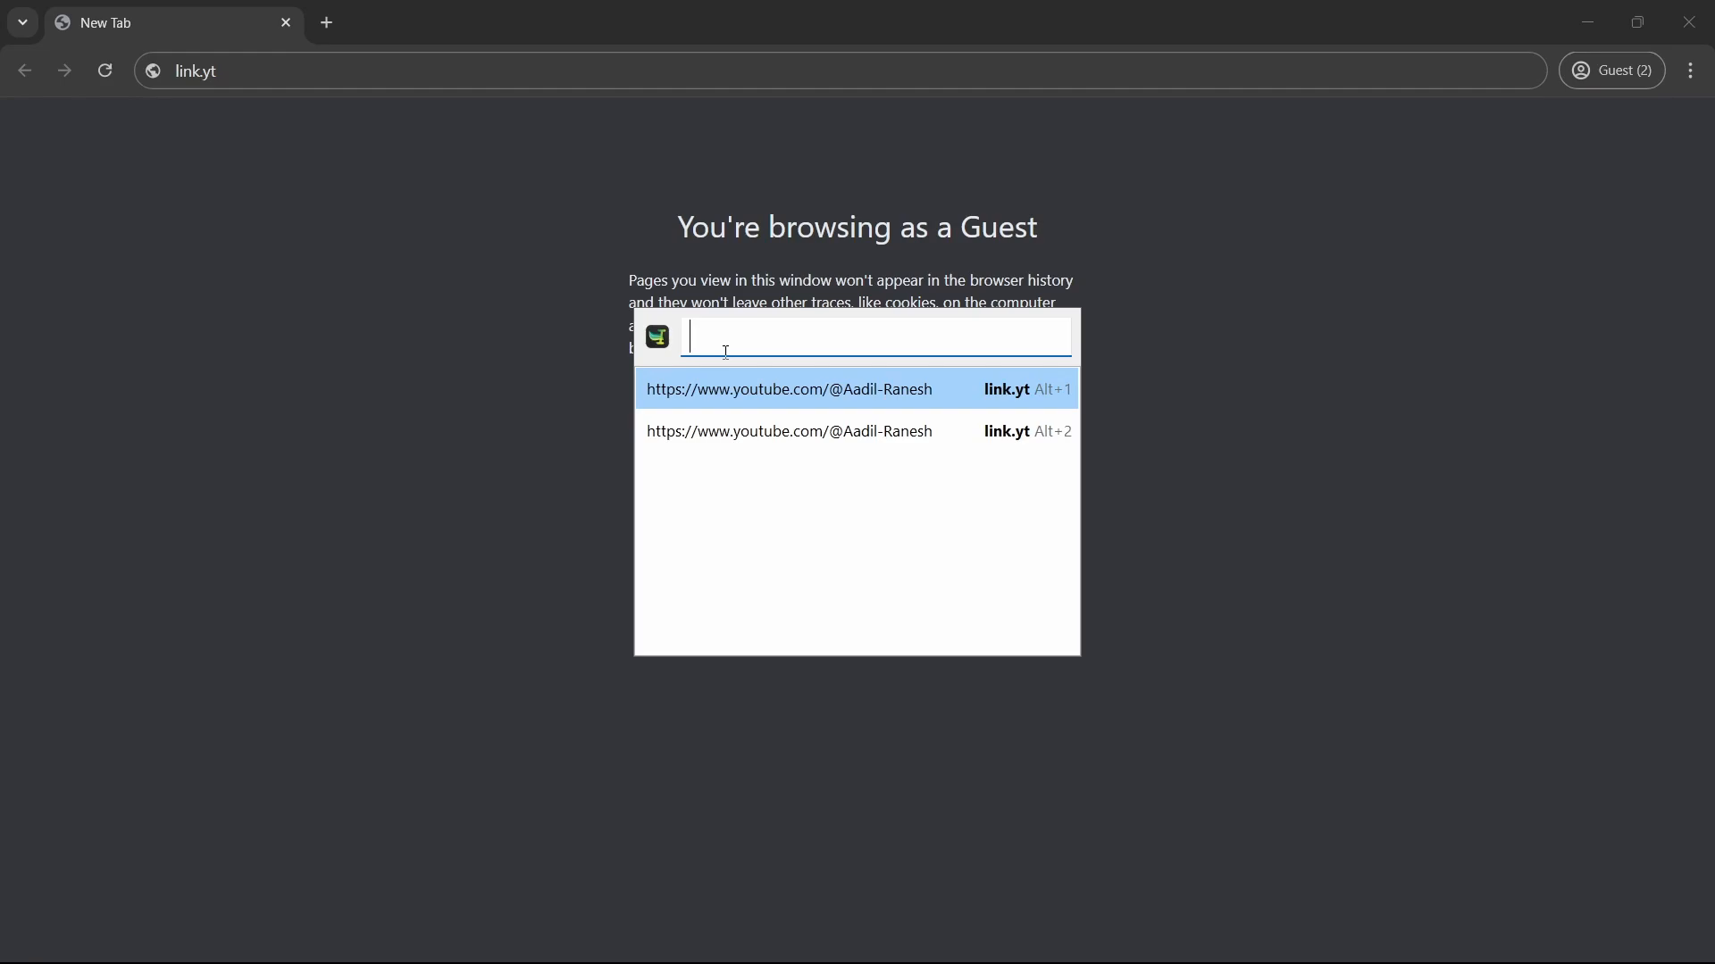
Expand link.yt to the first YouTube channel URL, test e.smiley, then start typing prompt.define
key(Return)
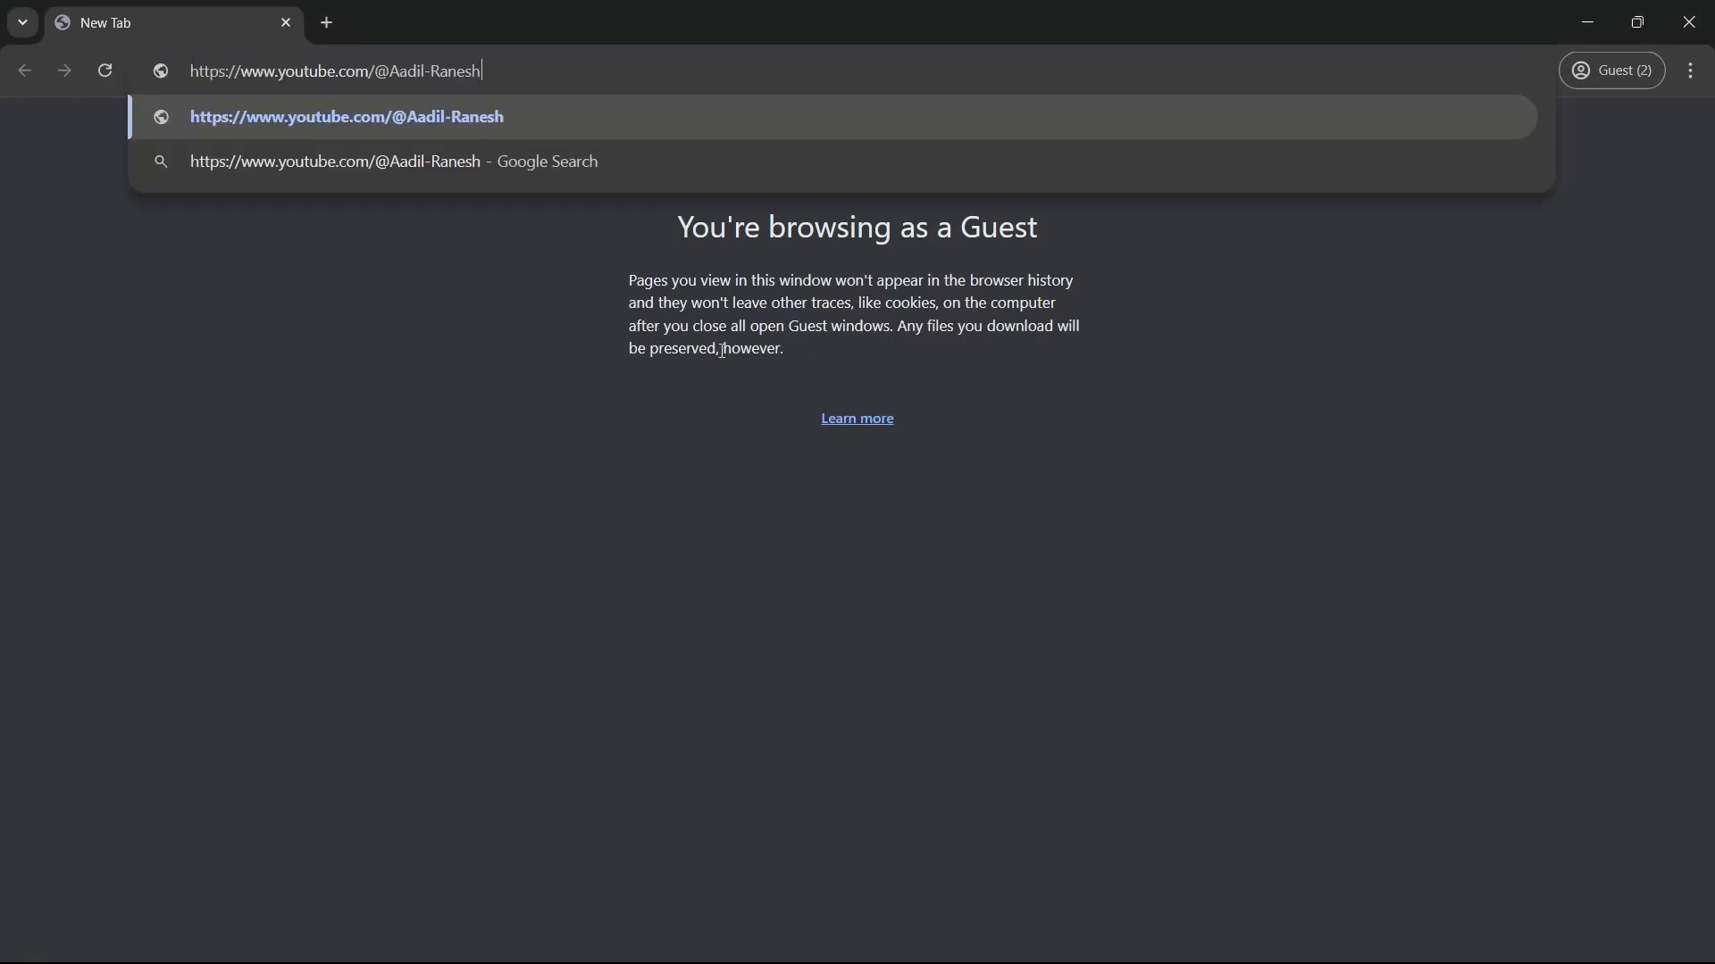
key(ctrl+a)
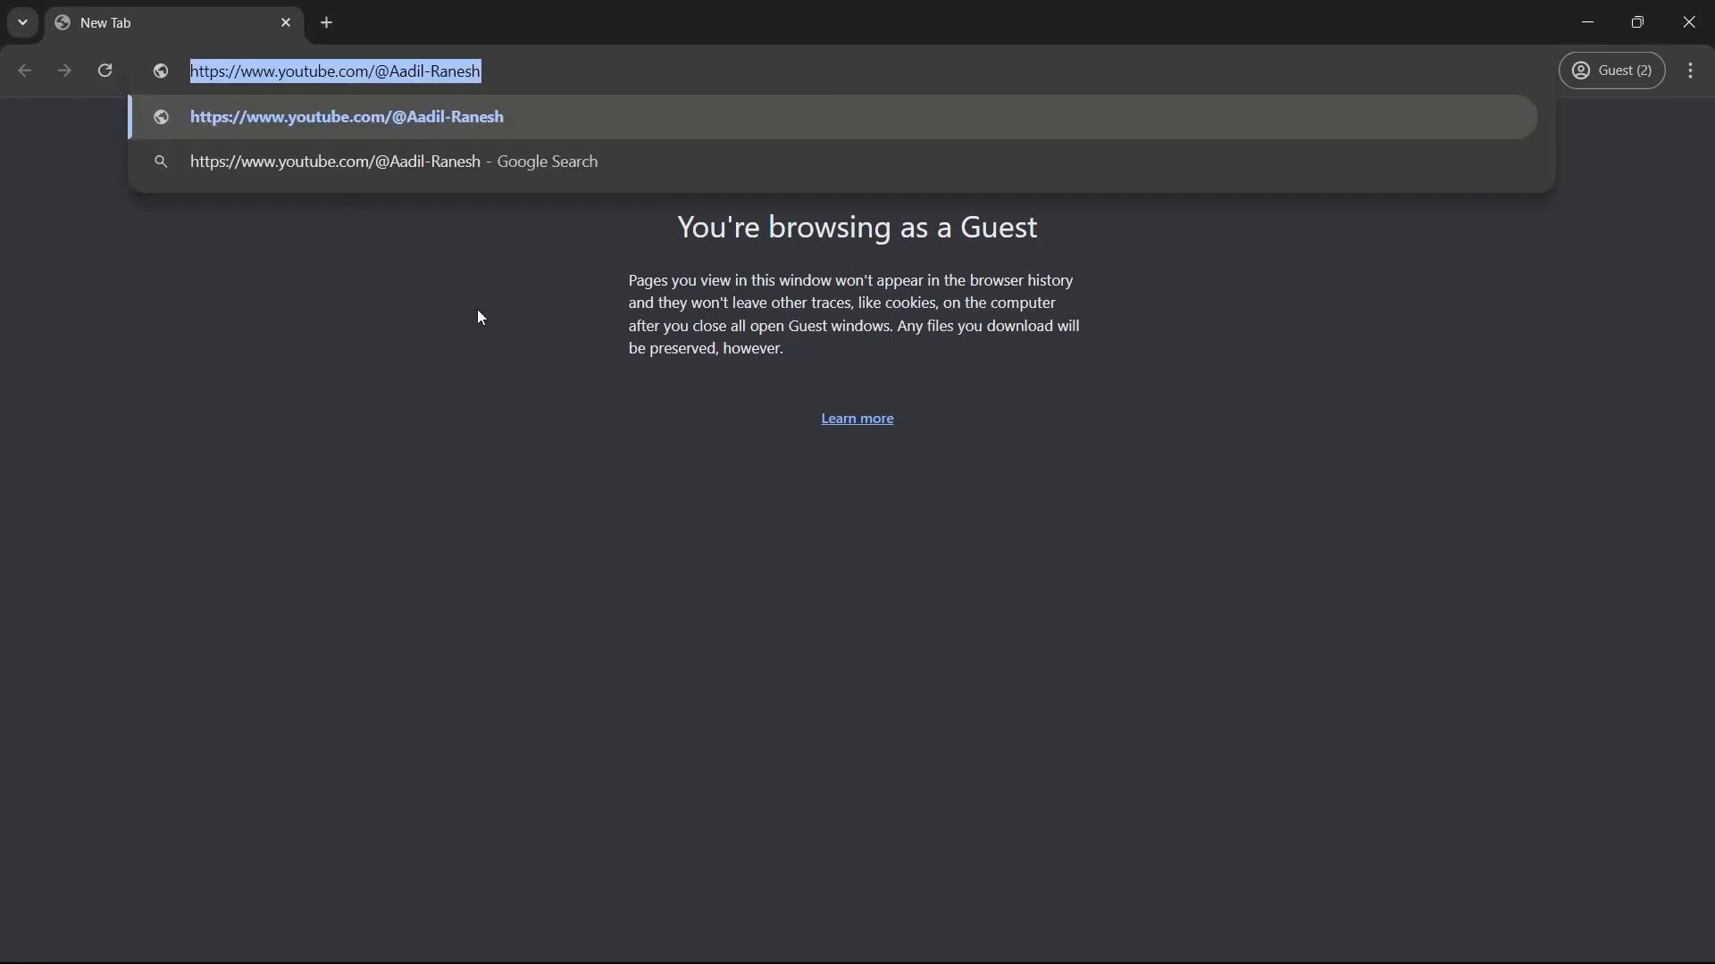
text(e.smile)
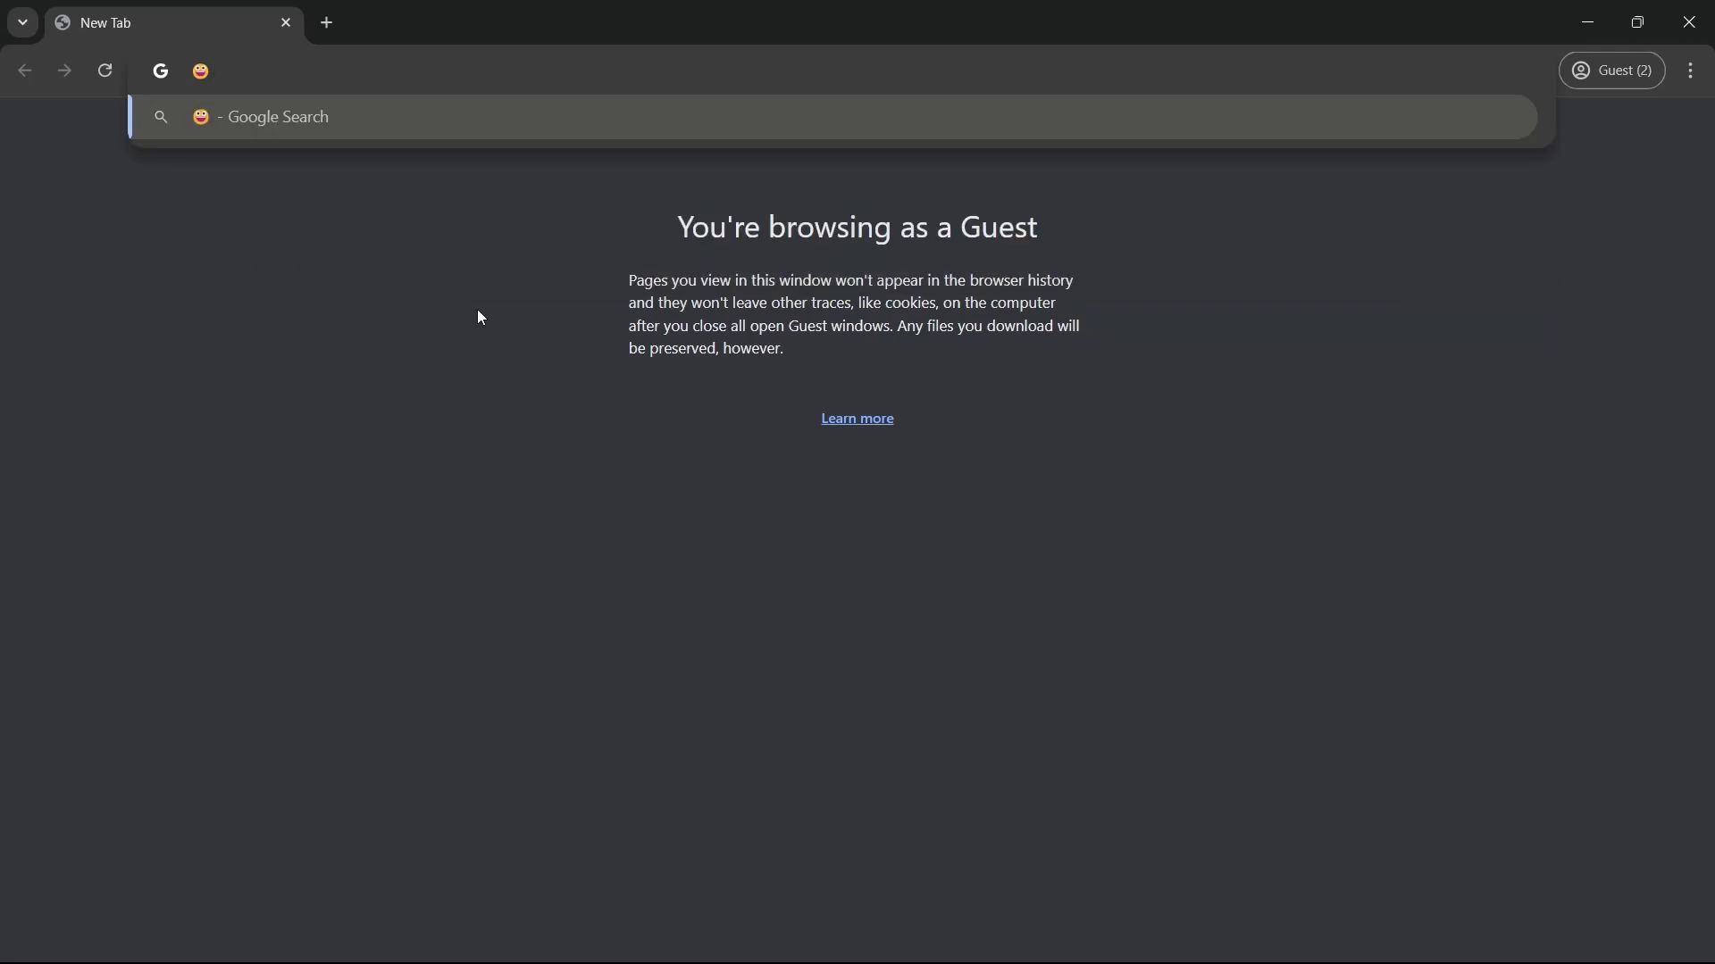
key(BackSpace)
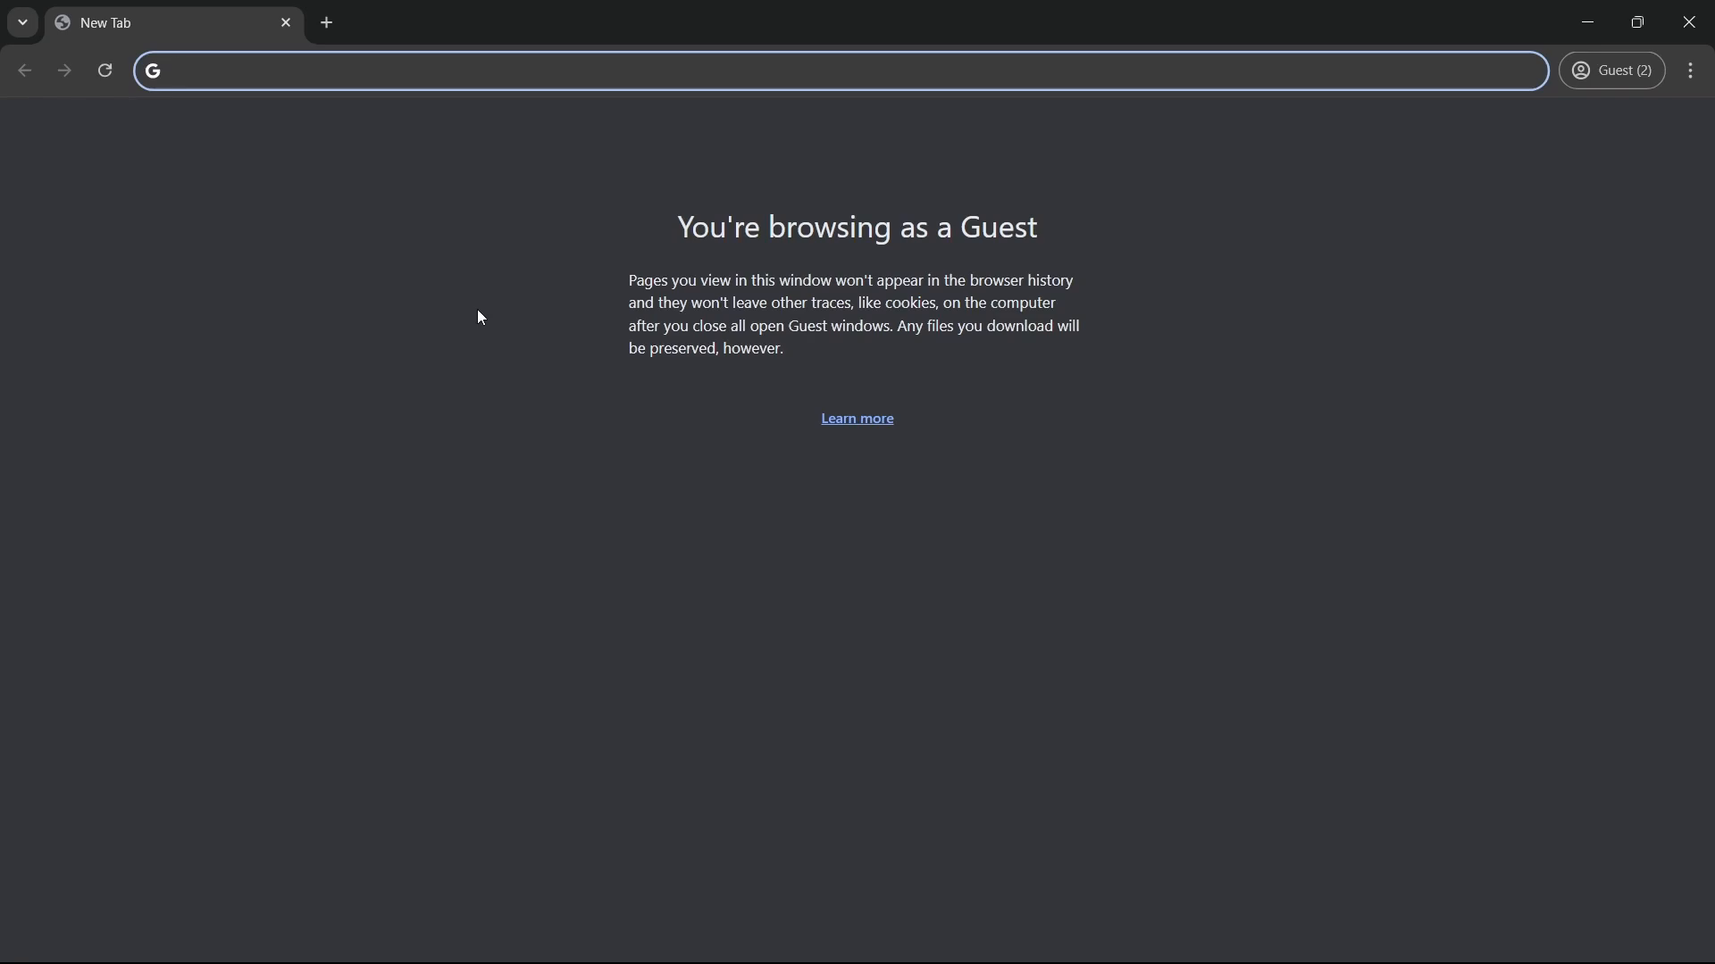
text(prompt.)
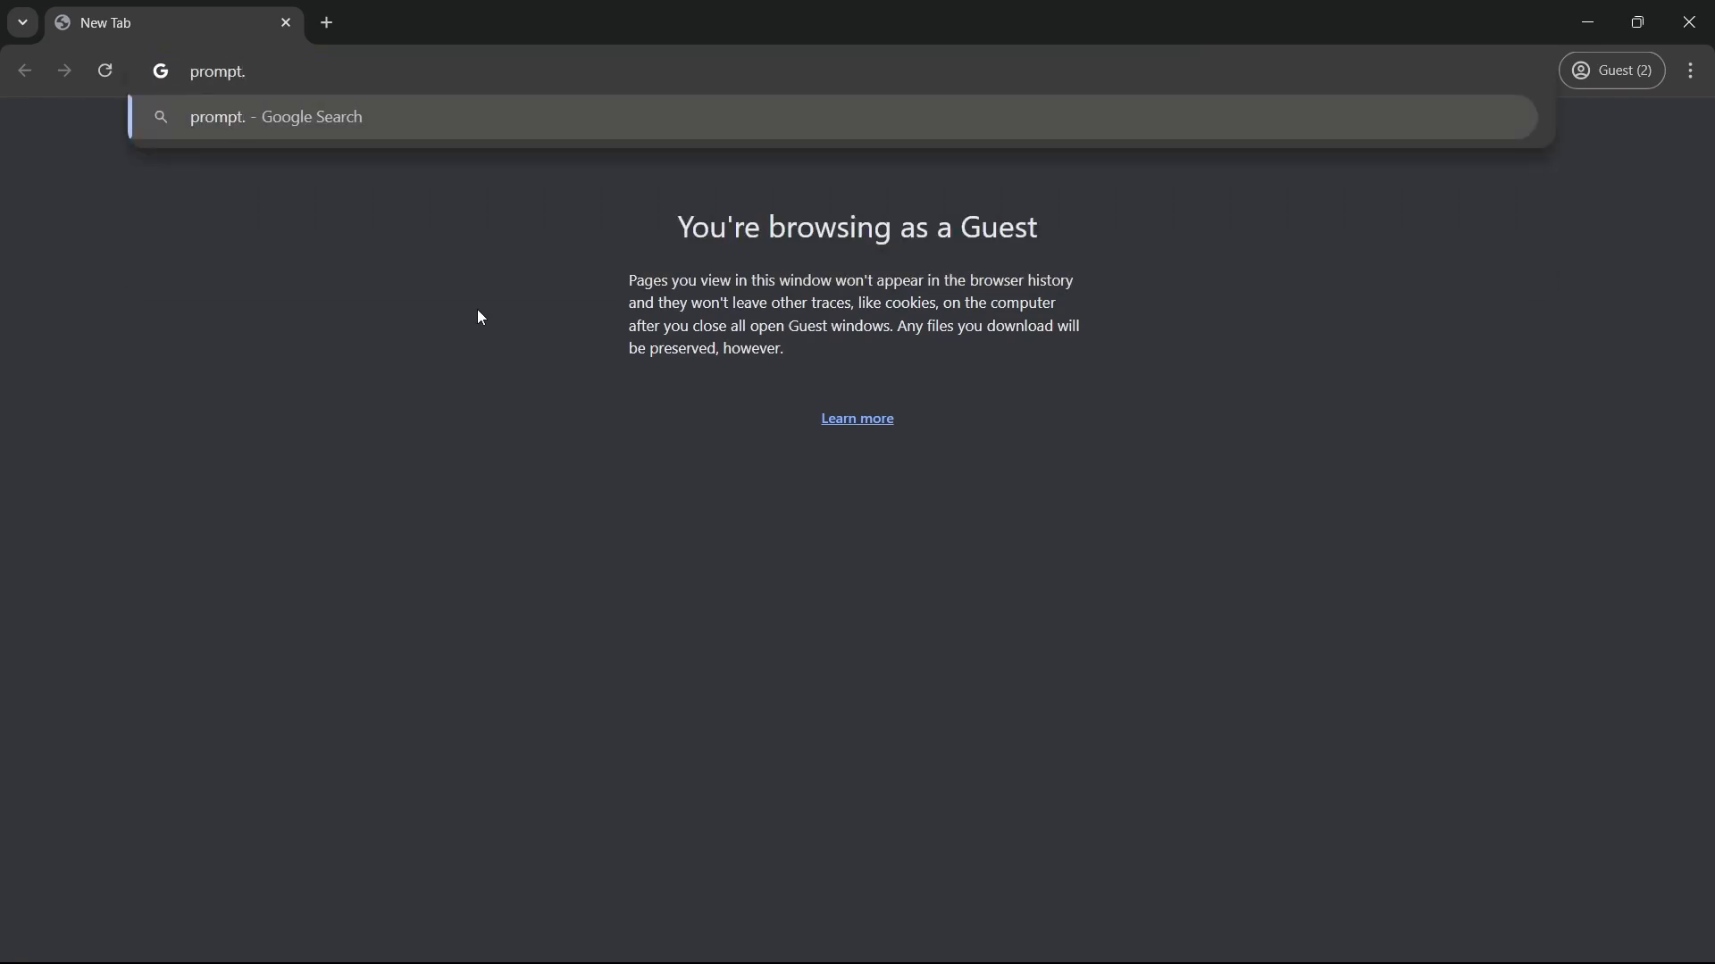
text(de)
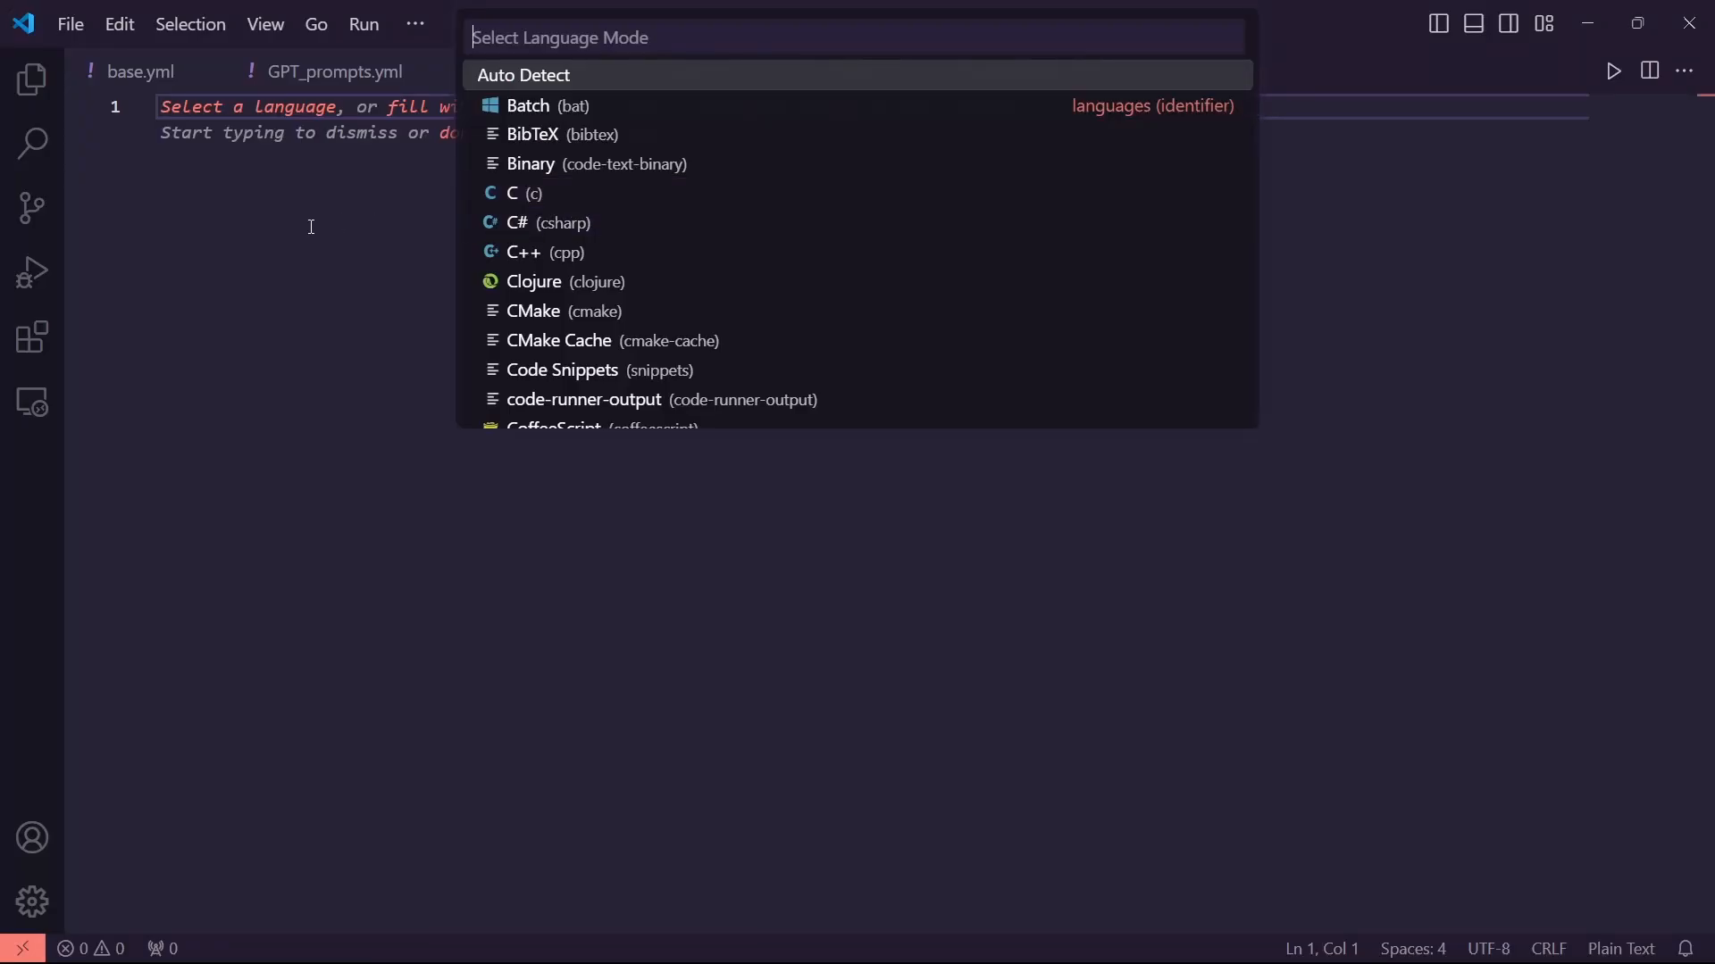
Set a new file to MATLAB, trigger :plot for twelve lines of plotting code, and select them
text(matlab)
key(Return)
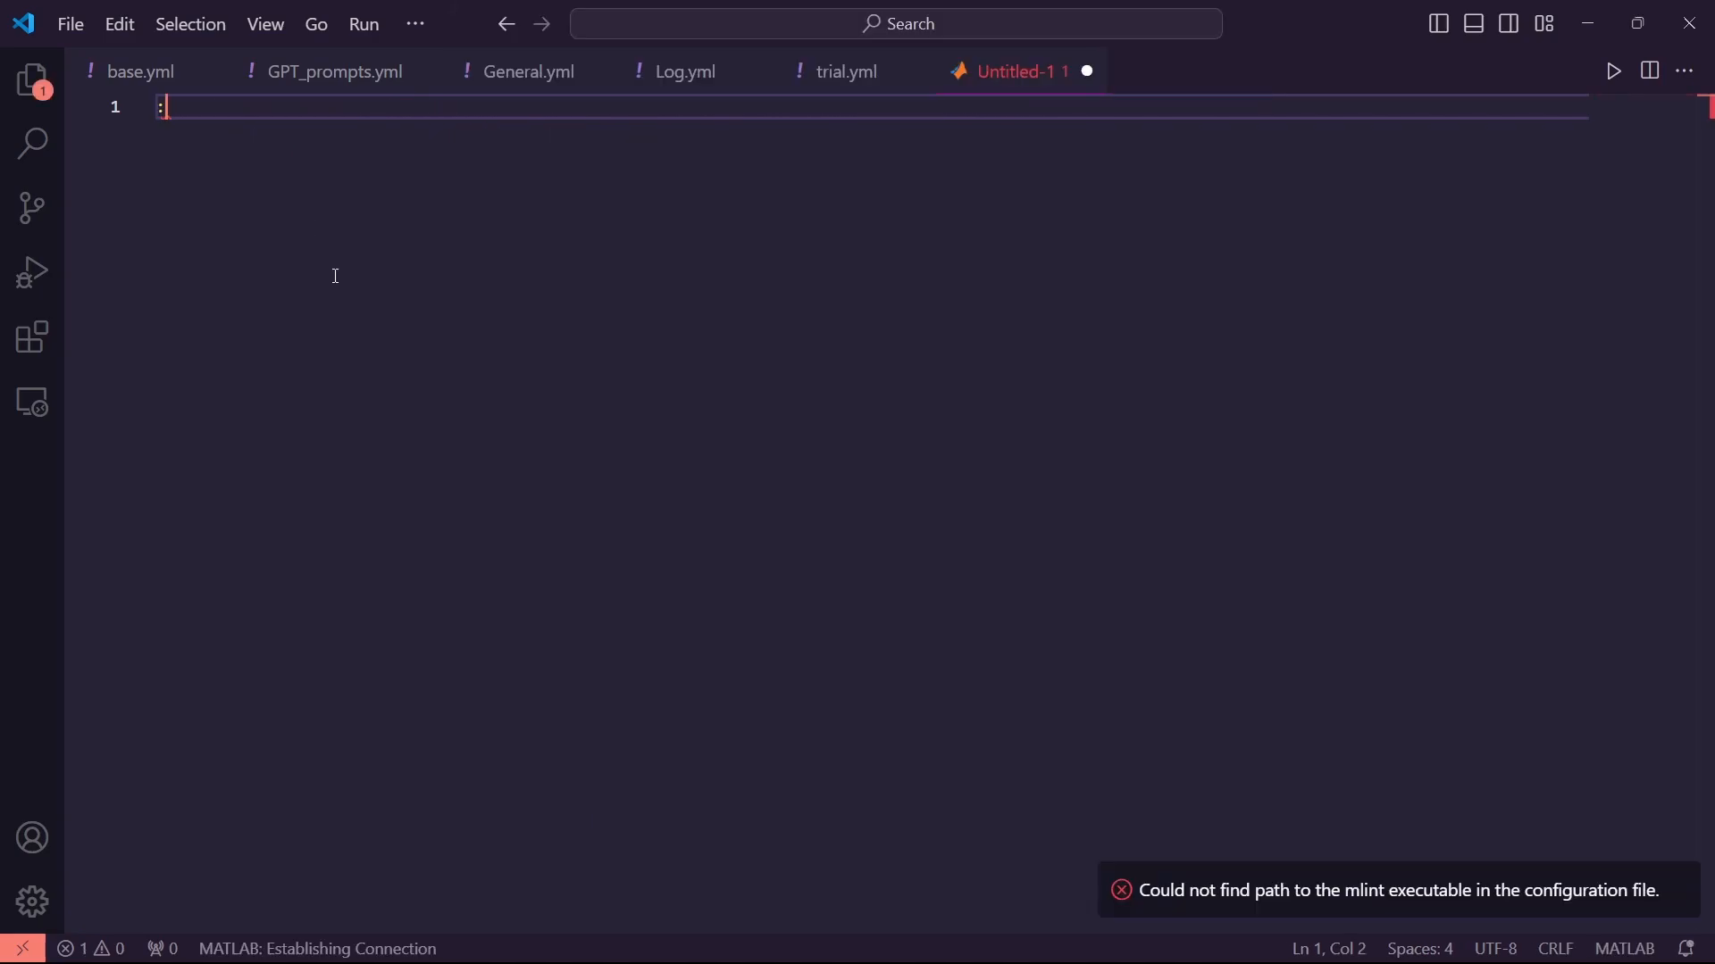
text(:pl)
key(BackSpace)
key(BackSpace)
key(BackSpace)
text(figure plot(theta_o(i,:),theta_i,'DisplayName', sprintf('Ackerman Pecentage = %f', ackerman_percentages(i))) hold on; grid on; legend('-DynamicLegend'); legend('show'); ylim([0 max(net_force)+250]) grid on; title('Net Force vs Time','FontSize',10); xlabel(''); ylabel(''); legend('');)
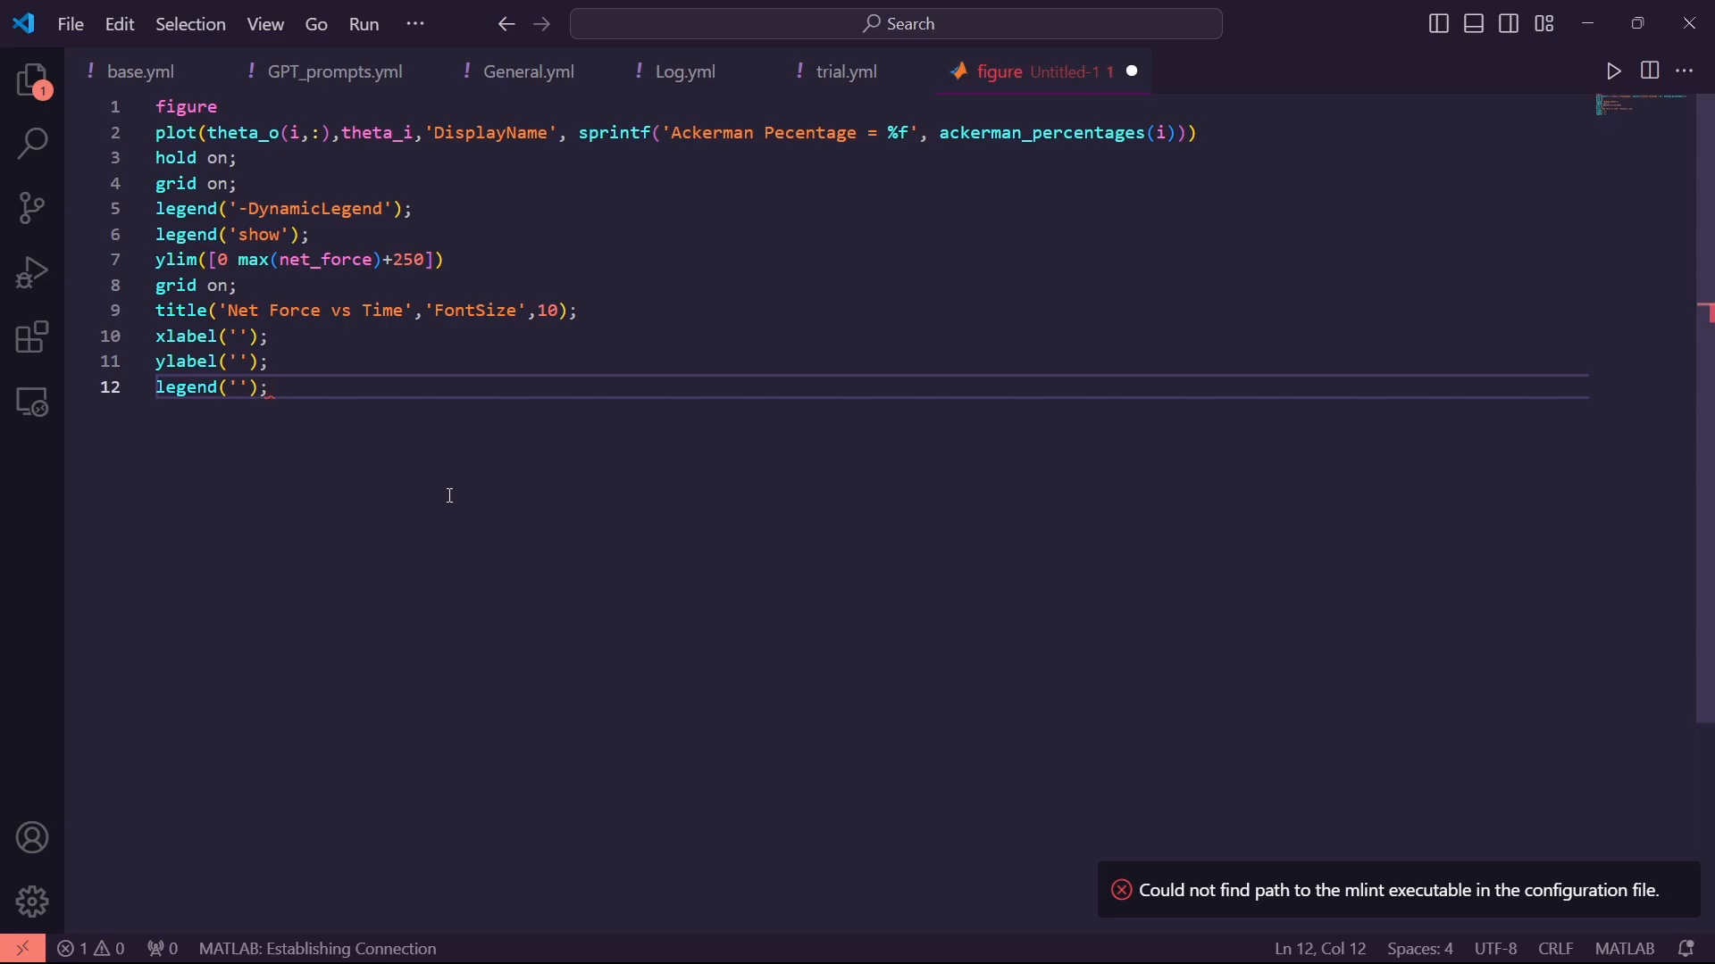
drag(364, 436, 152, 100)
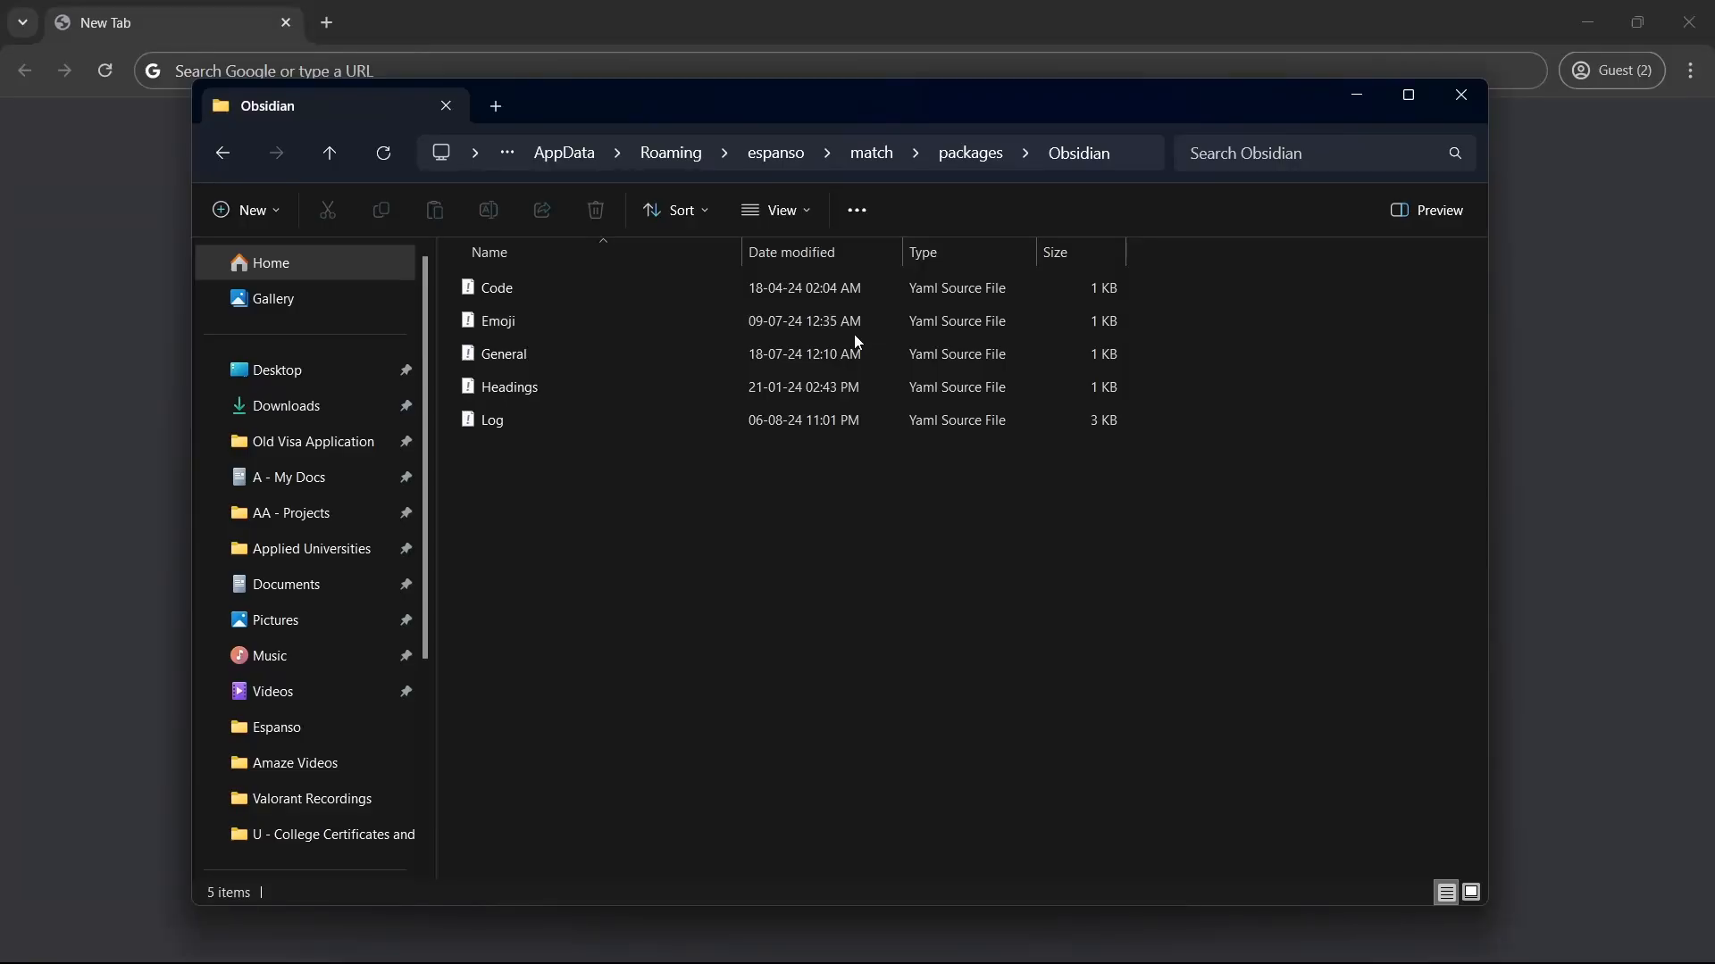
Open Log.yml from the Obsidian package, scroll through its log triggers, then minimize VS Code
double_click(763, 429)
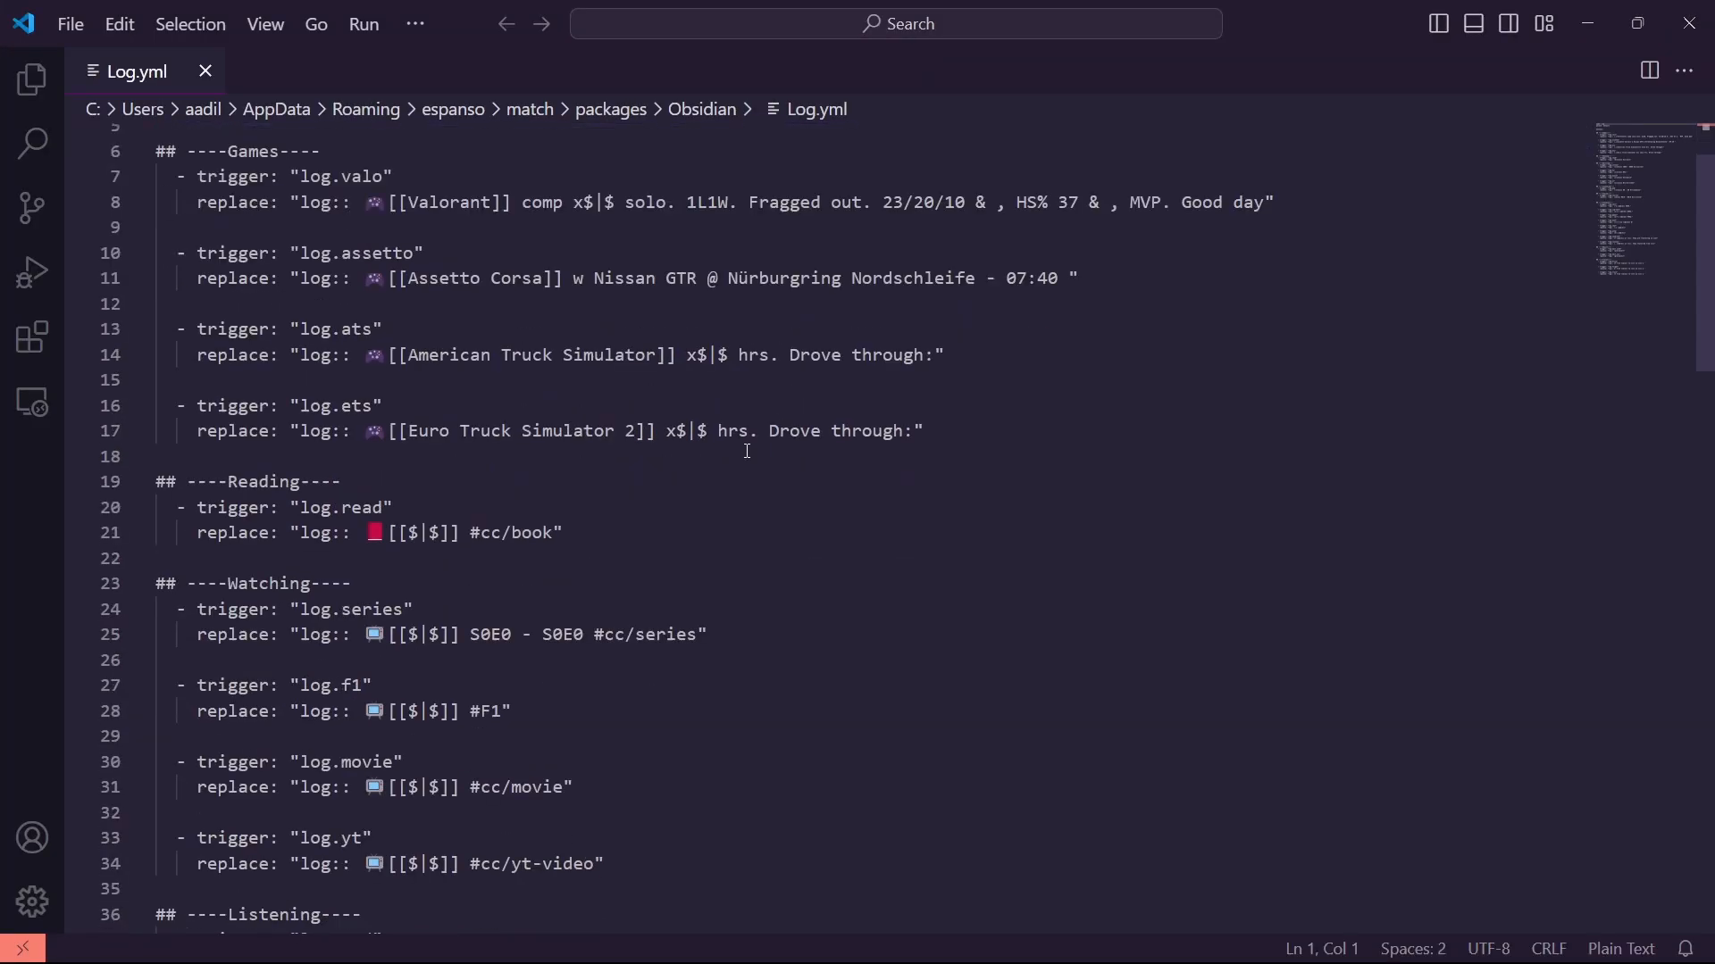
scroll(744, 456, down, 10)
scroll(744, 458, down, 7)
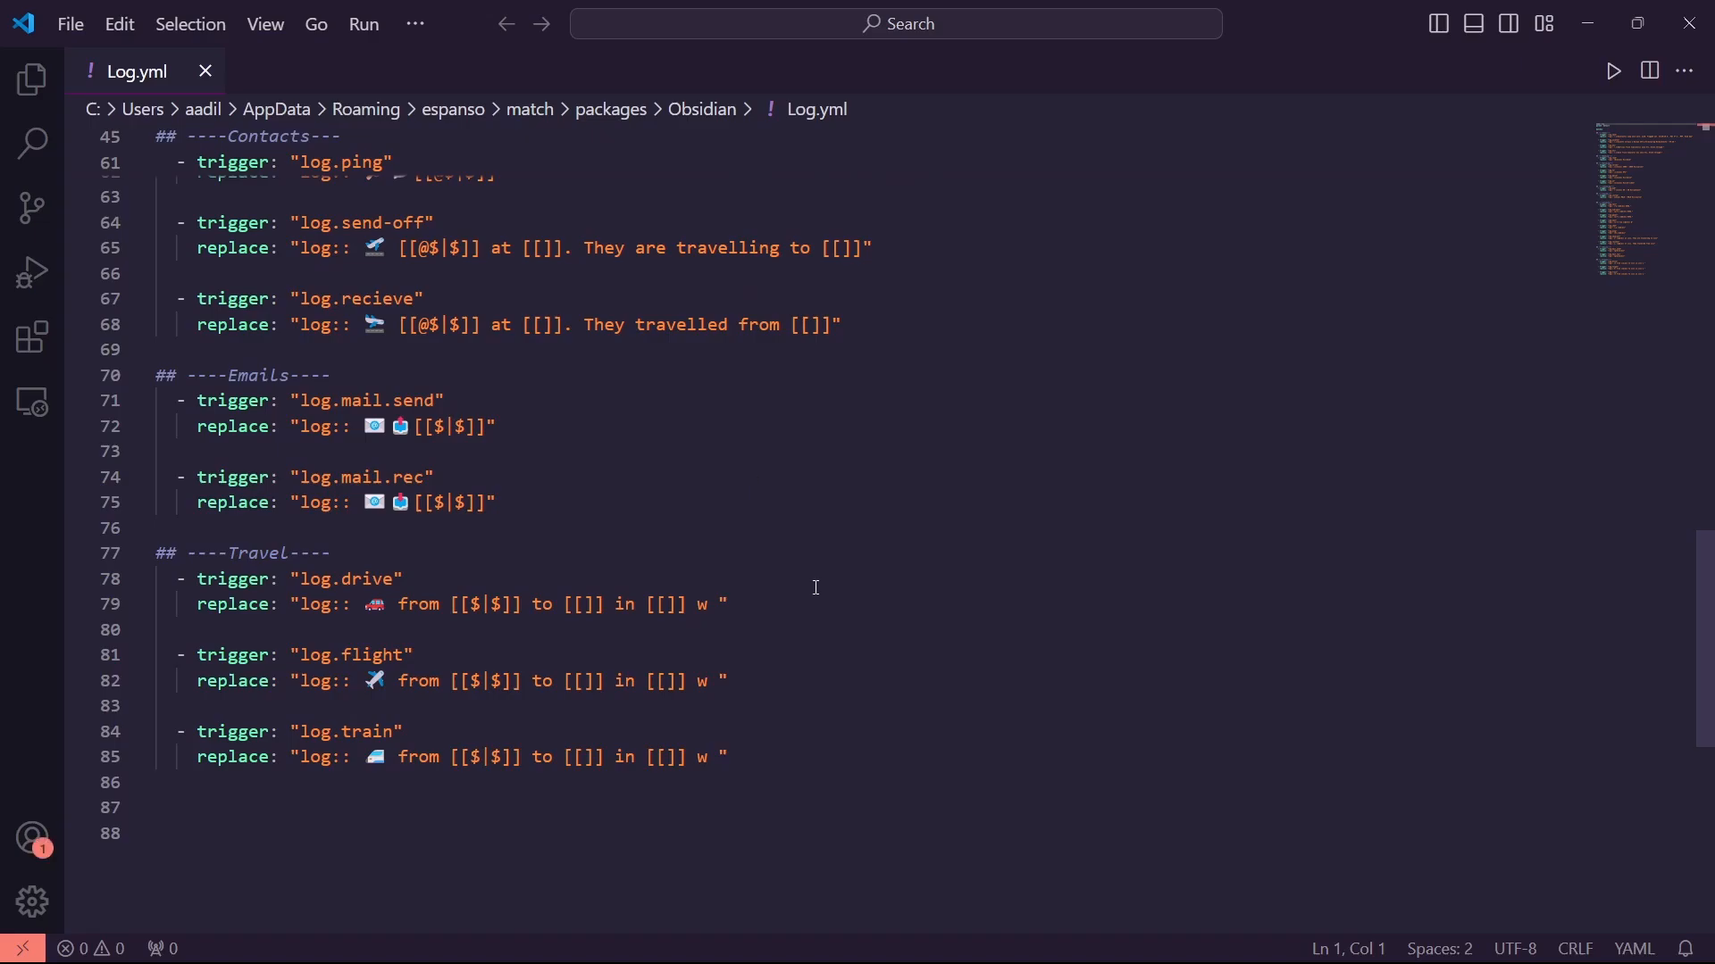
scroll(812, 586, up, 11)
scroll(826, 665, up, 8)
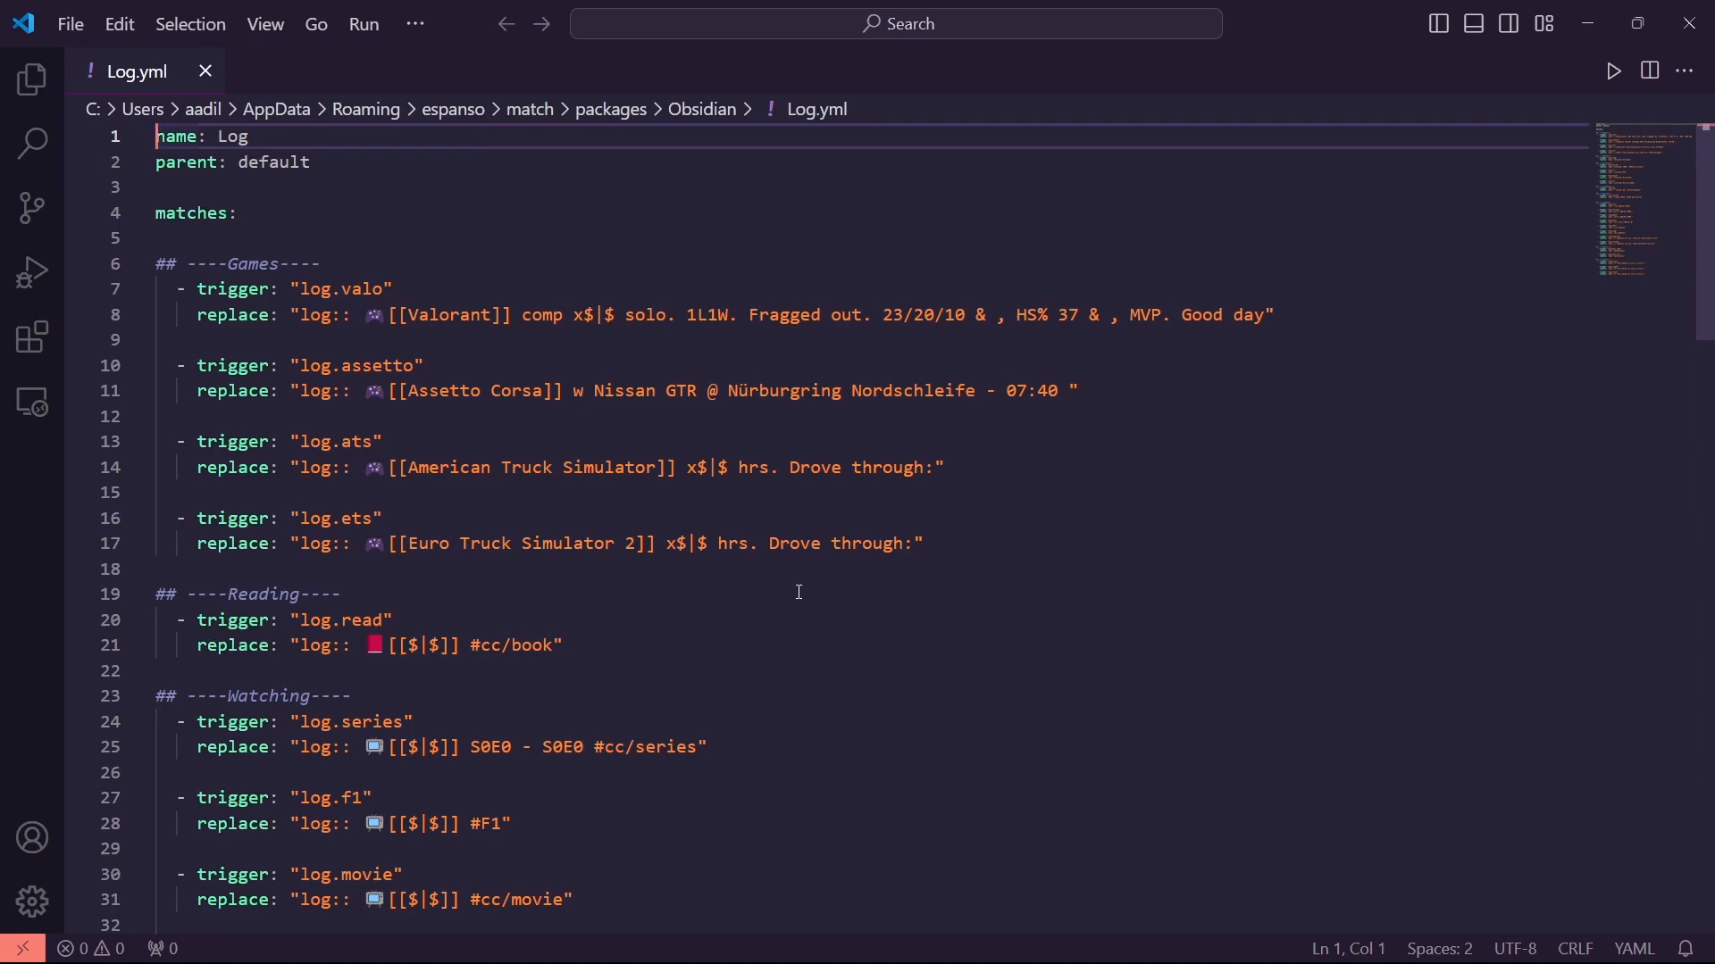
click(1588, 22)
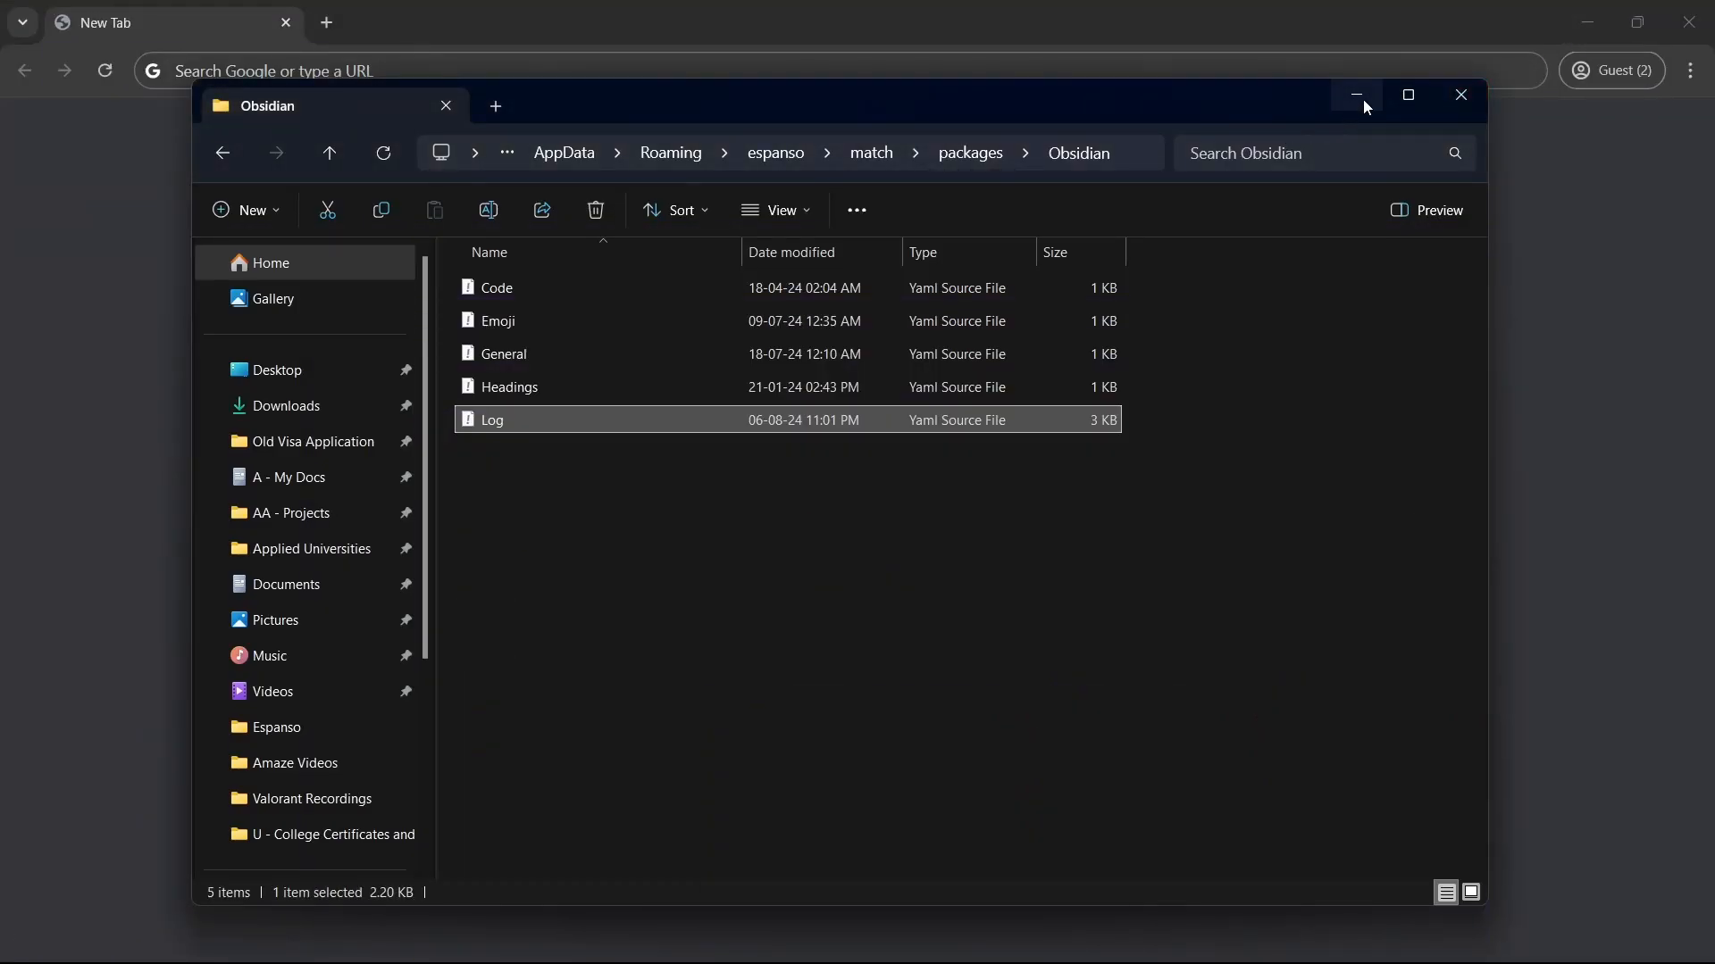